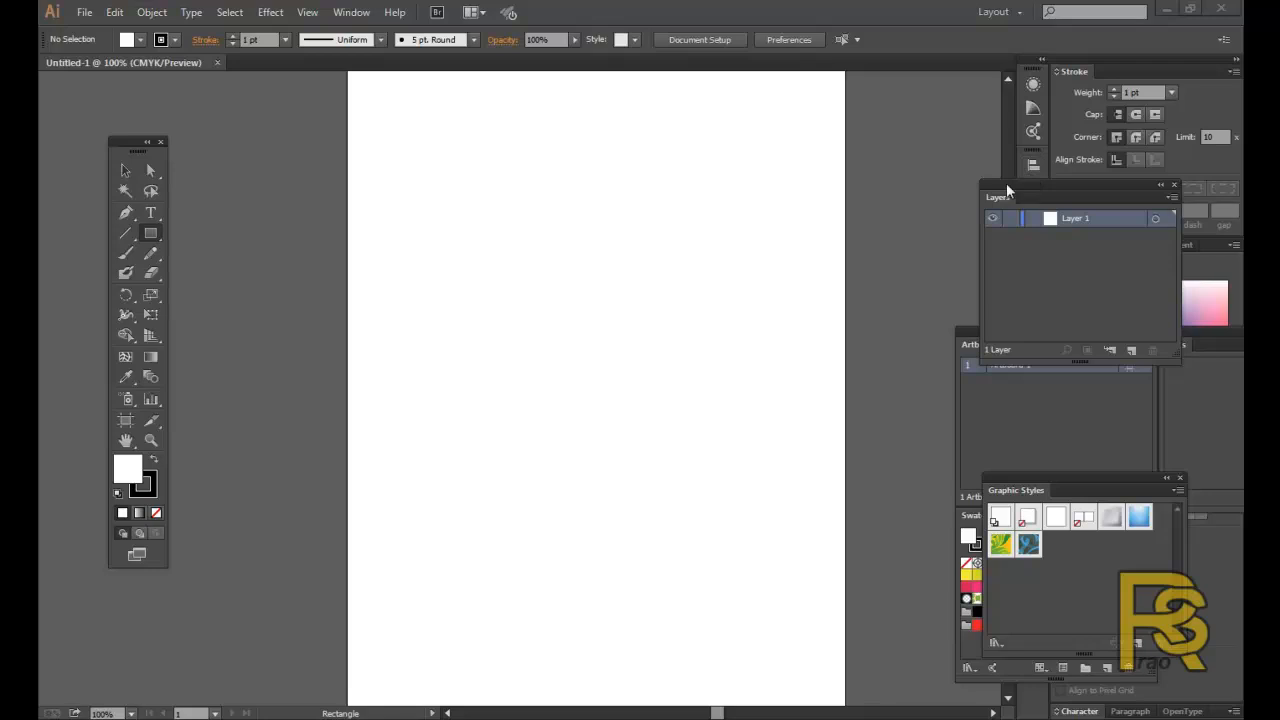
Move the floating Layers and Artboards panels apart so that they no longer overlap.
left_click_drag(1006, 183, 904, 175)
left_click(1013, 440)
left_click_drag(990, 331, 937, 384)
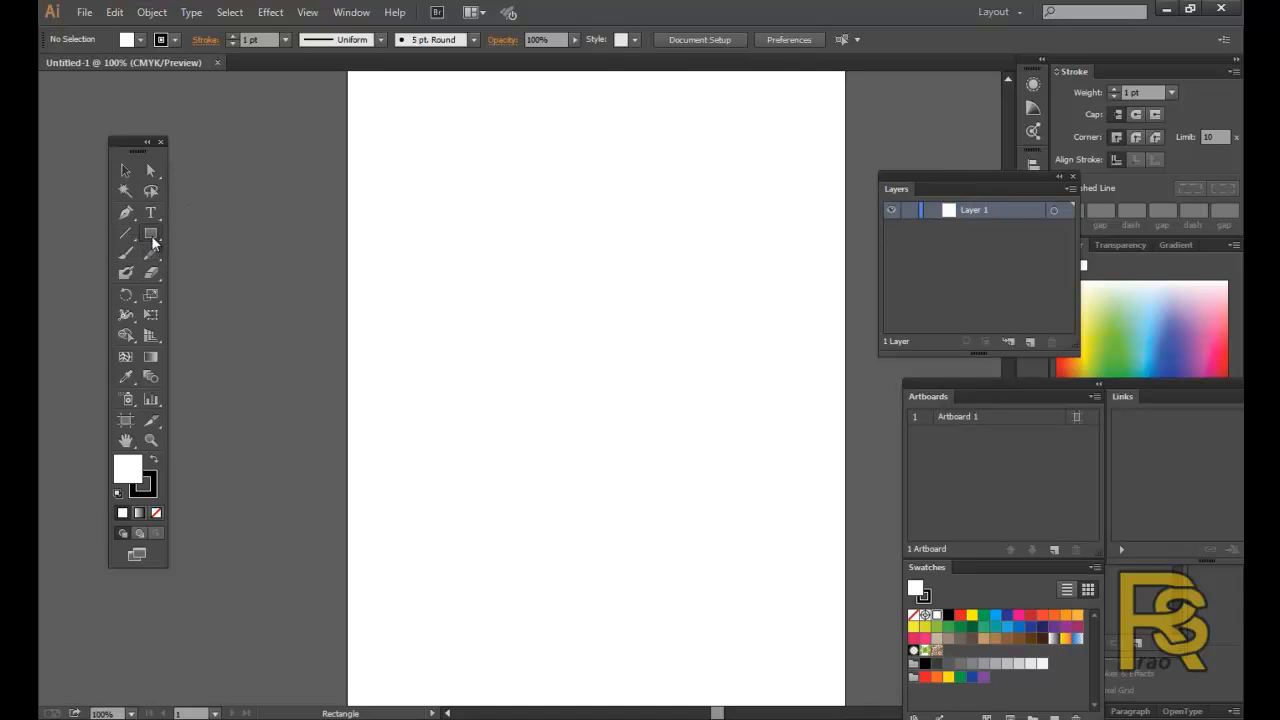
Draw a rectangle about 2.82 by 2.76 in on the upper part of the artboard and shift it slightly down and left.
left_click_drag(444, 181, 615, 347)
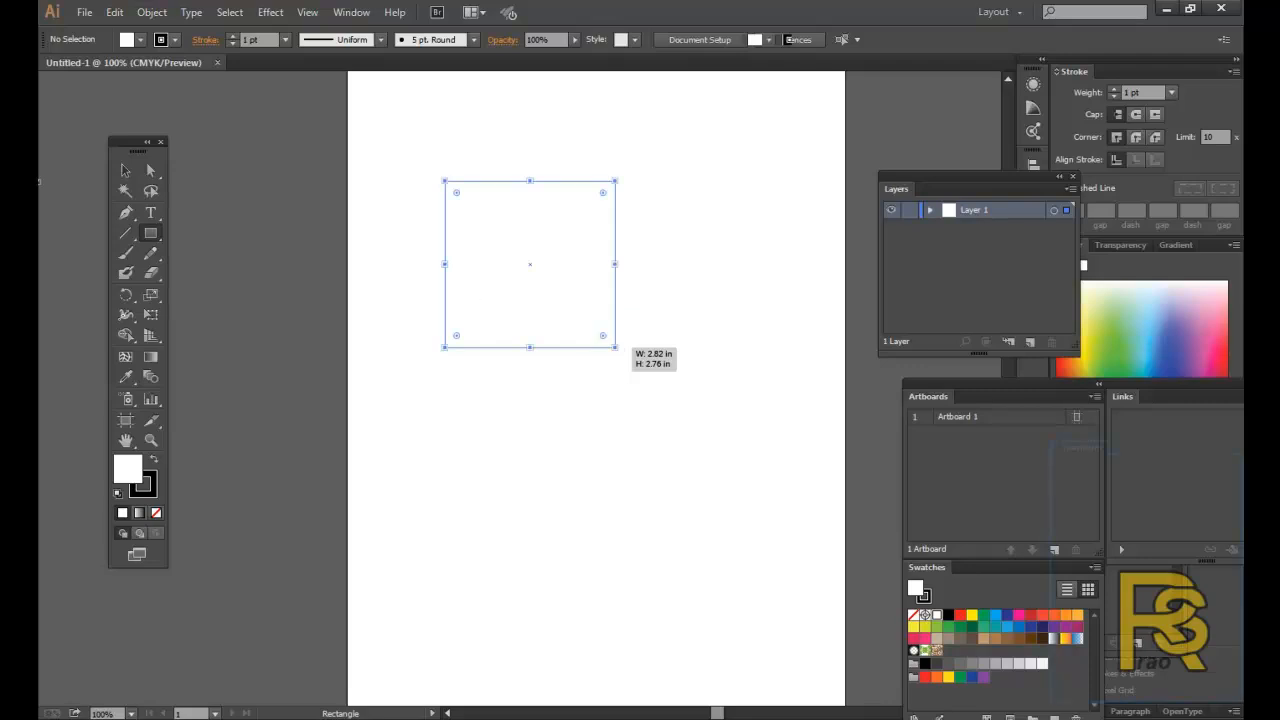
left_click(124, 171)
left_click_drag(475, 240, 449, 268)
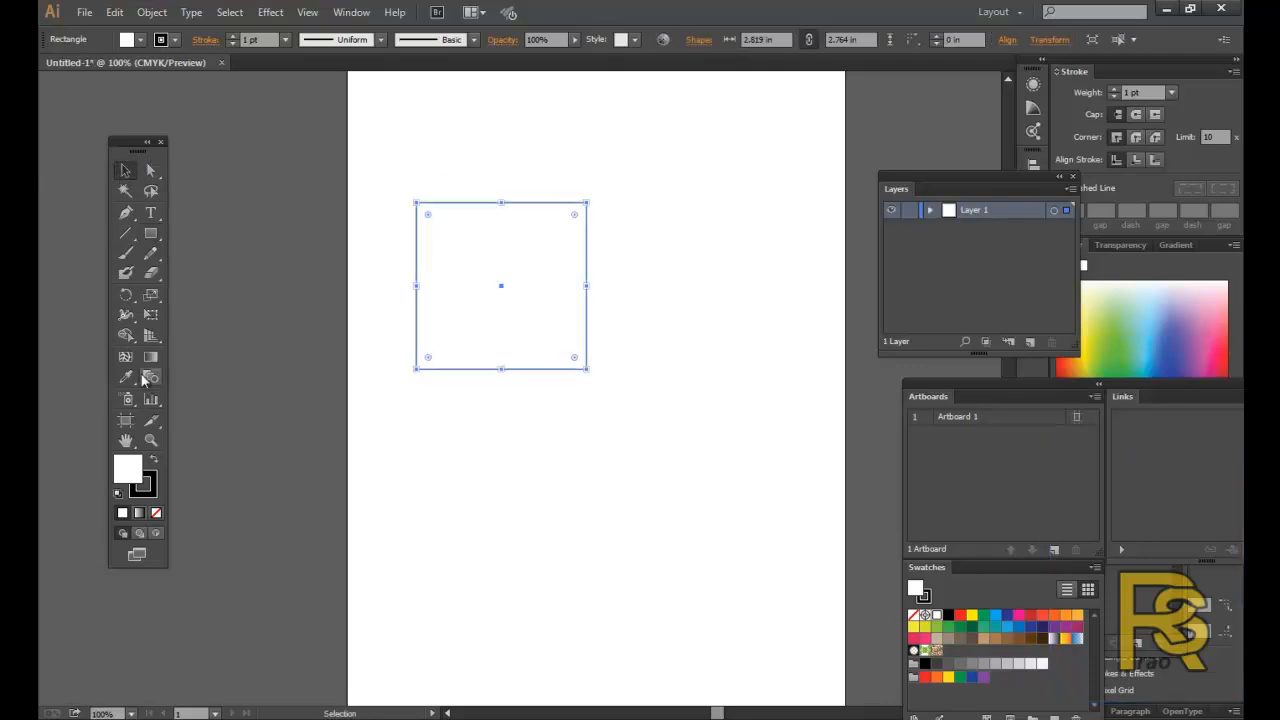
Fill the rectangle with purple #9D29D3.
double_click(127, 468)
left_click(611, 342)
left_click(590, 291)
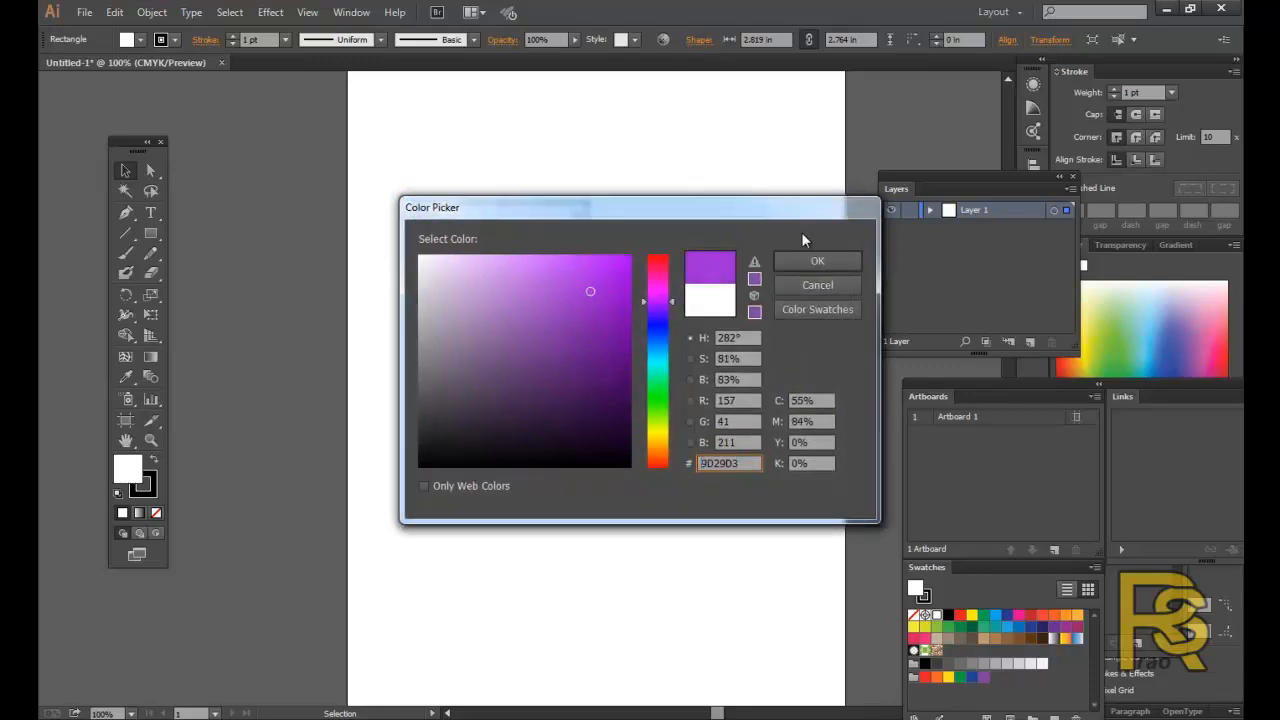
left_click(810, 261)
Draw a near-circular ellipse to the right of the purple rectangle, slightly larger than it.
left_click(150, 234)
left_click_drag(166, 237, 206, 271)
left_click_drag(634, 277, 834, 486)
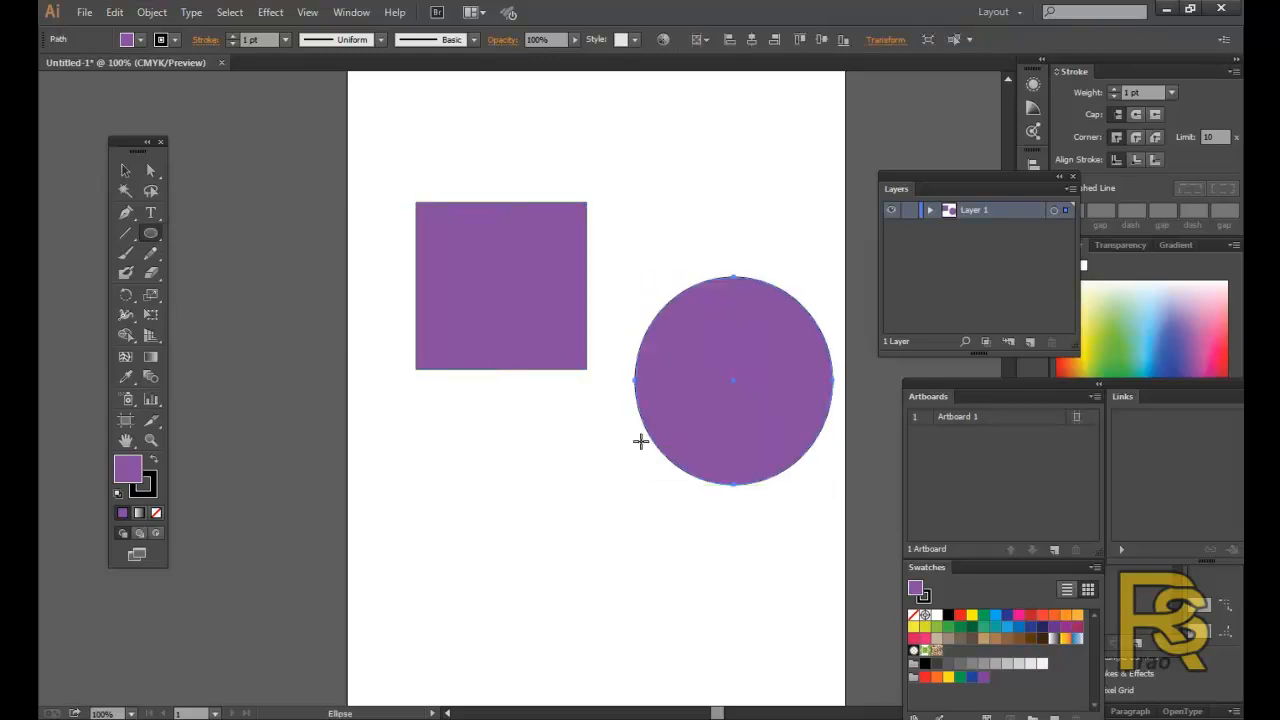
Fill the circle with green #19BC1D and move it over the rectangle's lower right corner.
left_click(127, 174)
double_click(127, 468)
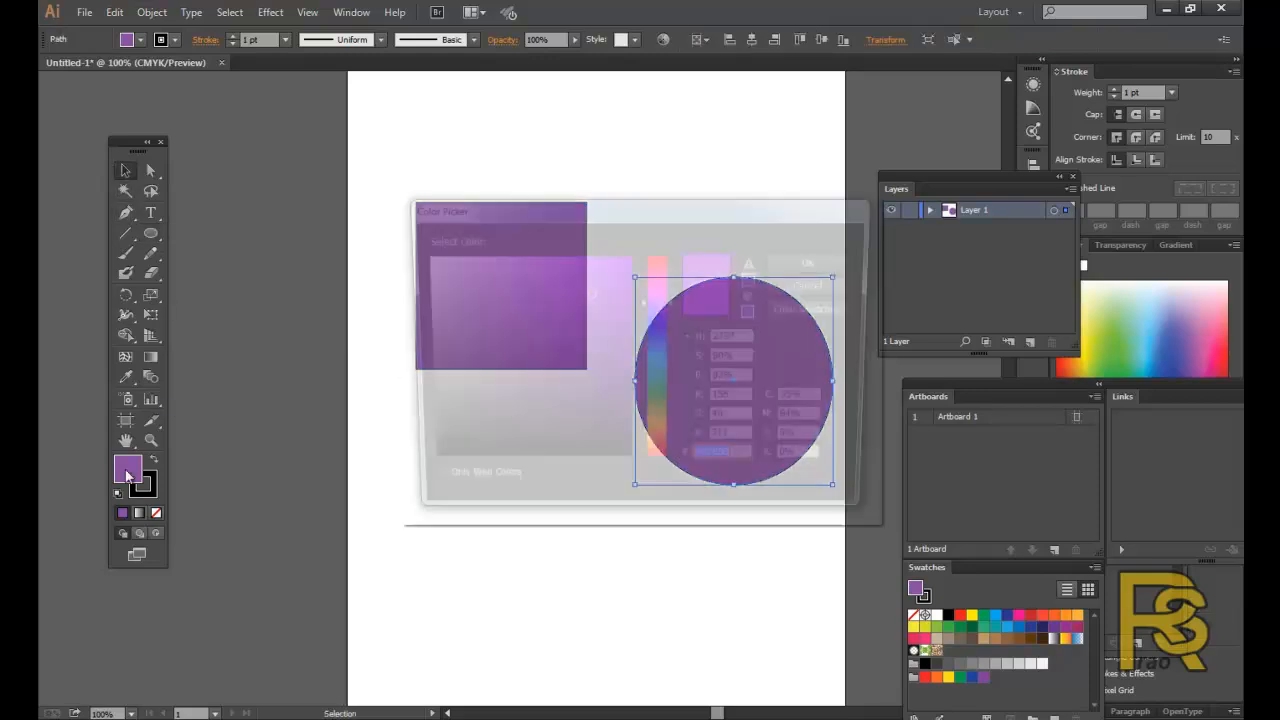
left_click(660, 397)
left_click(603, 311)
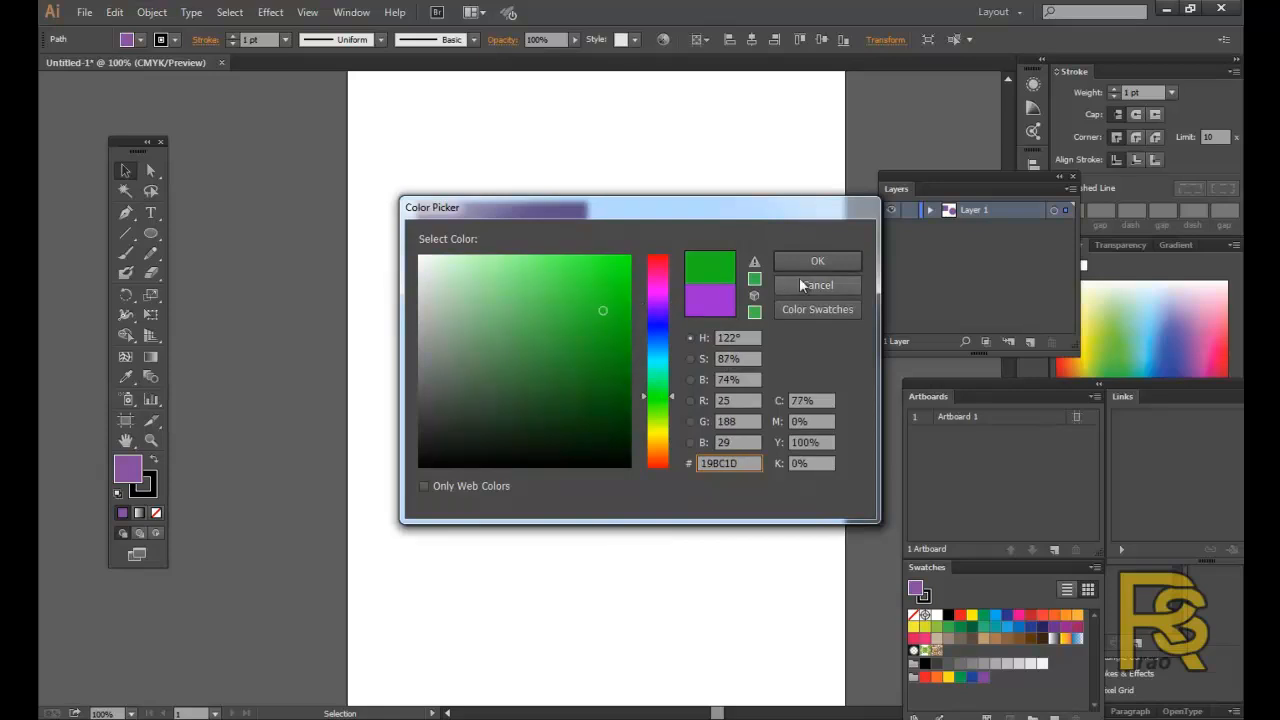
left_click(814, 262)
left_click_drag(706, 344, 578, 307)
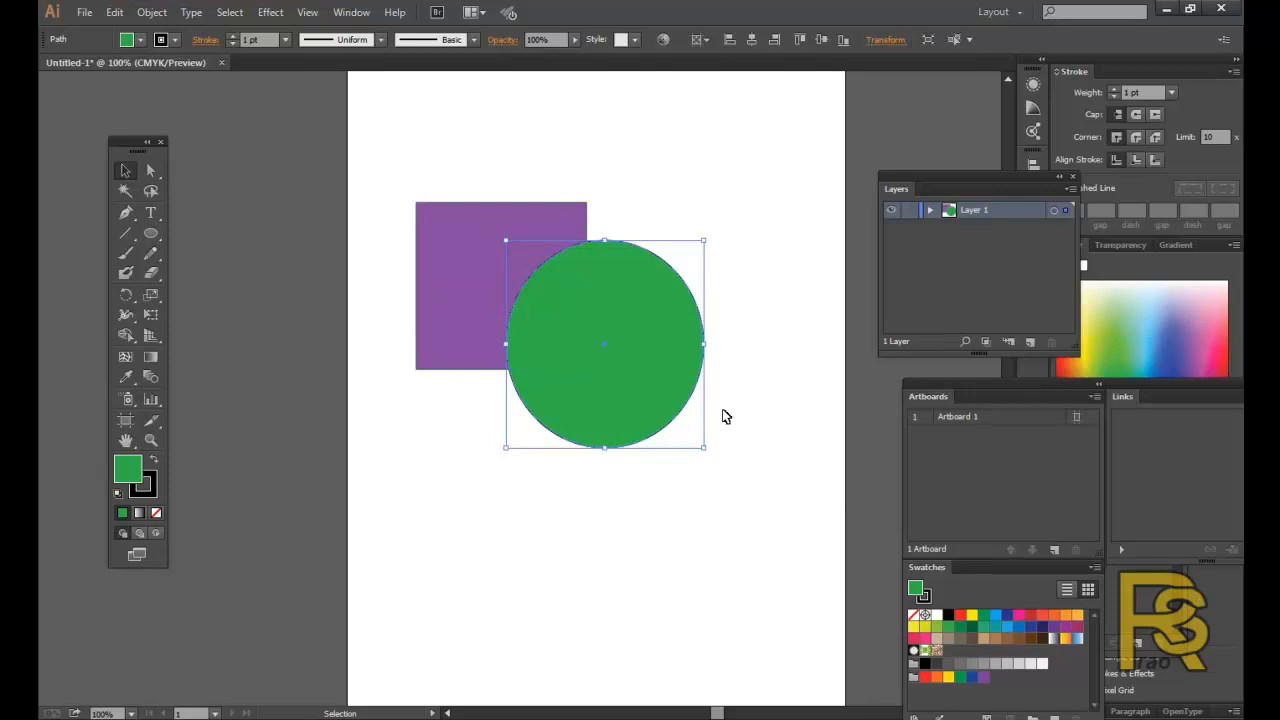
Draw a five-pointed star below and left of the purple rectangle and fill it with red #EF2D07.
left_click(148, 234)
left_click(222, 312)
left_click_drag(400, 443, 459, 552)
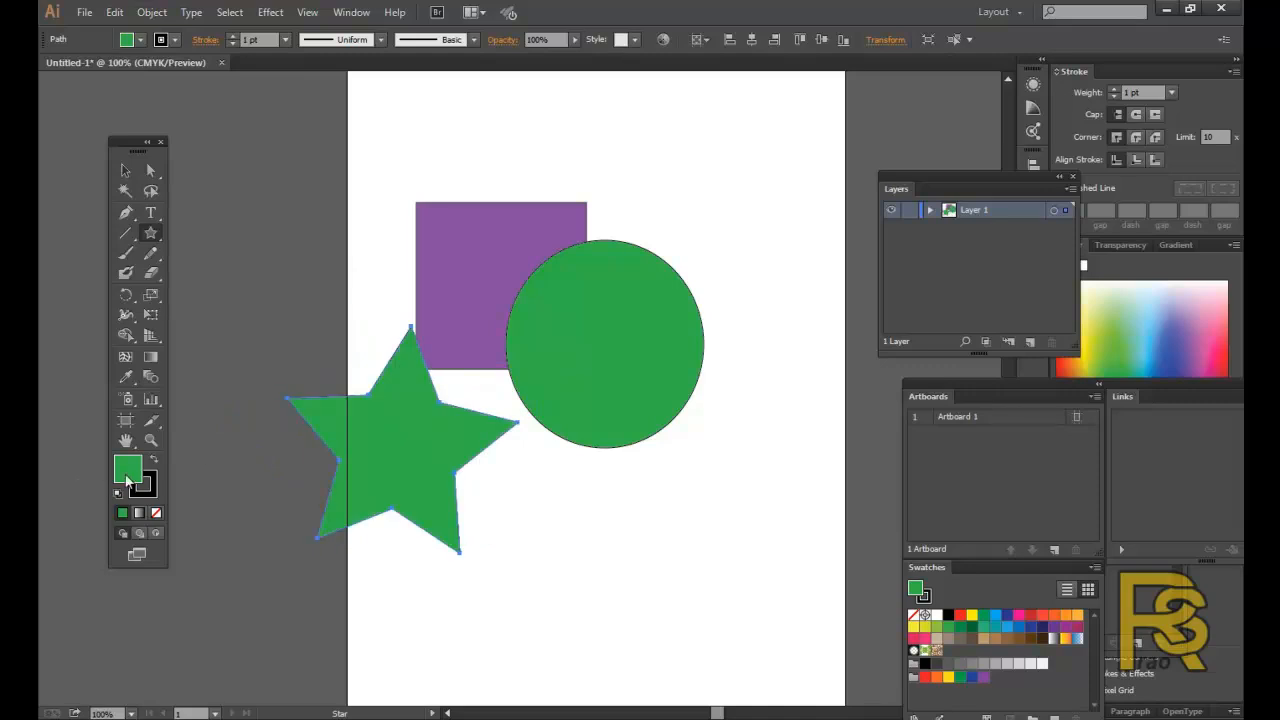
double_click(128, 481)
left_click(659, 463)
left_click_drag(614, 288, 624, 268)
left_click(815, 261)
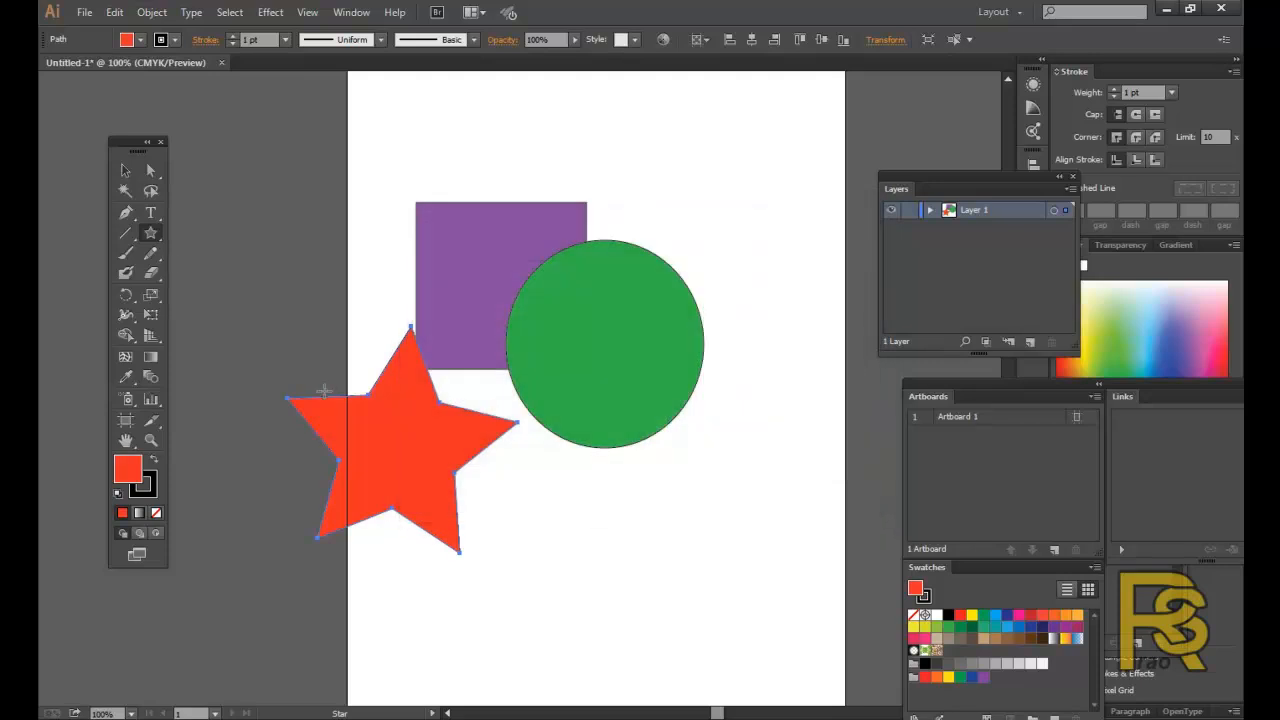
Draw a hexagon overlapping the lower edge of the green circle and fill it with magenta-pink.
left_click(150, 233)
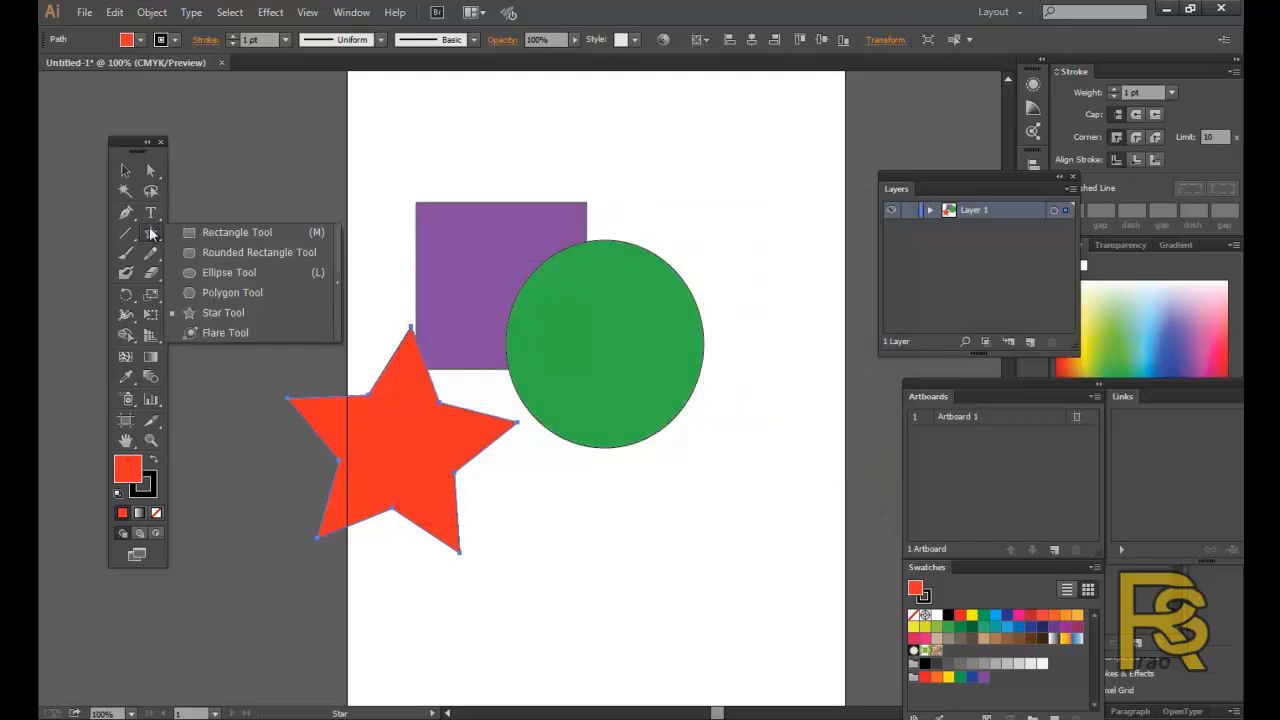
left_click(214, 290)
left_click_drag(586, 492, 626, 566)
double_click(126, 471)
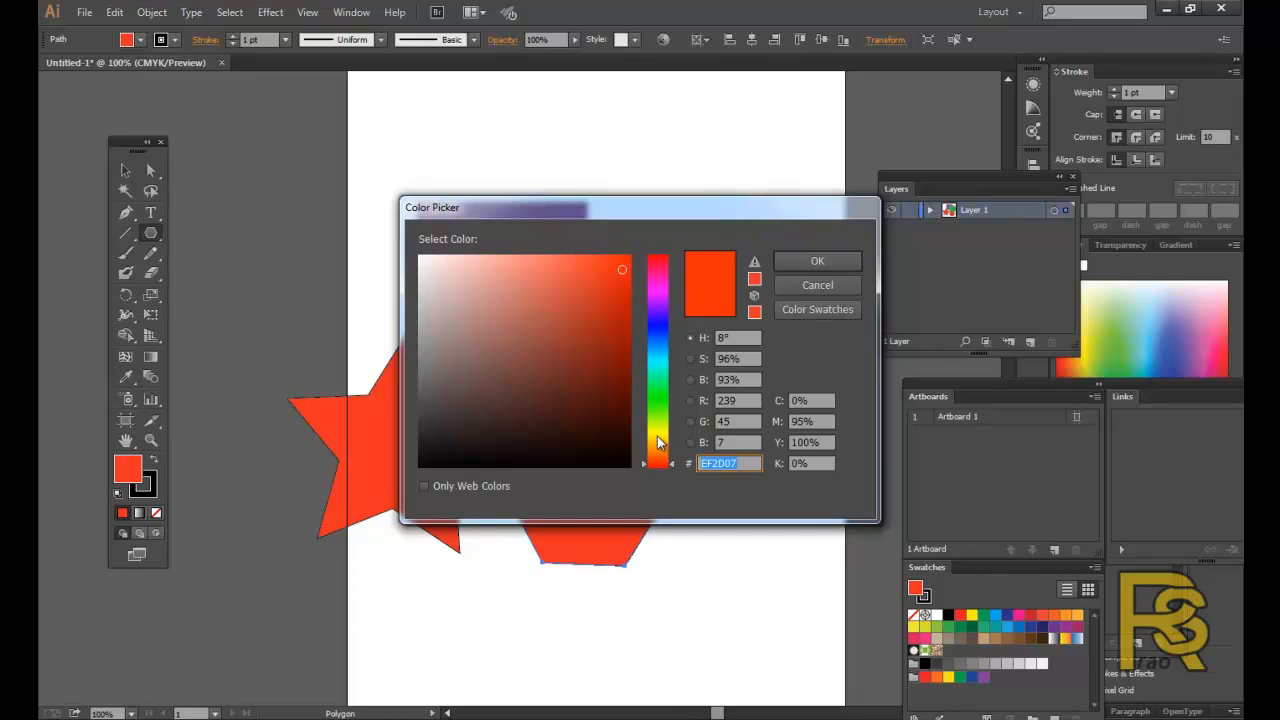
left_click(660, 293)
left_click(815, 262)
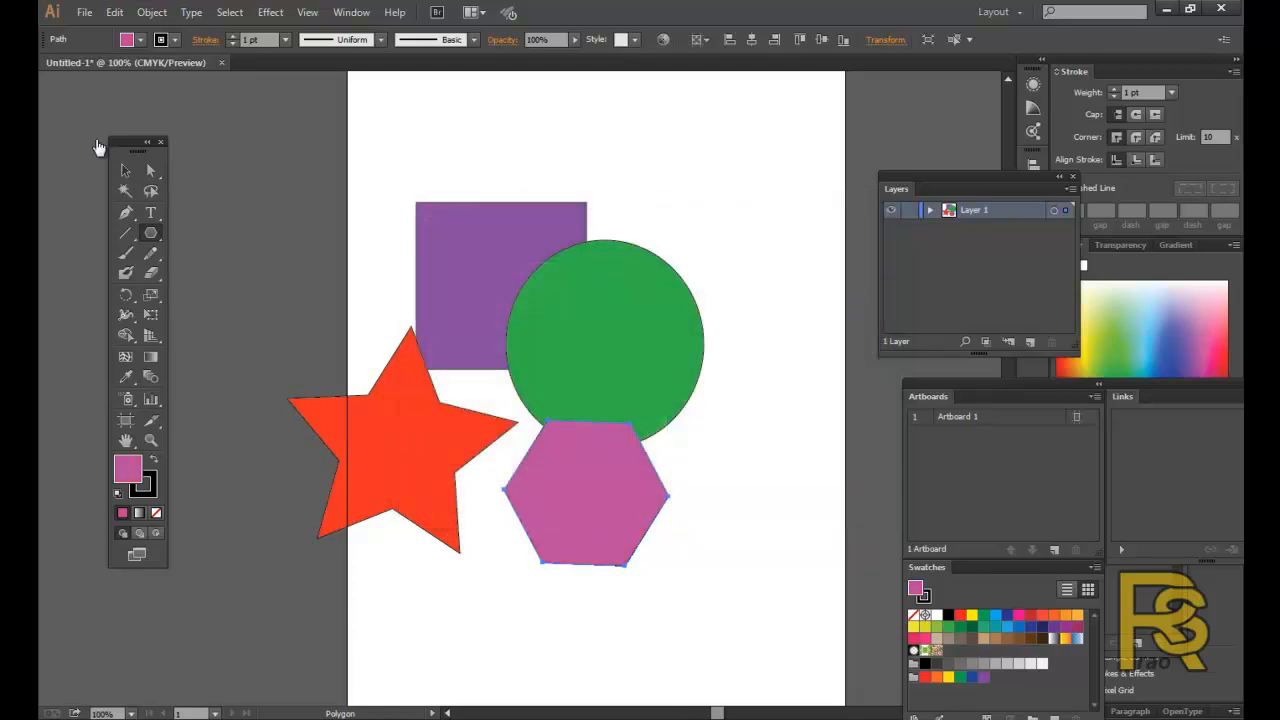
Move the star, the hexagon and the circle closer together so that all the shapes overlap.
left_click(150, 172)
left_click_drag(432, 440, 509, 394)
left_click_drag(606, 489, 552, 438)
left_click(580, 338)
left_click_drag(578, 332, 565, 335)
left_click(686, 367)
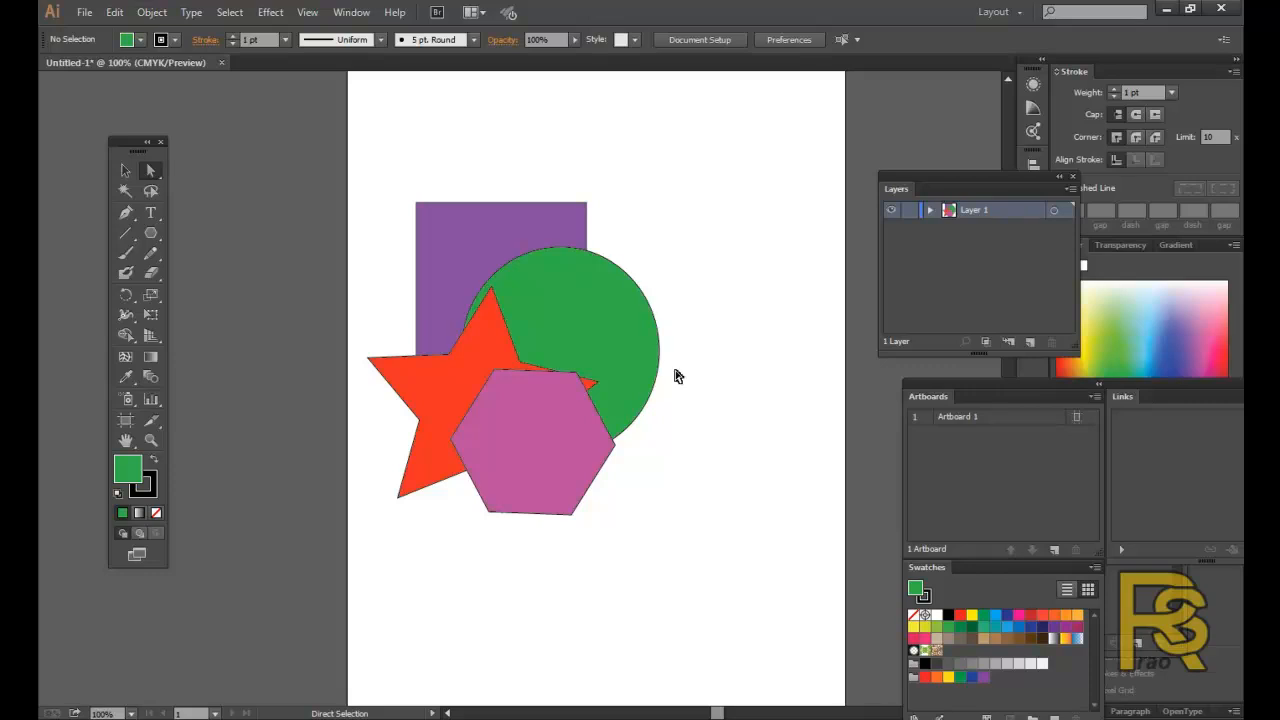
Shift the star and the hexagon slightly up and to the right so they cover more of the circle.
left_click(577, 222)
left_click(770, 245)
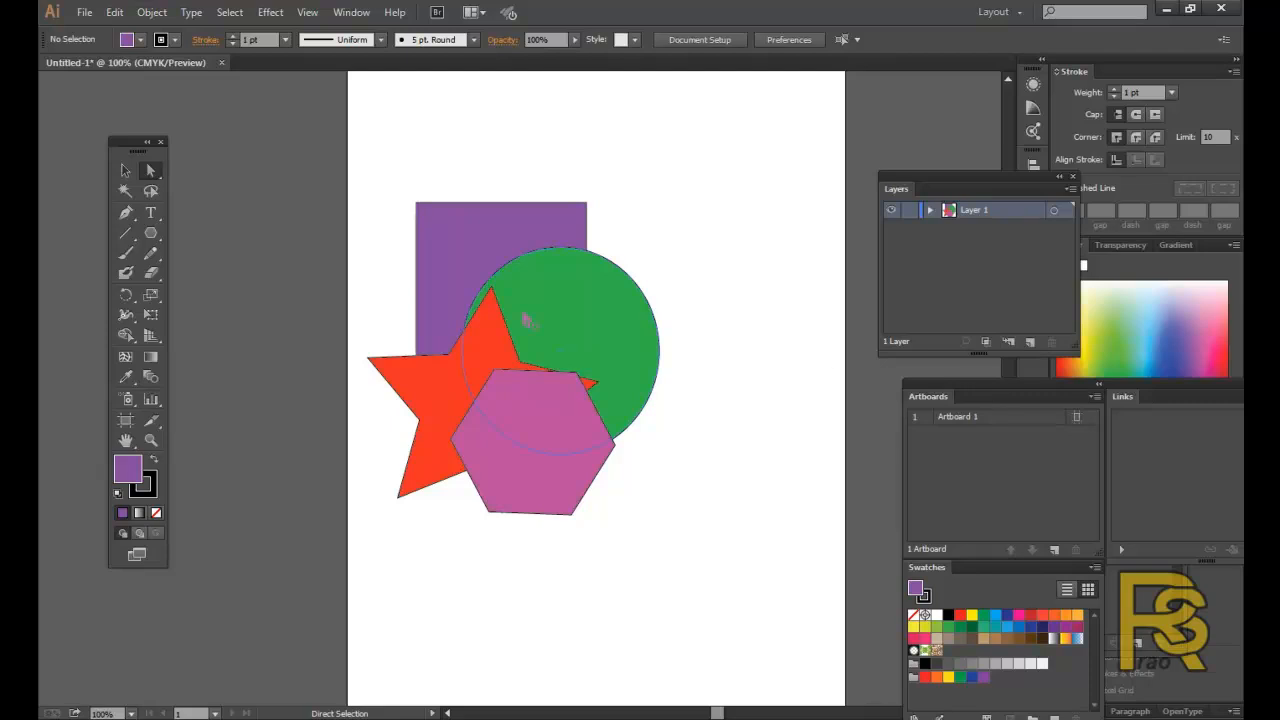
left_click(425, 386)
left_click_drag(450, 385, 480, 373)
left_click(690, 376)
left_click(555, 420)
left_click_drag(555, 420, 575, 401)
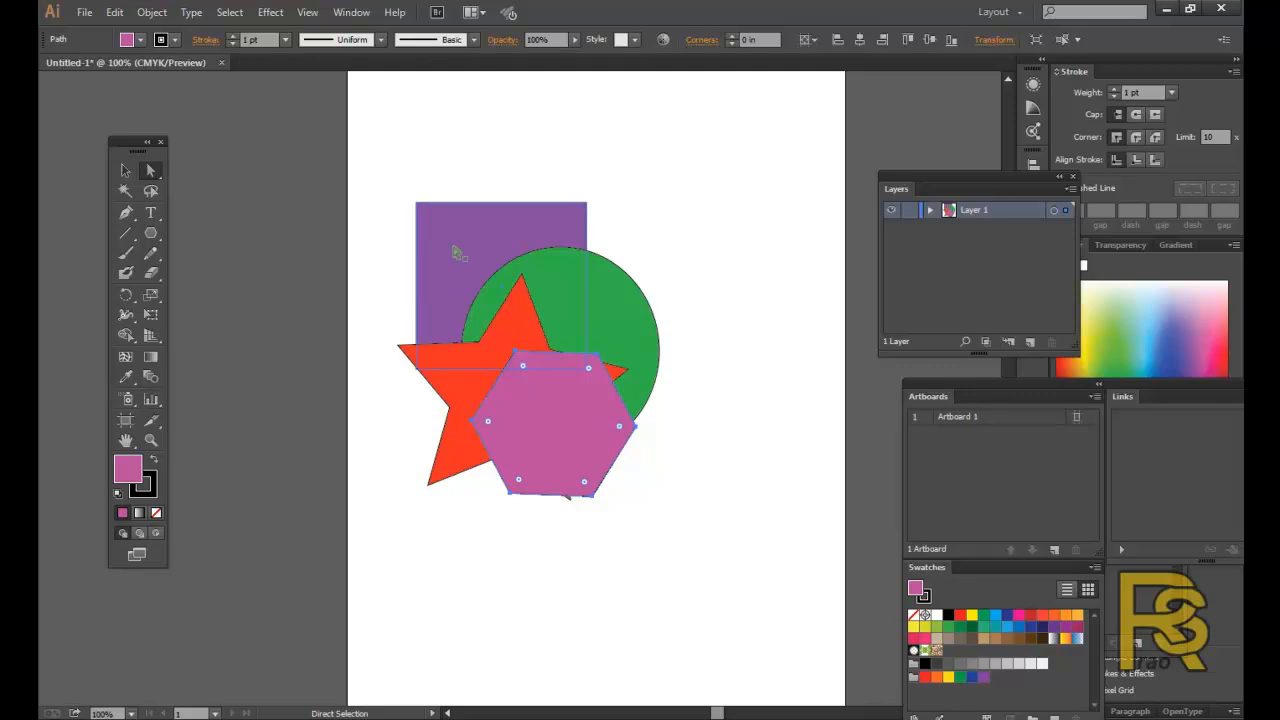
left_click(448, 252)
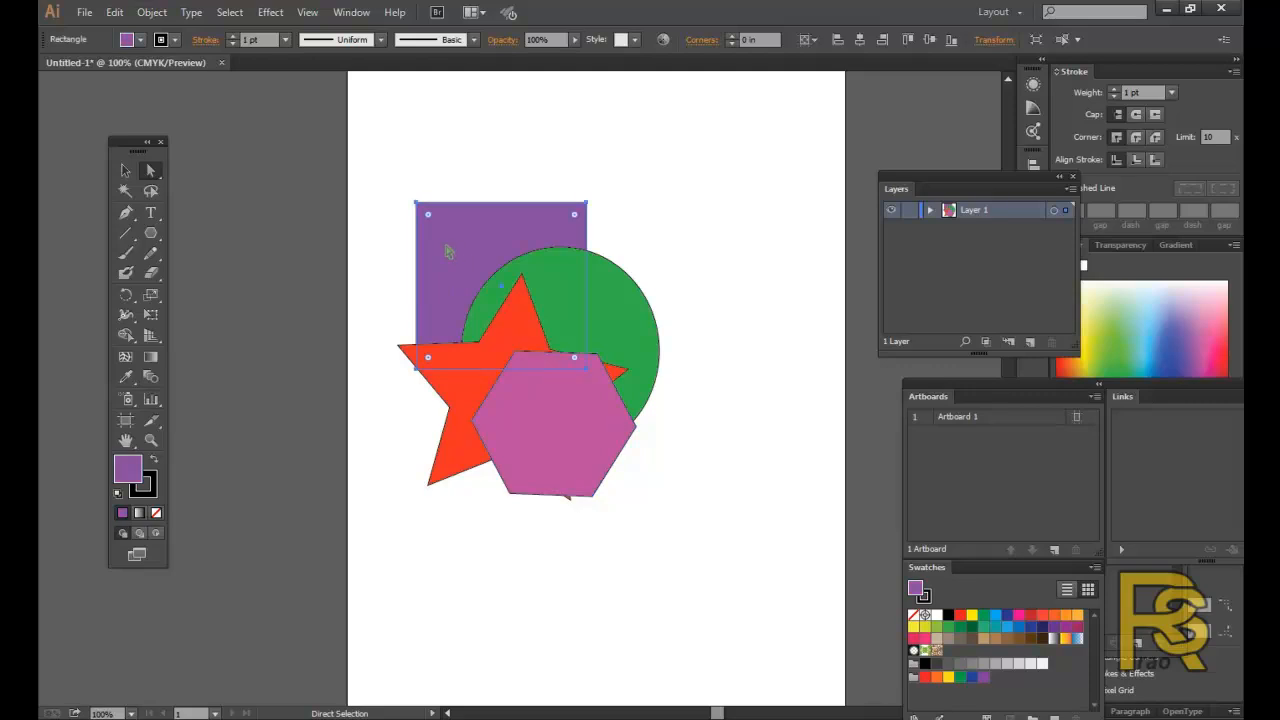
left_click(621, 302)
left_click(460, 367)
left_click(516, 405)
left_click(719, 424)
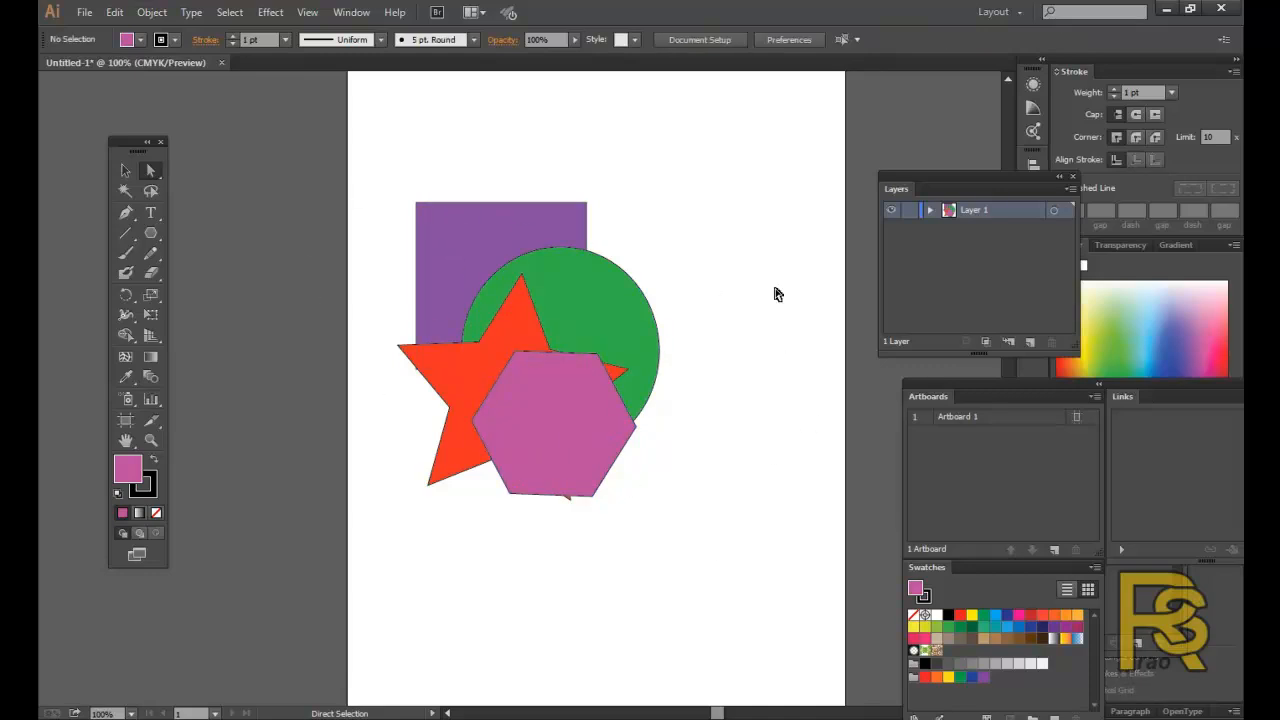
Nudge the hexagon slightly left and send it to the back of the stacking order.
left_click(574, 486)
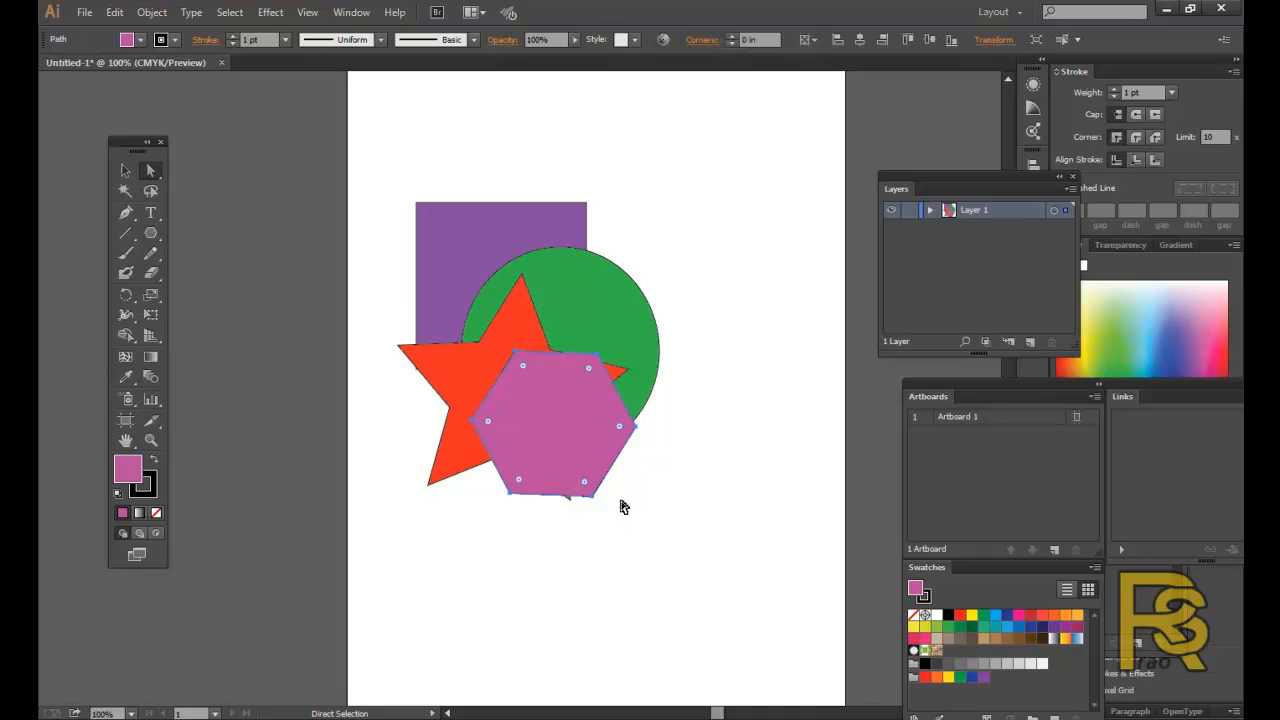
left_click_drag(561, 425, 547, 425)
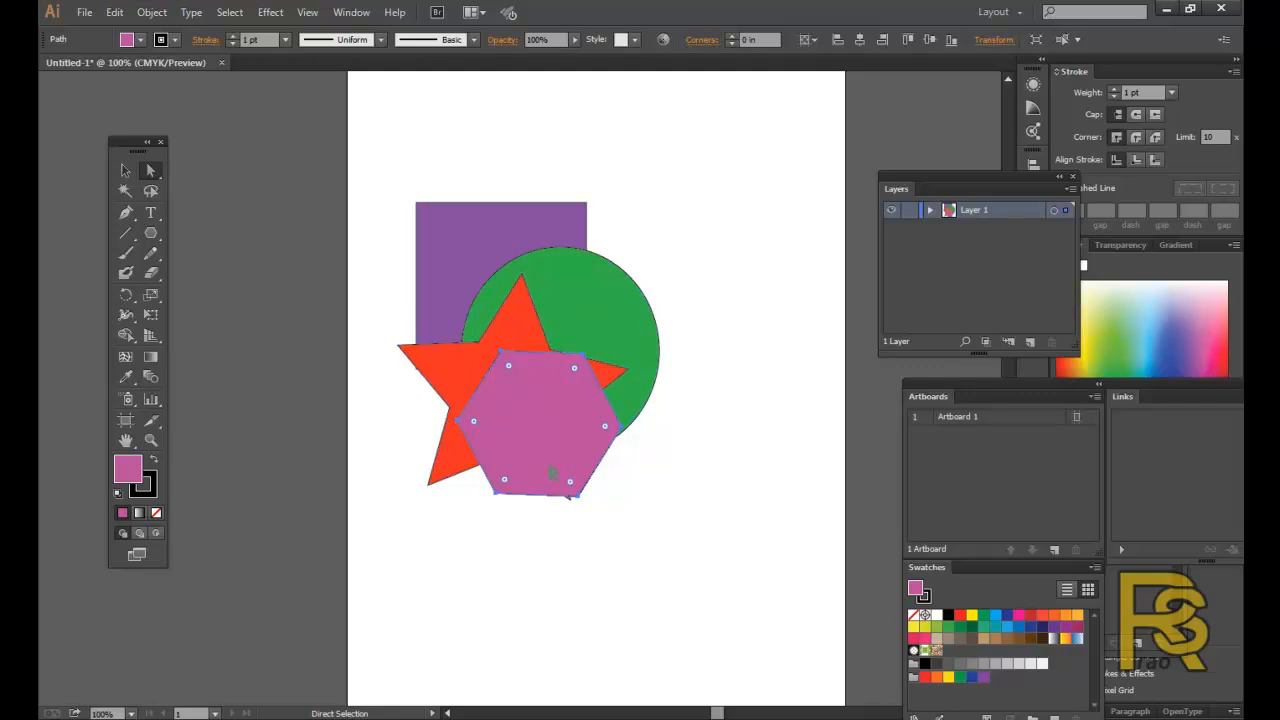
left_click(422, 262)
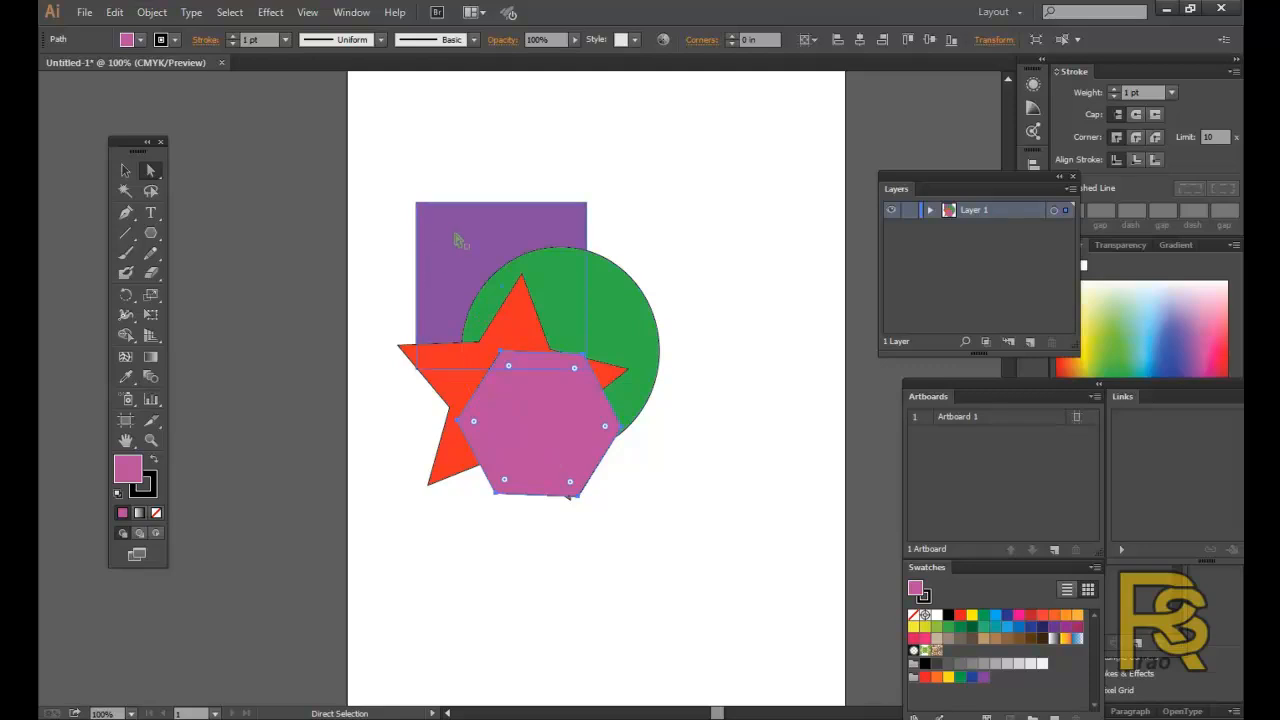
left_click(575, 407)
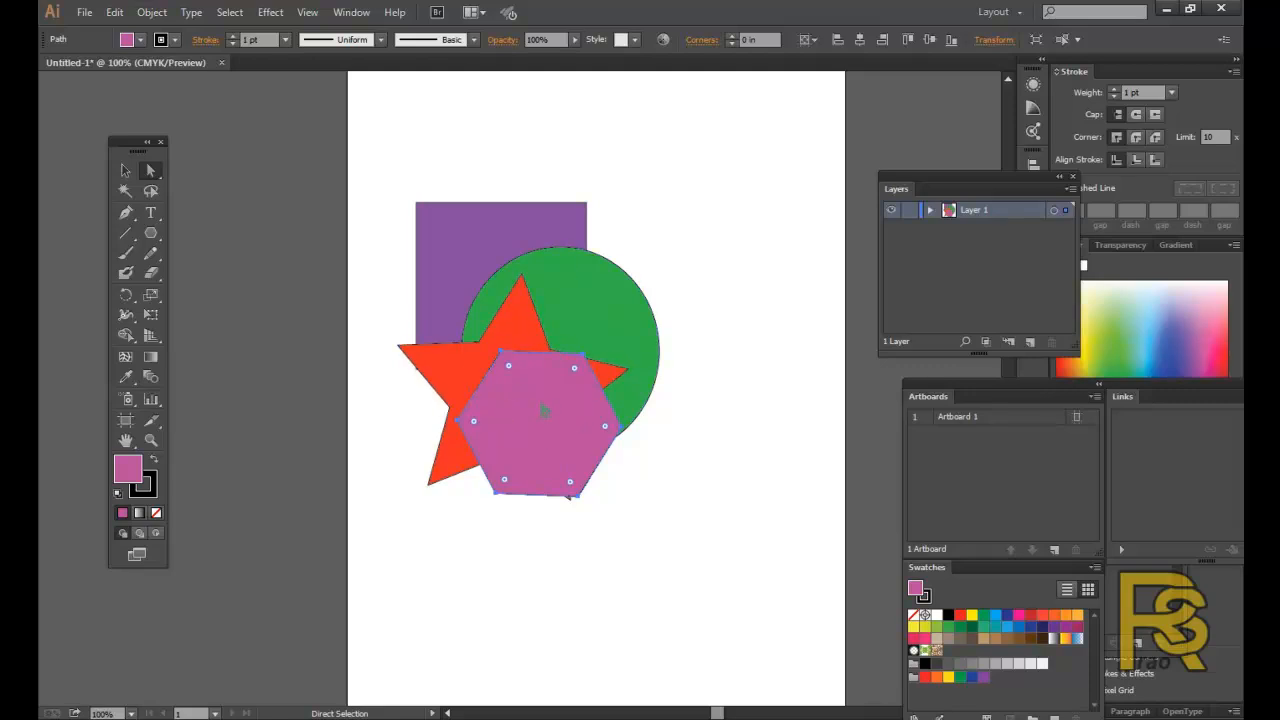
right_click(555, 418)
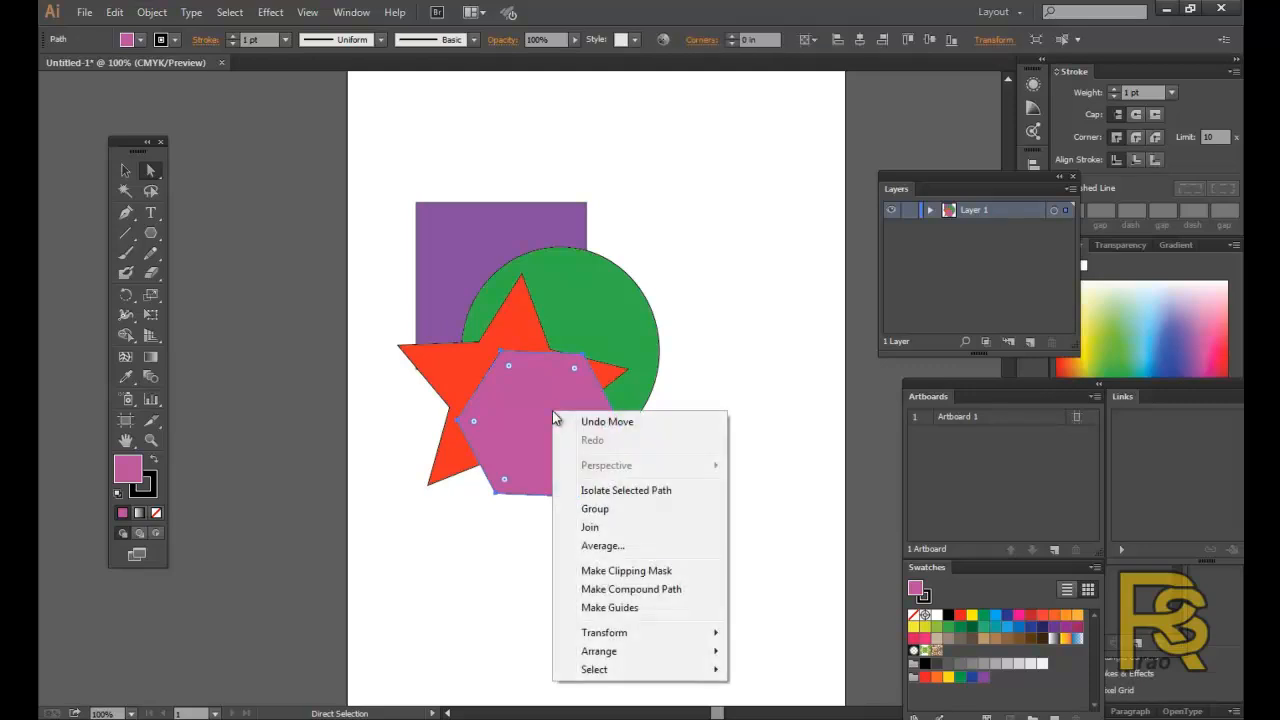
mouse_move(603, 655)
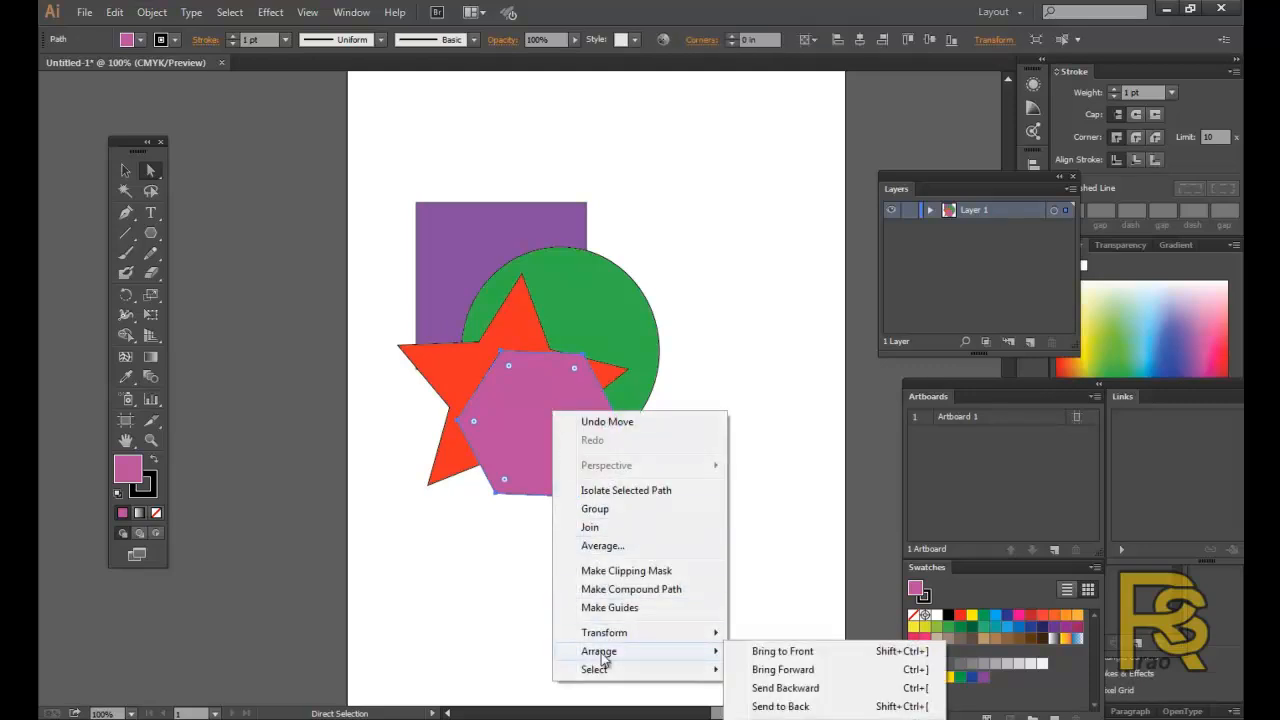
left_click(771, 707)
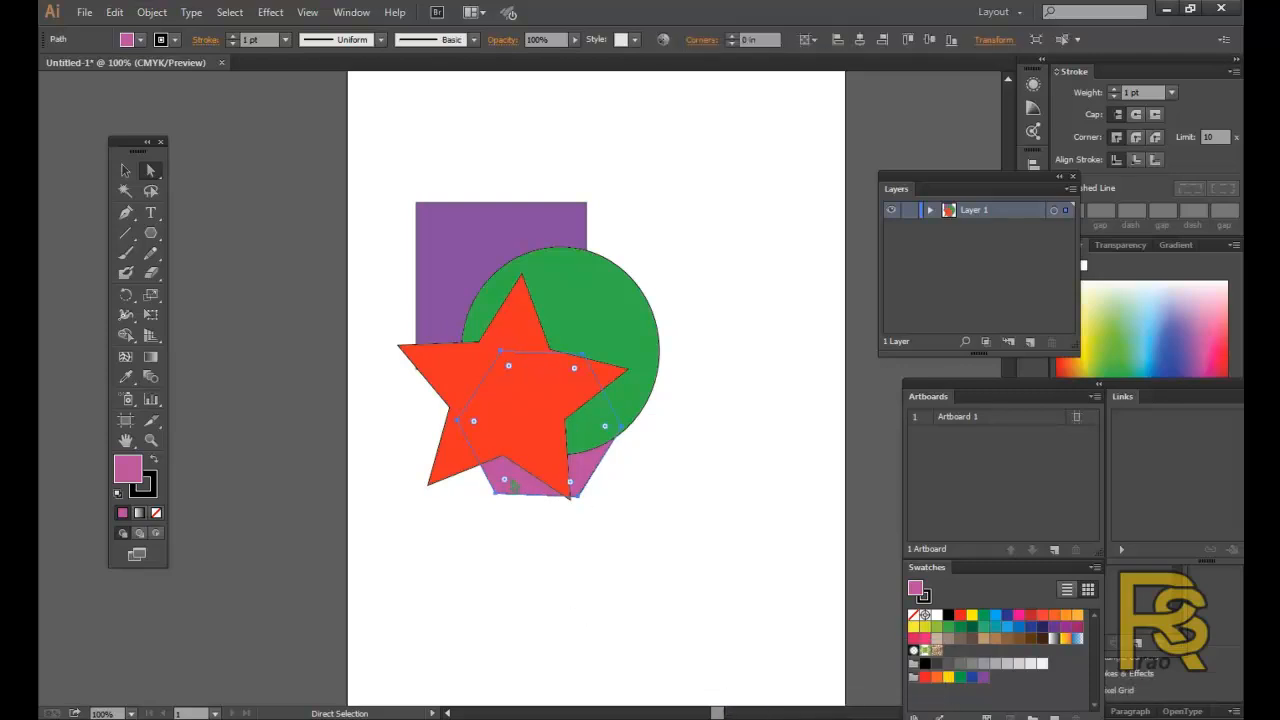
Move the hexagon up behind the upper right parts of the rectangle and the circle.
left_click(125, 171)
left_click_drag(530, 486, 668, 438)
left_click_drag(712, 376, 633, 254)
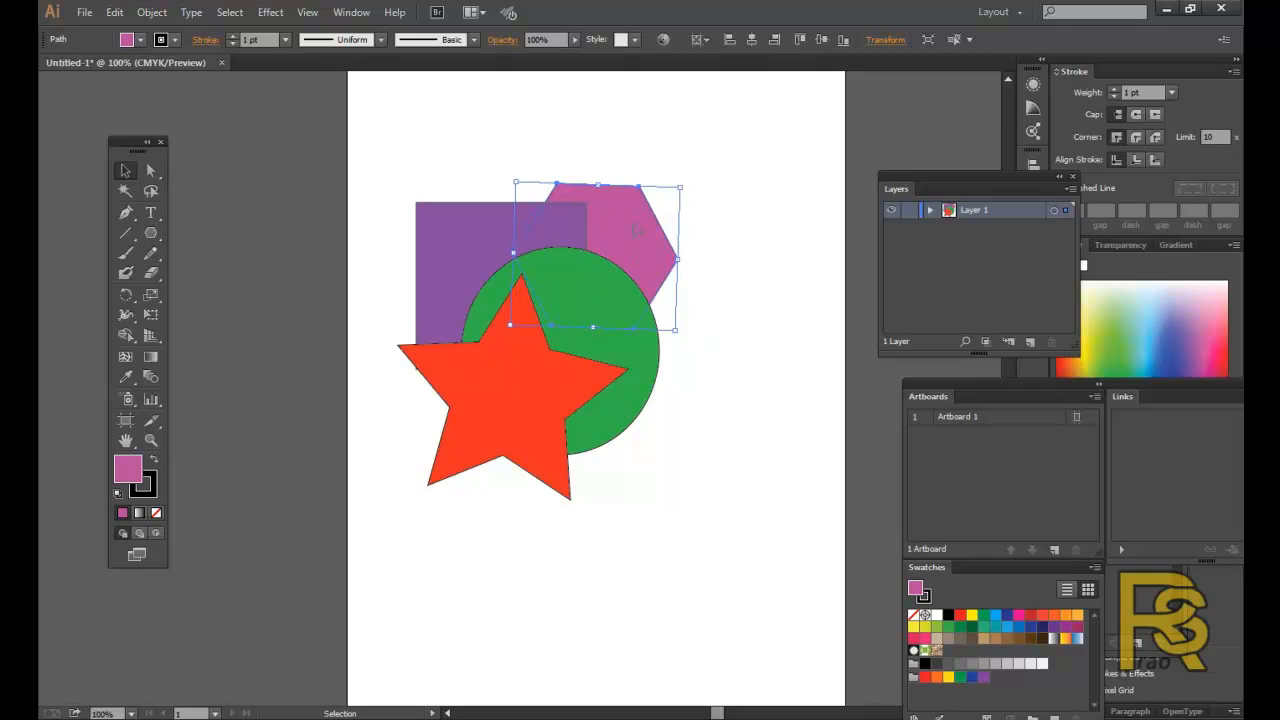
left_click(789, 286)
Bring the hexagon to the front and move it down over the star and the circle.
left_click(634, 236)
right_click(634, 236)
mouse_move(709, 472)
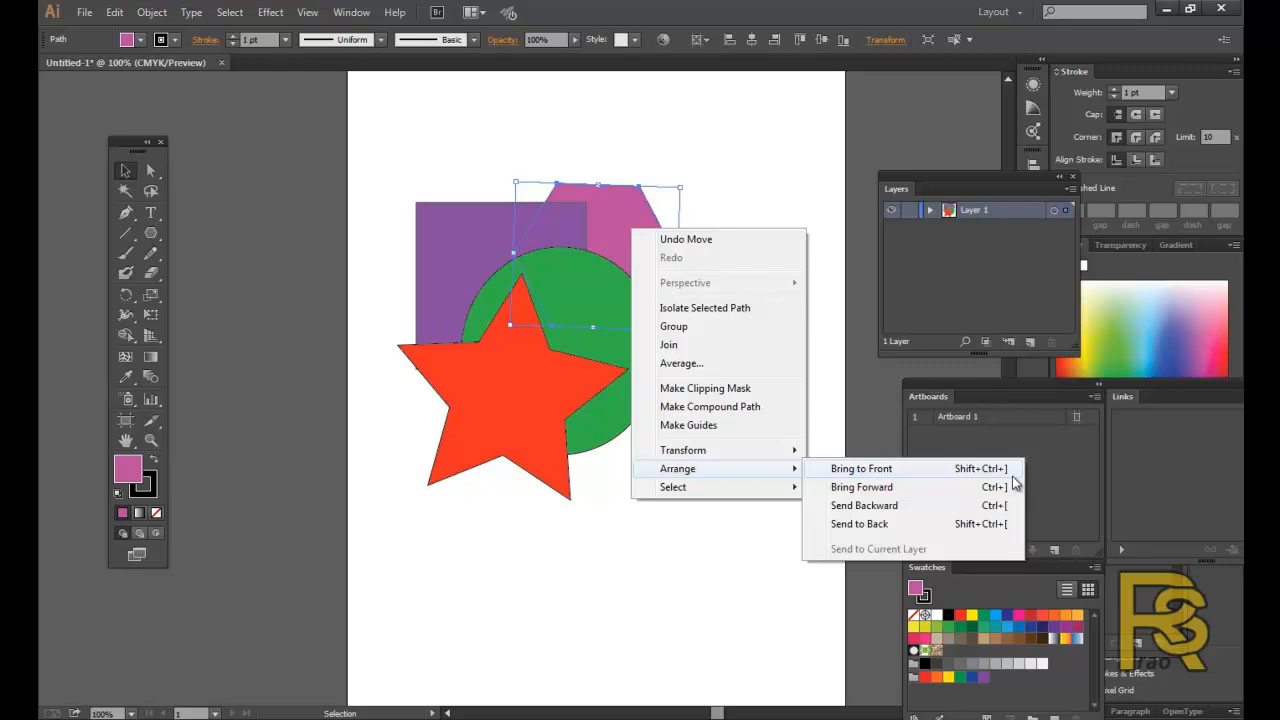
left_click(931, 470)
left_click_drag(607, 283, 559, 364)
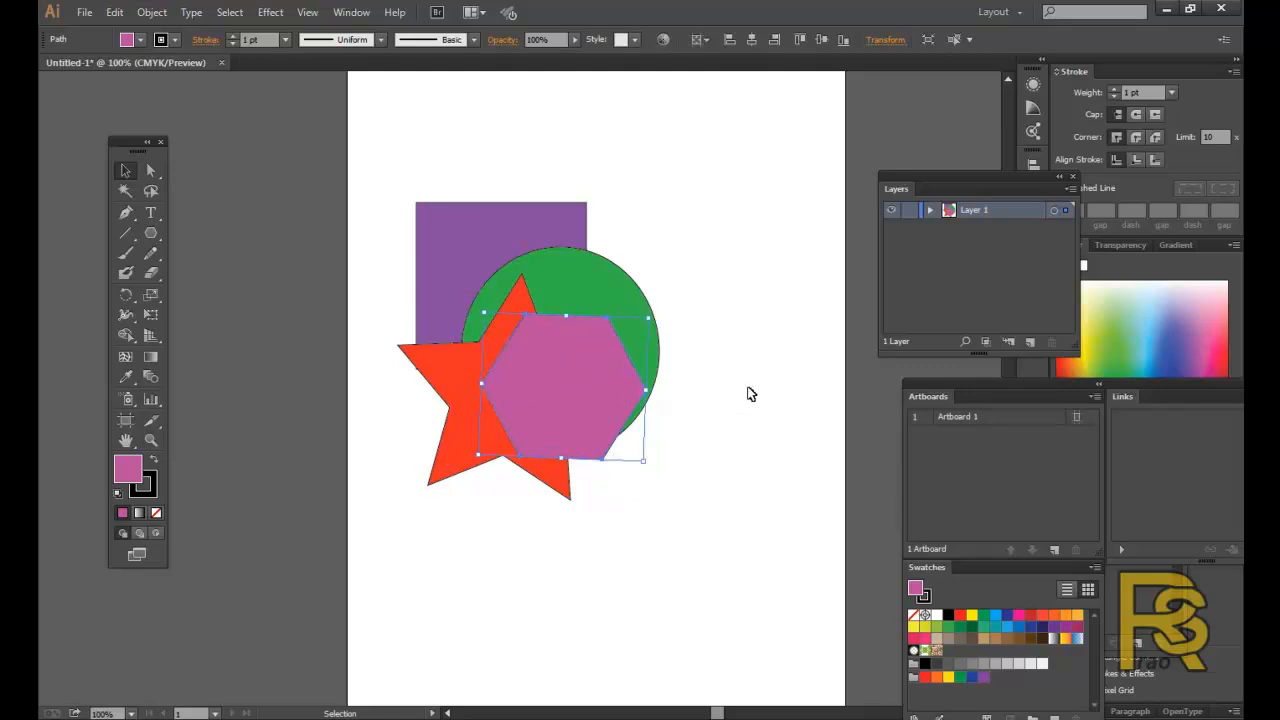
left_click(681, 381)
left_click(594, 283)
left_click(433, 365)
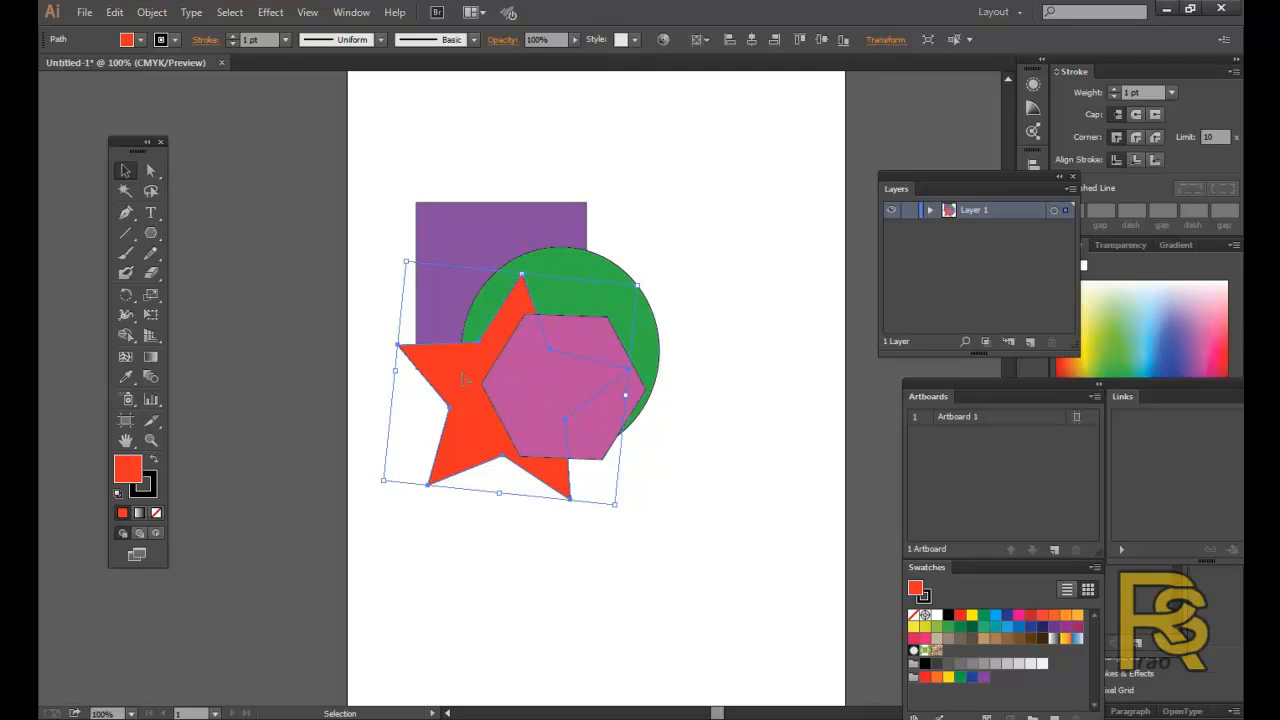
left_click(802, 421)
left_click(461, 370)
left_click(300, 225)
Bring the red star to the front of all the other shapes.
left_click(430, 350)
right_click(430, 352)
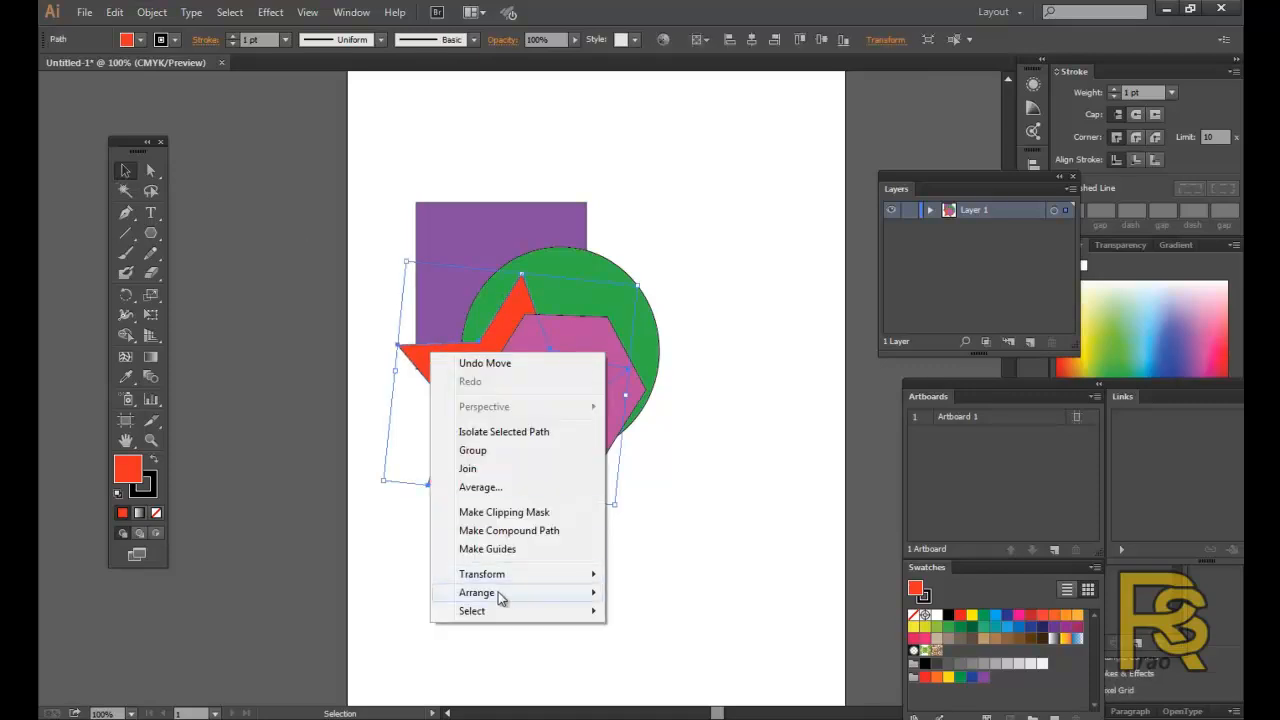
mouse_move(500, 593)
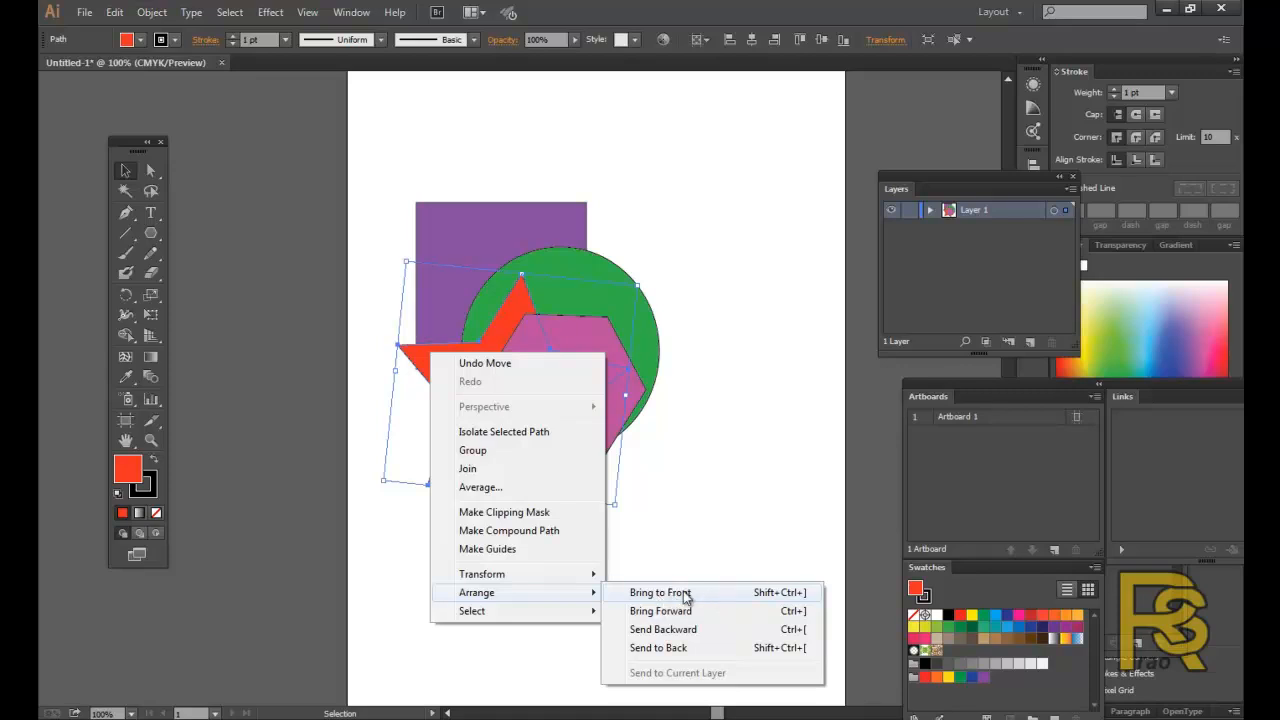
left_click(686, 595)
left_click(679, 472)
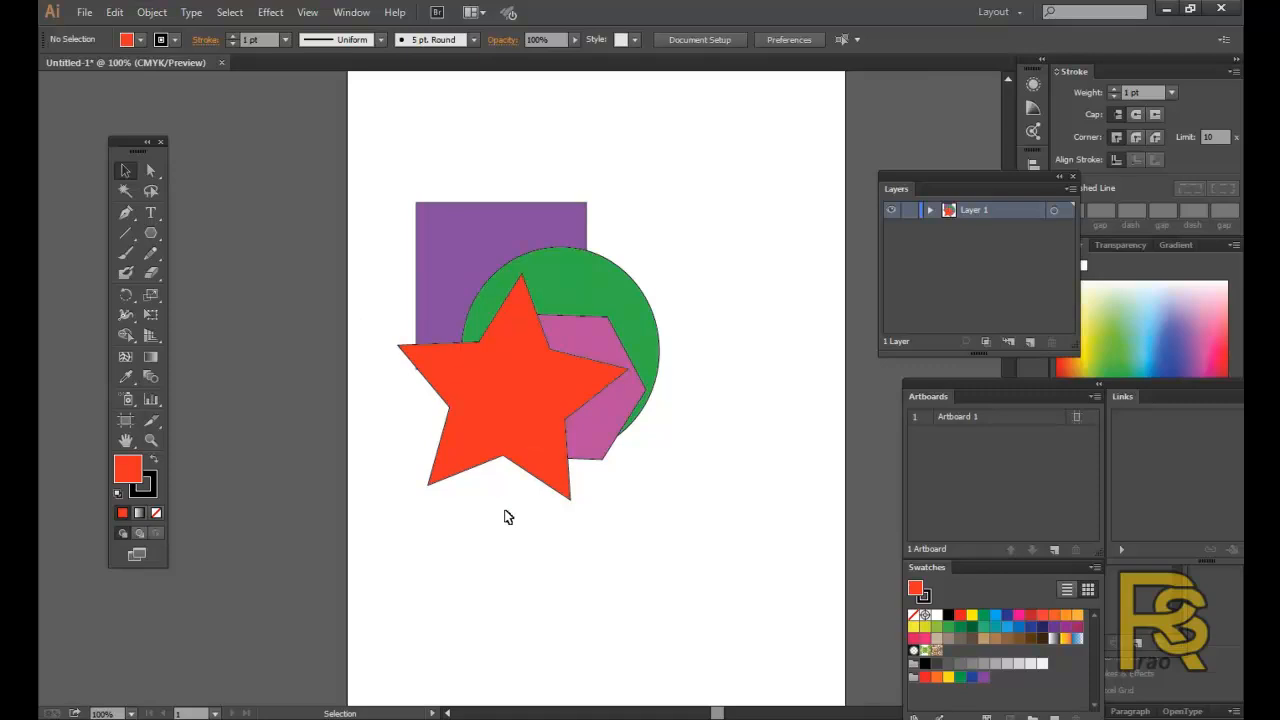
left_click(487, 405)
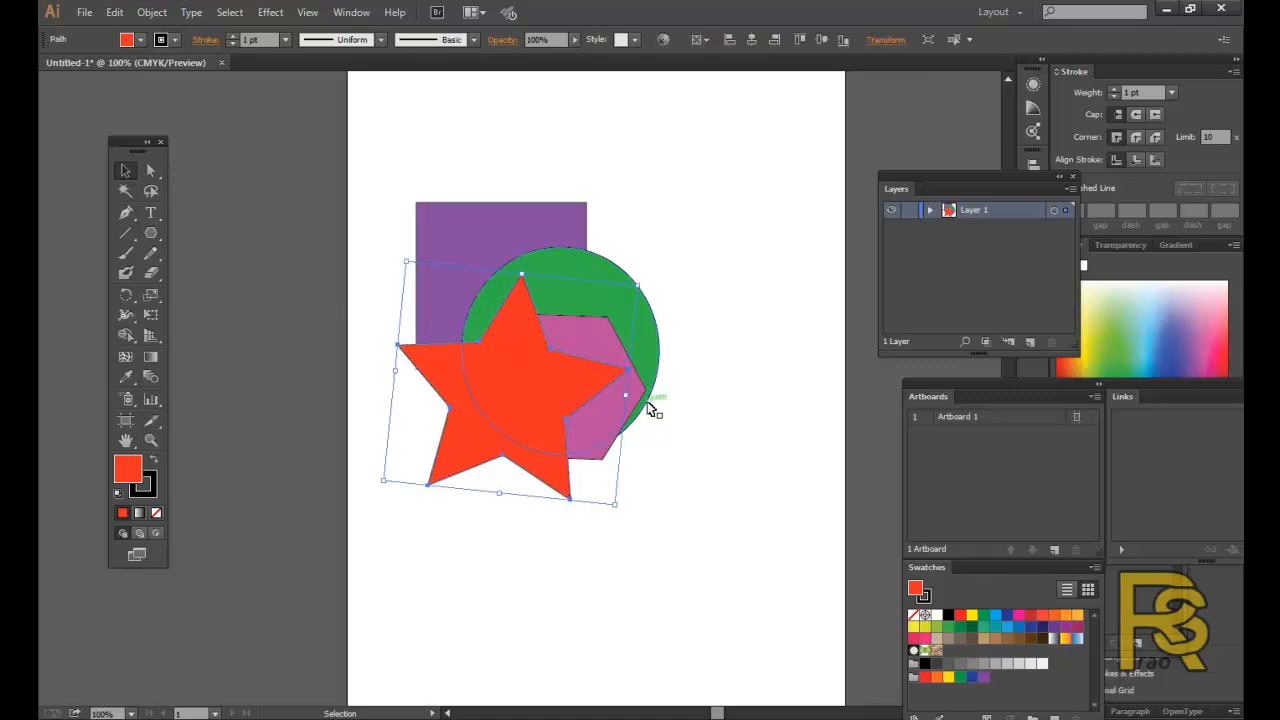
left_click(724, 423)
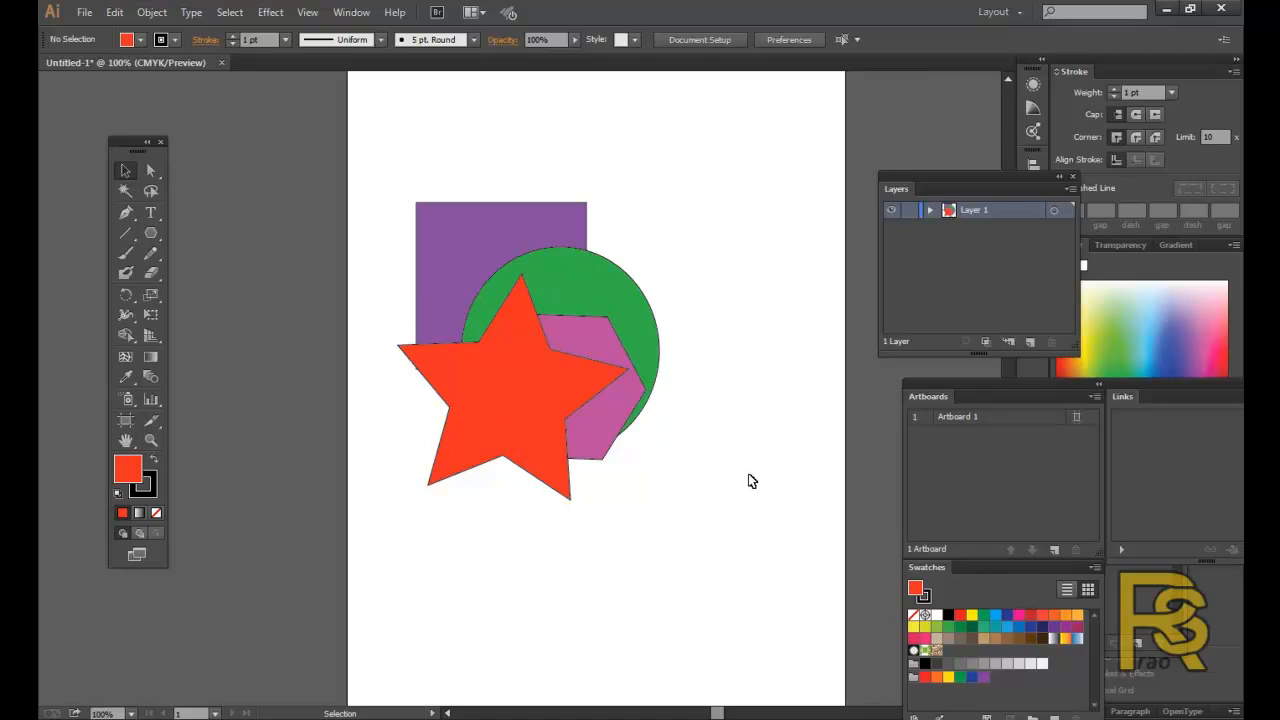
left_click(588, 276)
right_click(601, 281)
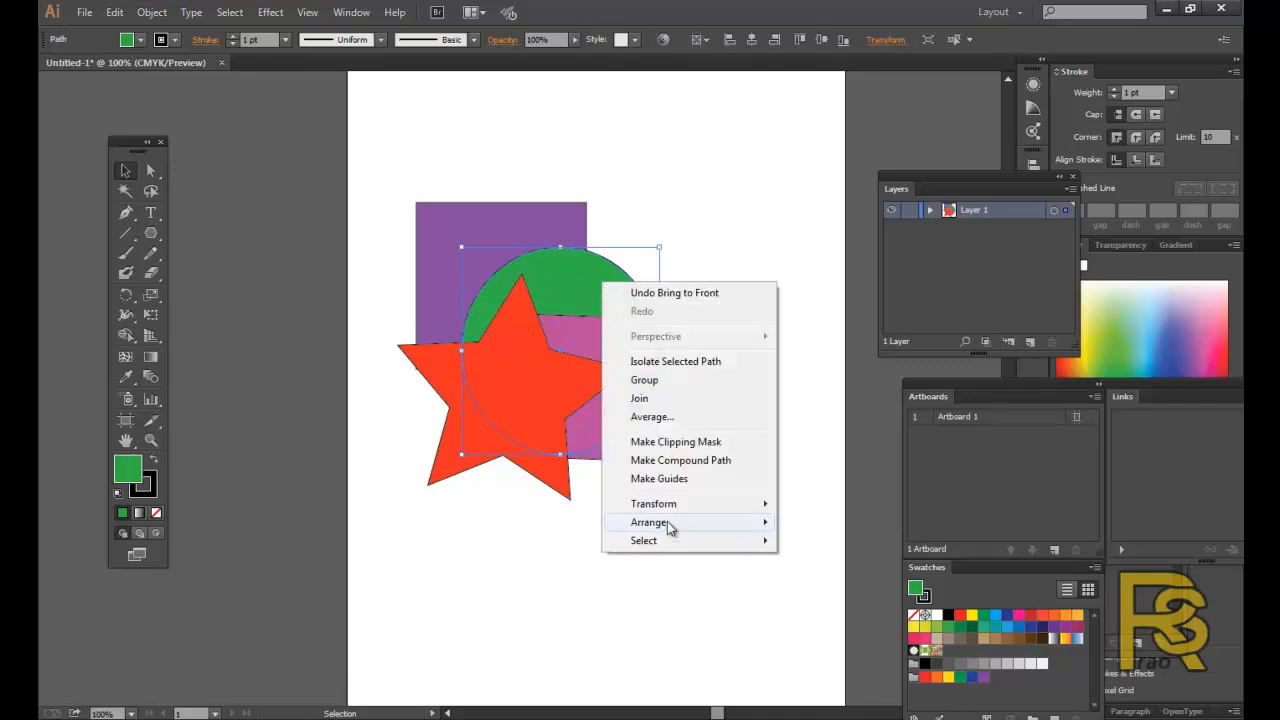
mouse_move(667, 521)
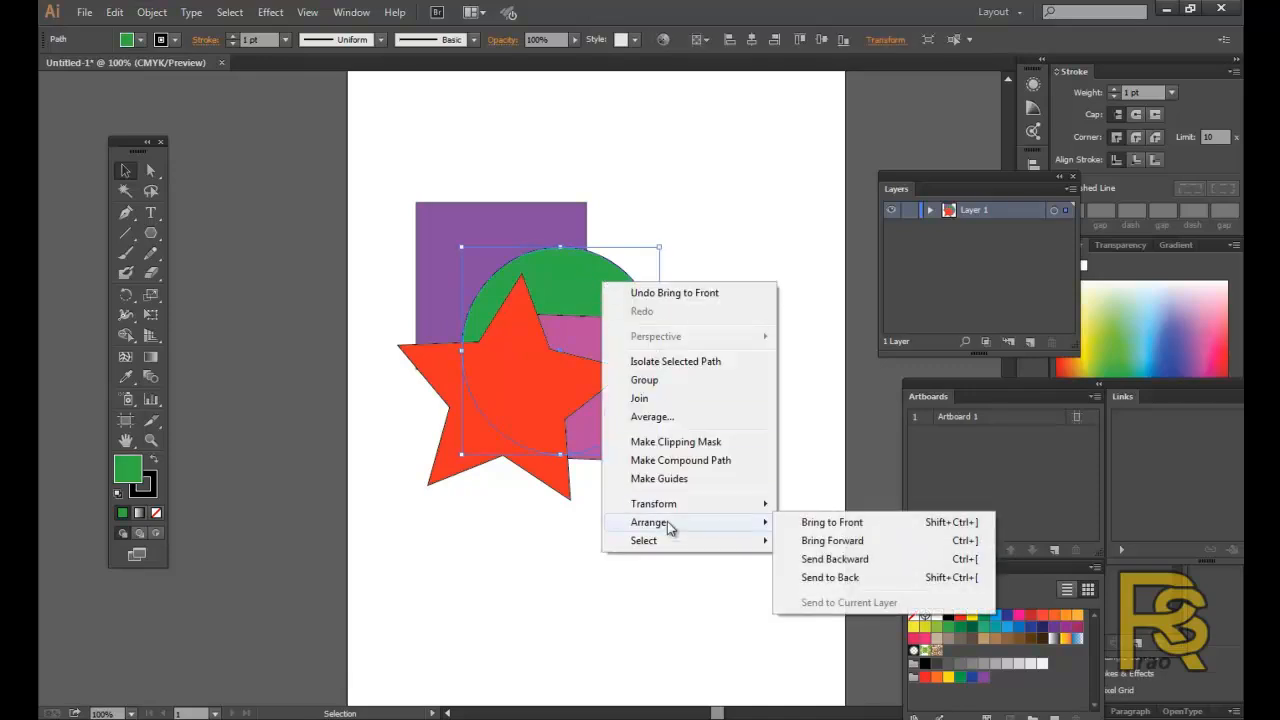
left_click(492, 533)
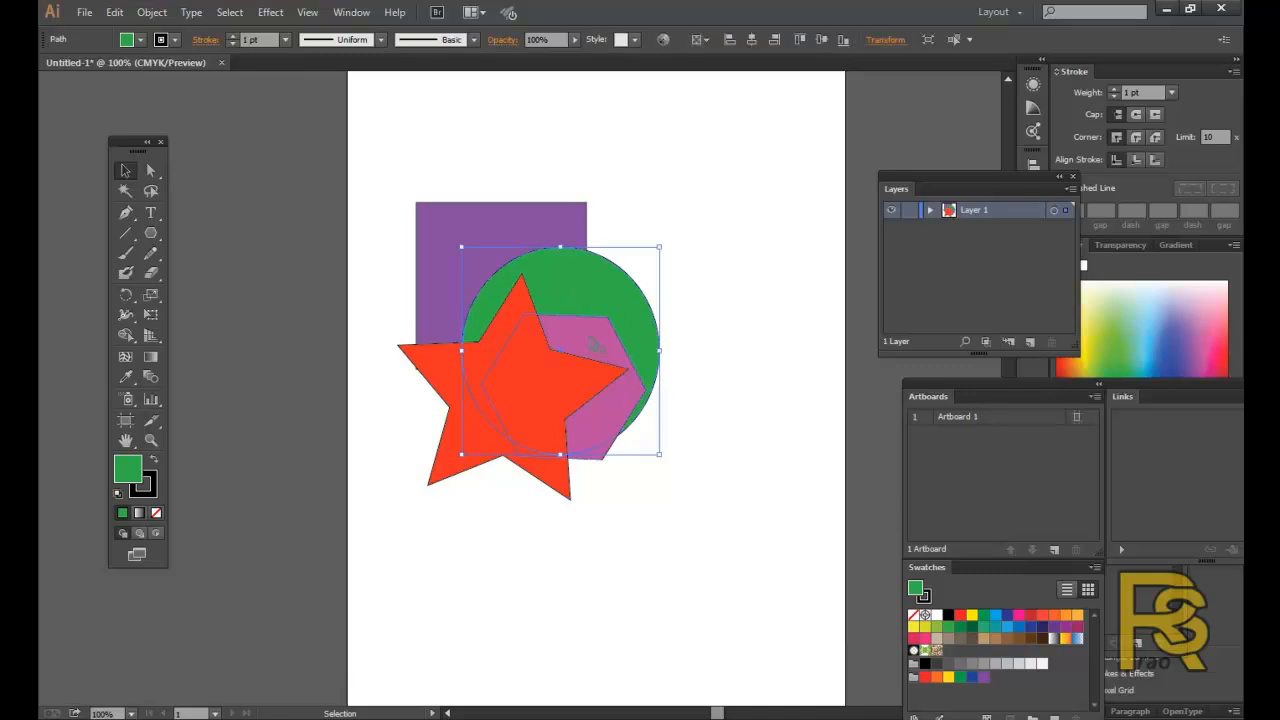
left_click(780, 371)
left_click(609, 281)
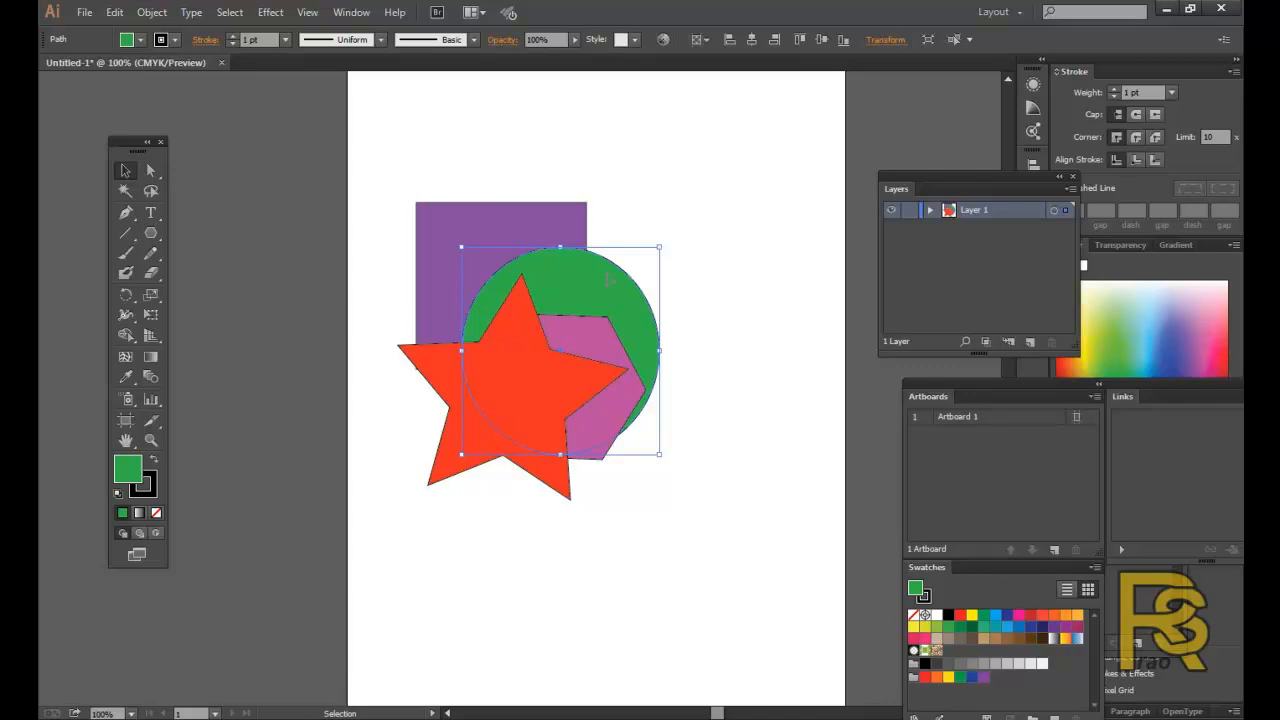
left_click(723, 314)
left_click(595, 295)
left_click(717, 300)
left_click(549, 282)
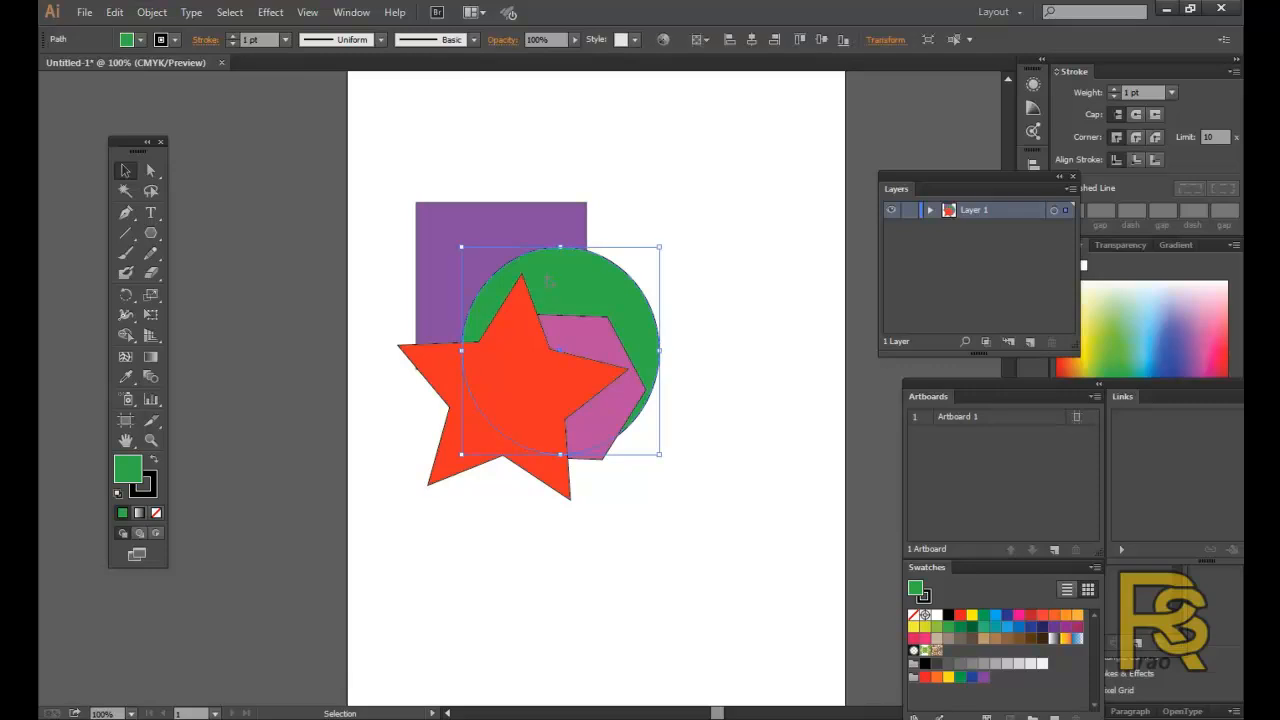
left_click(755, 306)
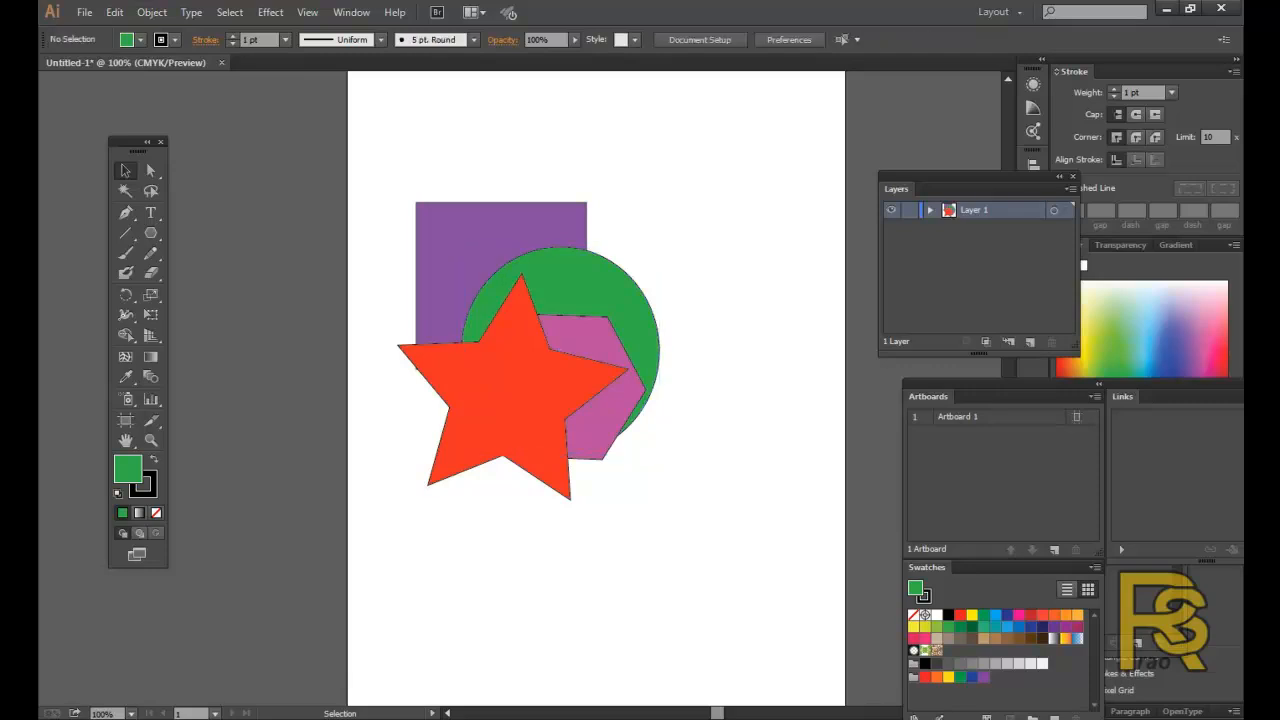
Bring the green circle forward twice, first above the hexagon and then above the red star.
left_click(638, 294)
right_click(633, 291)
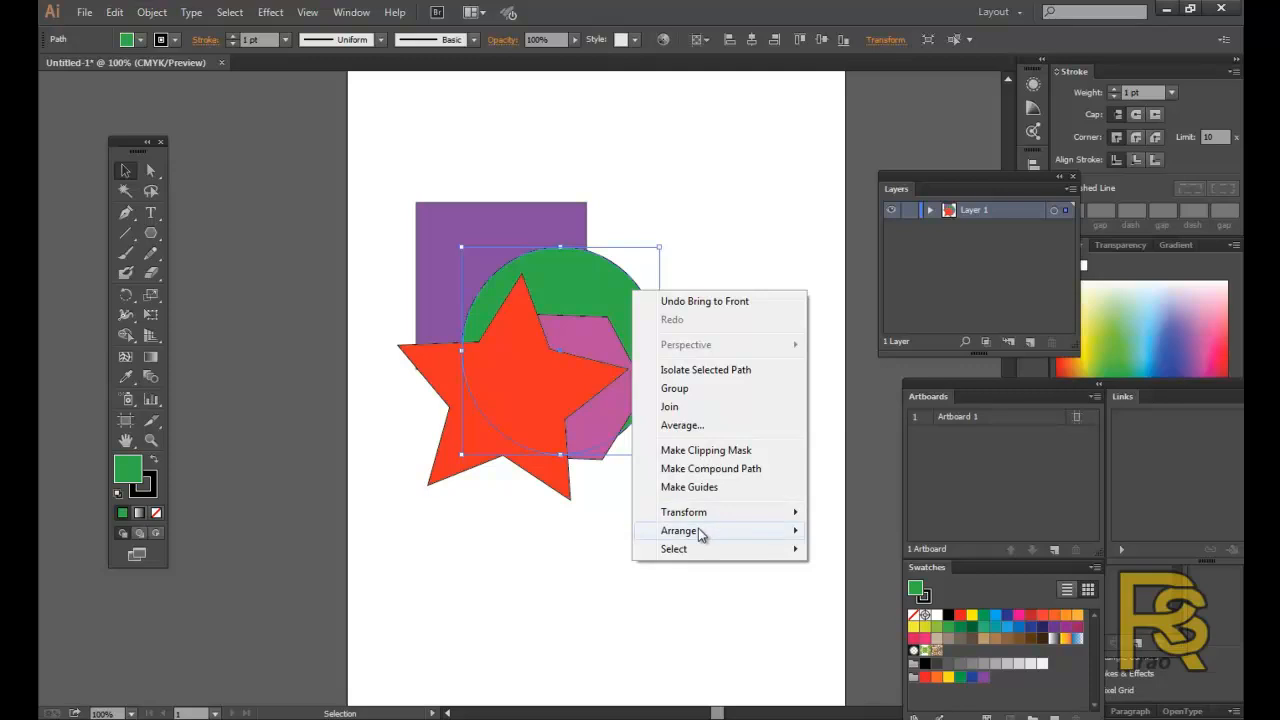
mouse_move(700, 531)
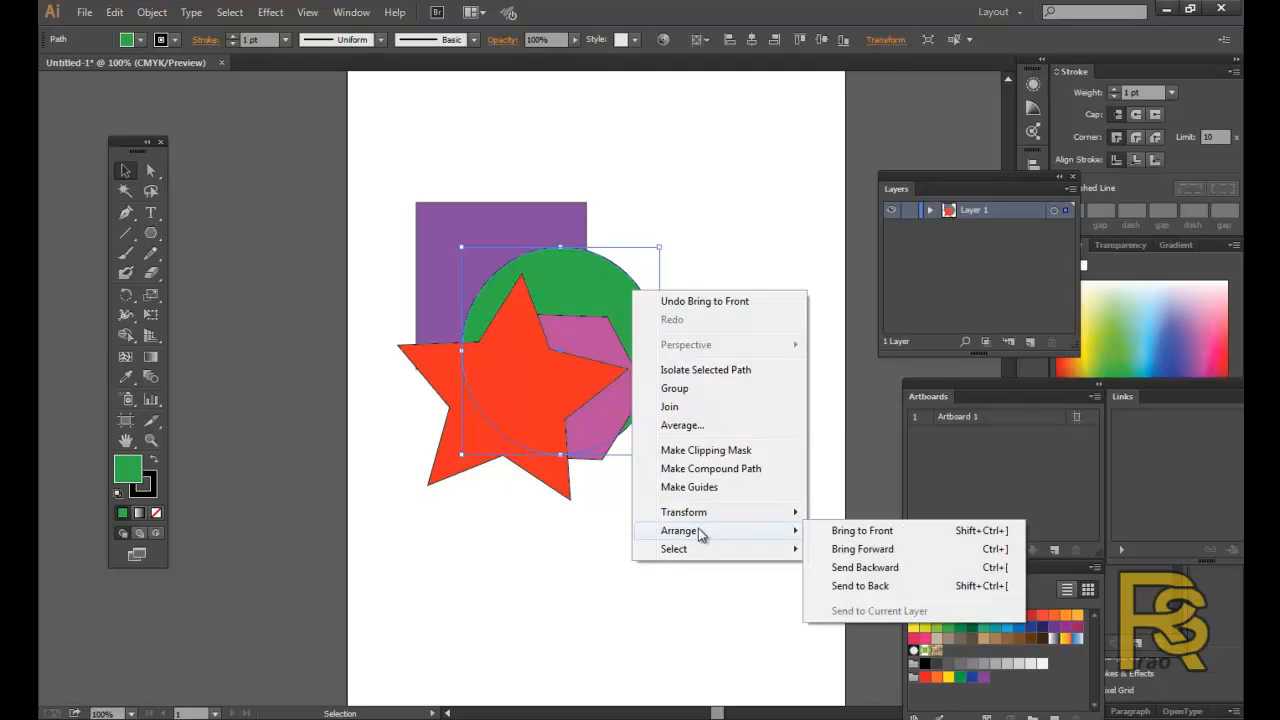
left_click(876, 550)
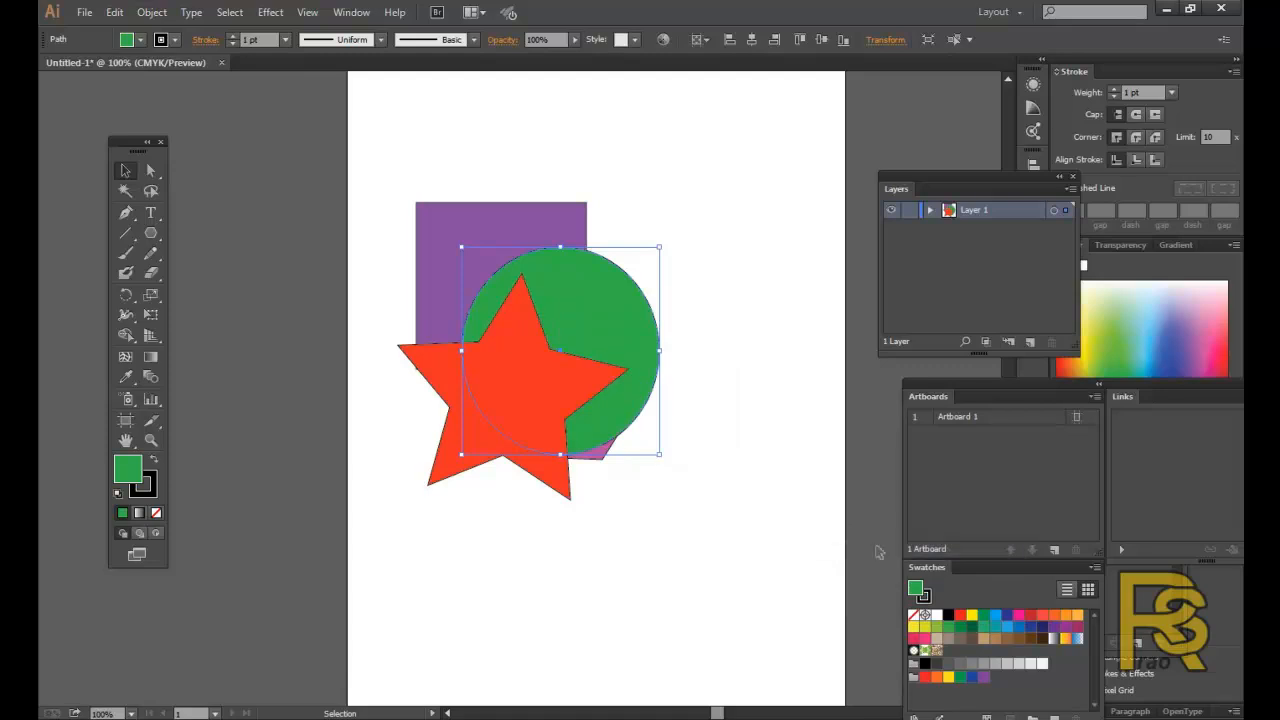
right_click(633, 328)
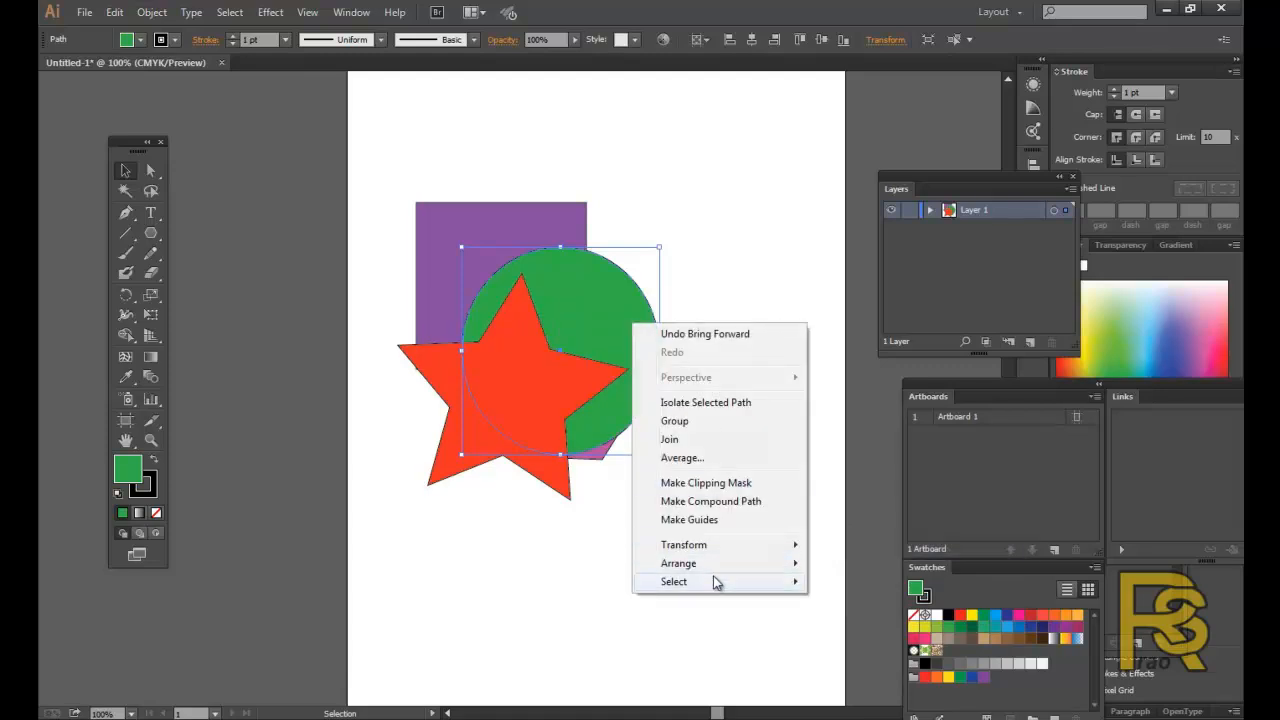
mouse_move(713, 568)
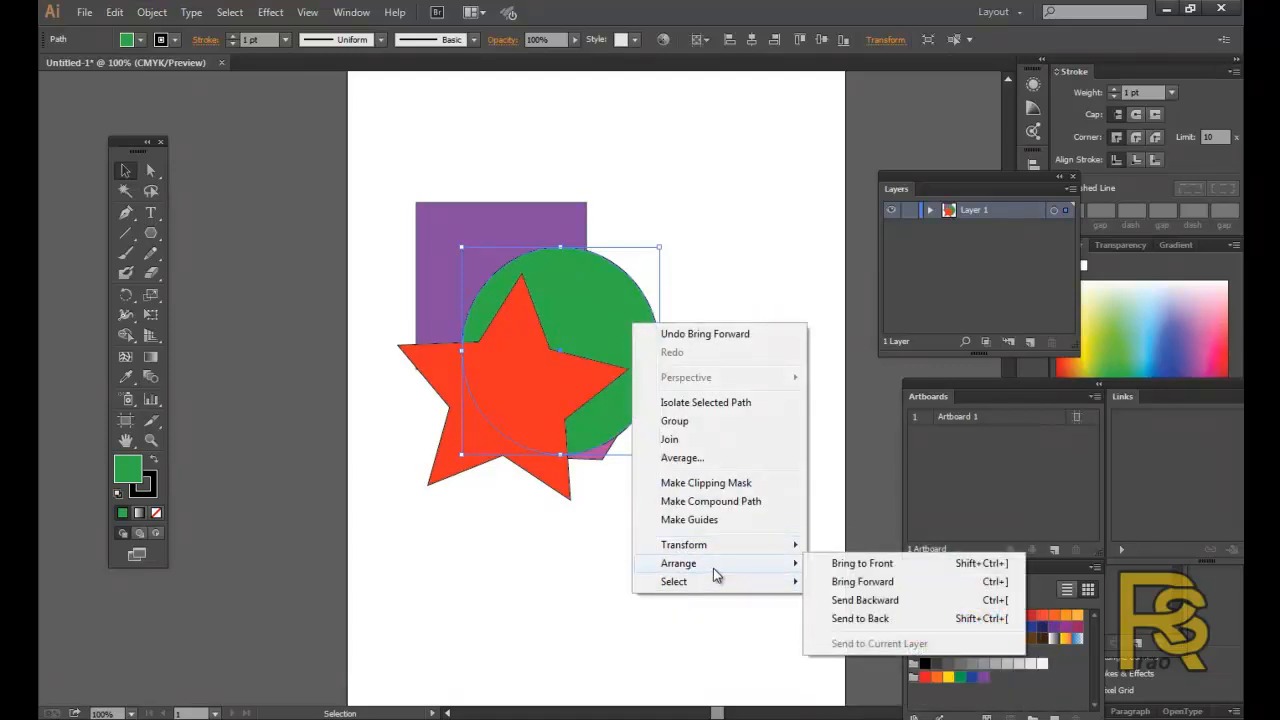
left_click(920, 588)
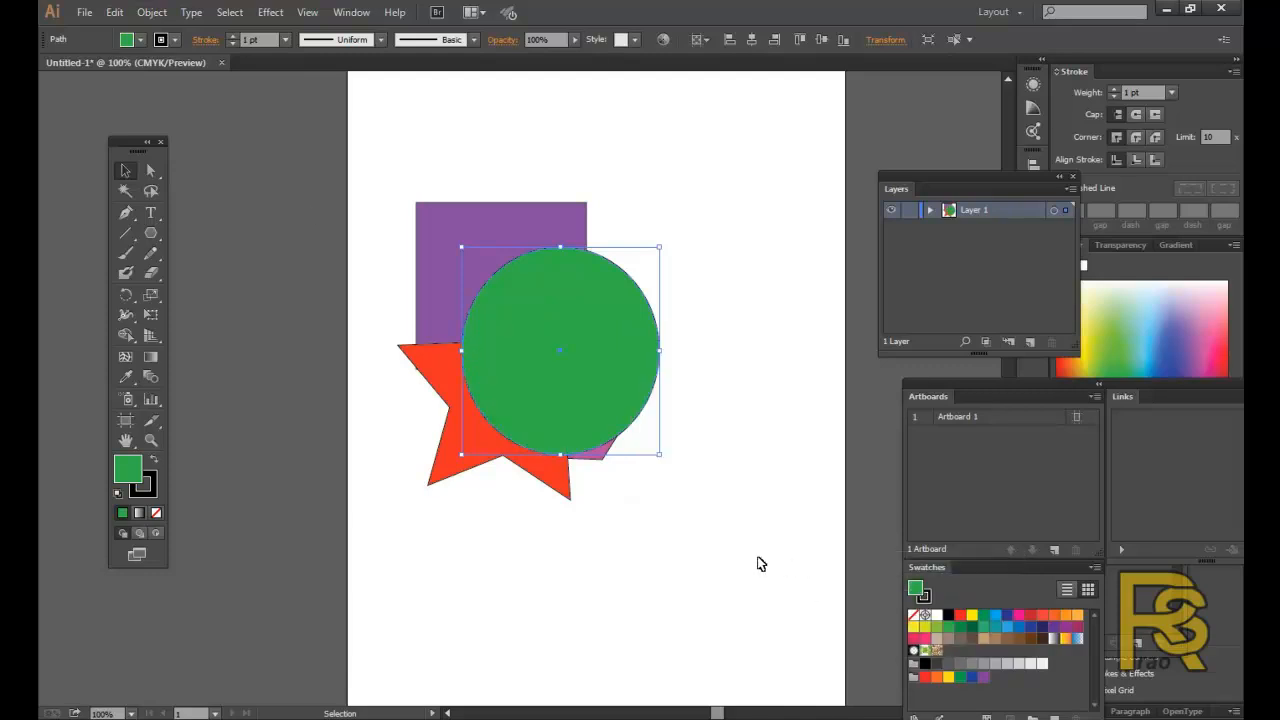
left_click(730, 538)
Send the green circle backward twice, first behind the red star and then behind the hexagon.
left_click(612, 328)
right_click(616, 325)
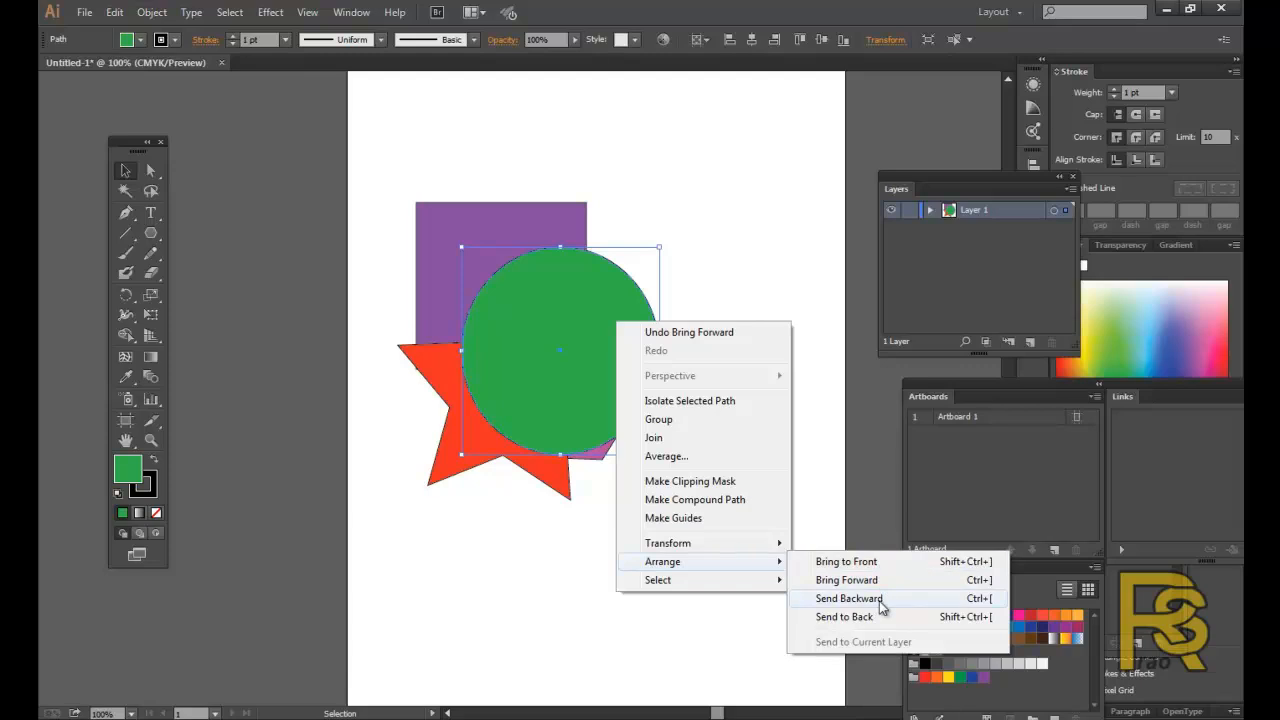
left_click(879, 601)
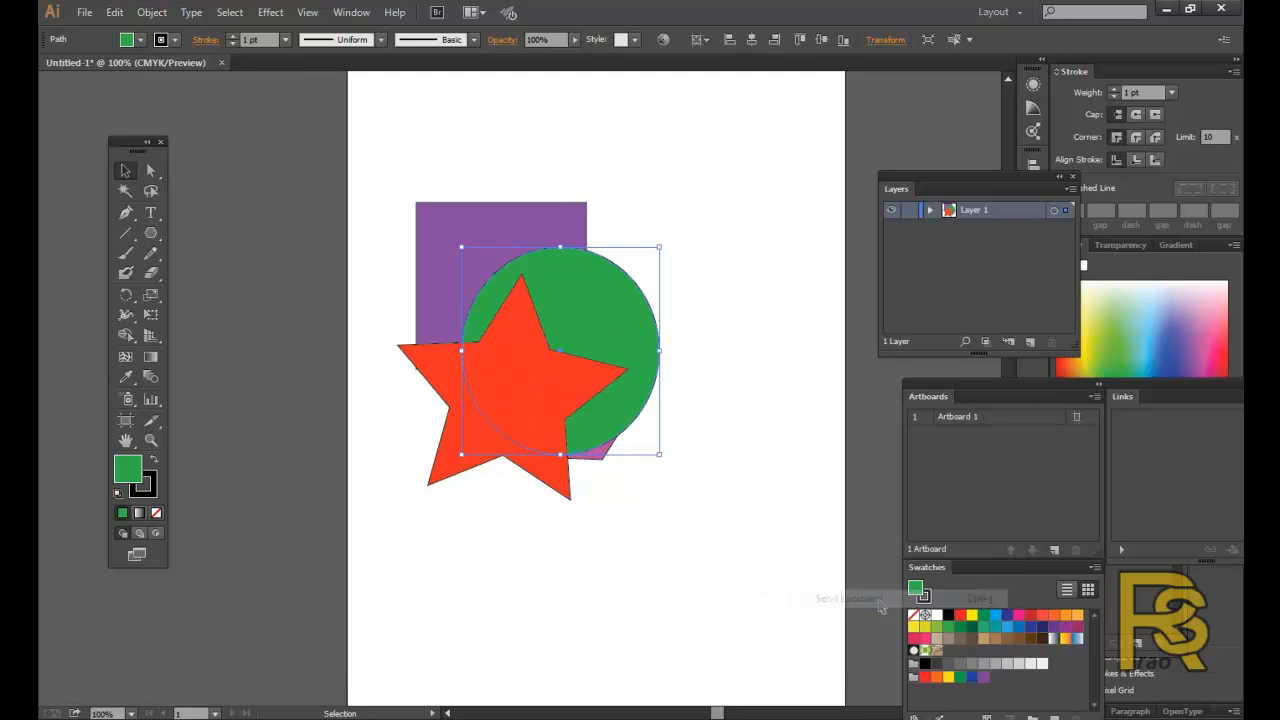
right_click(580, 321)
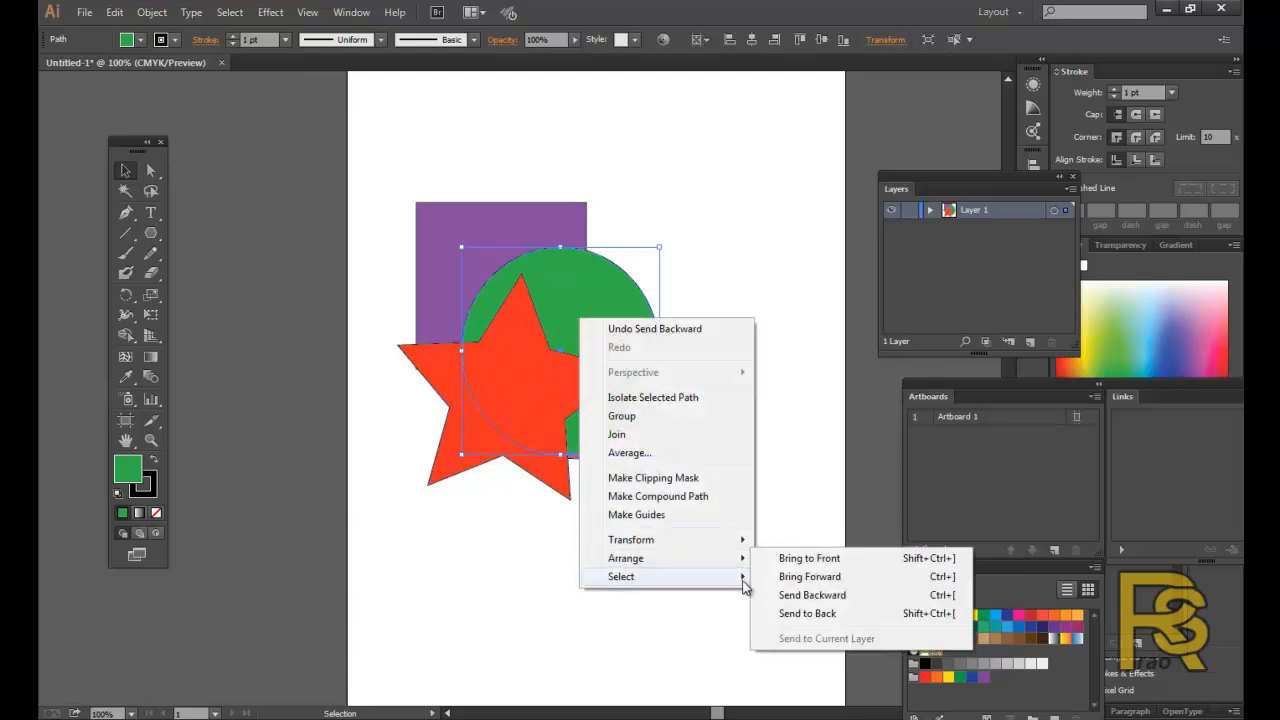
left_click(791, 595)
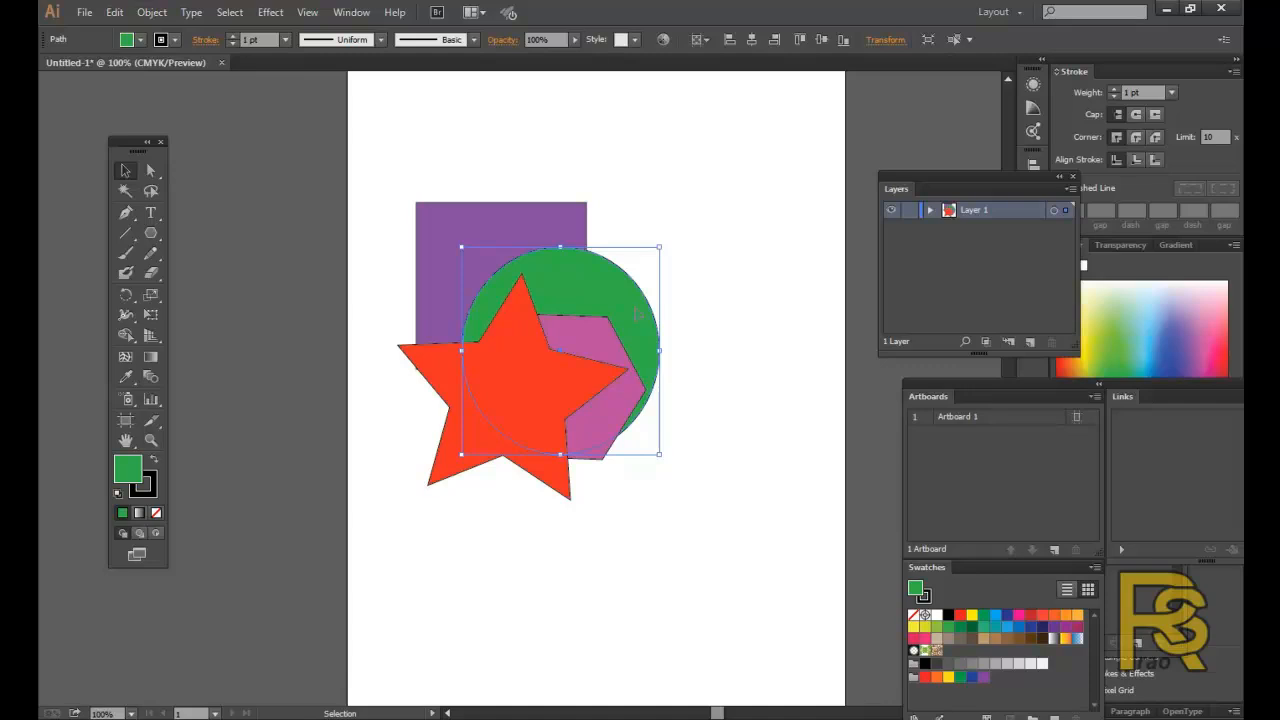
left_click(700, 323)
Bring the green circle to the front of all the other shapes.
left_click(597, 288)
right_click(601, 276)
mouse_move(652, 516)
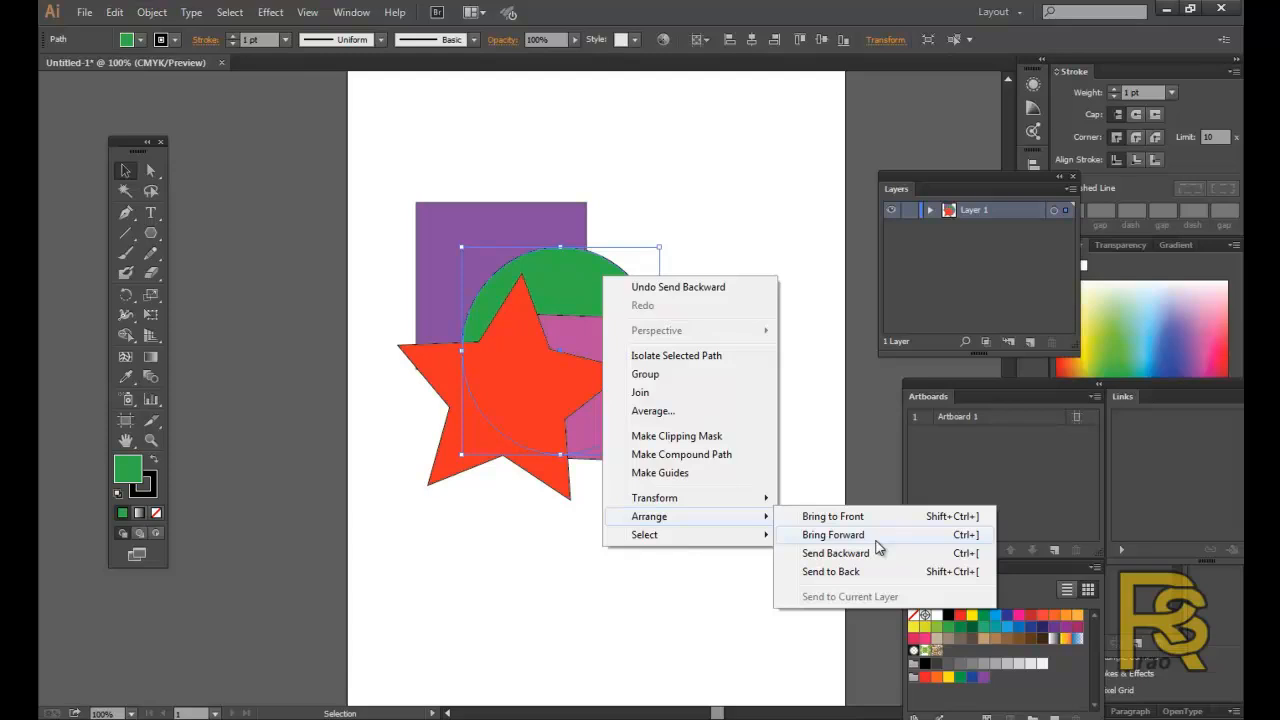
left_click(940, 521)
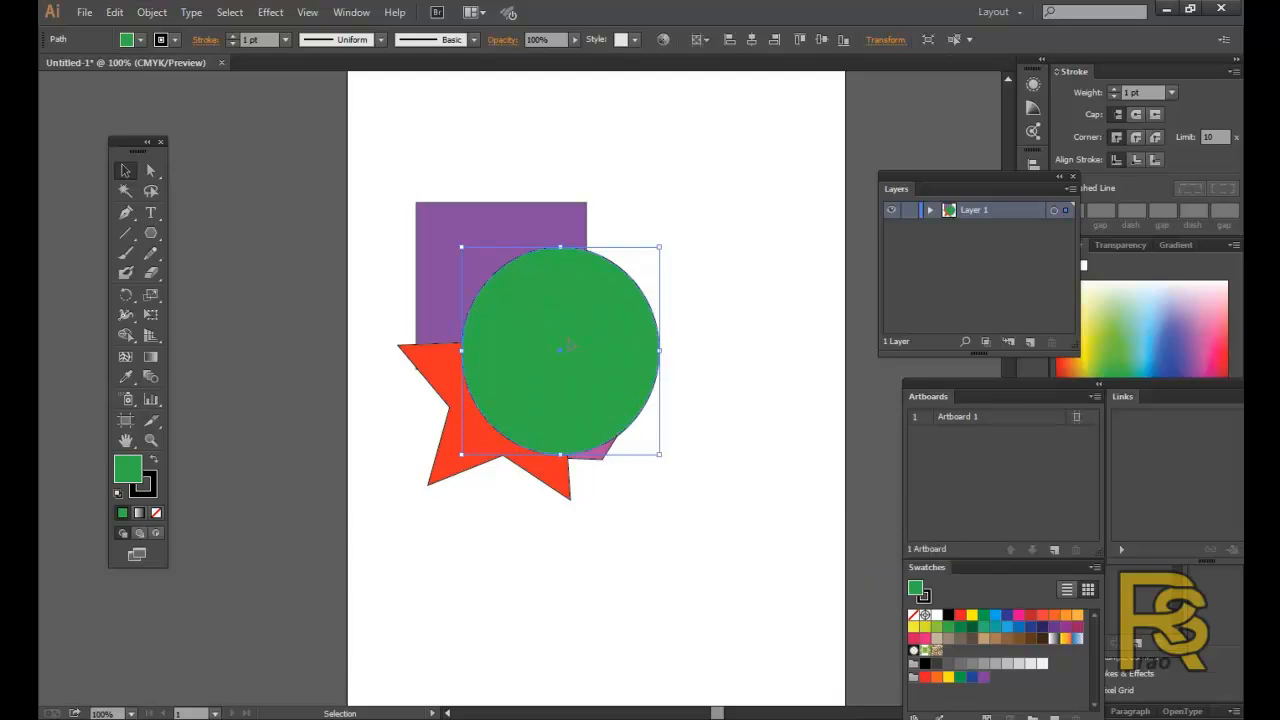
left_click(760, 405)
Send the green circle to the back, behind the purple rectangle and the other shapes.
left_click(586, 298)
right_click(586, 298)
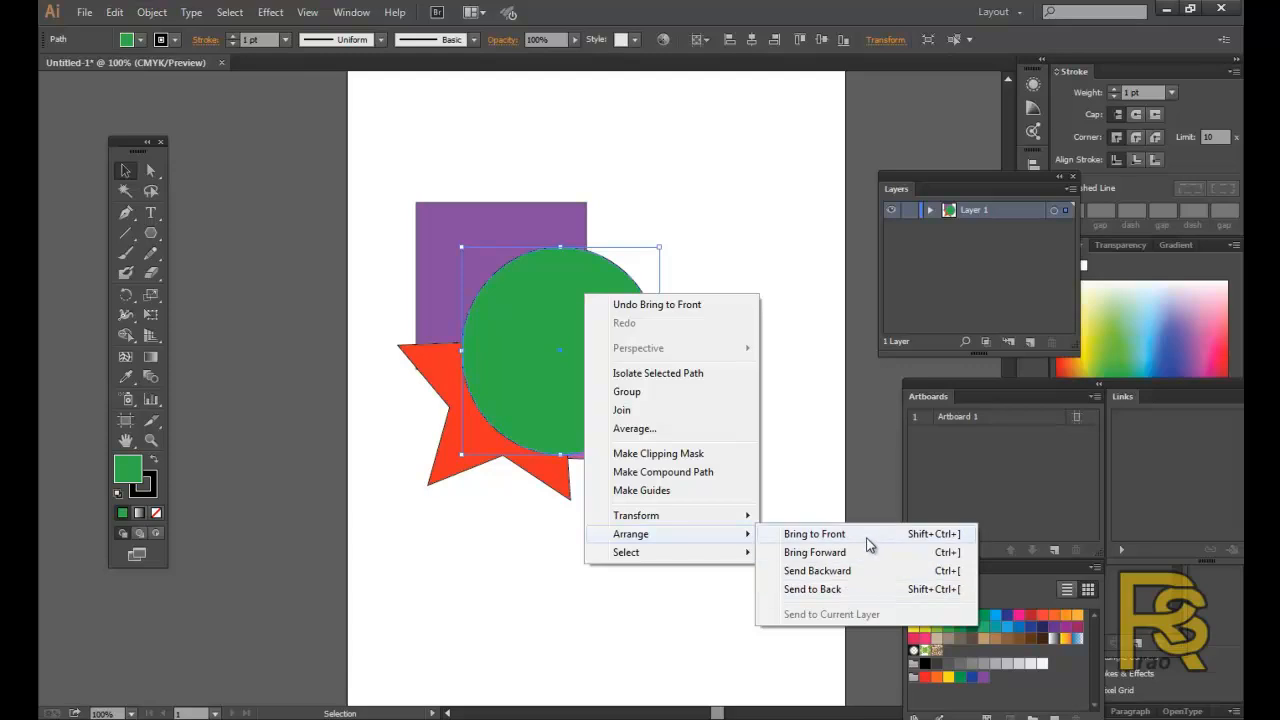
left_click(862, 598)
Return the green circle from the back to the very front of the stacking order and deselect it.
right_click(619, 298)
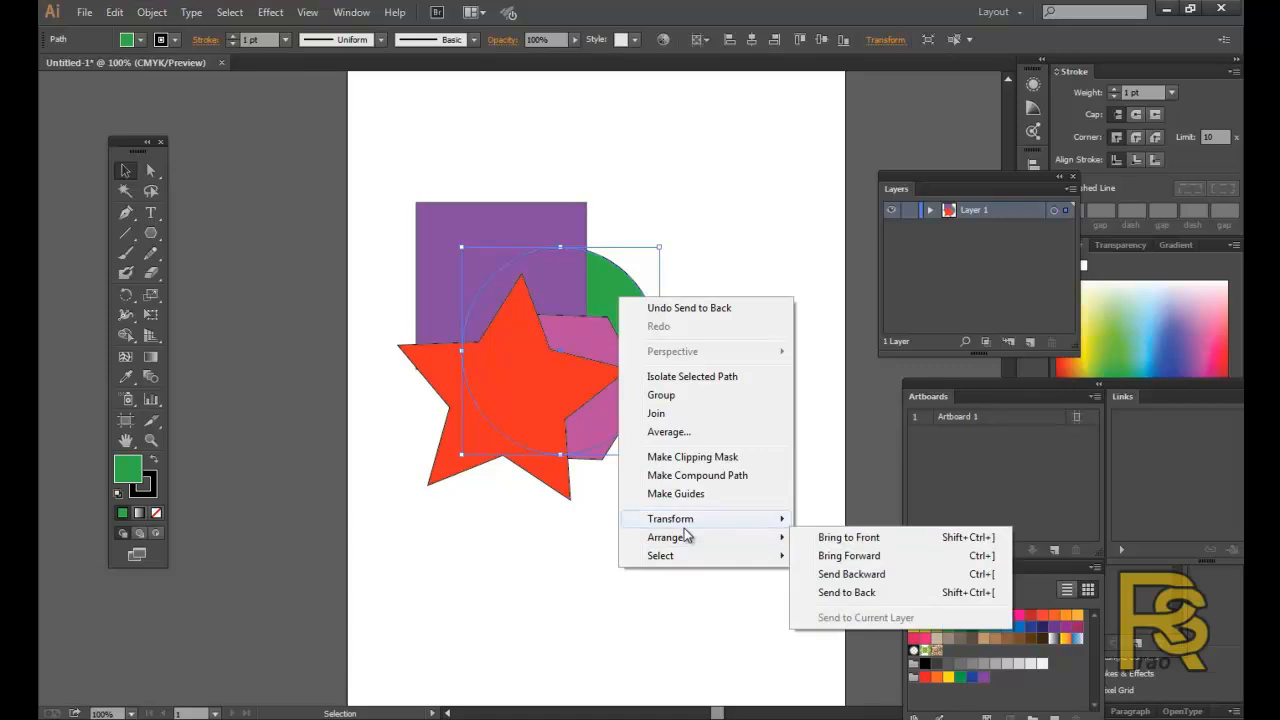
mouse_move(688, 539)
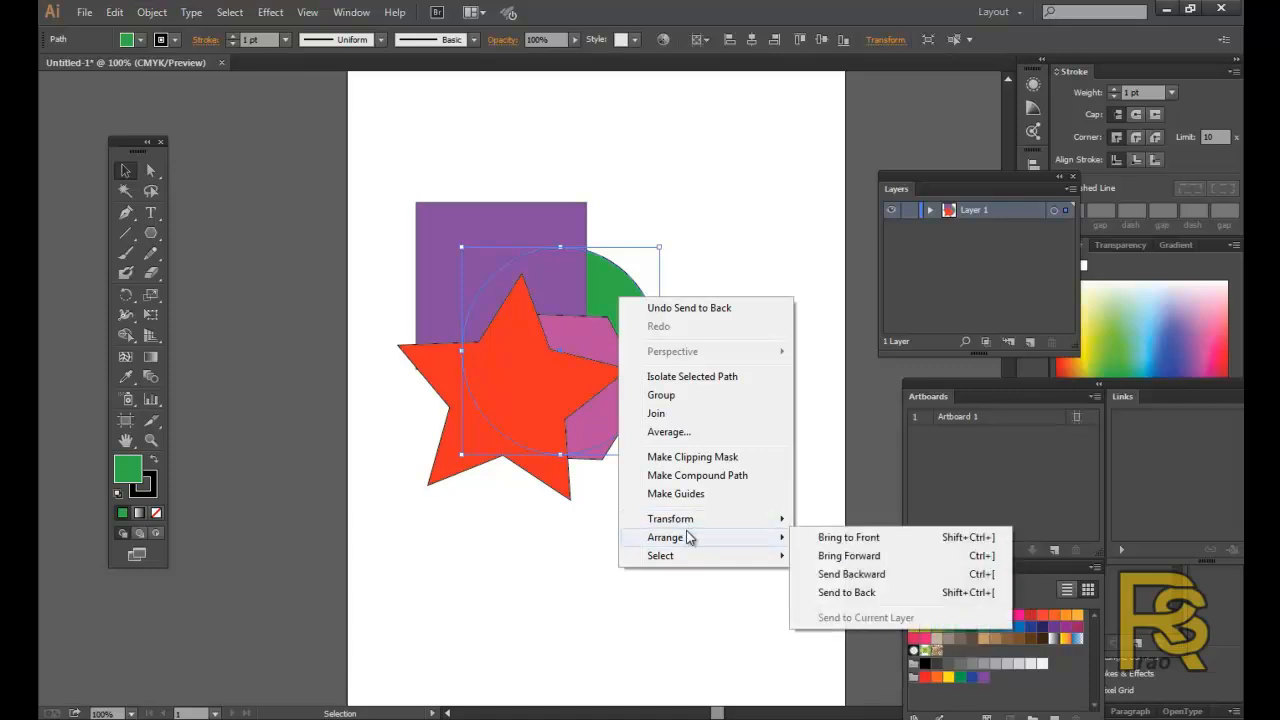
left_click(848, 538)
left_click(716, 475)
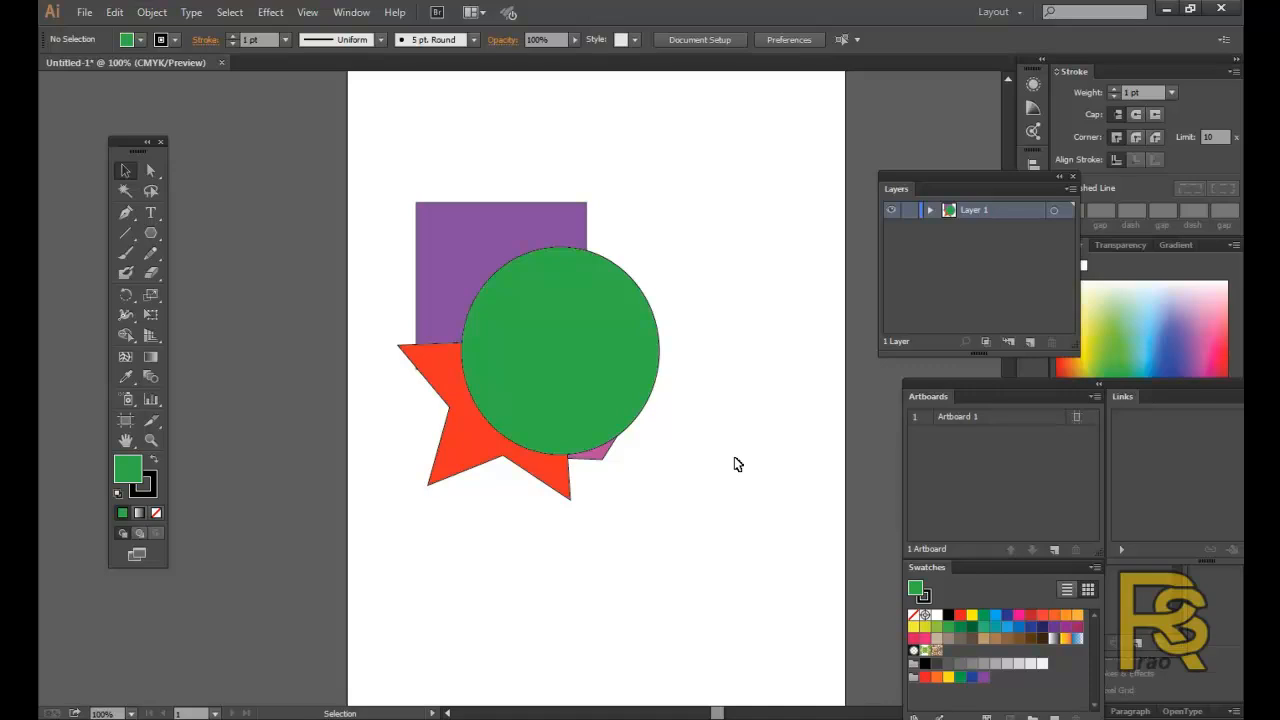
Move the green circle down and left so it covers most of the red star and the rectangle's lower part.
left_click_drag(580, 302, 606, 234)
left_click(719, 275)
left_click(606, 279)
left_click_drag(607, 281, 482, 376)
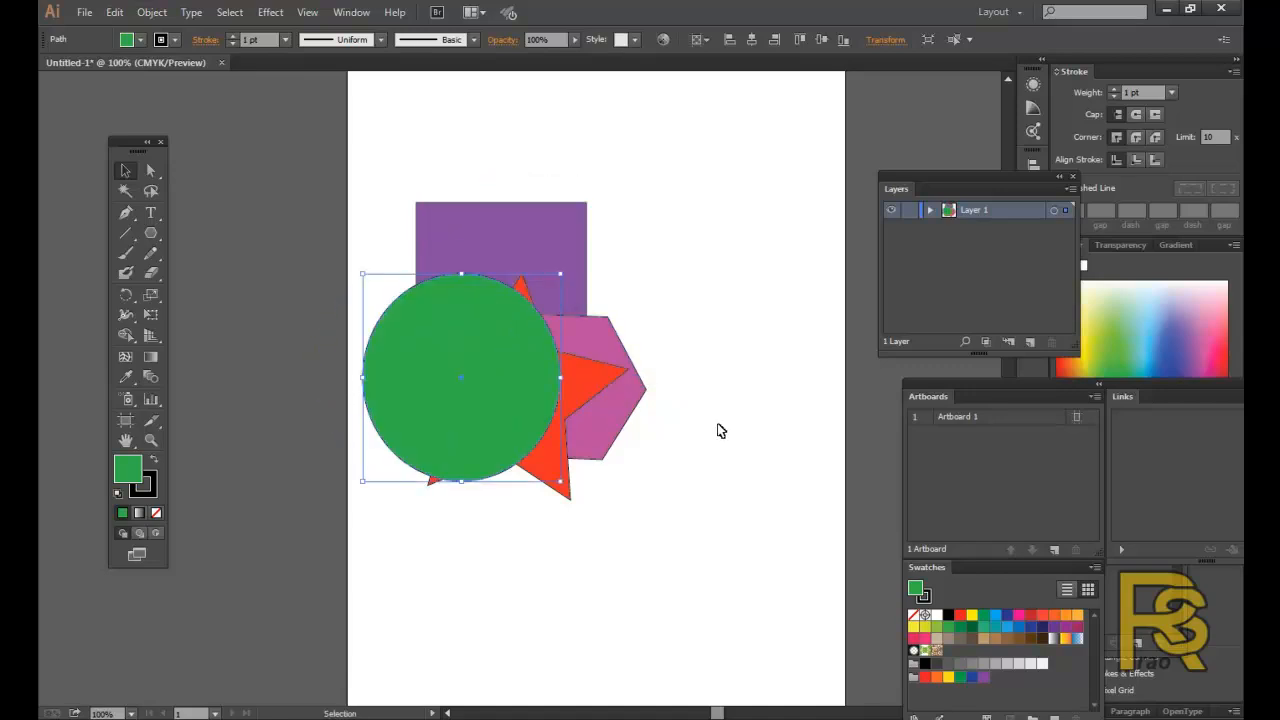
left_click(718, 425)
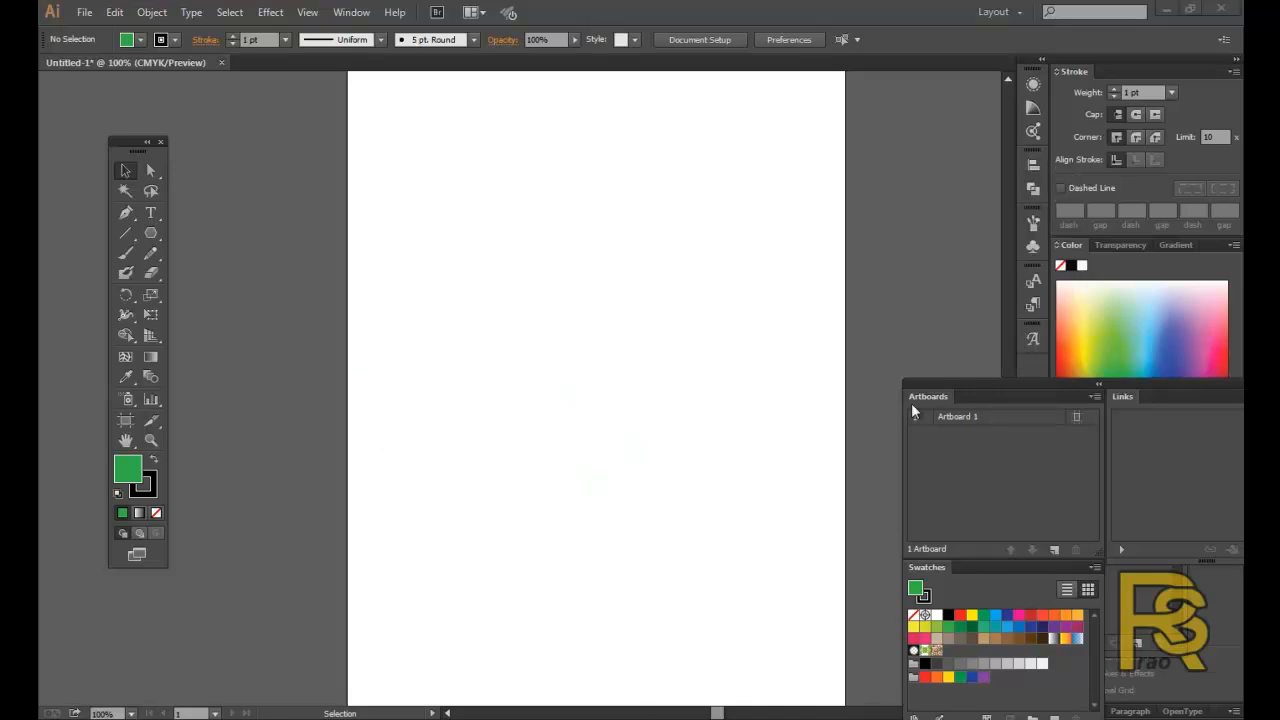
Show the Layers panel and place it over the artboard's right edge, clear of the drawing area.
left_click(352, 12)
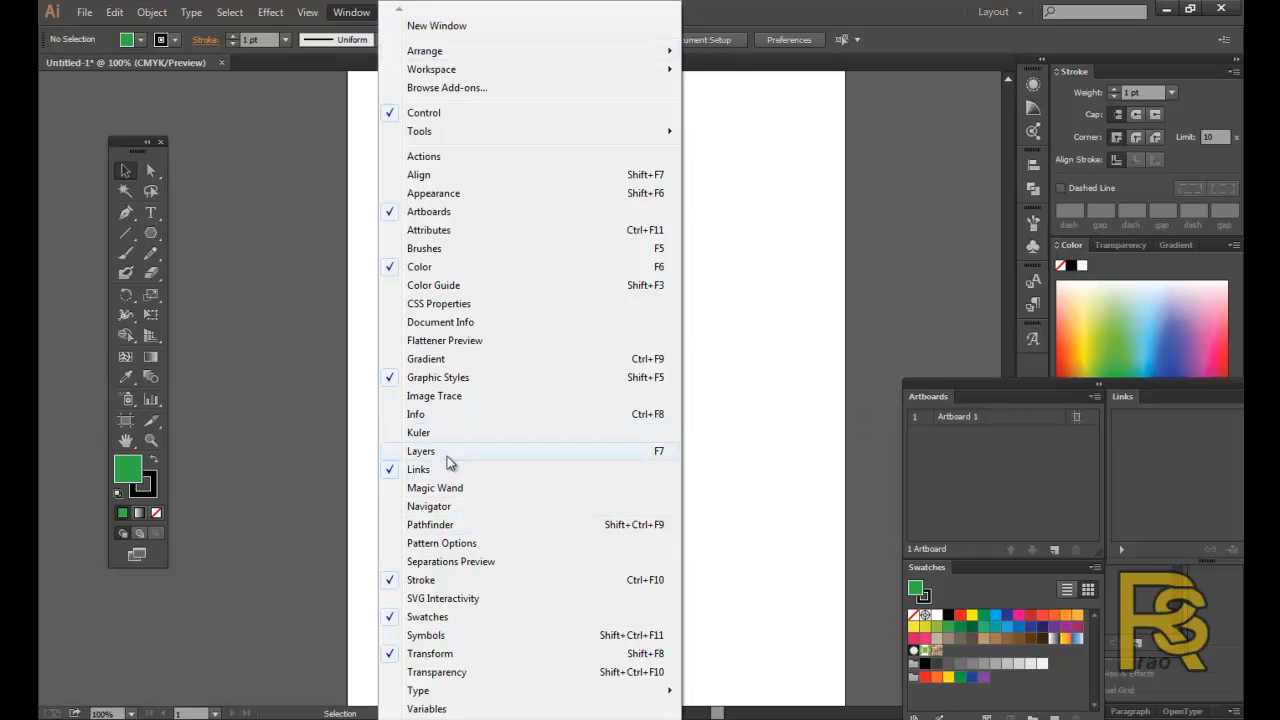
left_click(764, 440)
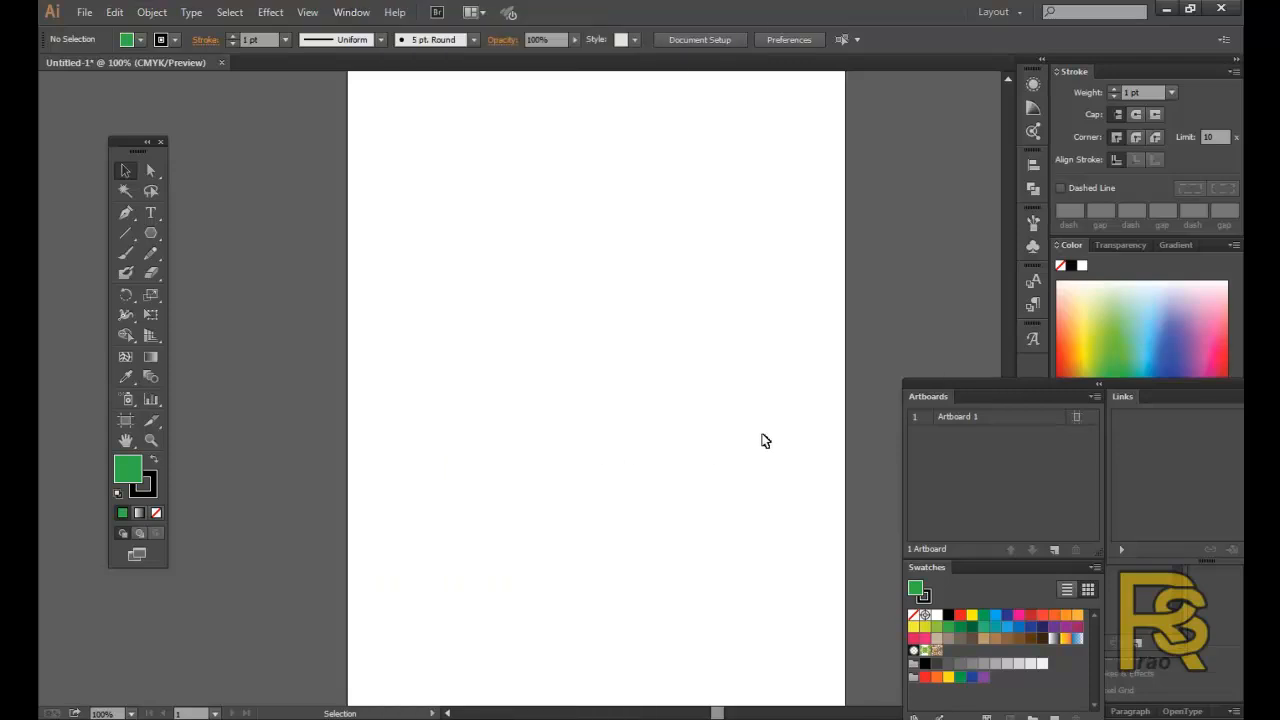
key("F7")
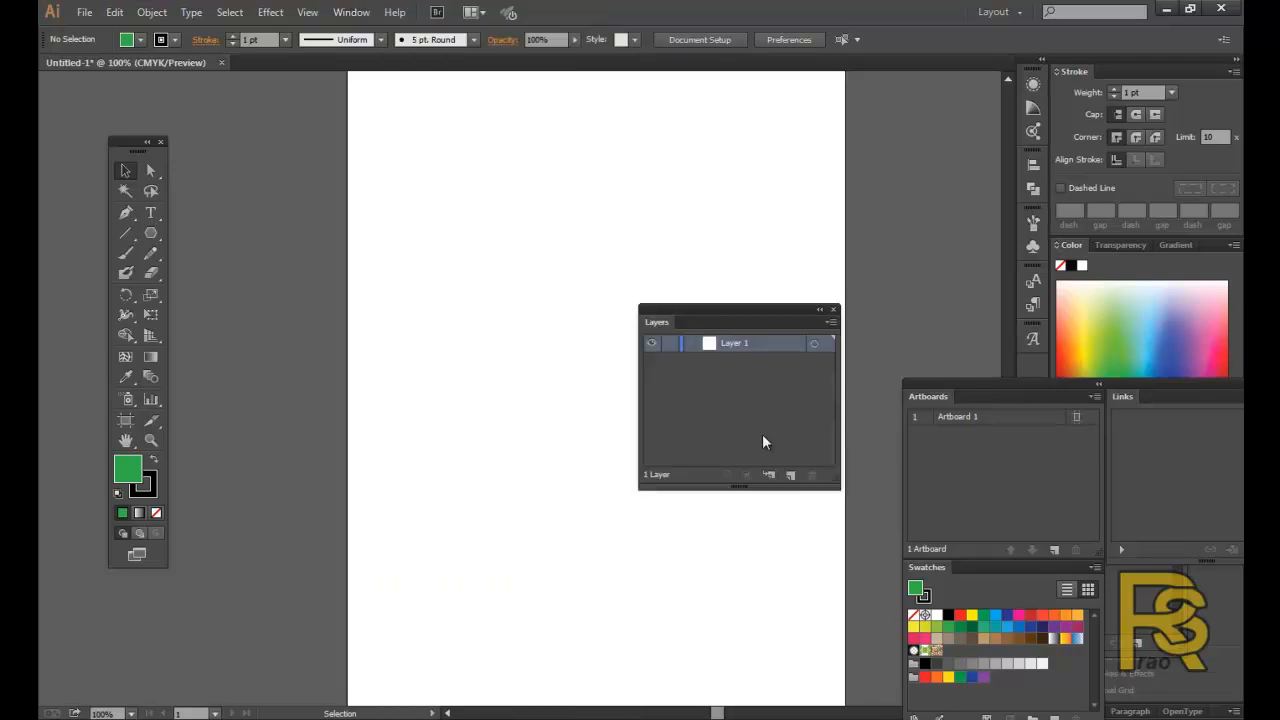
left_click_drag(668, 317, 697, 249)
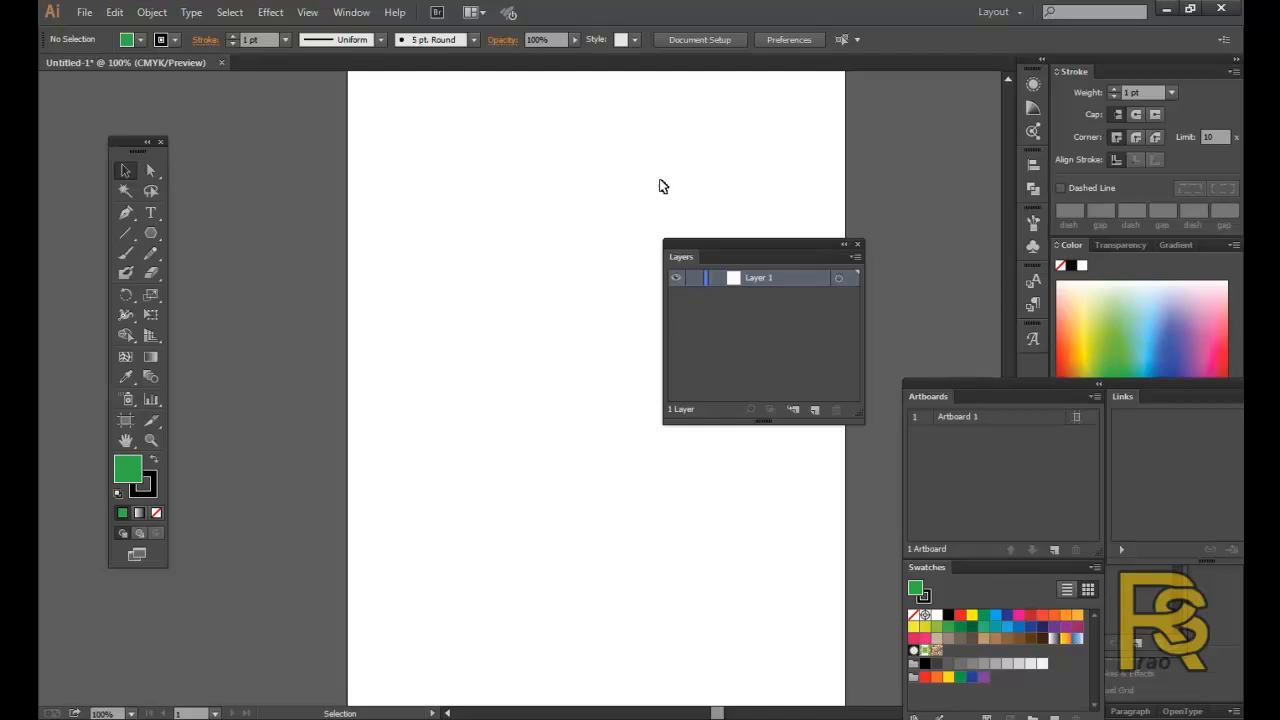
left_click_drag(740, 251, 822, 225)
Draw a hexagon near the artboard's upper left and a rectangle about 2.31 by 1.68 in, placed below the hexagon.
left_click(151, 233)
left_click_drag(417, 280, 448, 331)
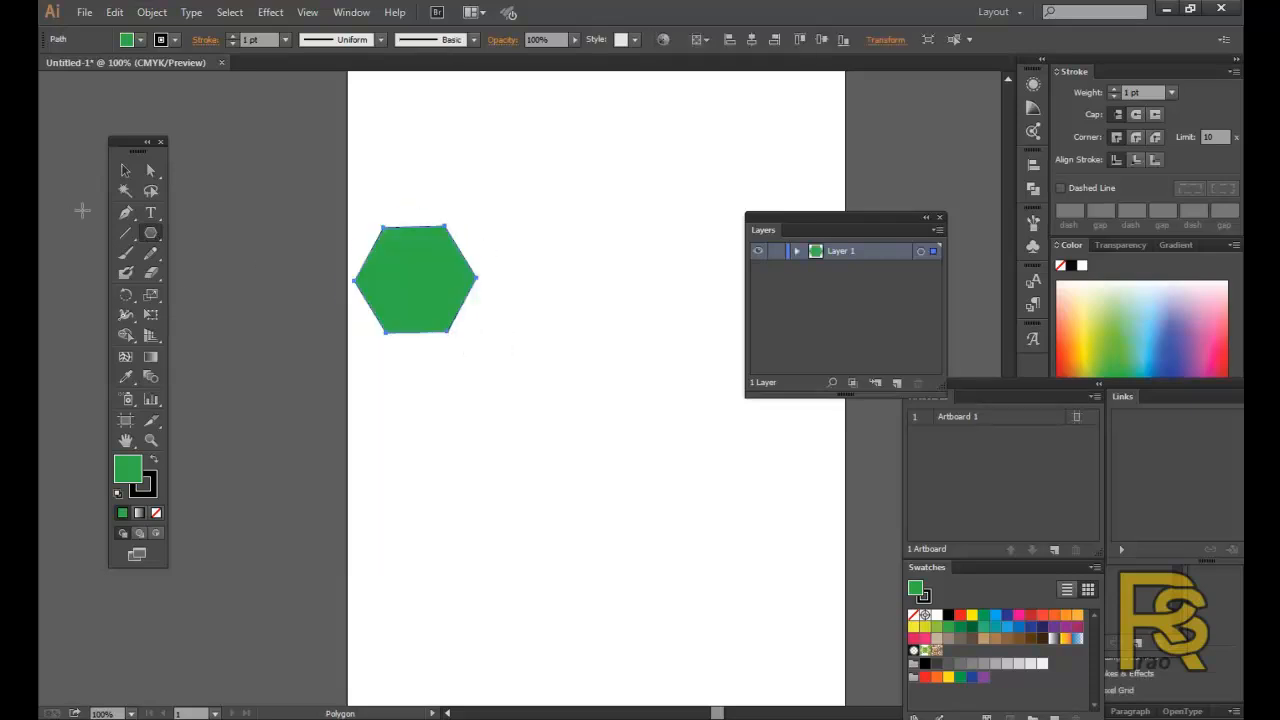
left_click_drag(148, 245, 190, 232)
left_click_drag(557, 173, 697, 272)
left_click(138, 175)
left_click_drag(581, 207, 442, 407)
Change the rectangle's fill to blue (0B36D3).
double_click(130, 480)
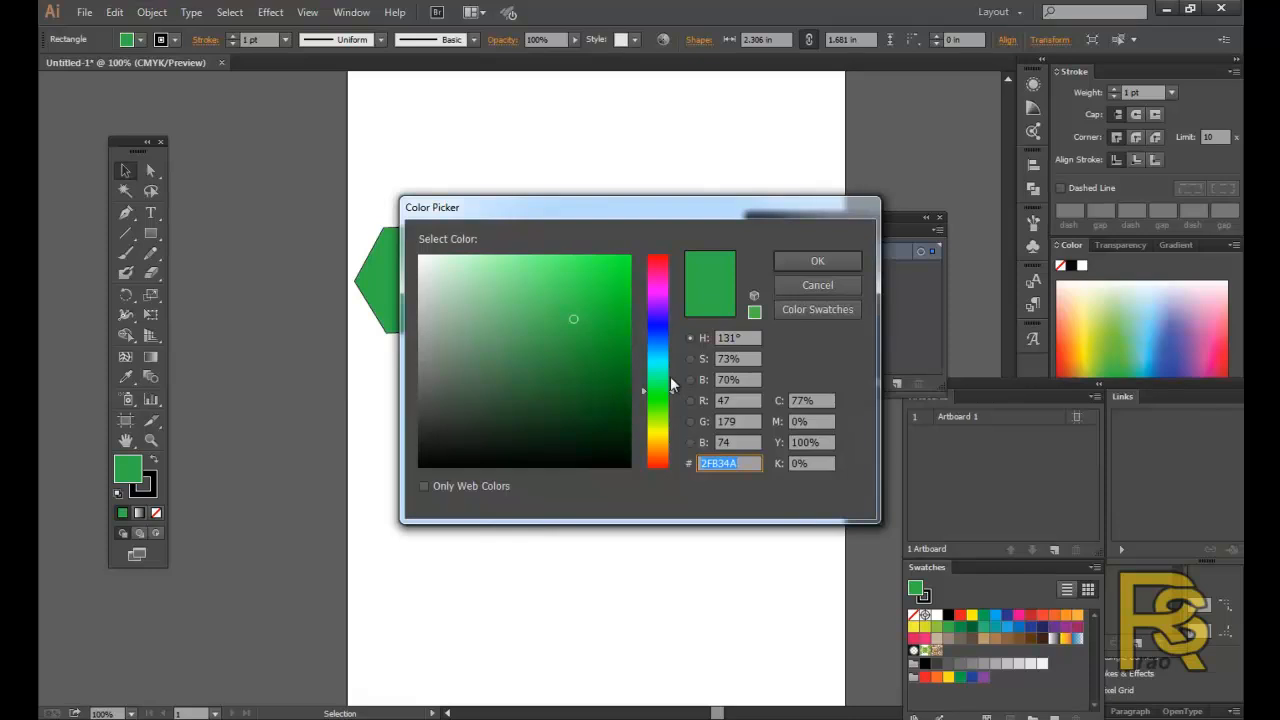
left_click(658, 334)
left_click(622, 289)
left_click(815, 260)
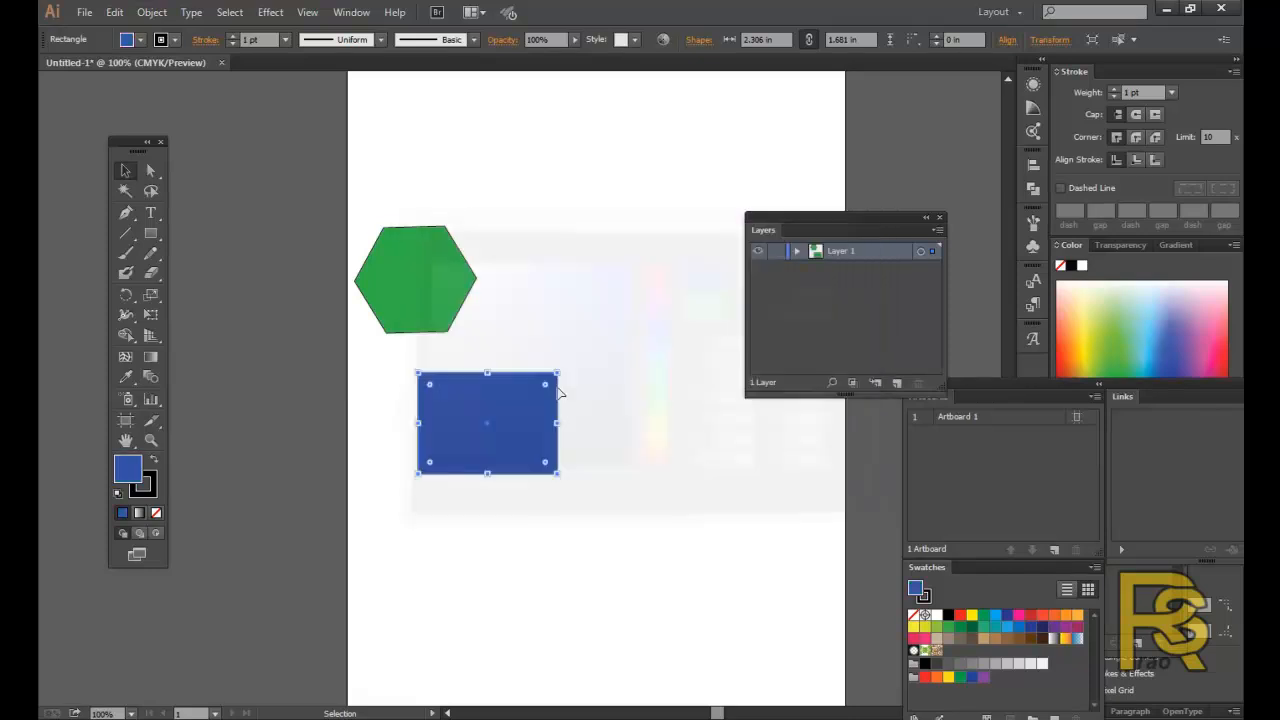
Draw a five-pointed star and place it to the upper right of the green hexagon.
left_click_drag(158, 239, 199, 316)
left_click_drag(512, 139, 556, 229)
left_click(127, 172)
left_click(558, 260)
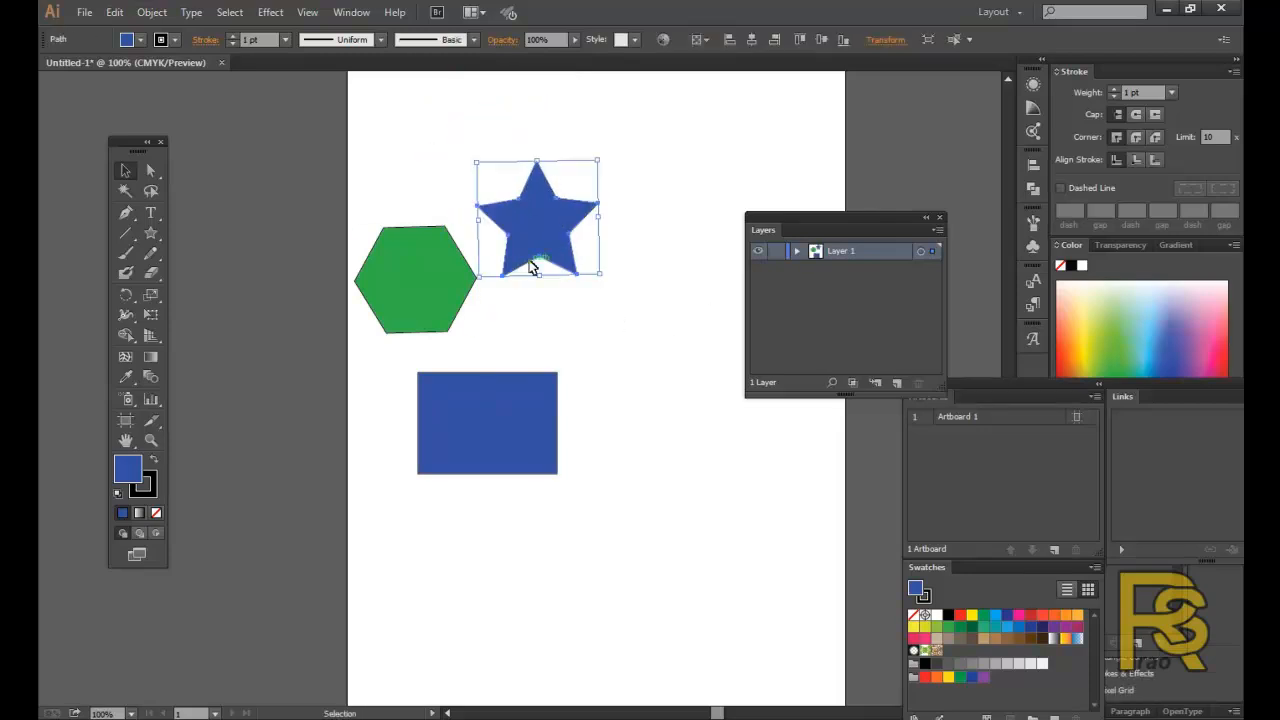
Change the star's fill to orange (E5560E) and move it down beside the green hexagon.
double_click(131, 472)
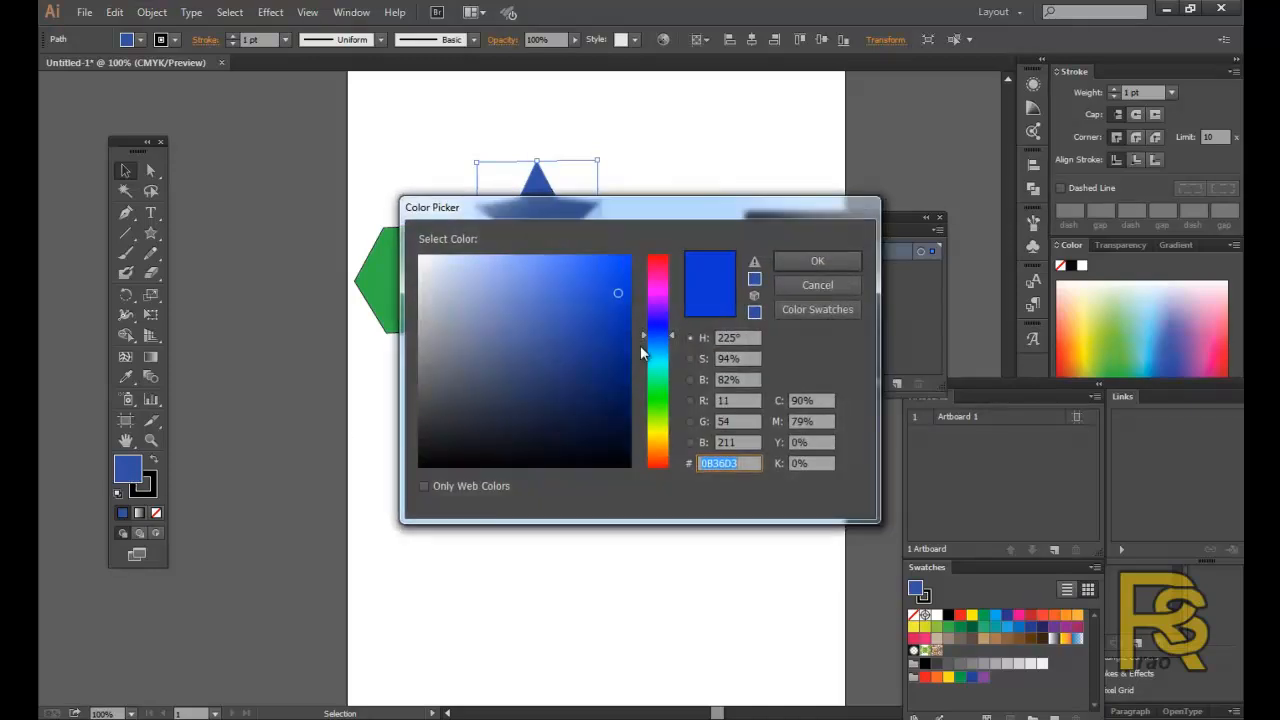
left_click(660, 390)
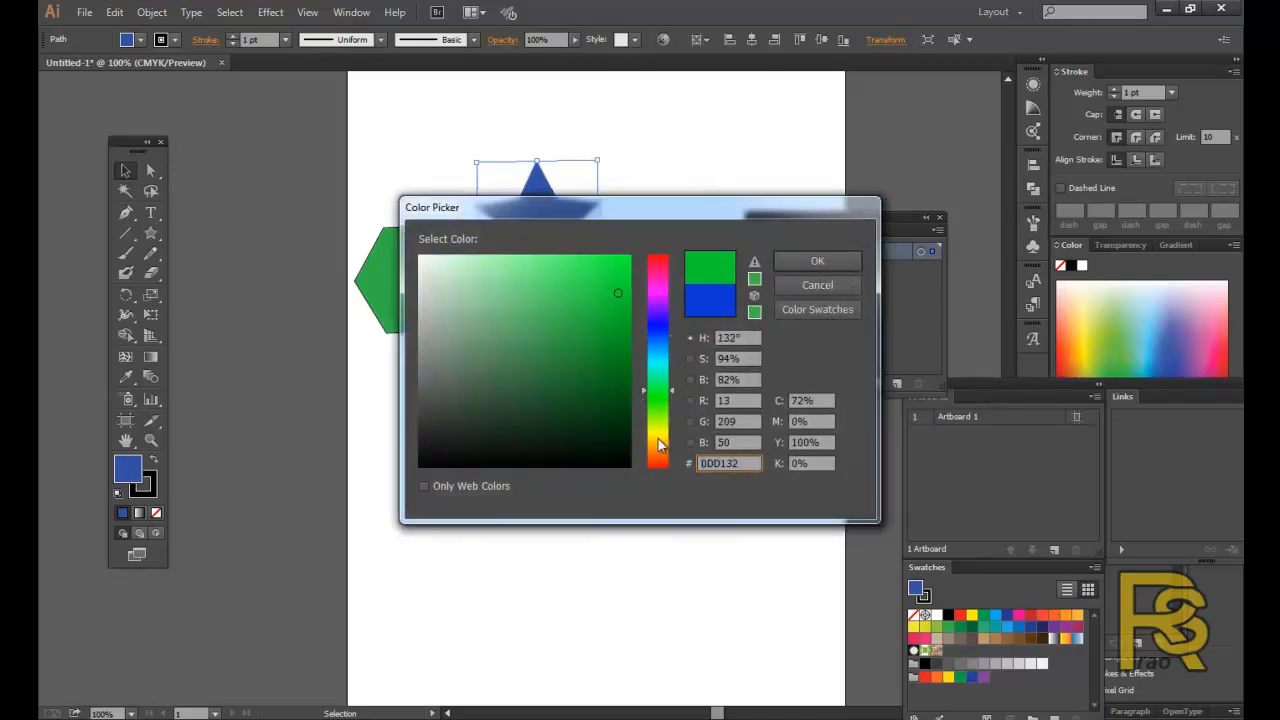
left_click(658, 451)
left_click(658, 458)
left_click(620, 274)
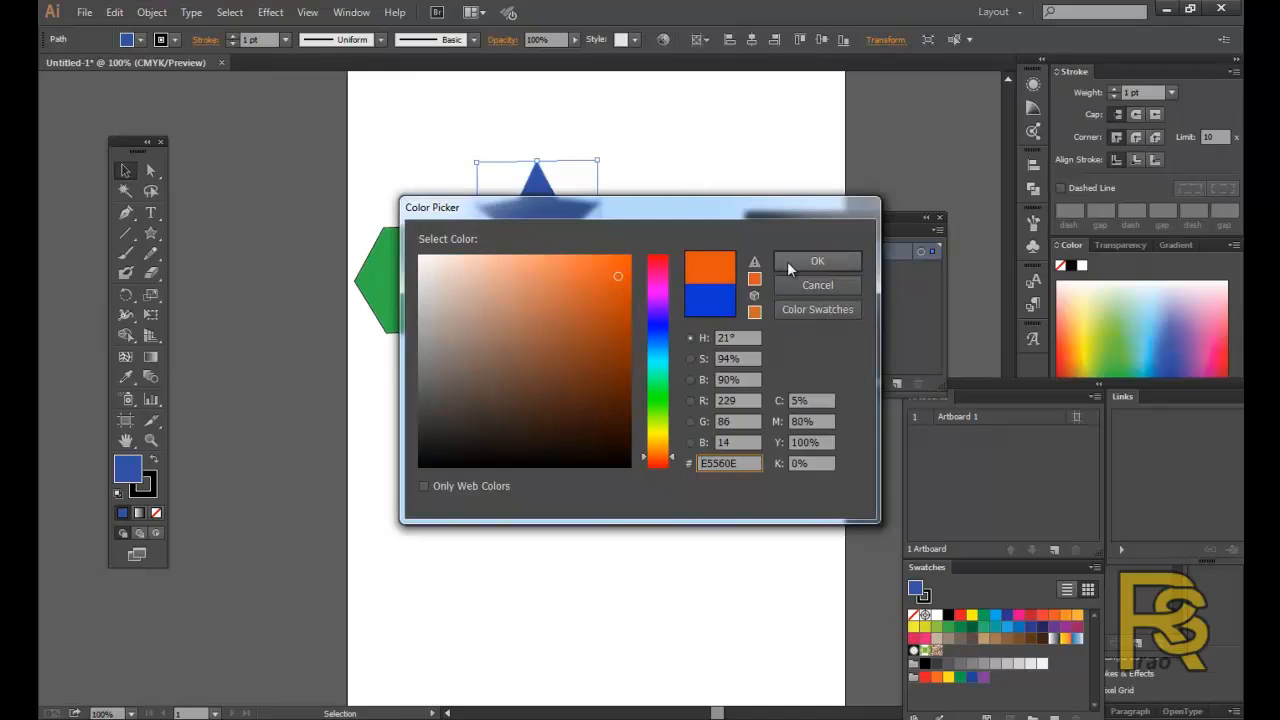
left_click(817, 261)
left_click_drag(545, 203, 580, 286)
Place the Layers panel to the right of the star, clear of the shapes, and deselect the star.
left_click_drag(771, 220, 689, 372)
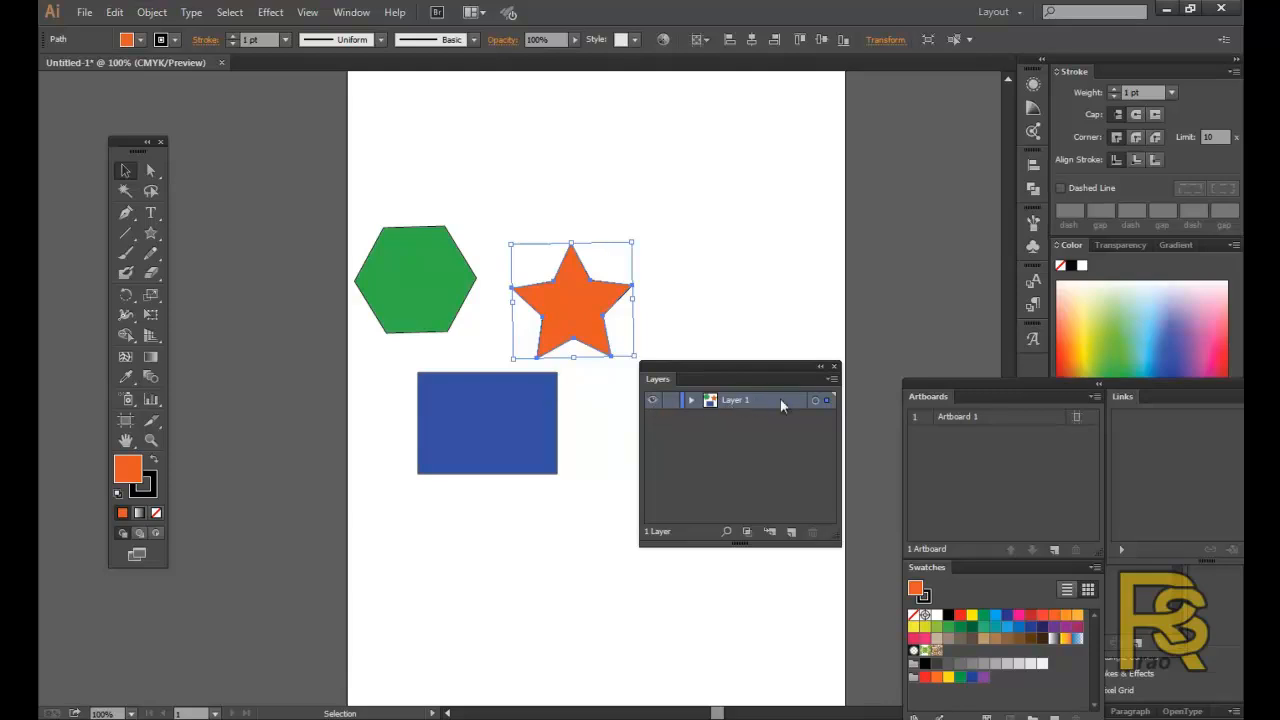
left_click_drag(716, 358, 737, 296)
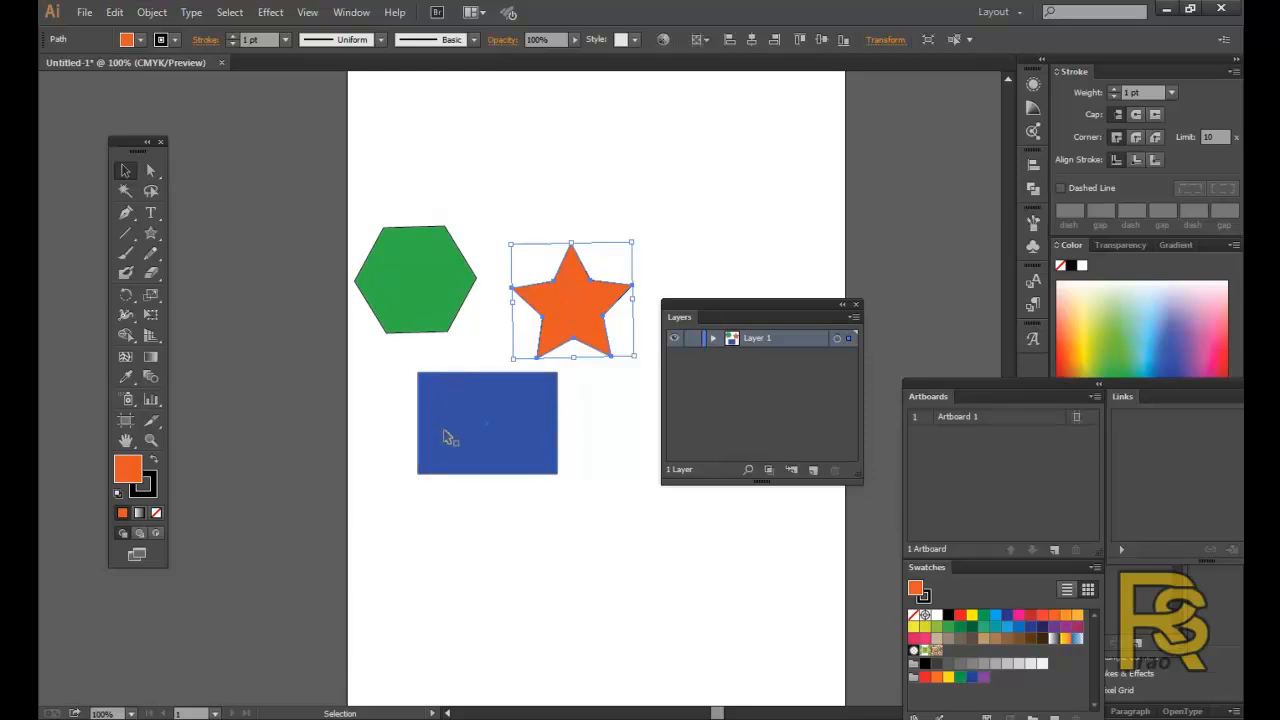
left_click(549, 511)
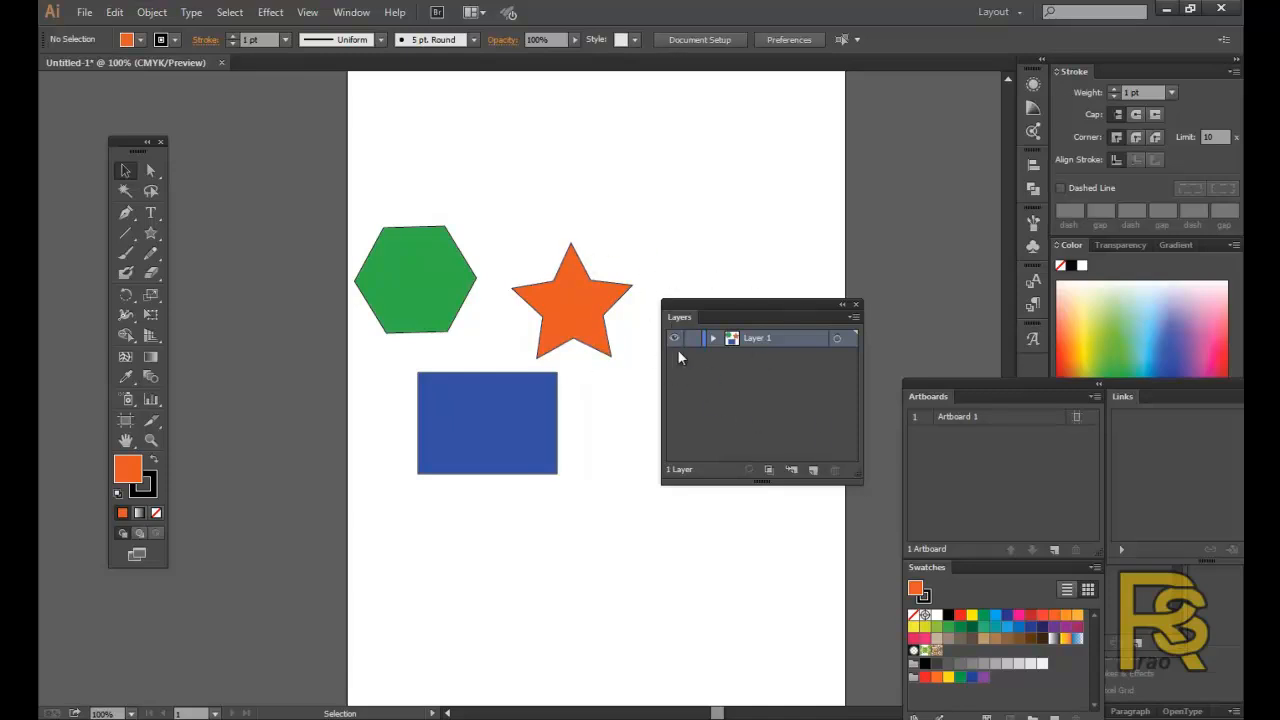
left_click_drag(683, 316, 697, 294)
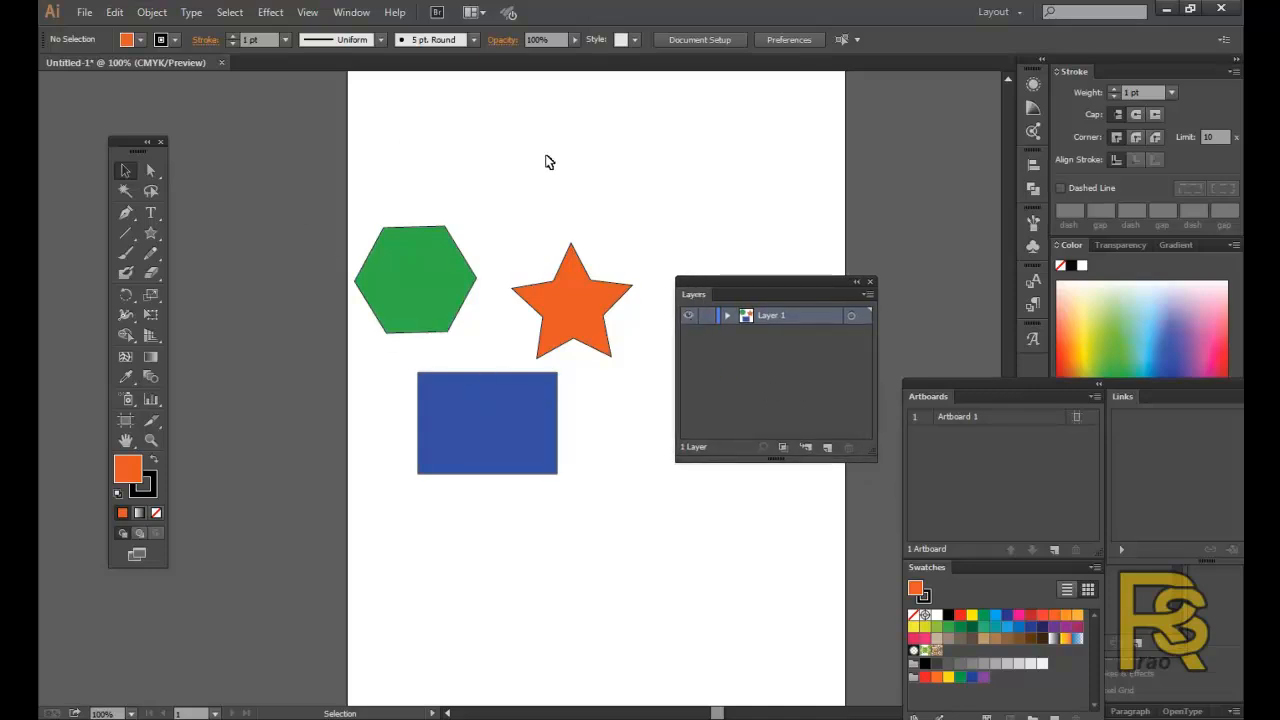
Toggle the visibility of Layer 1 off and on repeatedly, leaving the layer shown.
left_click(692, 317, "ctrl")
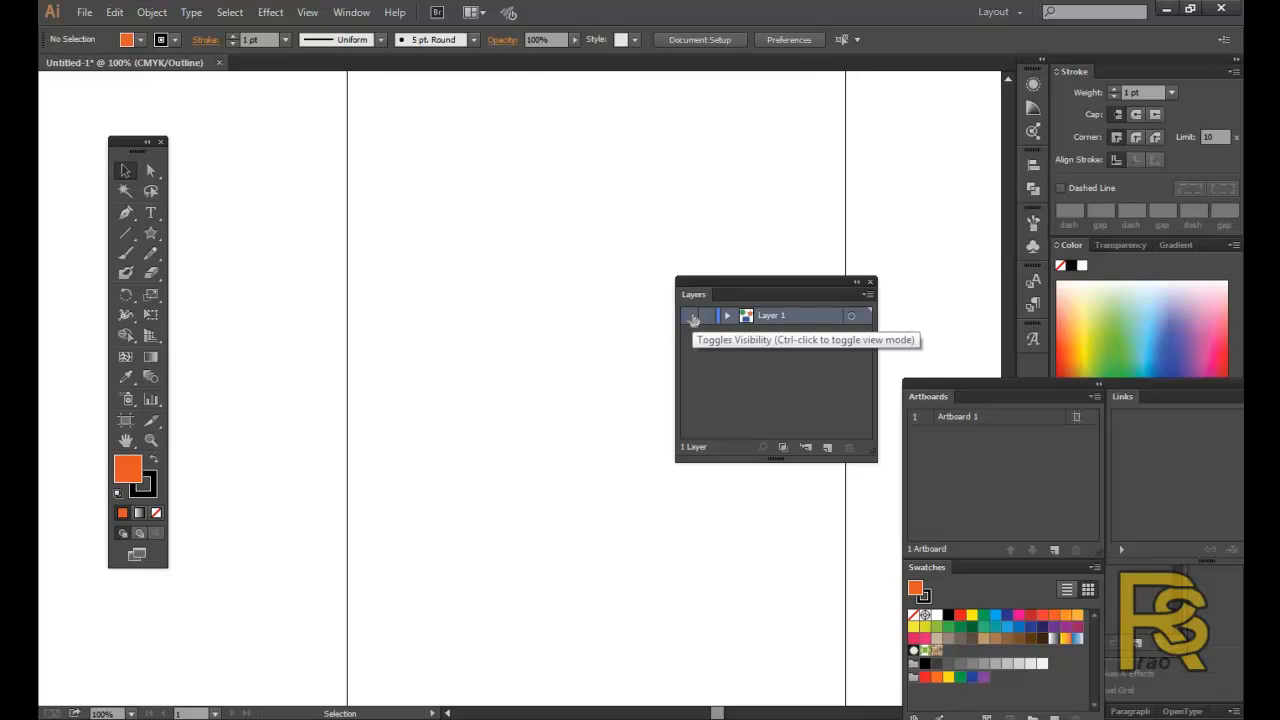
left_click(692, 320, "ctrl")
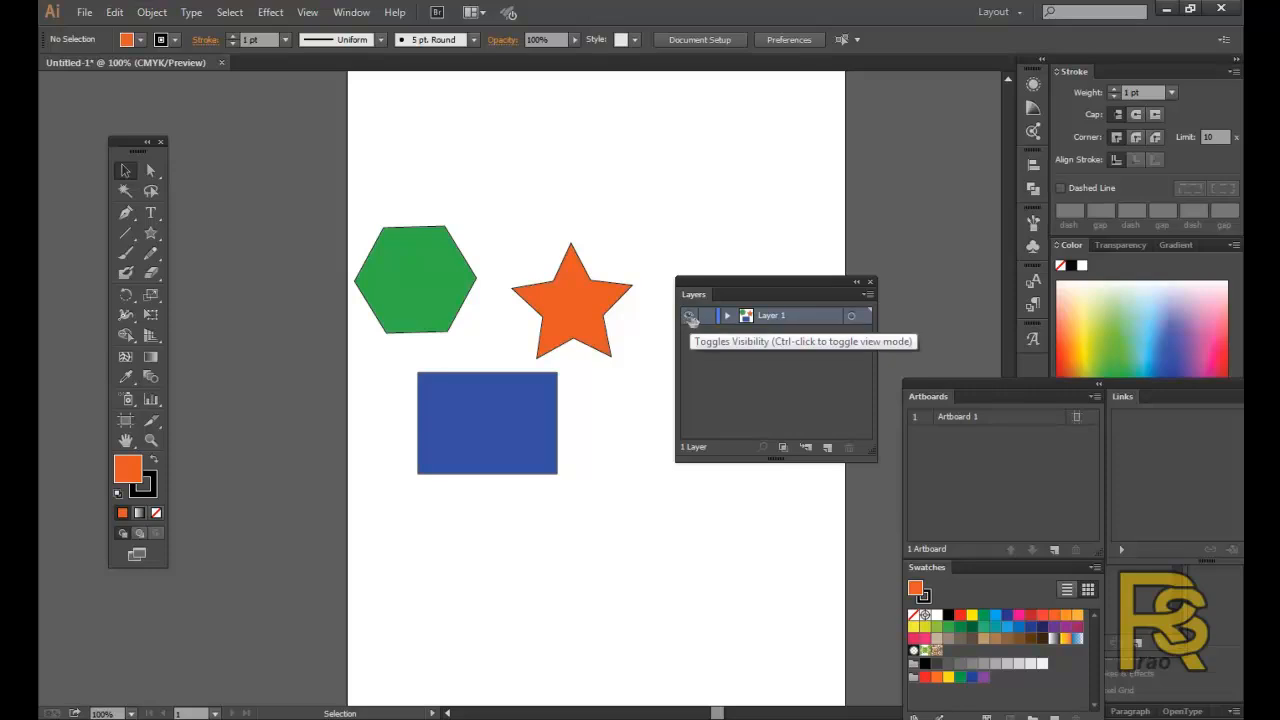
key("ctrl+y")
key("ctrl+y")
key("ctrl+y")
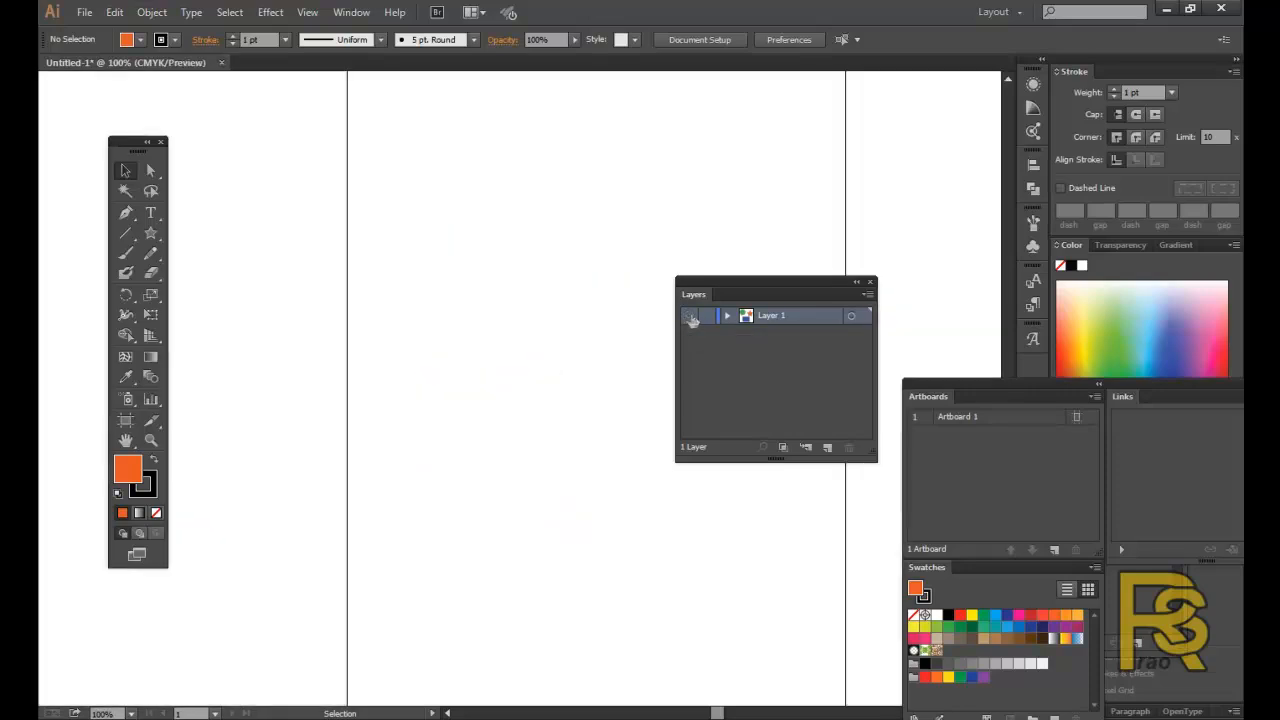
key("ctrl+y")
key("ctrl+y")
key("ctrl+y")
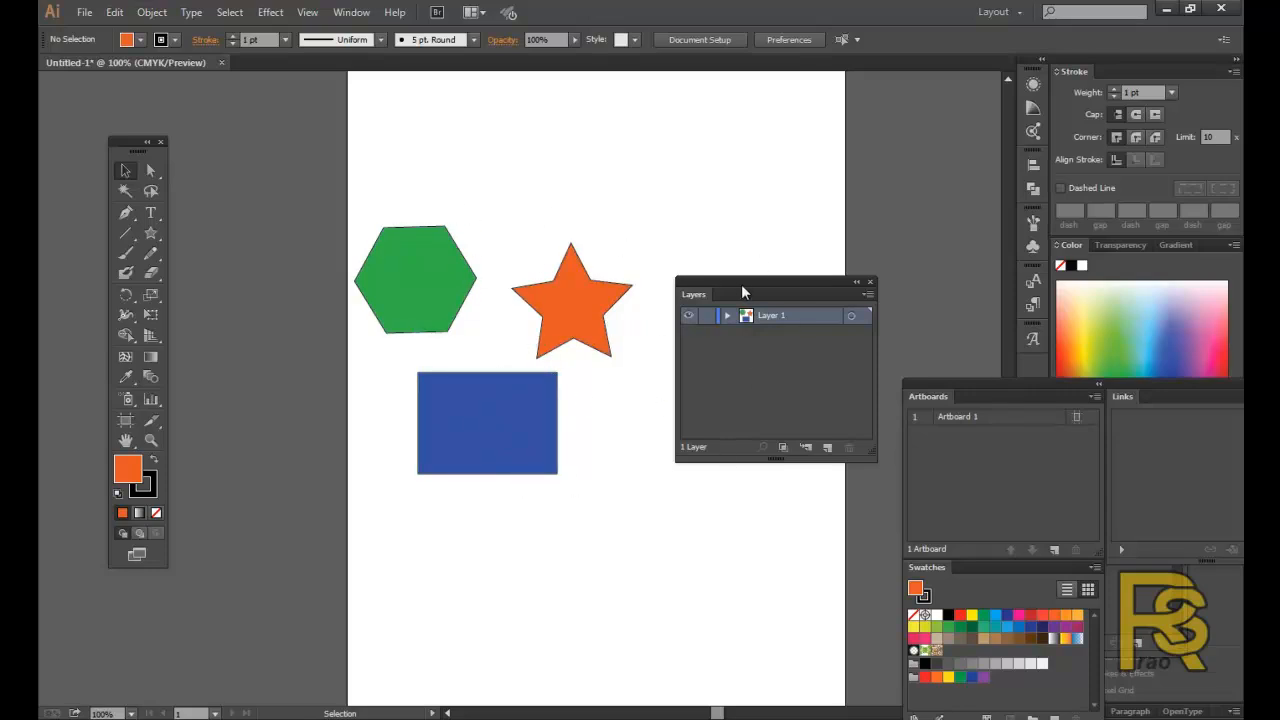
Delete the green hexagon and orange star, and move the blue rectangle up to the middle of the artboard's left half.
left_click_drag(743, 291, 730, 292)
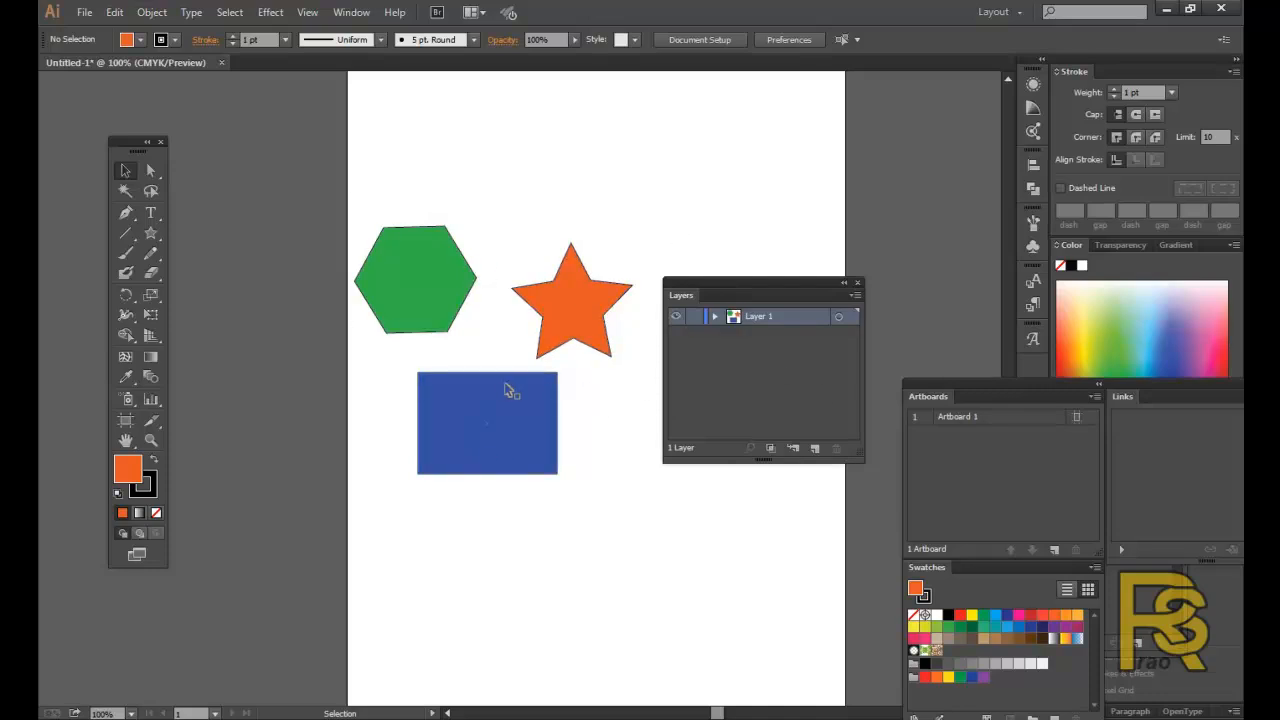
left_click_drag(300, 176, 612, 330)
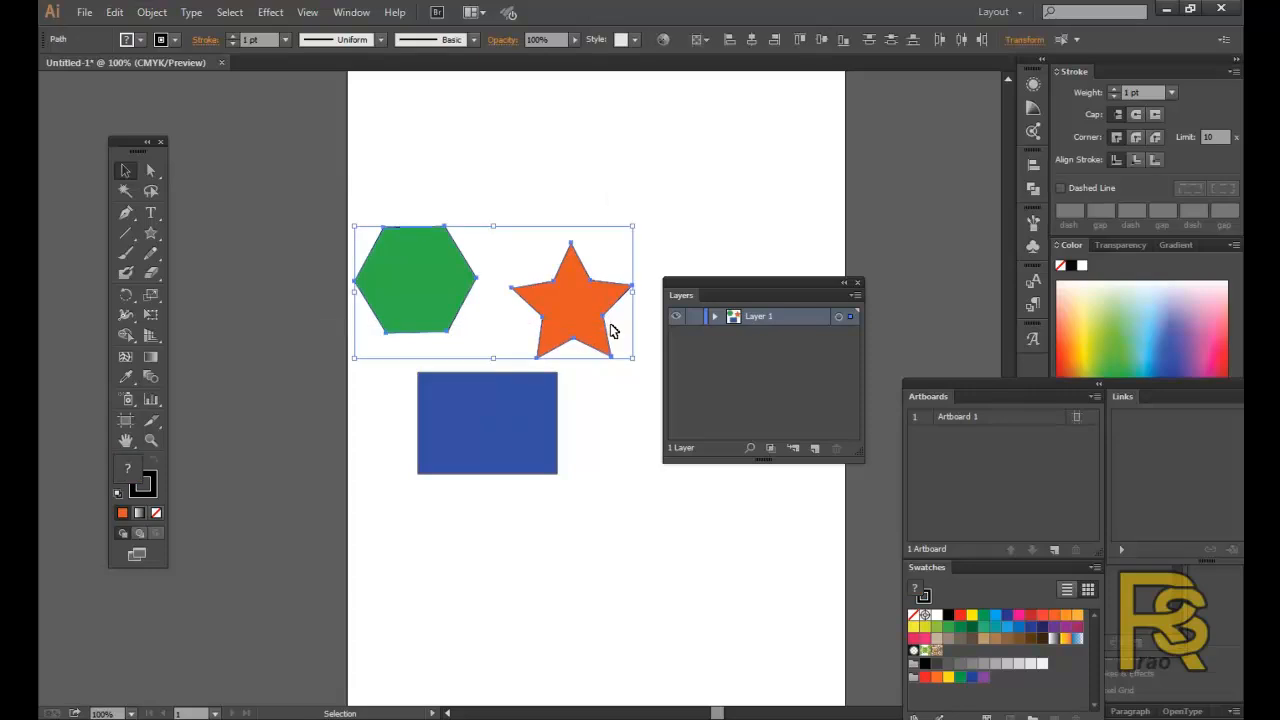
key("Delete")
left_click(475, 440)
left_click_drag(477, 423, 520, 355)
left_click(480, 151)
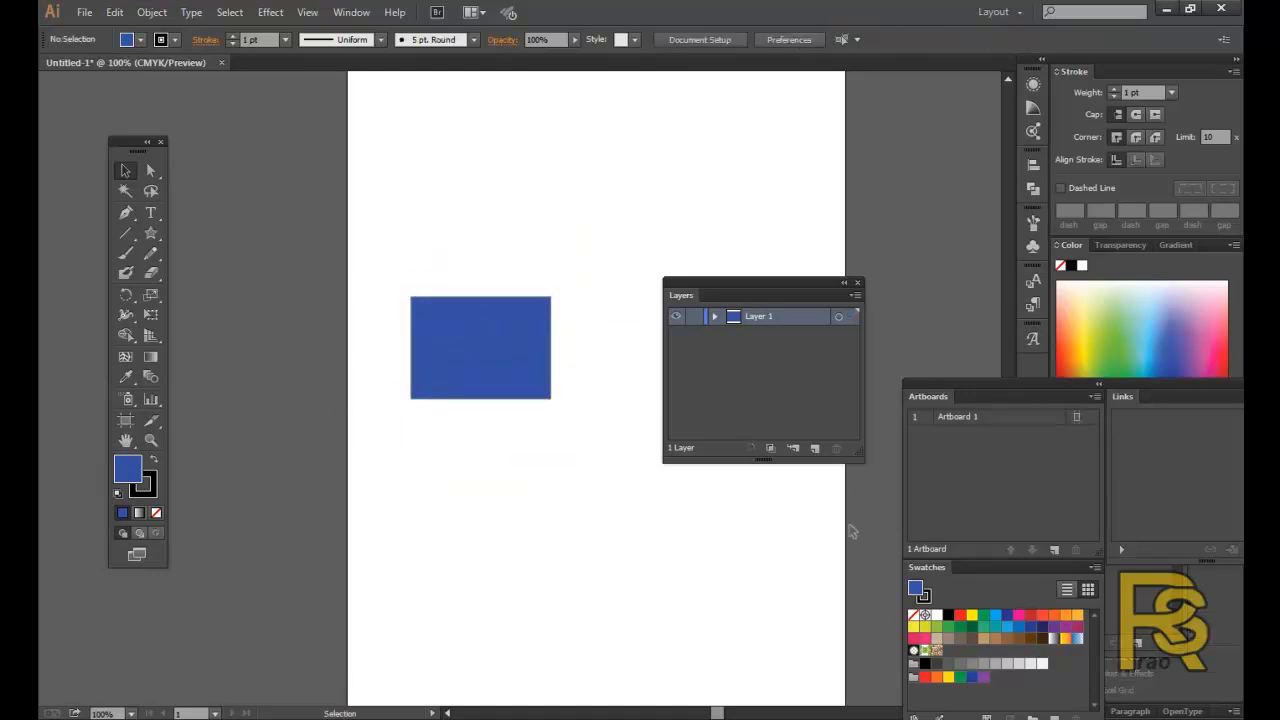
left_click_drag(704, 289, 687, 291)
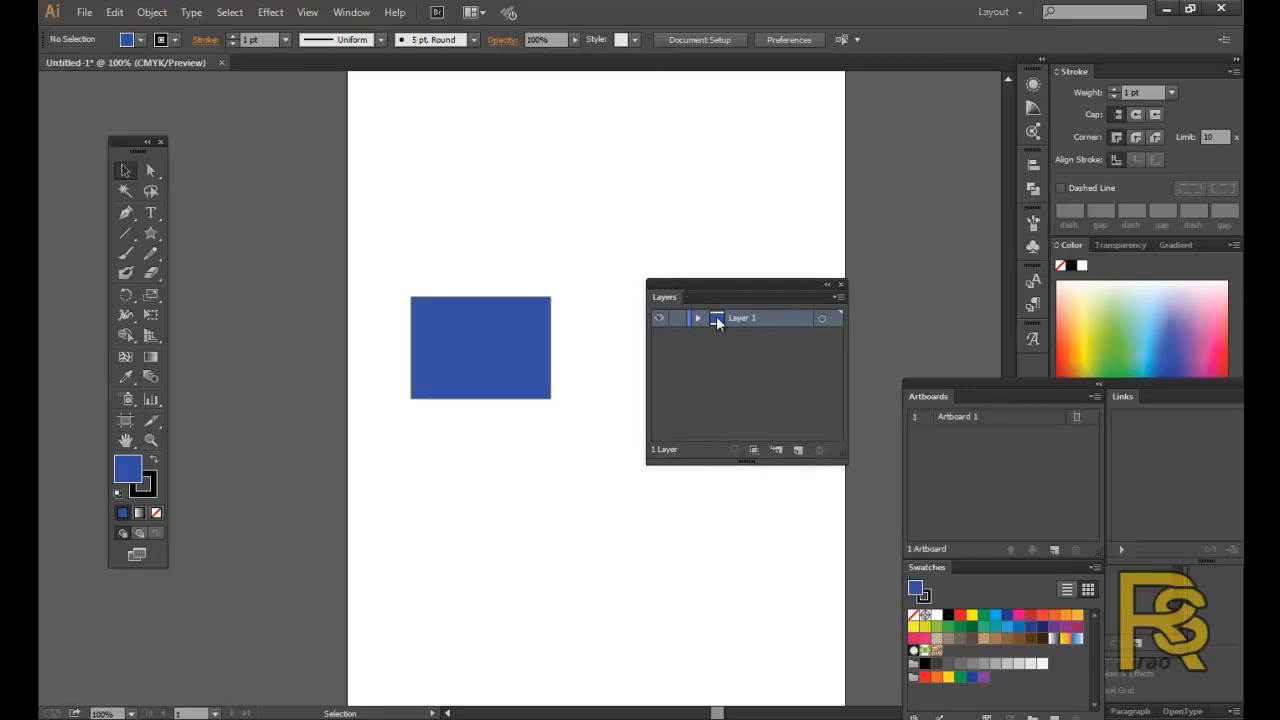
Add a second layer and draw a five-pointed star on it above the blue rectangle.
left_click(798, 451)
left_click(150, 233)
left_click_drag(511, 174, 557, 236)
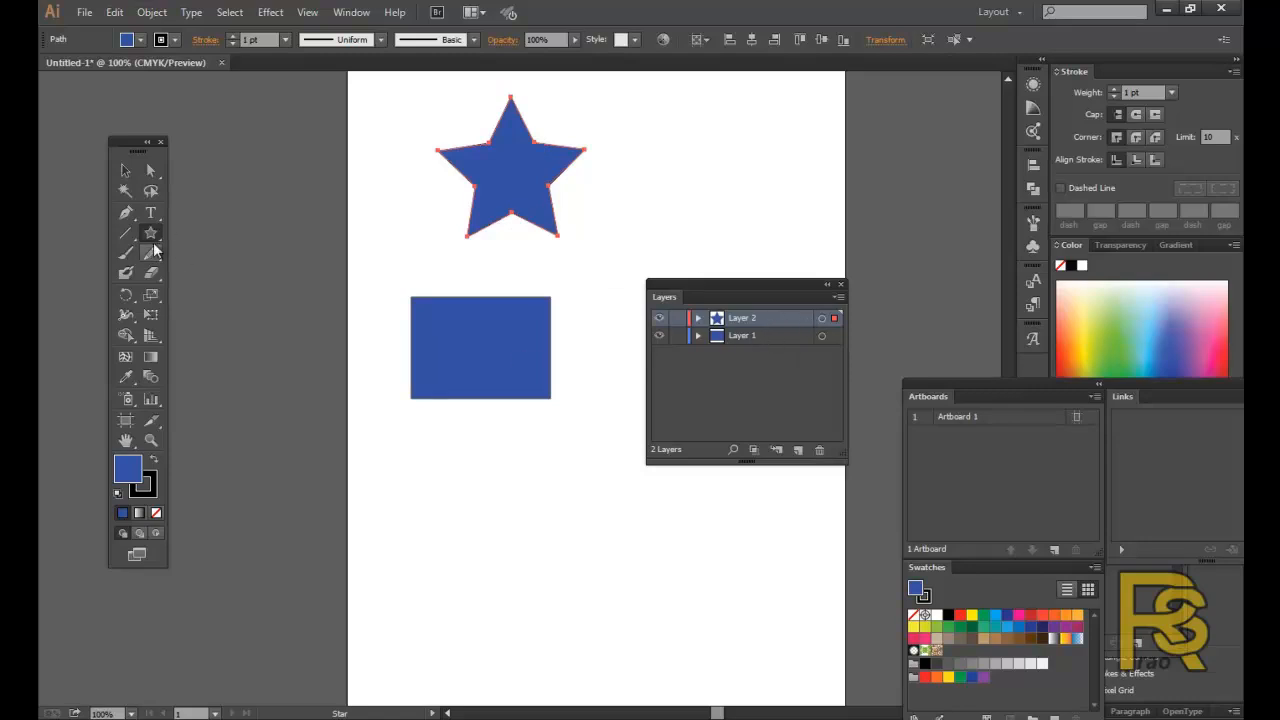
Draw a rounded rectangle about 2.14 by 1.19 in to the right of the star on Layer 2.
left_click_drag(150, 233, 210, 249)
left_click_drag(650, 151, 780, 222)
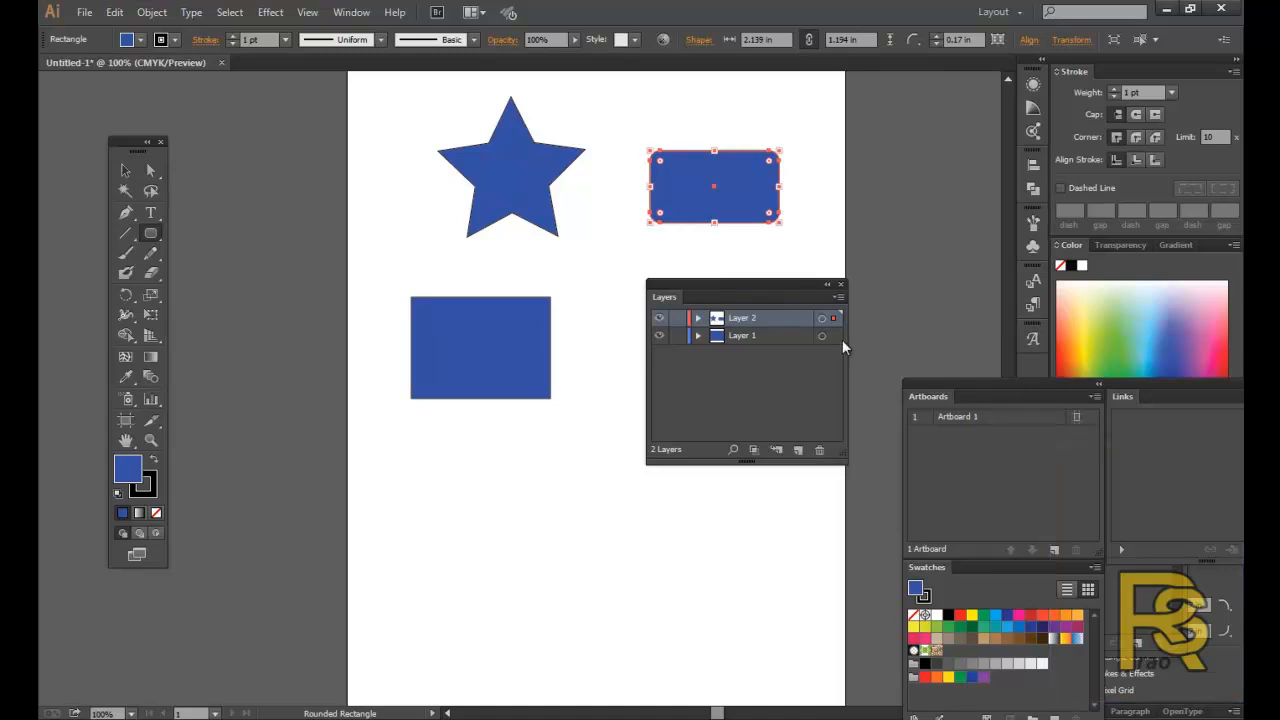
left_click(124, 171)
left_click_drag(710, 188, 690, 193)
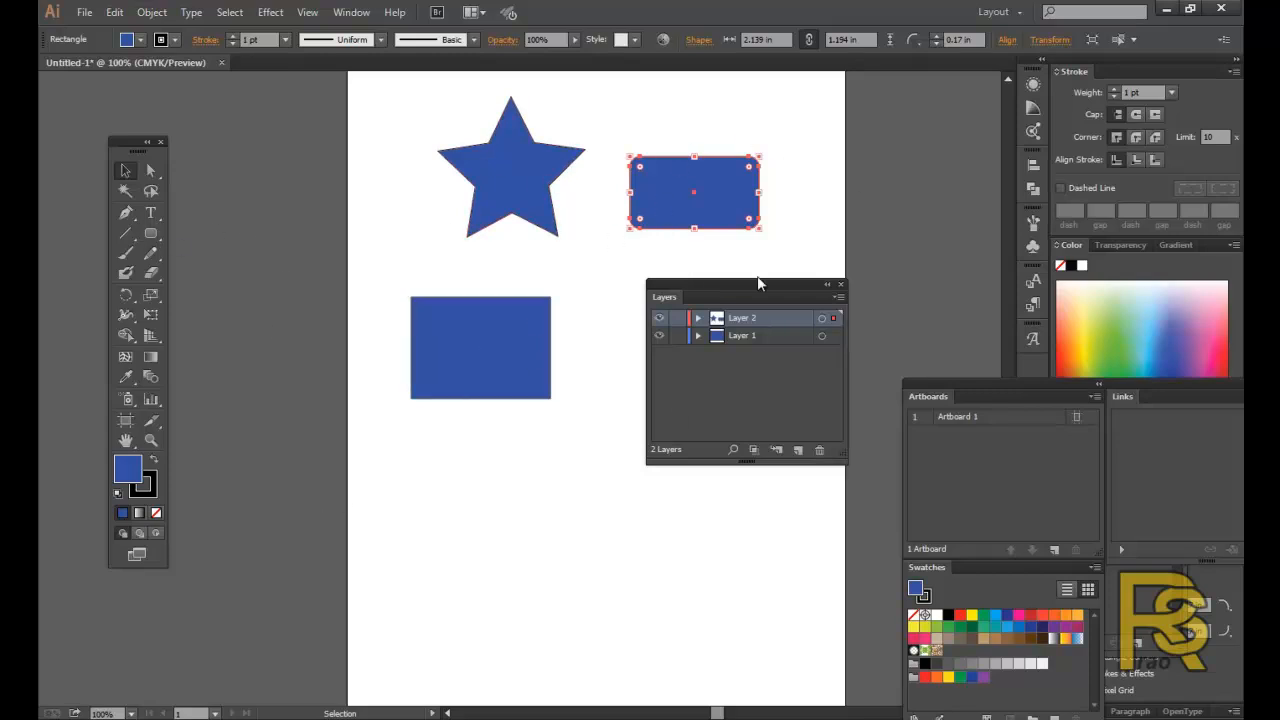
Add a third layer and draw a hexagon on it below the blue rectangle.
left_click(798, 451)
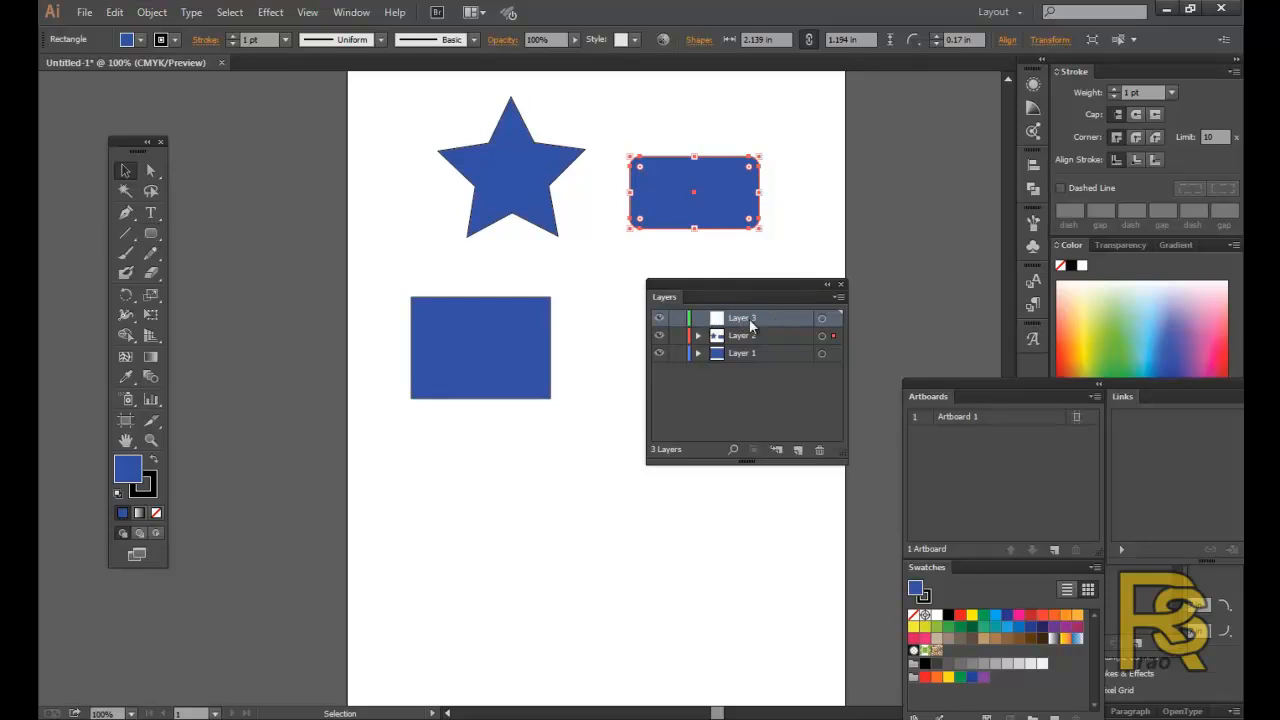
left_click_drag(150, 233, 199, 294)
left_click_drag(456, 485, 492, 545)
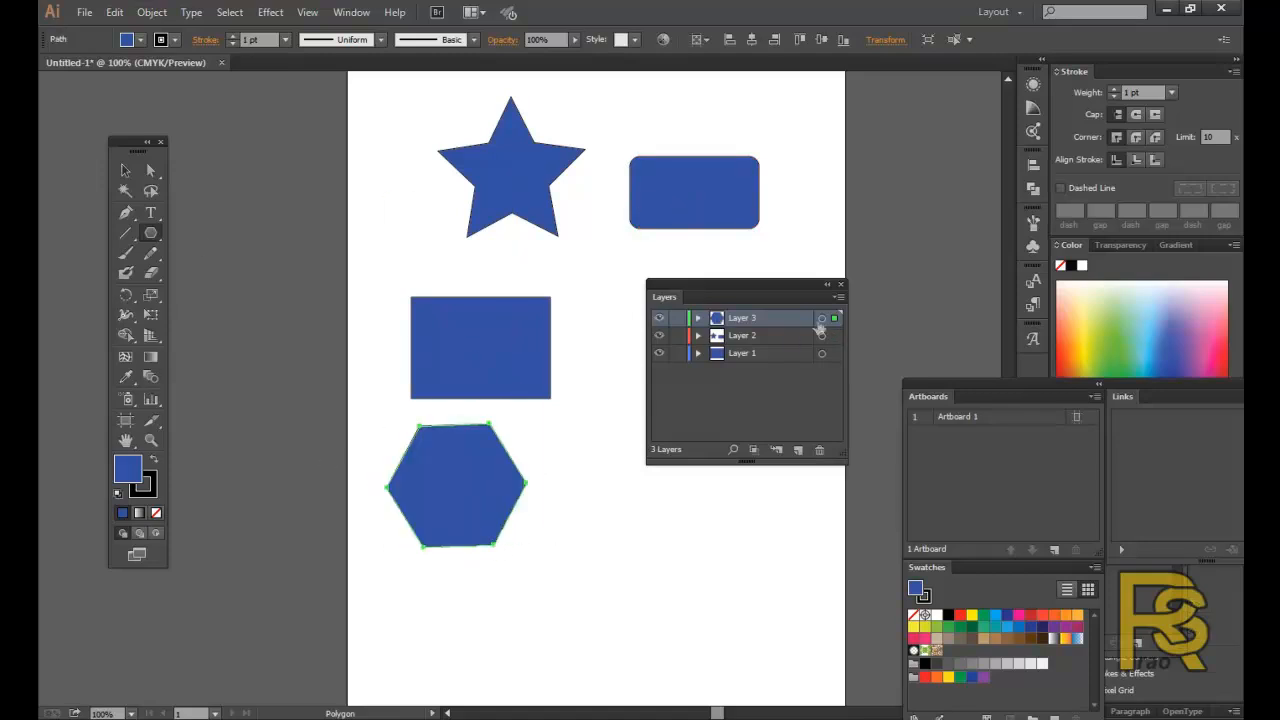
Make Layer 2, Layer 1 and Layer 3 active in turn to relate each layer to its shapes.
left_click(749, 330)
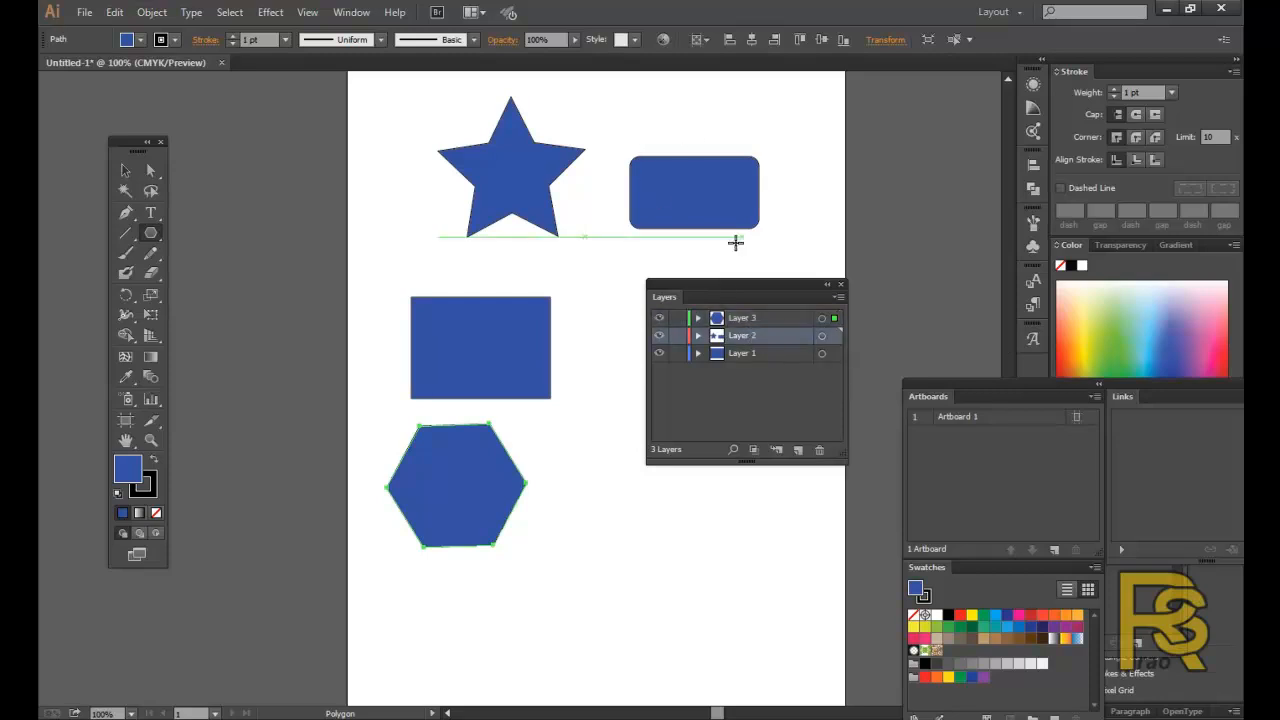
left_click(740, 354)
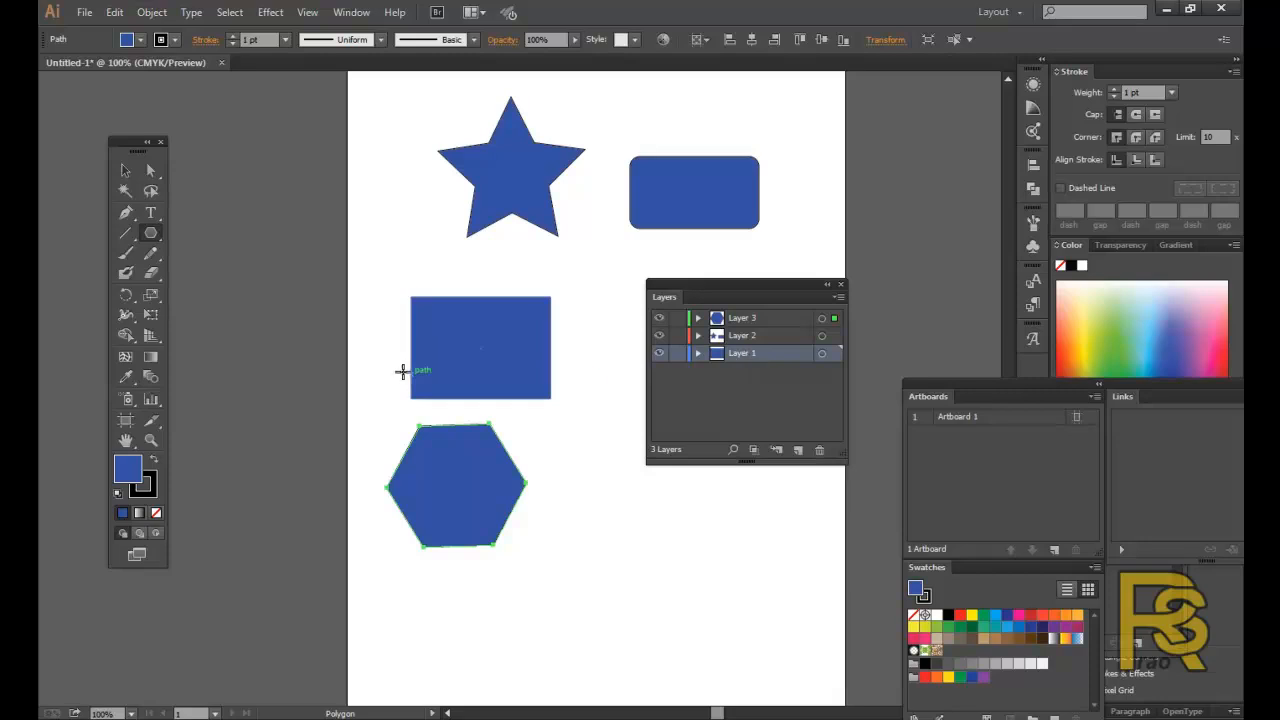
left_click(744, 320)
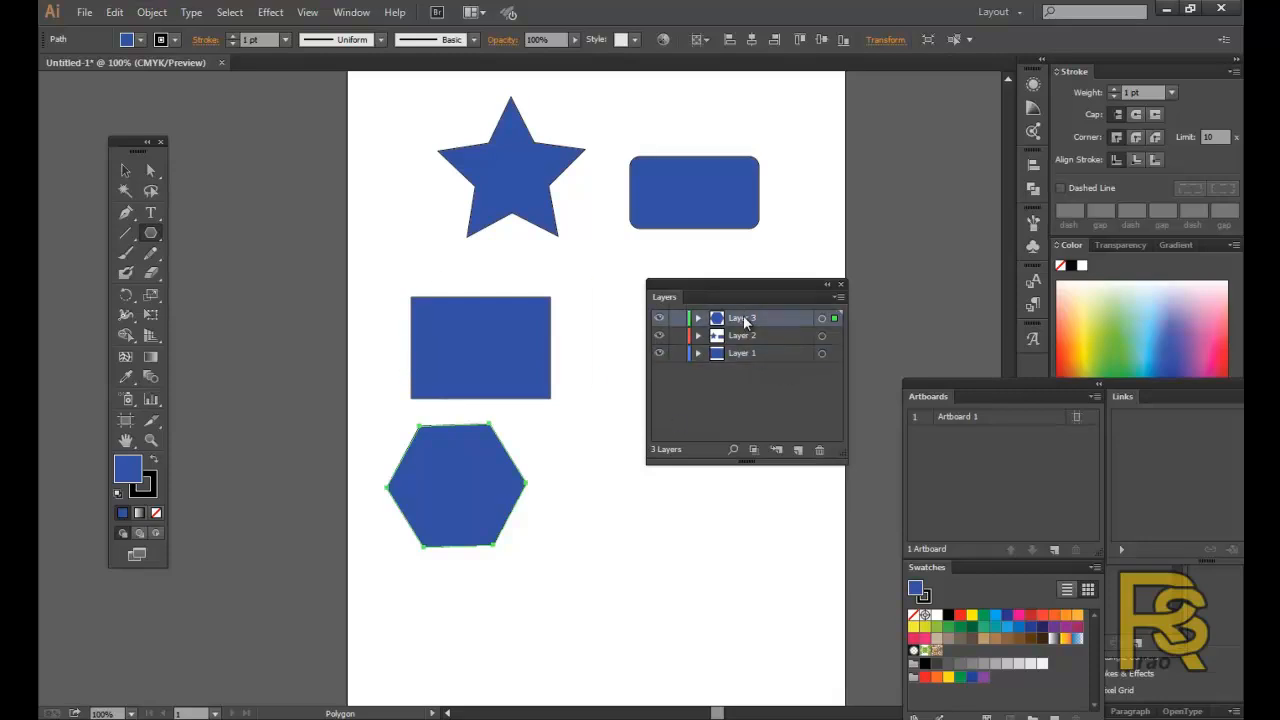
Hide Layers 3, 2 and 1 one after another and show all three again.
left_click(659, 318)
left_click(659, 336)
left_click(659, 354)
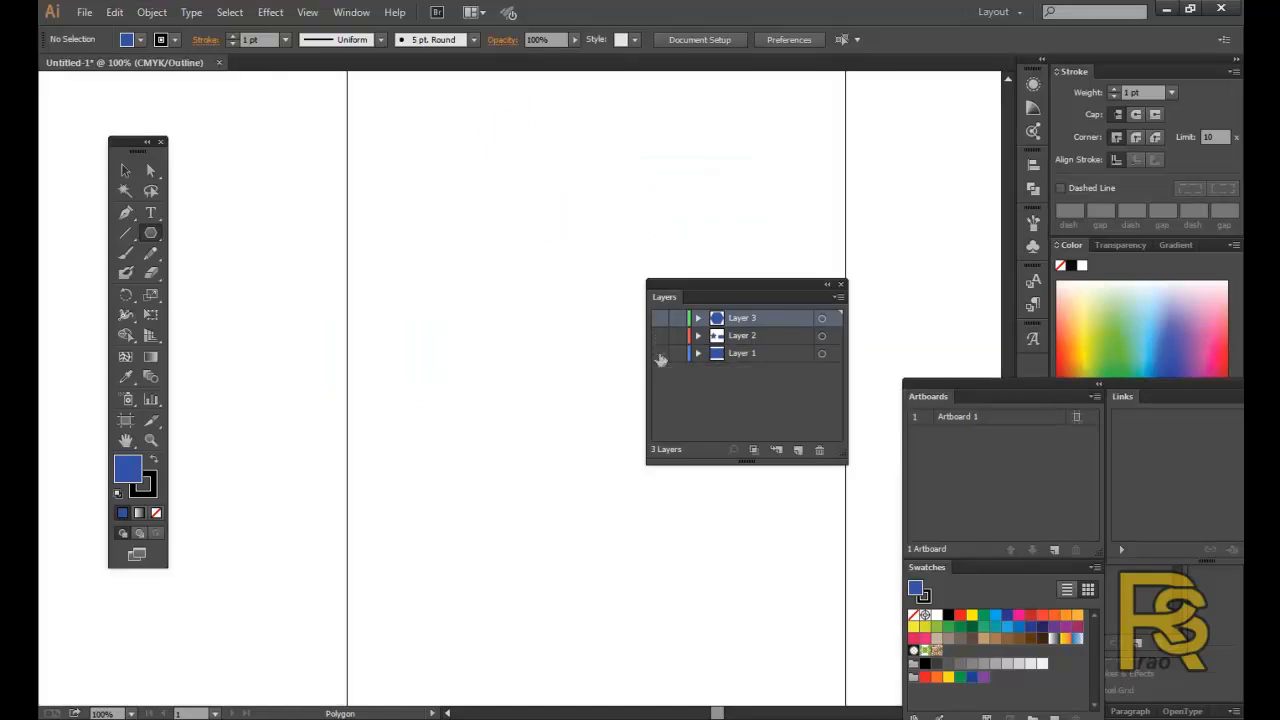
left_click(659, 354)
left_click(659, 336)
left_click(659, 318)
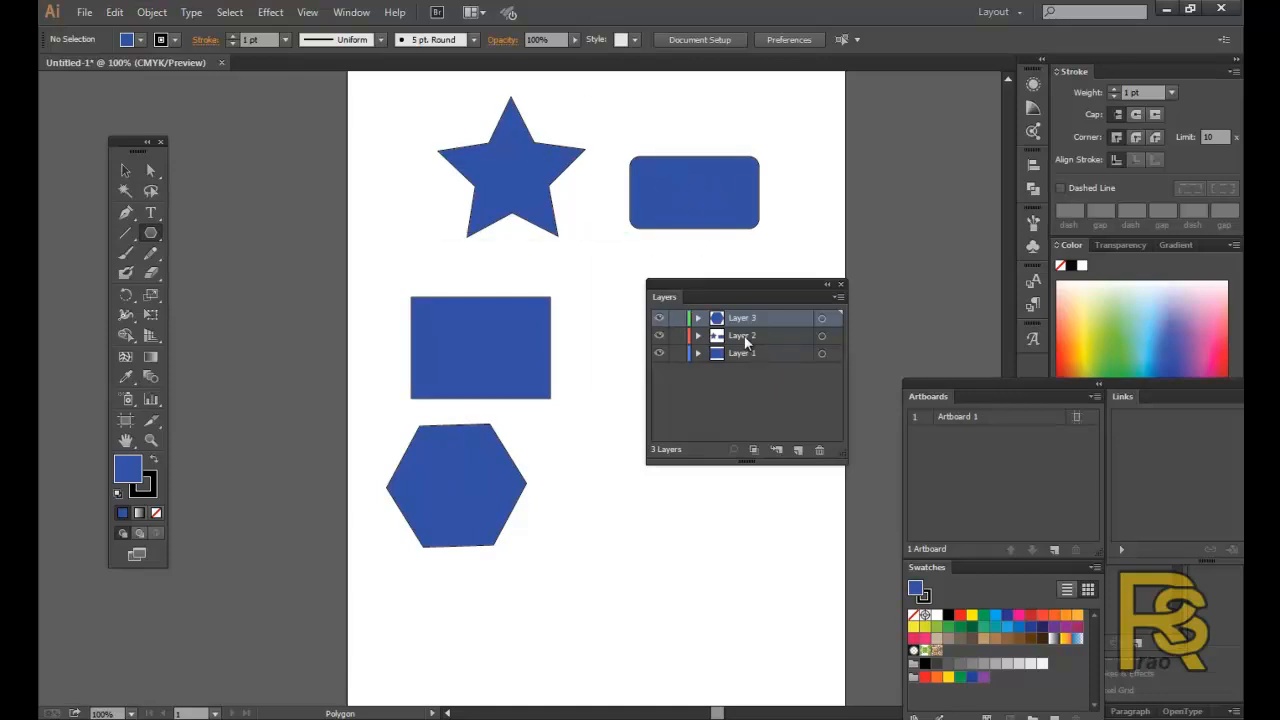
Hide Layer 2 and move the hexagon slightly right so it sits beneath the rectangle.
left_click(658, 336)
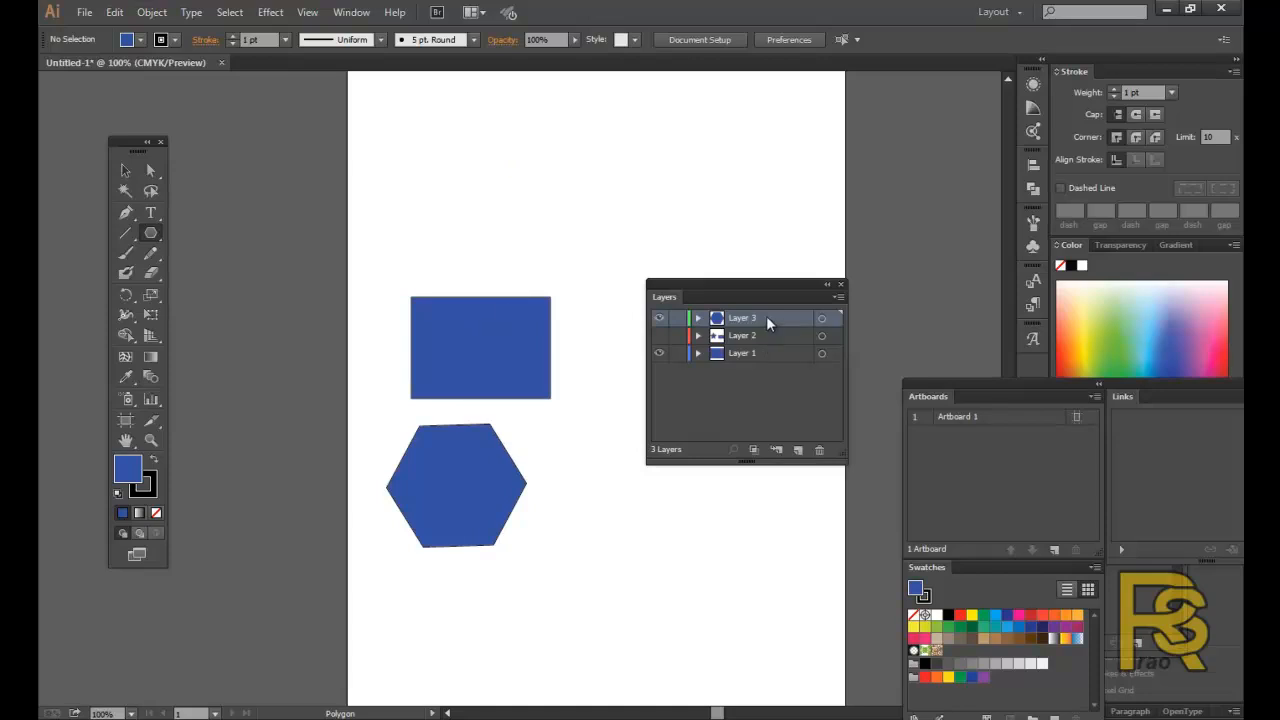
left_click(125, 171)
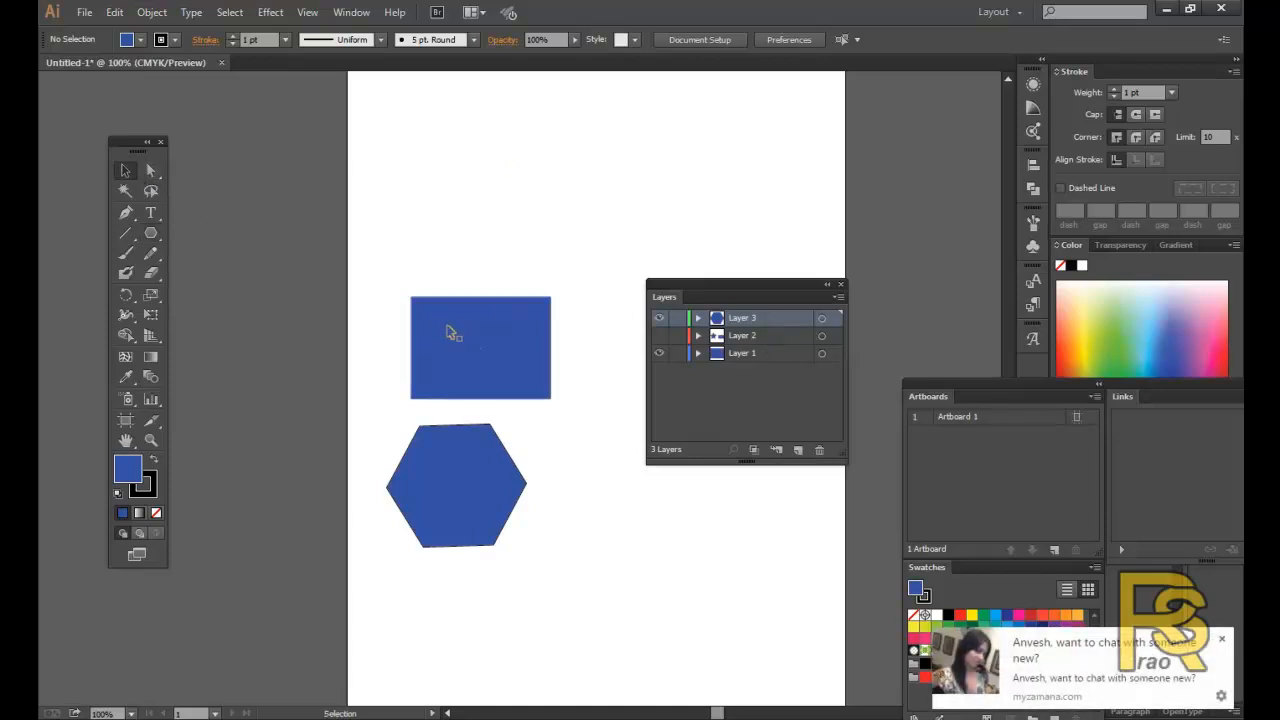
left_click_drag(447, 466, 492, 471)
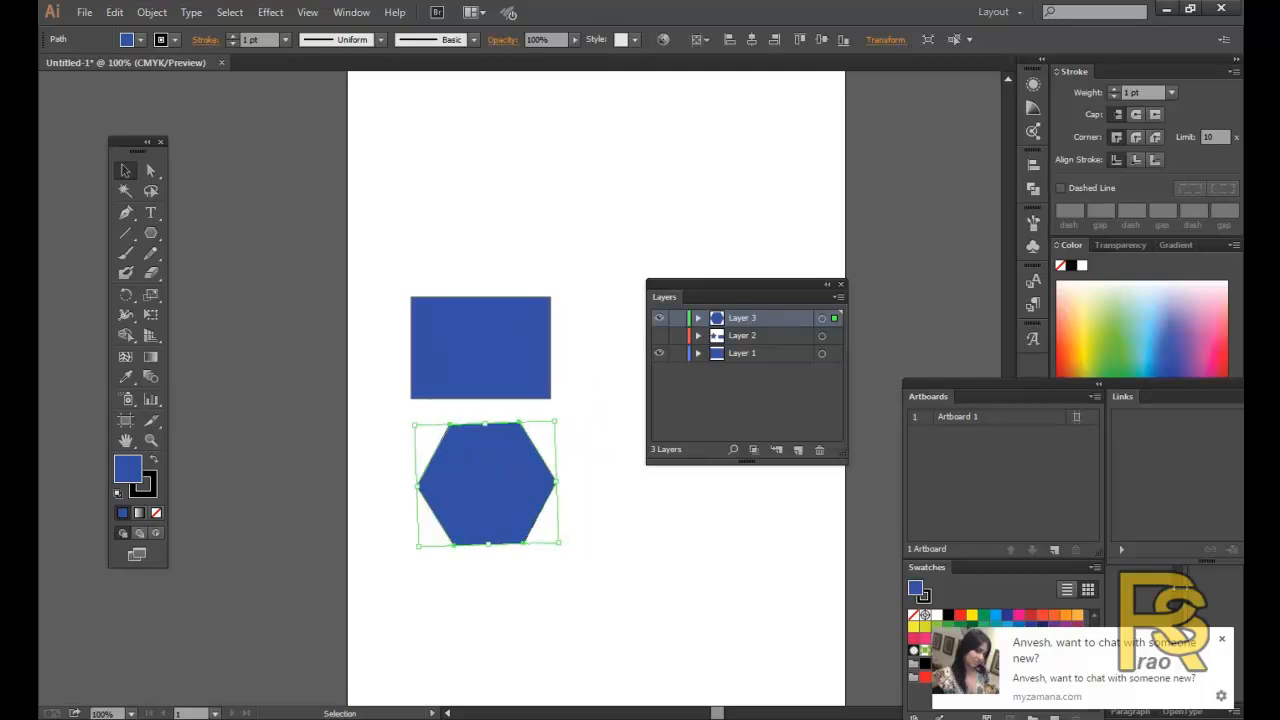
left_click(1221, 639)
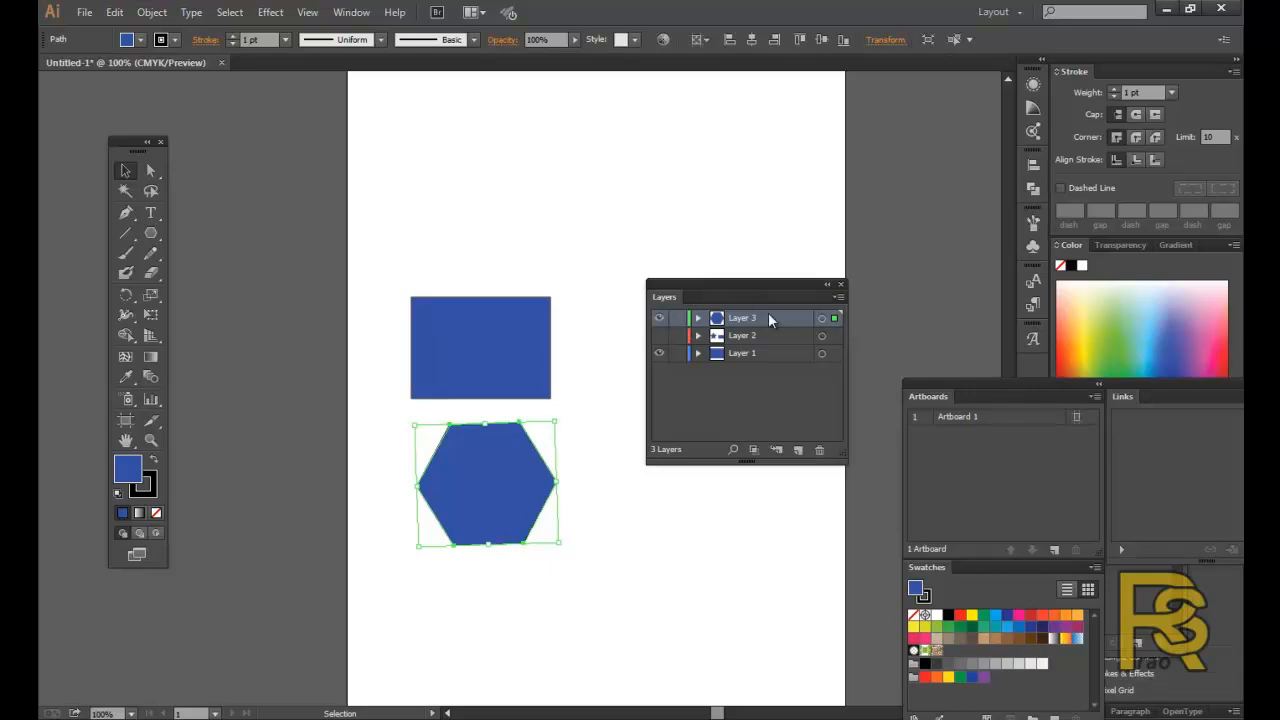
Make Layer 1 active, move its rectangle upward and undo the last moves.
left_click(746, 355)
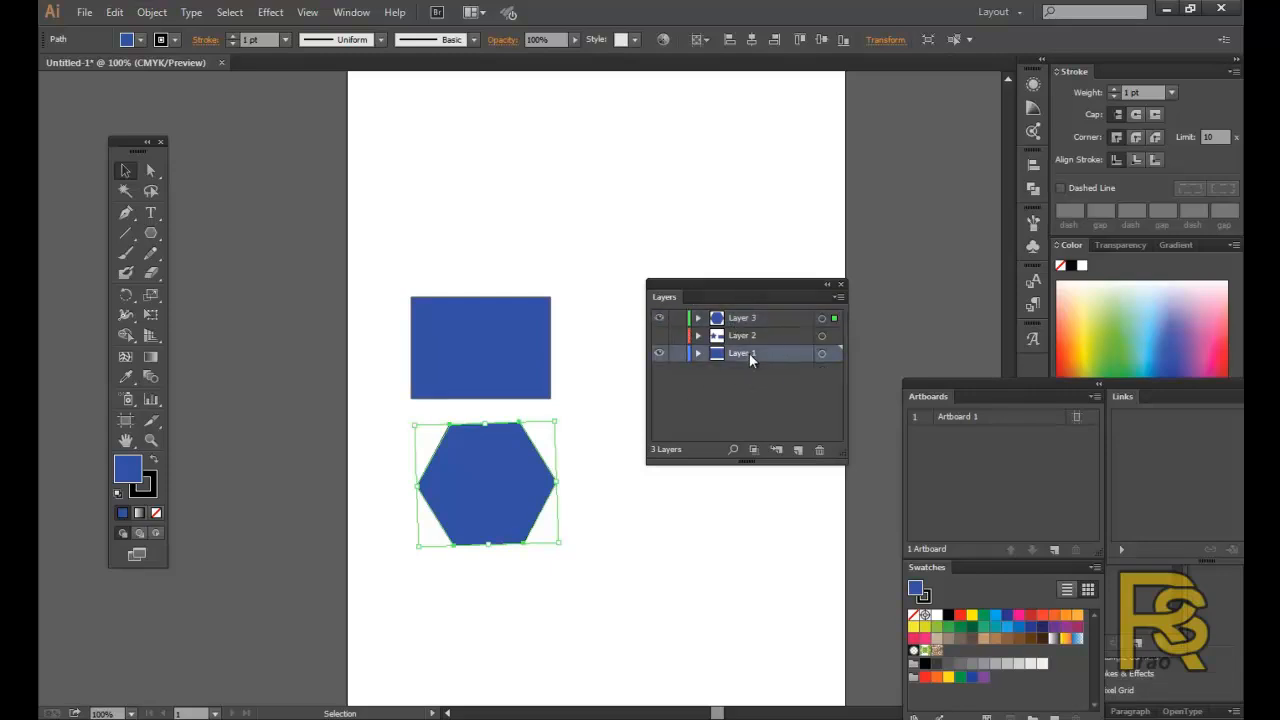
left_click(512, 360)
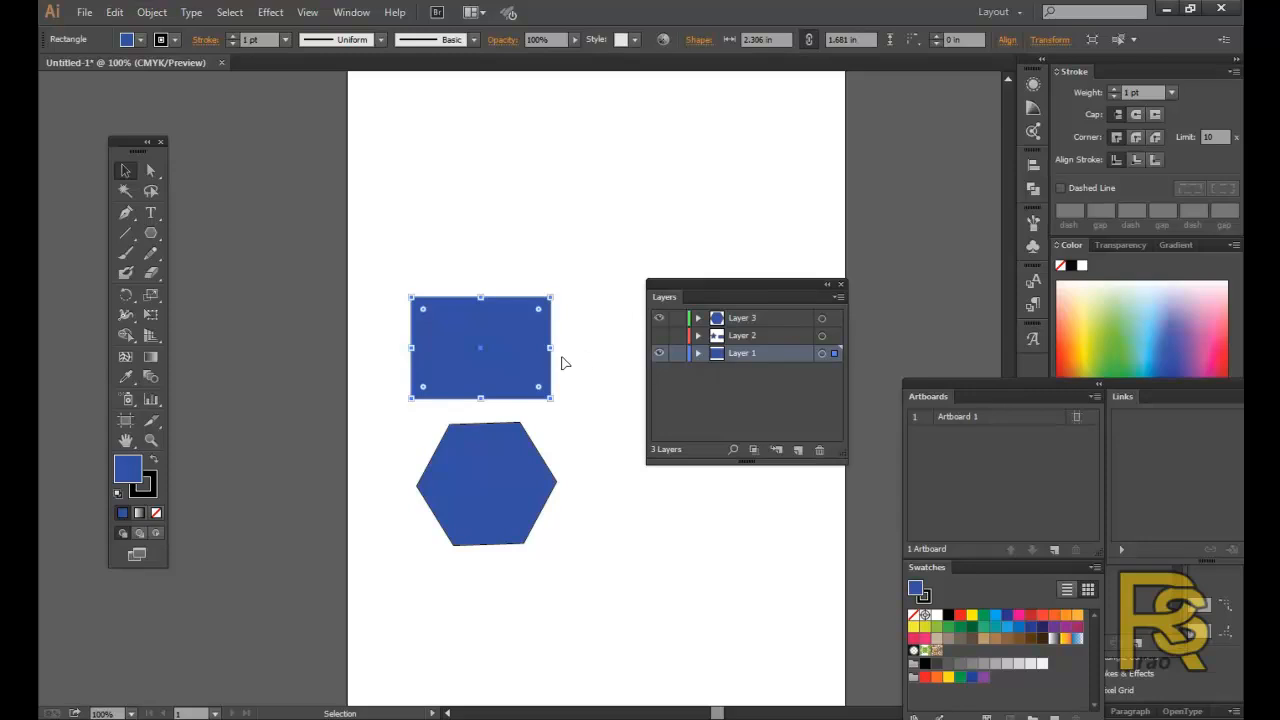
left_click_drag(462, 324, 471, 251)
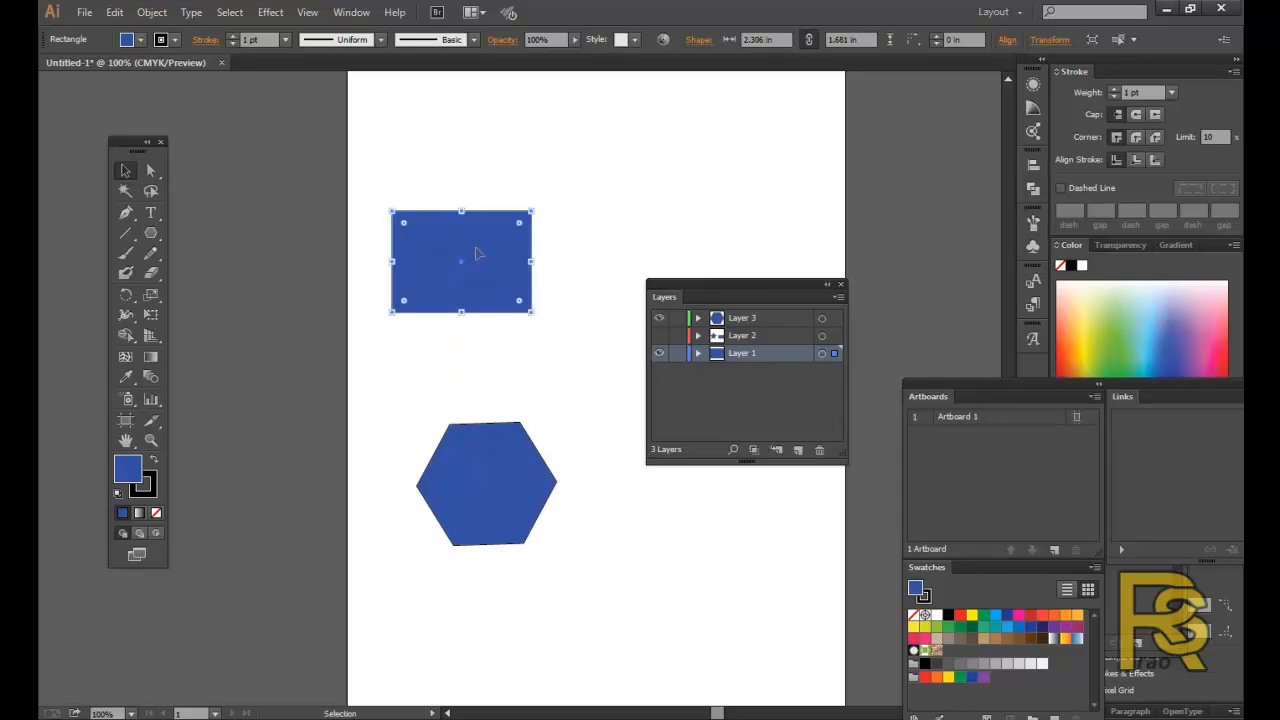
key("ctrl+z")
key("ctrl+z")
Show Layer 2 and move the rectangle up to overlap the star, with the hexagon just below the rectangle.
left_click(492, 450)
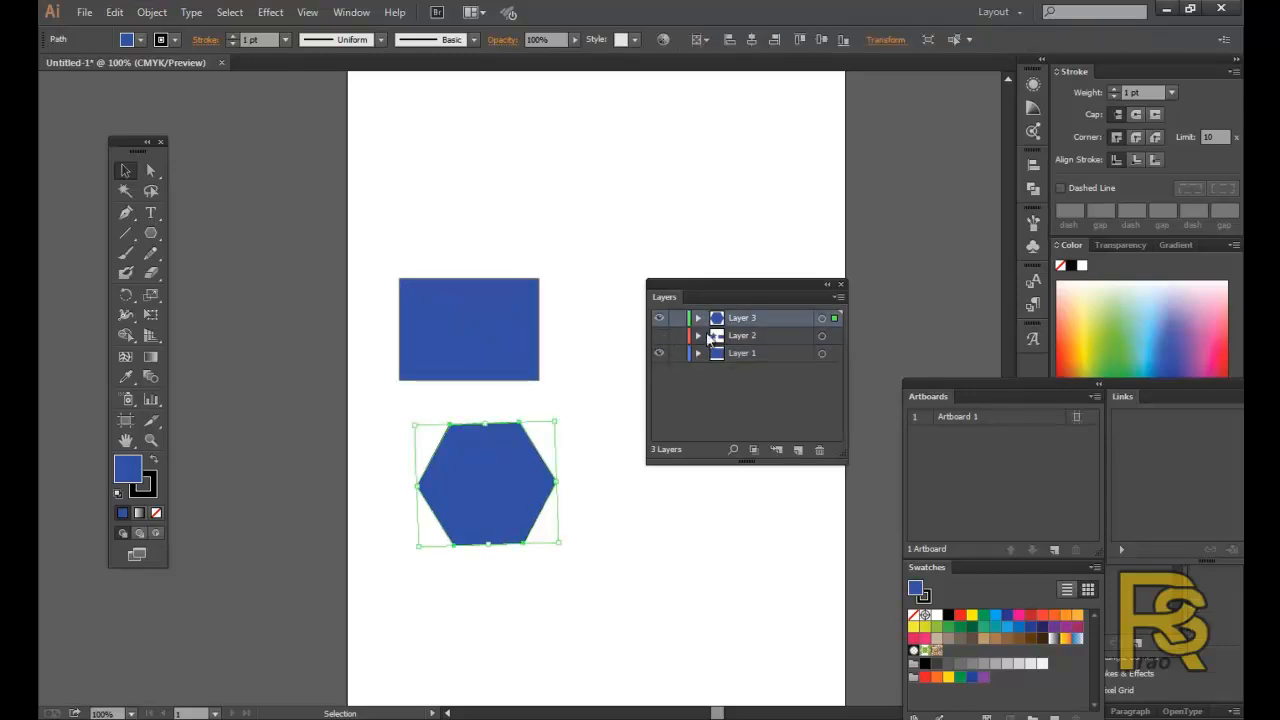
left_click(658, 336)
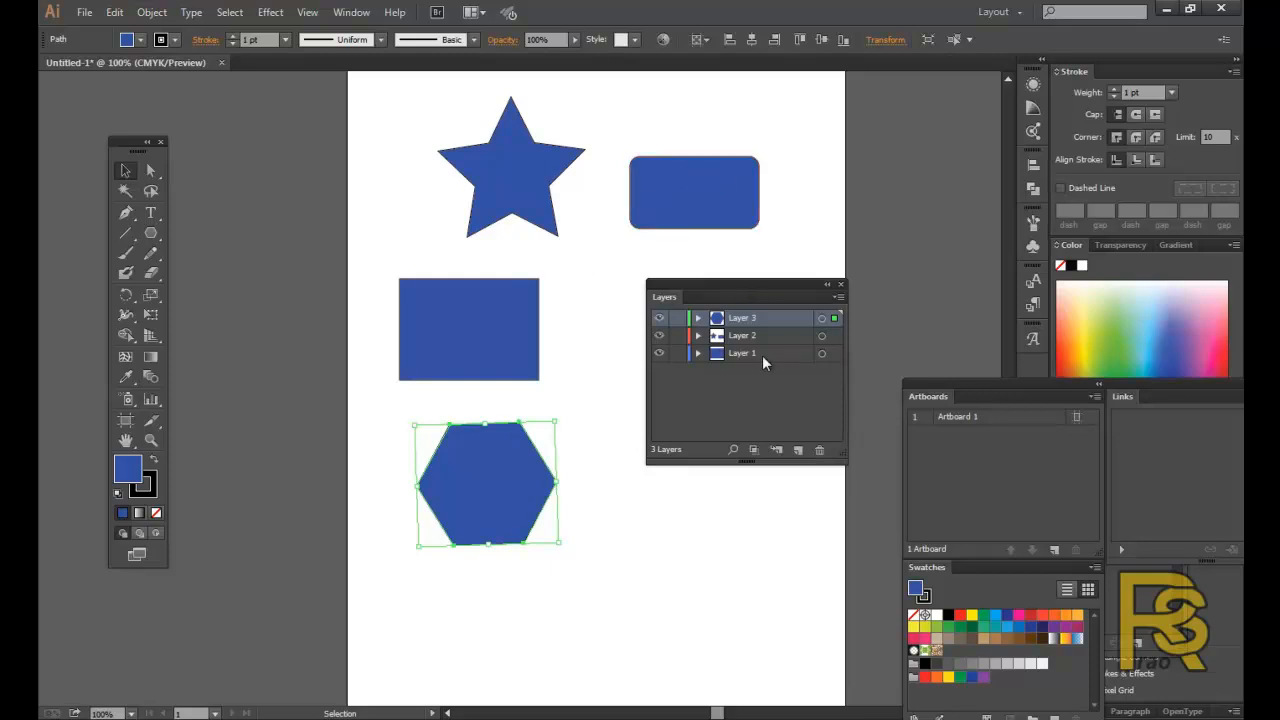
left_click(521, 329)
left_click_drag(513, 327, 531, 251)
left_click_drag(503, 430, 507, 346)
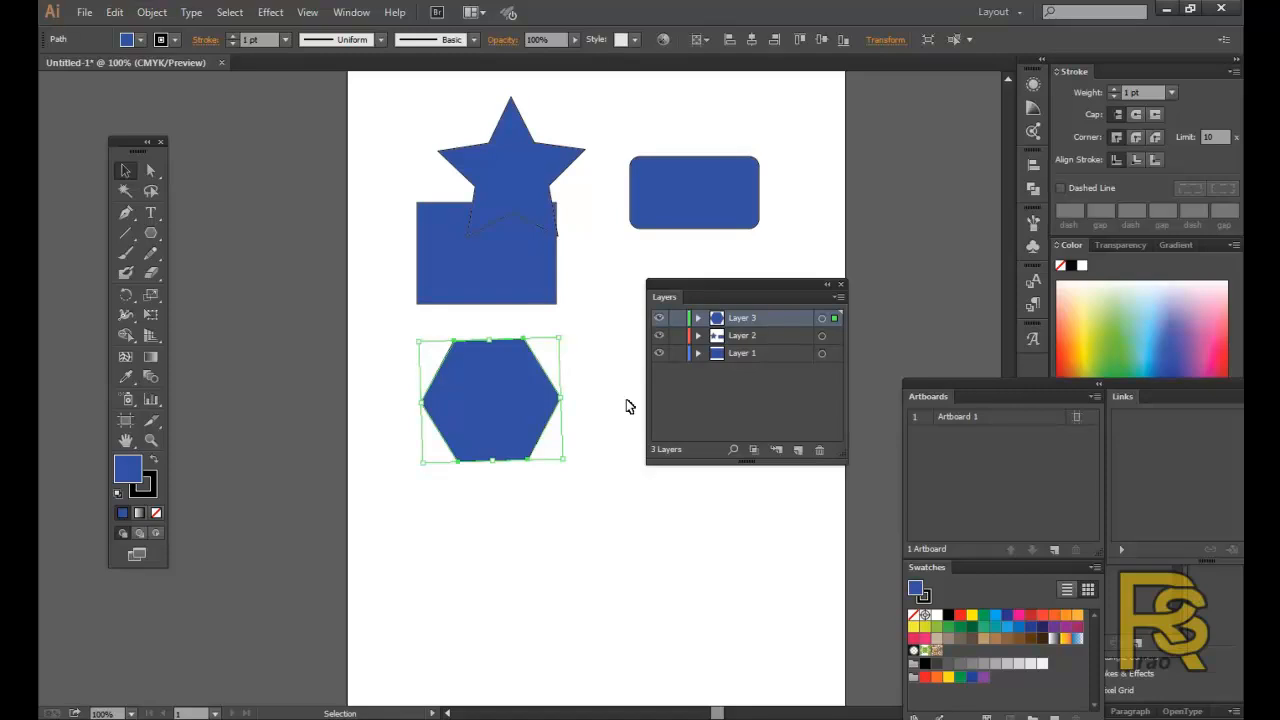
Shift the Layer 1 rectangle slightly up and right and change its fill colour to green.
left_click(446, 277)
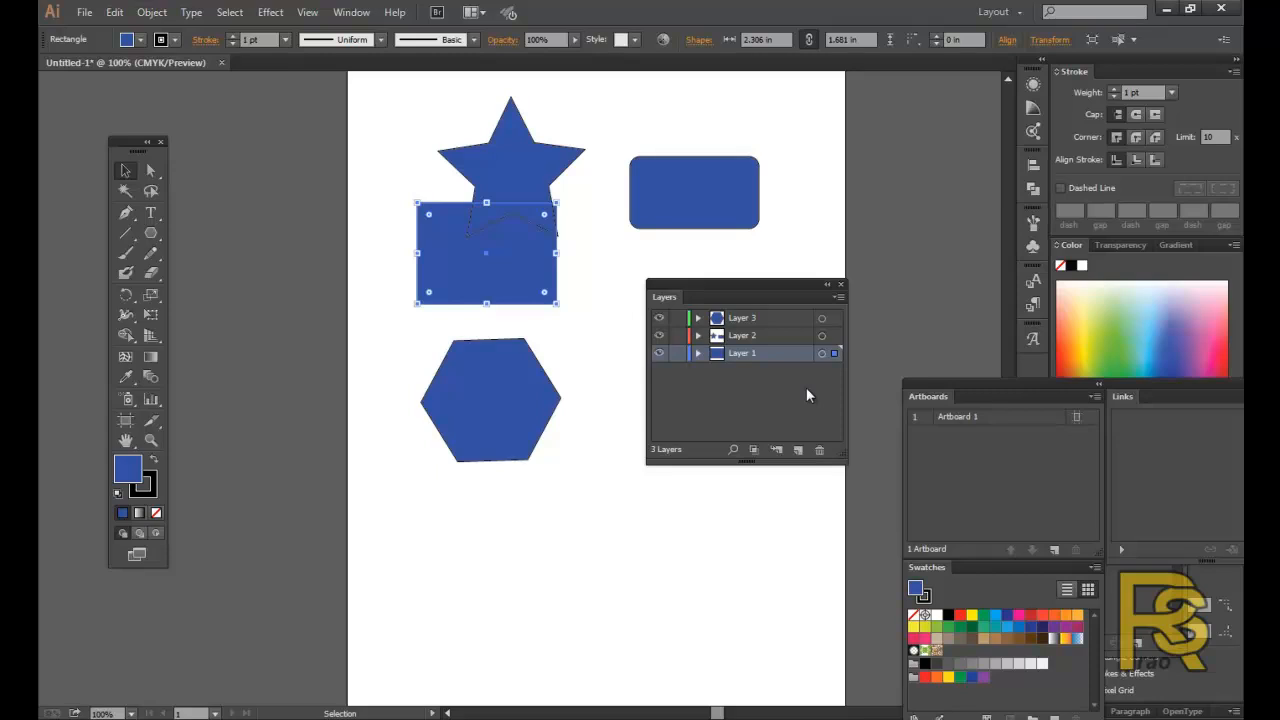
left_click_drag(500, 254, 509, 244)
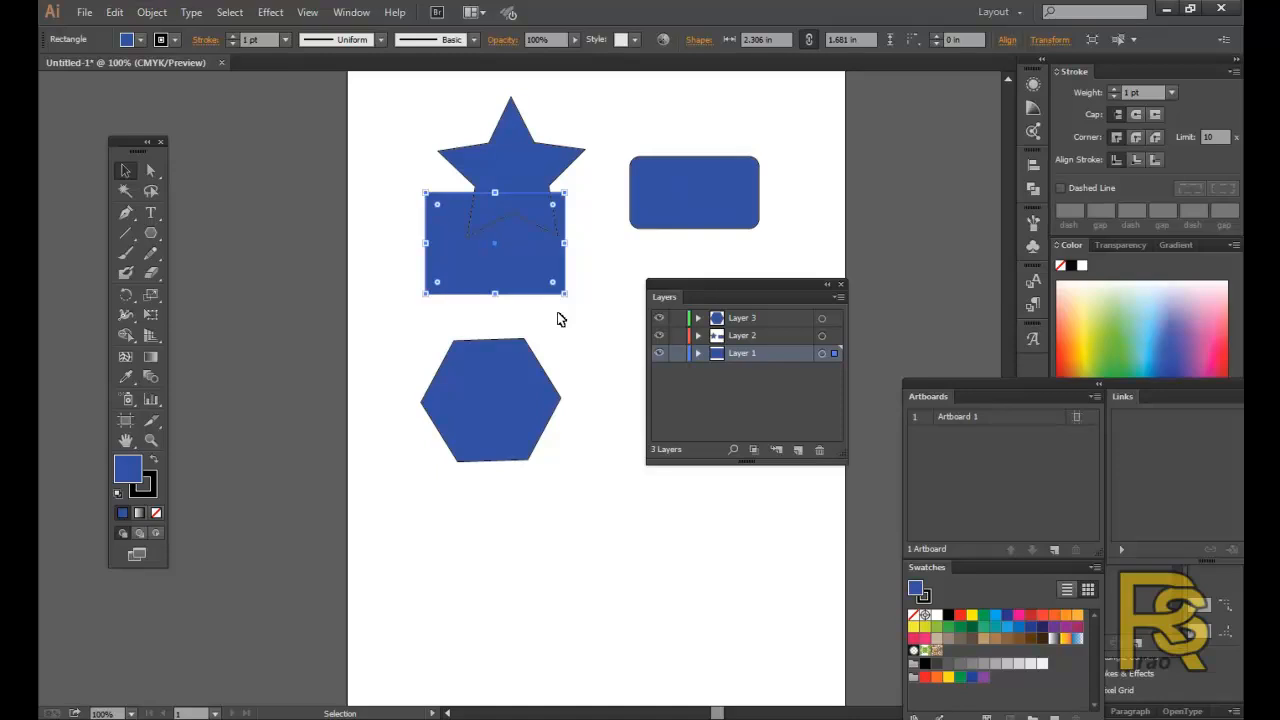
double_click(126, 469)
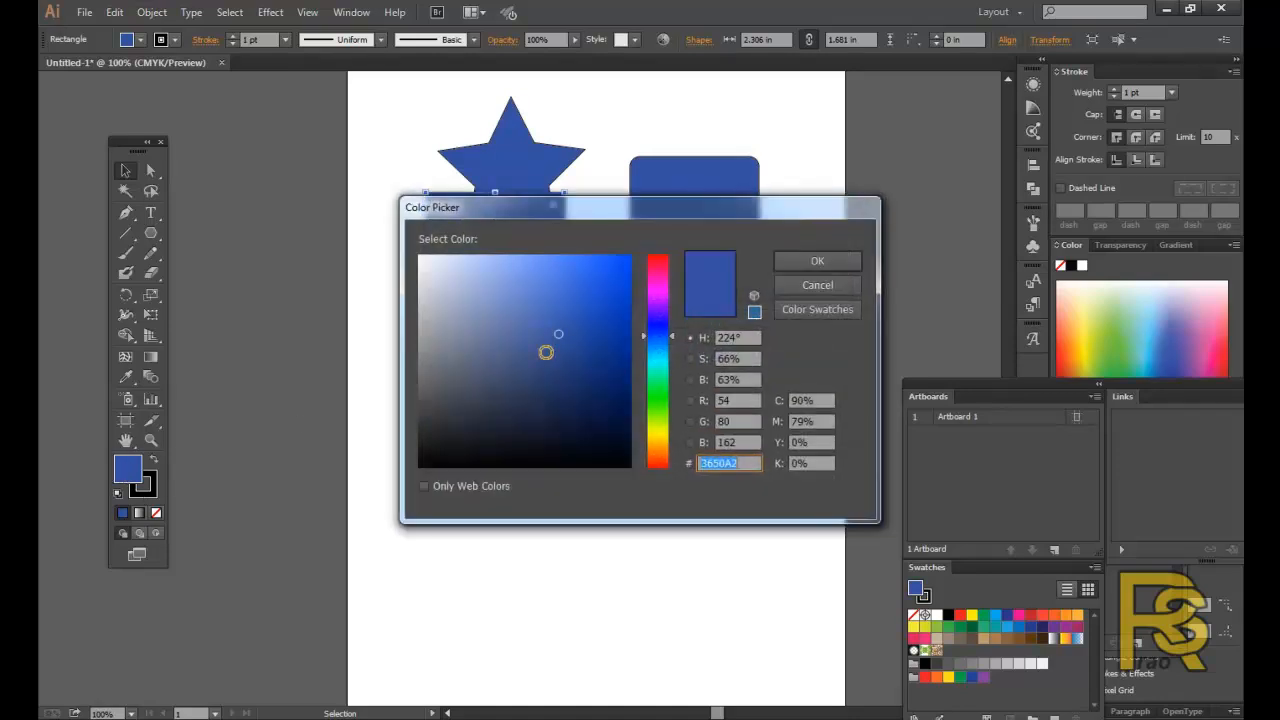
left_click(665, 385)
left_click(613, 267)
left_click(817, 260)
left_click(349, 376)
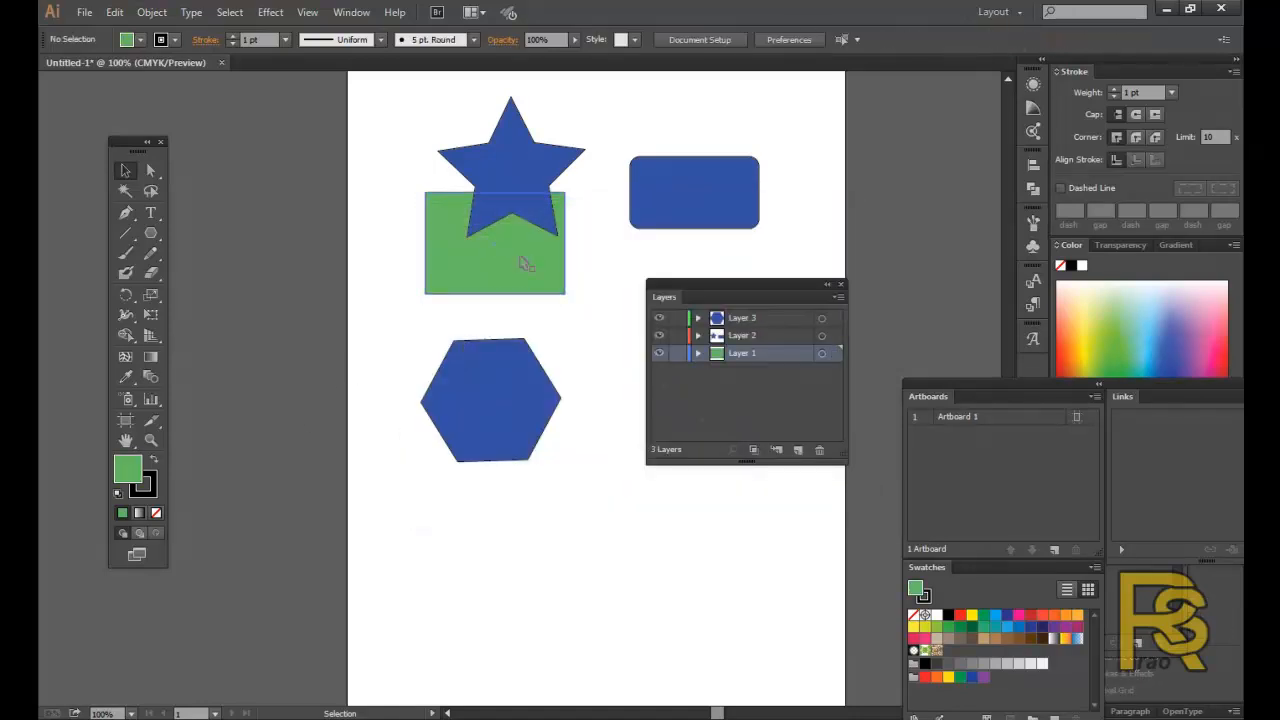
Move the green rectangle slightly right under the star and make Layers 2, 3 and 1 active in turn.
left_click_drag(508, 270, 544, 226)
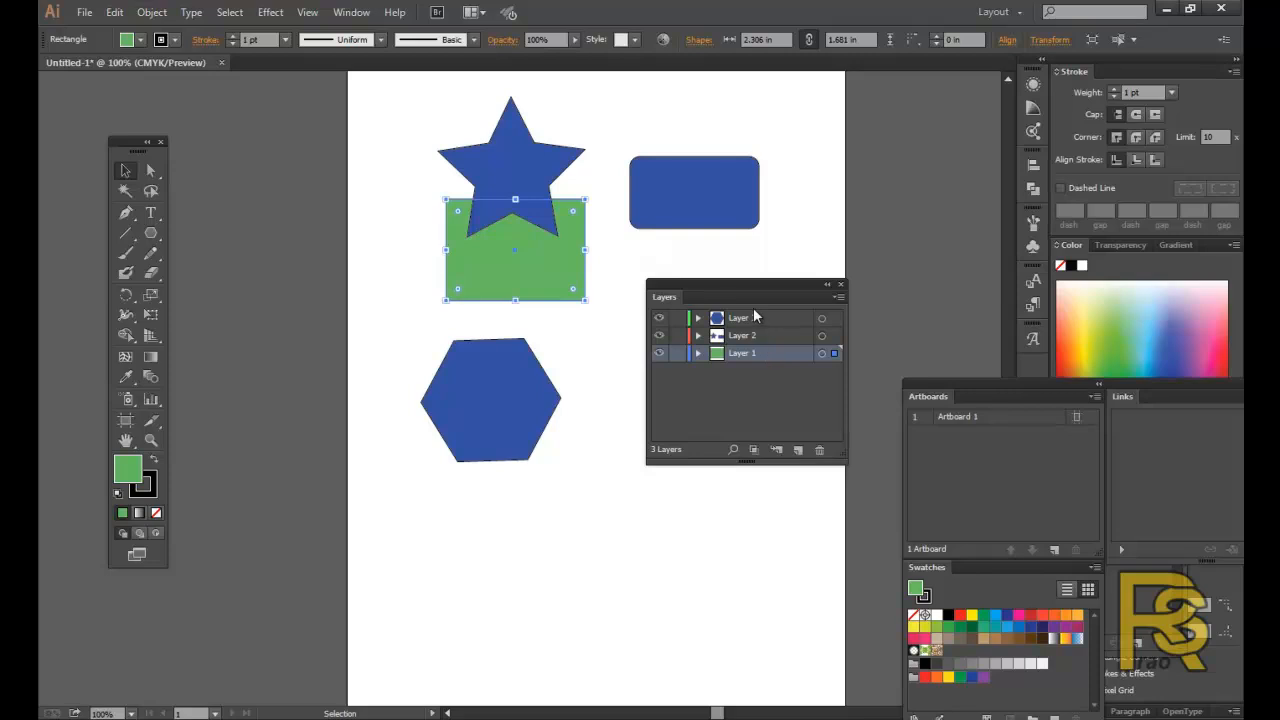
left_click(753, 333)
left_click(758, 318)
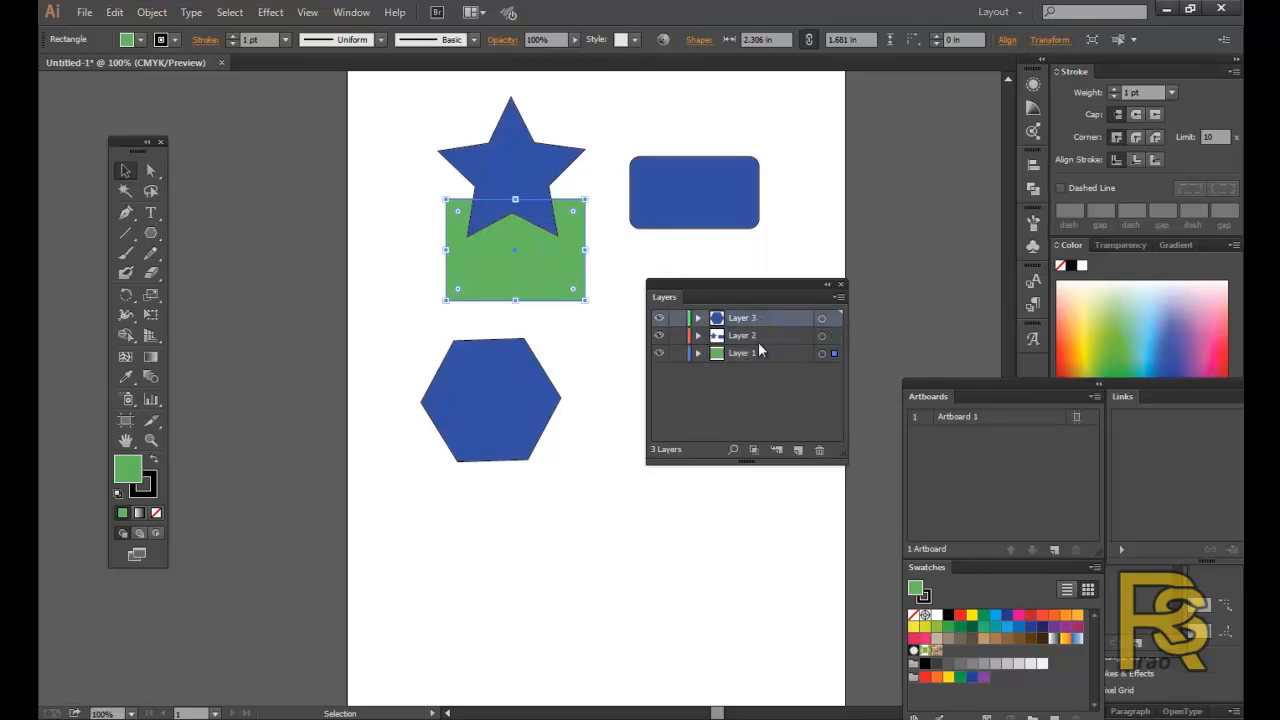
left_click(758, 351)
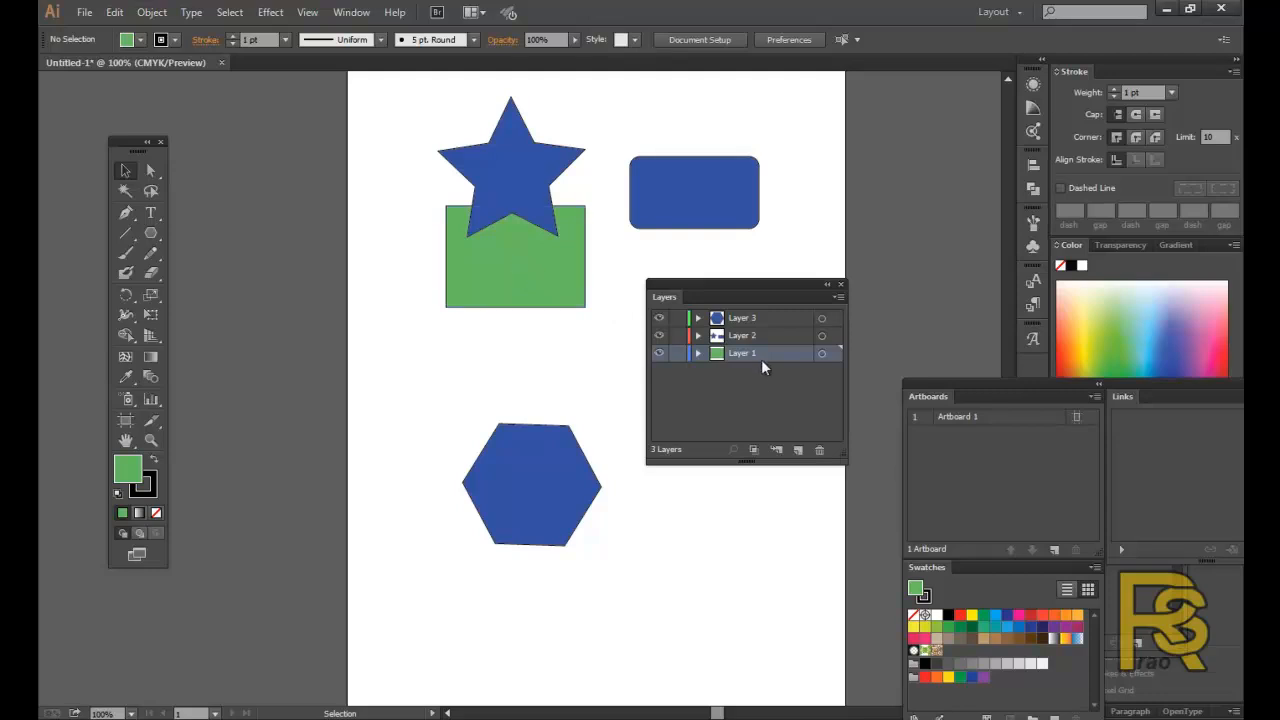
Select the green rectangle and move Layer 1 above Layer 3 to the top of the layer stack.
left_click(555, 280)
left_click_drag(780, 353, 776, 312)
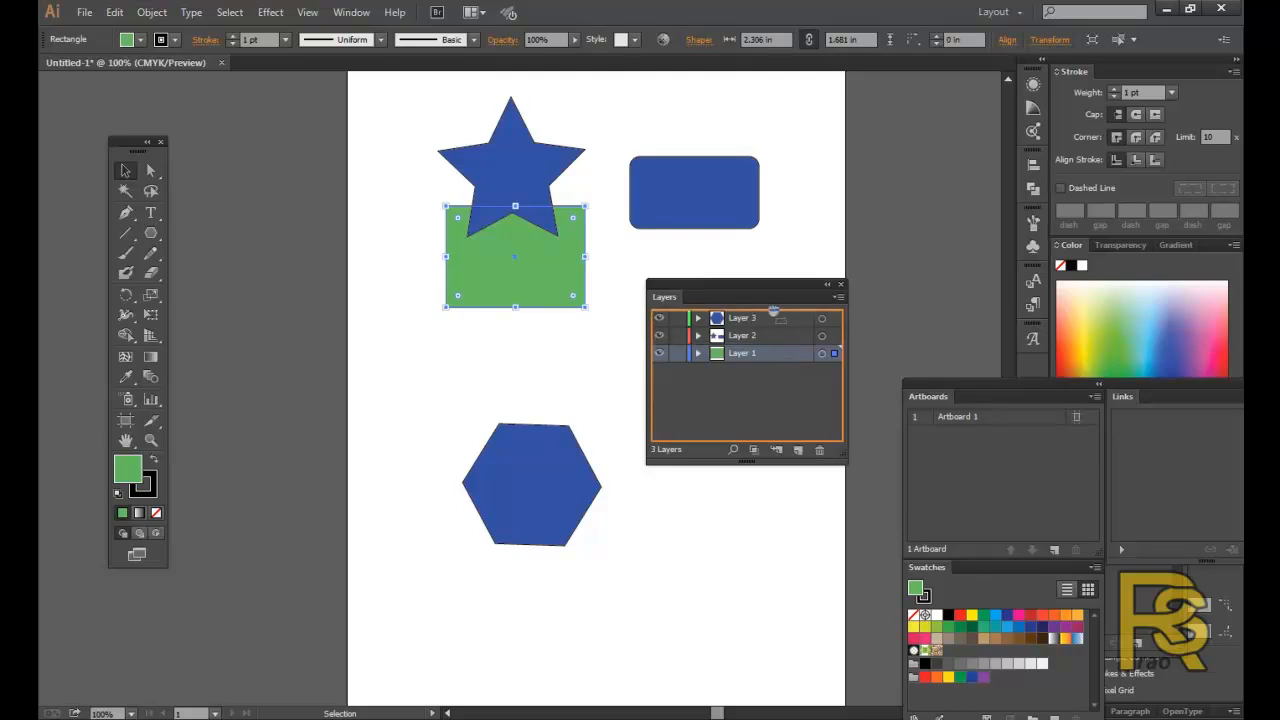
left_click_drag(772, 313, 772, 311)
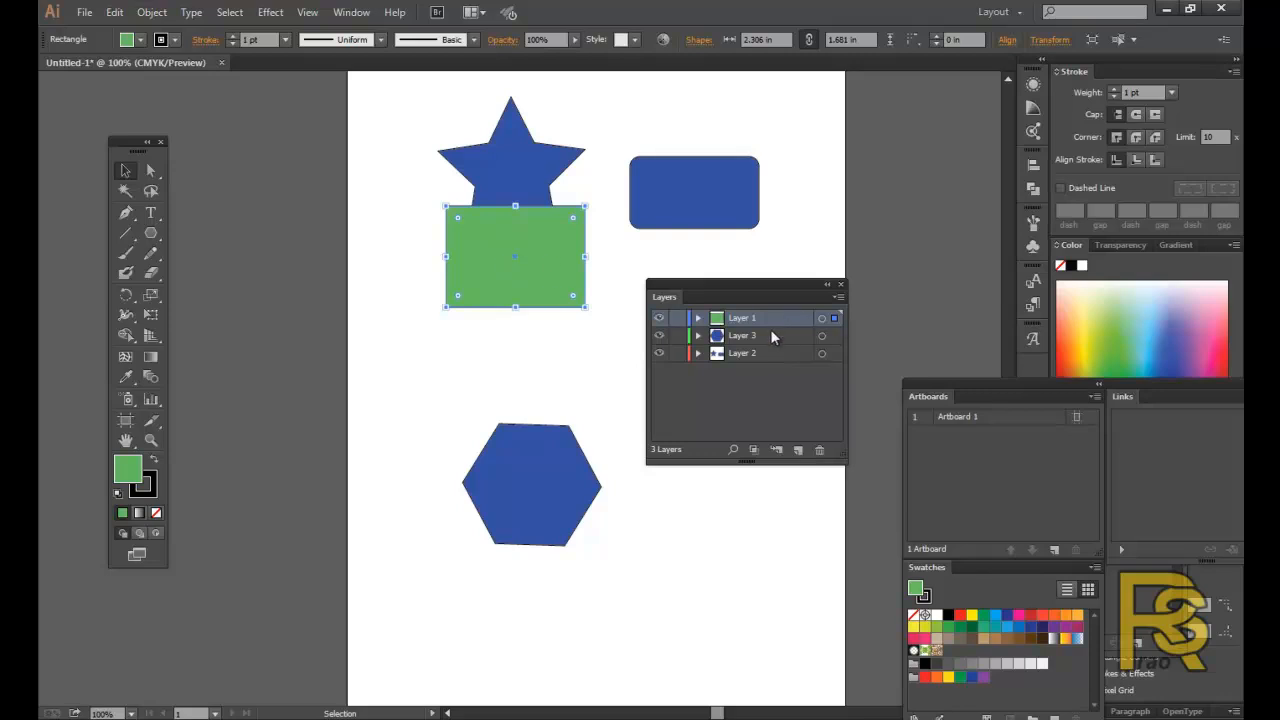
Move the green rectangle over the star and over the hexagon, leaving it in the gap between them.
left_click_drag(583, 264, 558, 216)
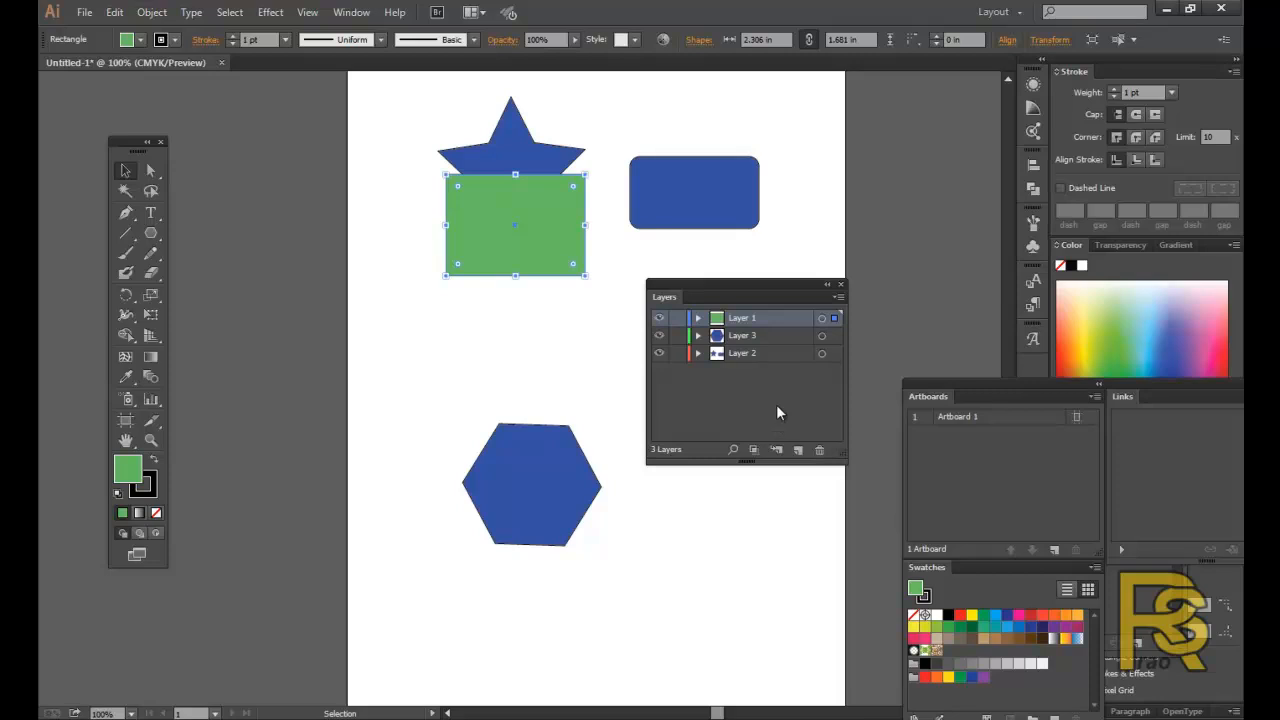
left_click_drag(541, 226, 560, 391)
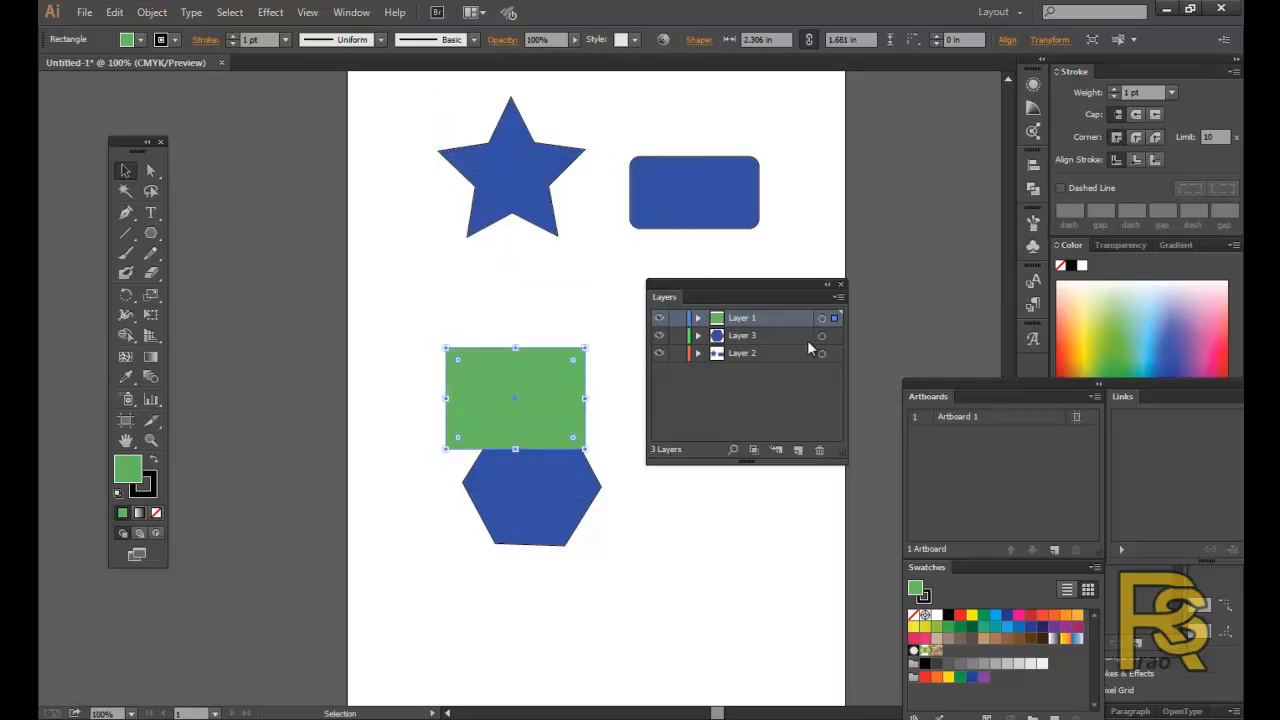
left_click_drag(561, 437, 562, 361)
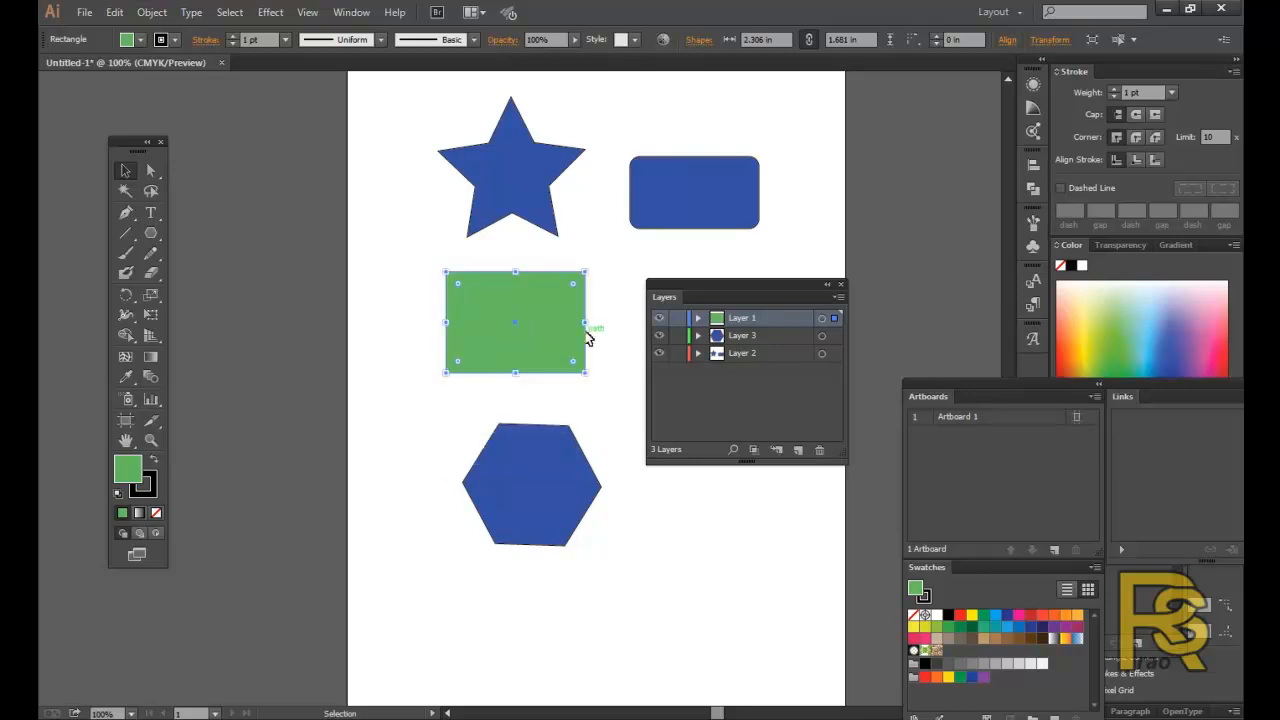
Move the star down to overlap the green rectangle and bring Layer 2 to the top of the layer stack.
left_click(774, 360)
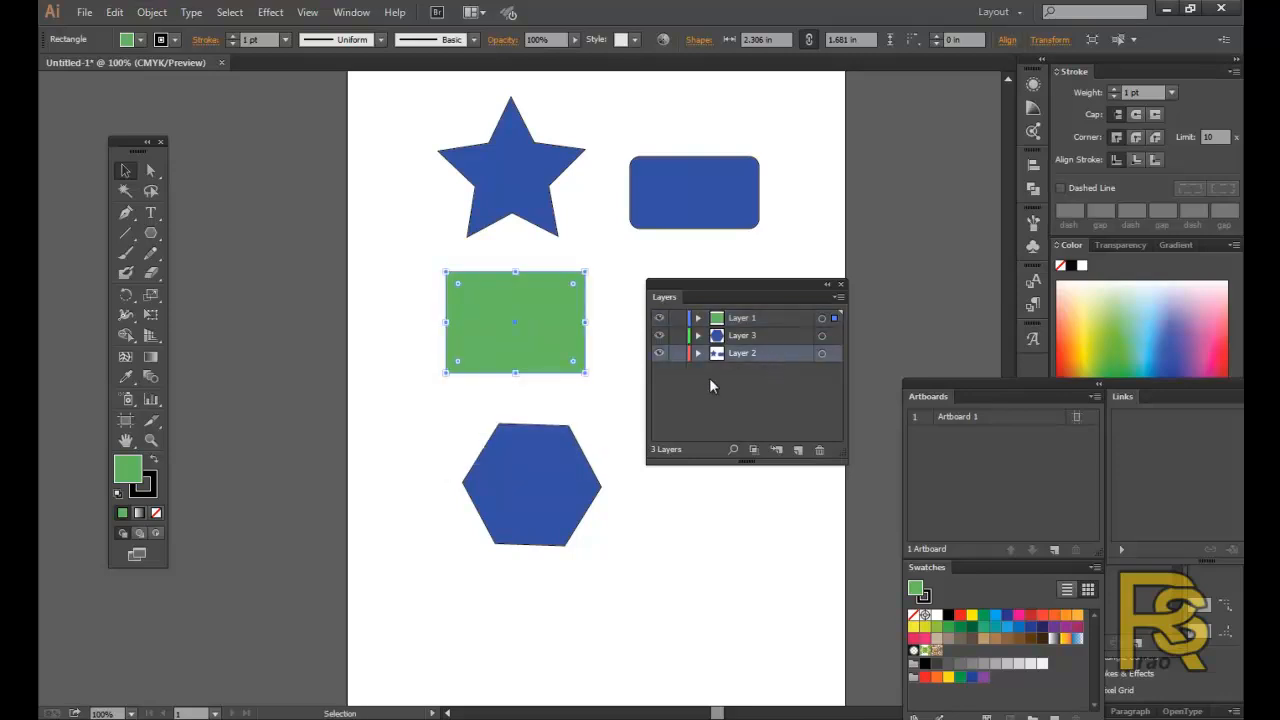
left_click_drag(556, 200, 545, 298)
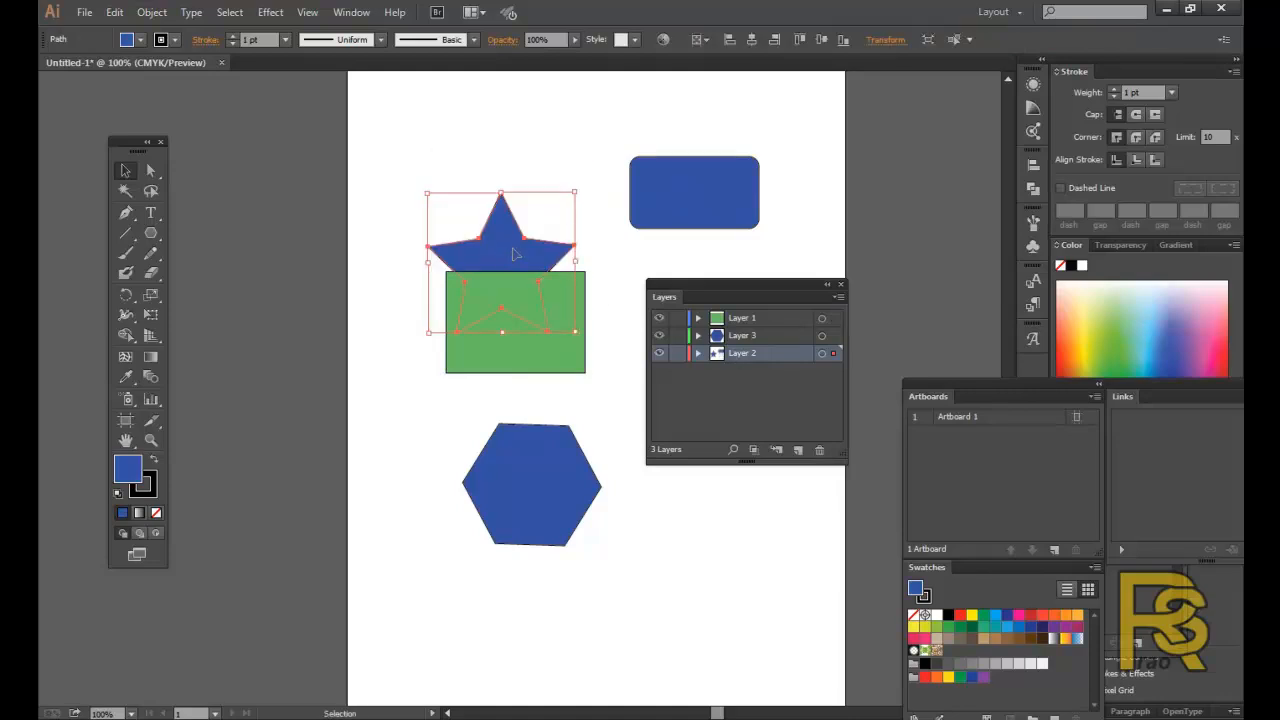
left_click_drag(512, 248, 526, 232)
left_click_drag(780, 354, 778, 313)
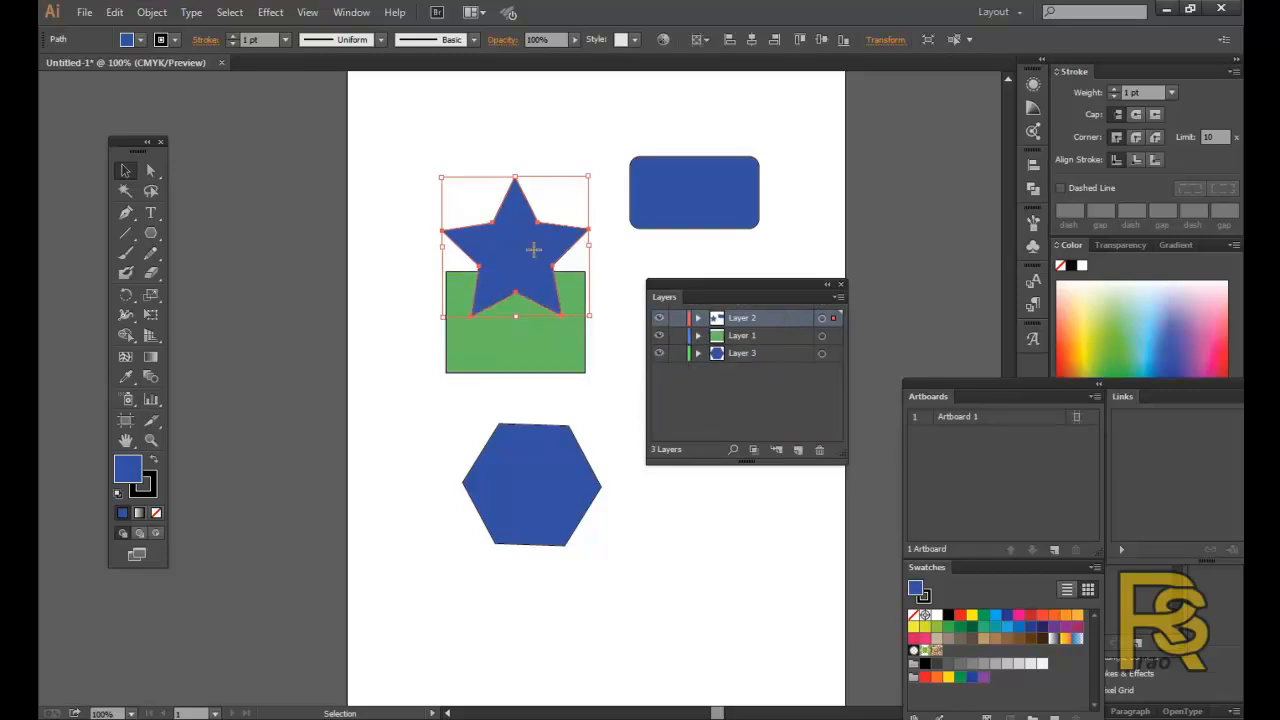
Shift the star around over the green rectangle, make Layer 3 active and leave the star at the rectangle's upper edge.
left_click_drag(549, 265, 549, 316)
left_click_drag(567, 277, 559, 283)
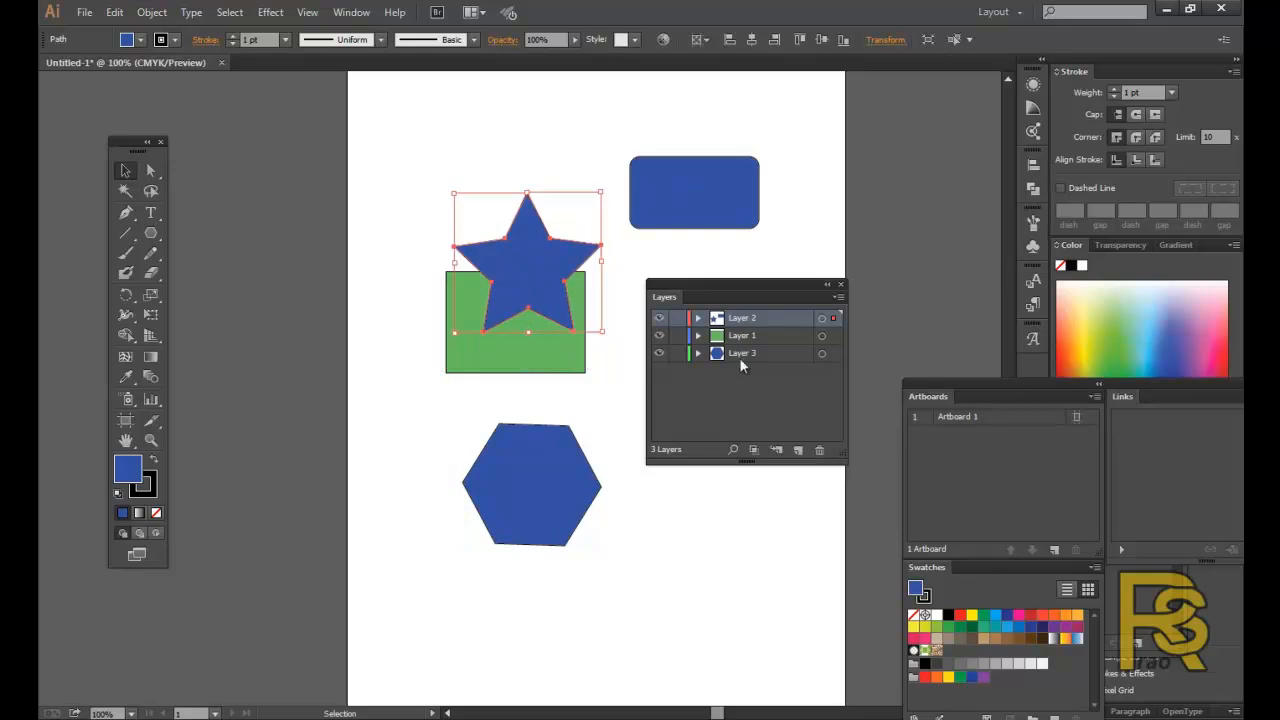
left_click(782, 354)
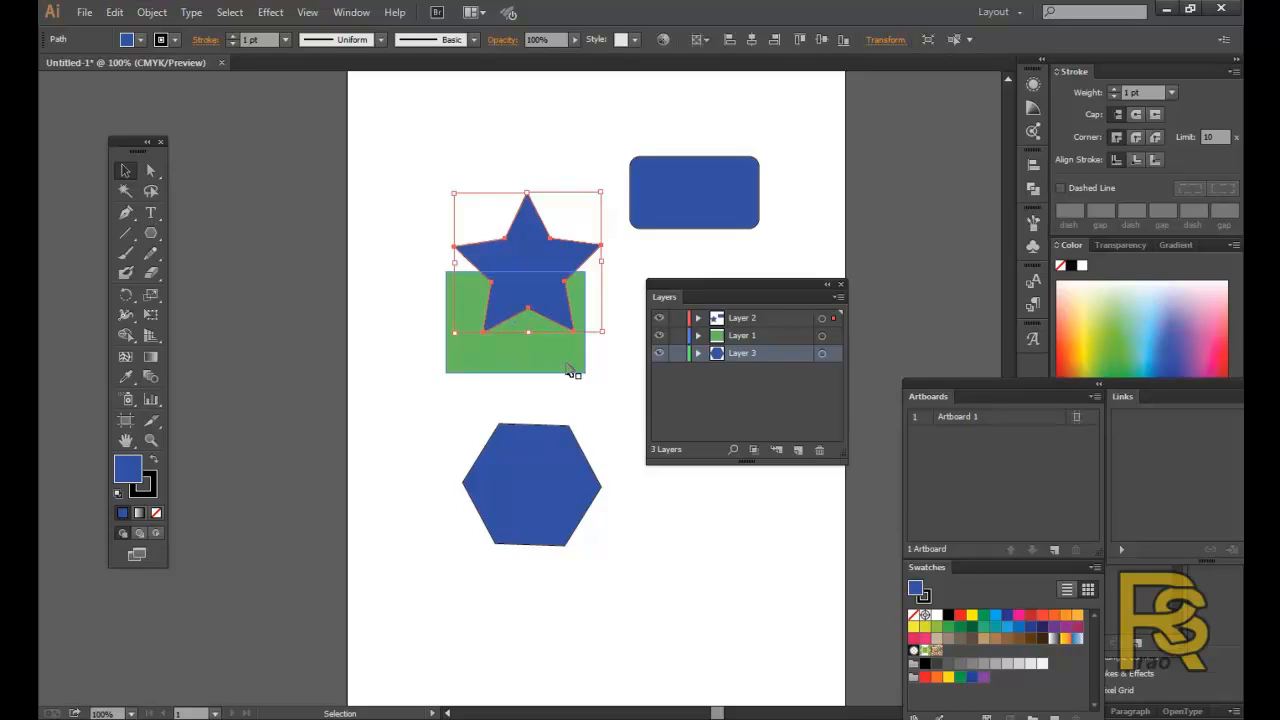
left_click(665, 535)
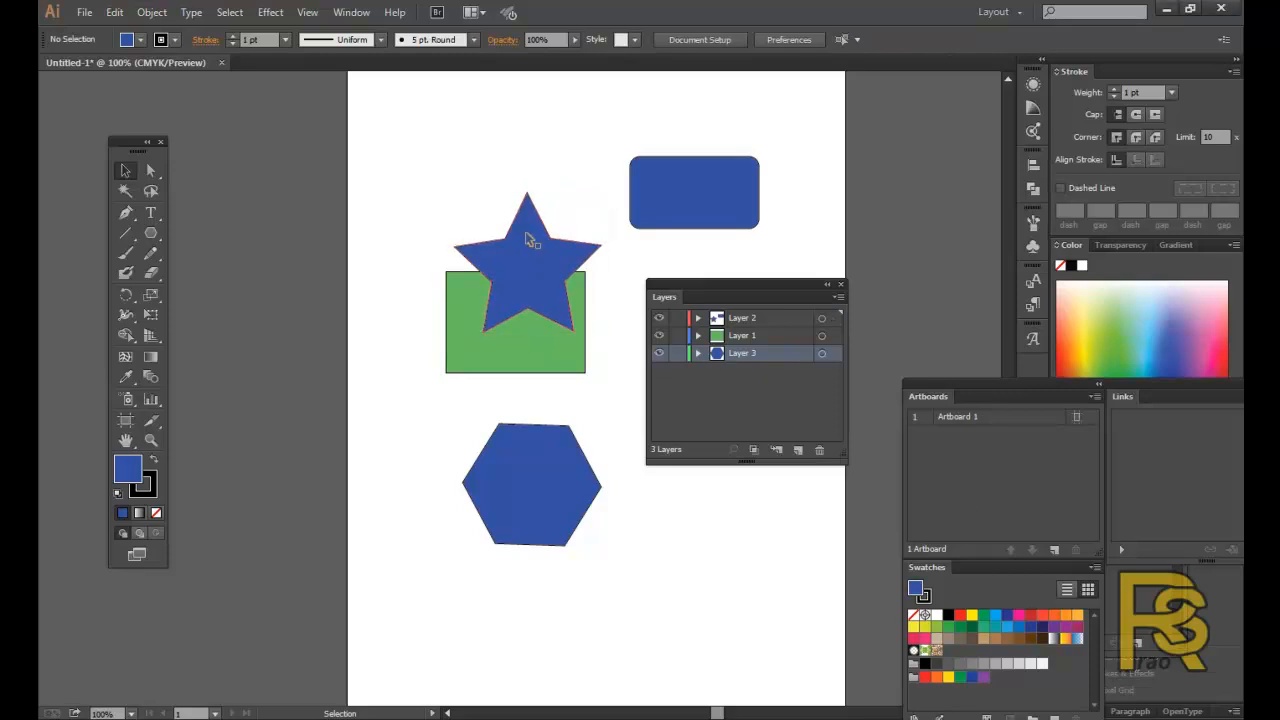
left_click_drag(508, 286, 530, 306)
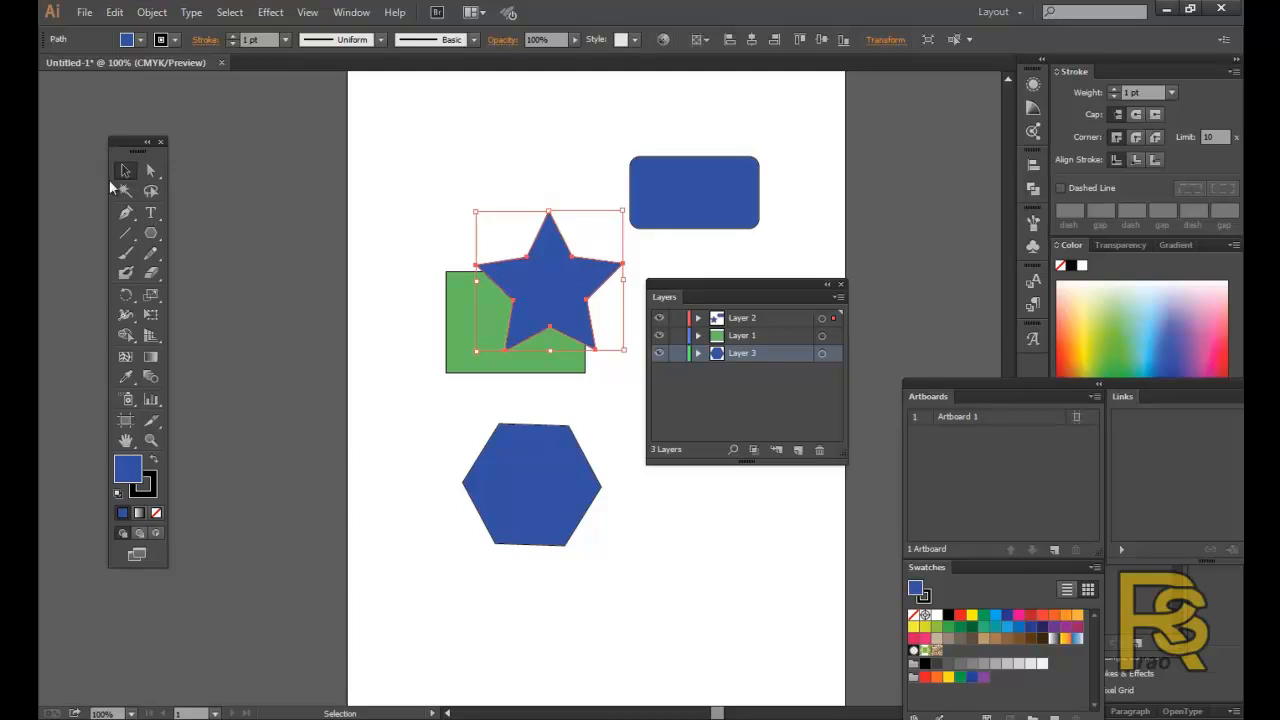
left_click_drag(519, 274, 476, 200)
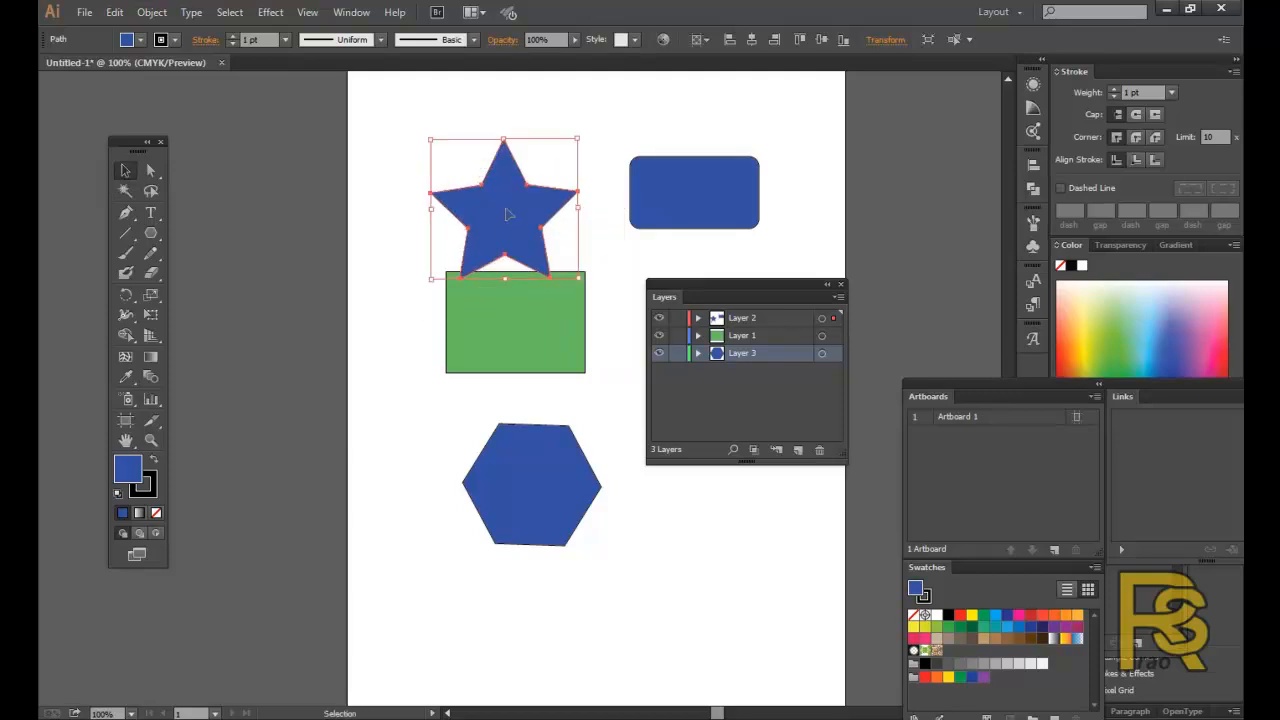
Reposition the green rectangle and the star so the star overlaps the rectangle's lower-left side.
left_click(540, 342)
mouse_move(553, 317)
left_mouse_down()
mouse_move(580, 340)
mouse_move(541, 274)
mouse_move(538, 321)
mouse_move(555, 351)
mouse_move(519, 349)
mouse_move(558, 335)
mouse_move(545, 311)
left_mouse_up()
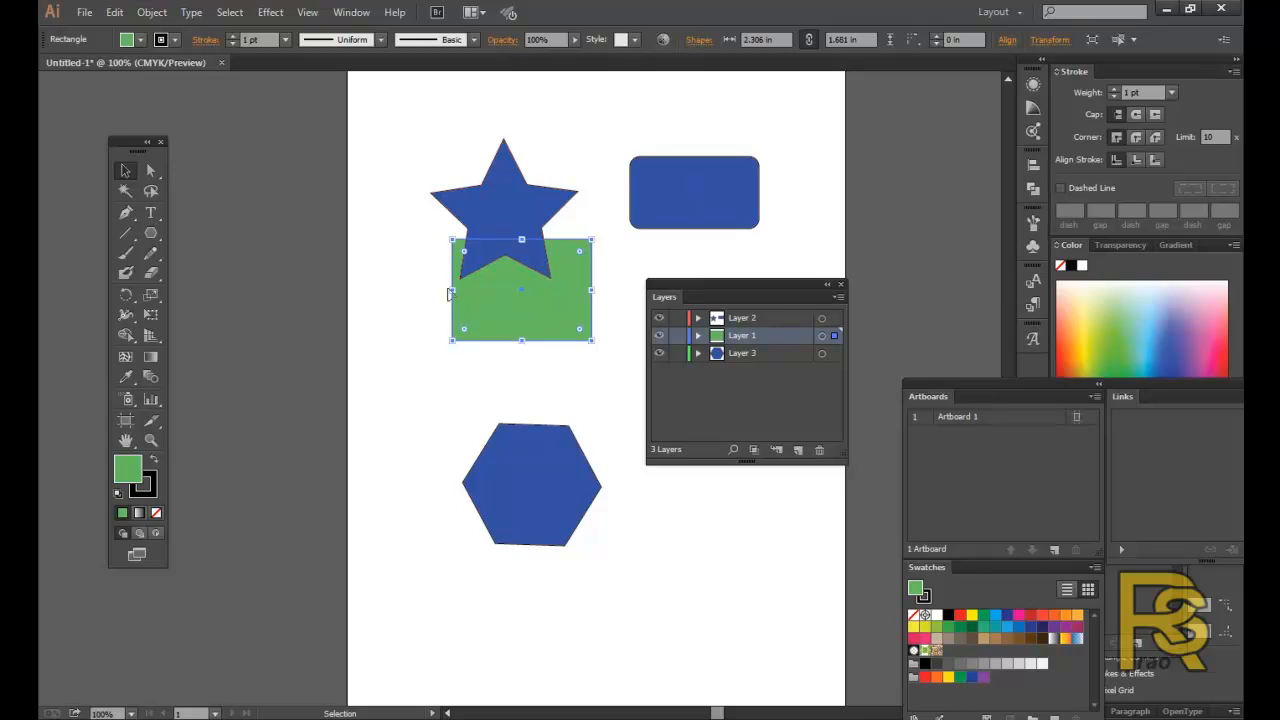
left_click_drag(530, 308, 436, 323)
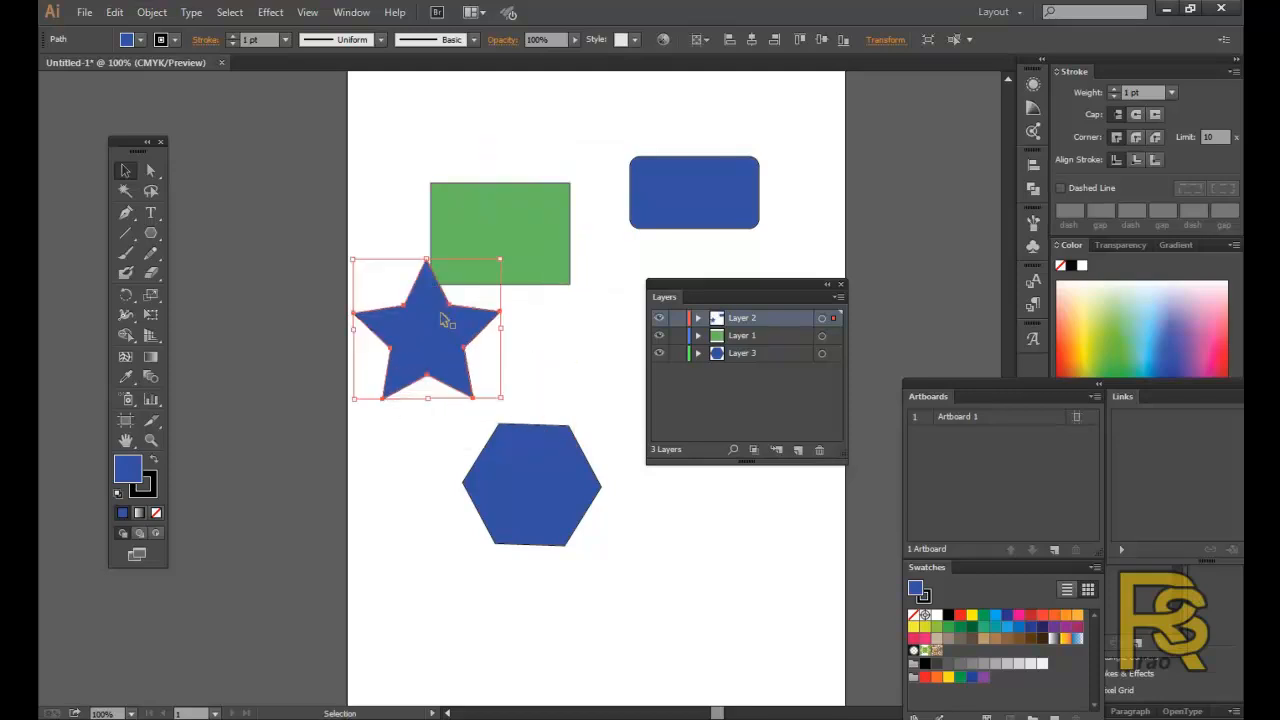
left_click(528, 233)
left_click_drag(528, 233, 530, 313)
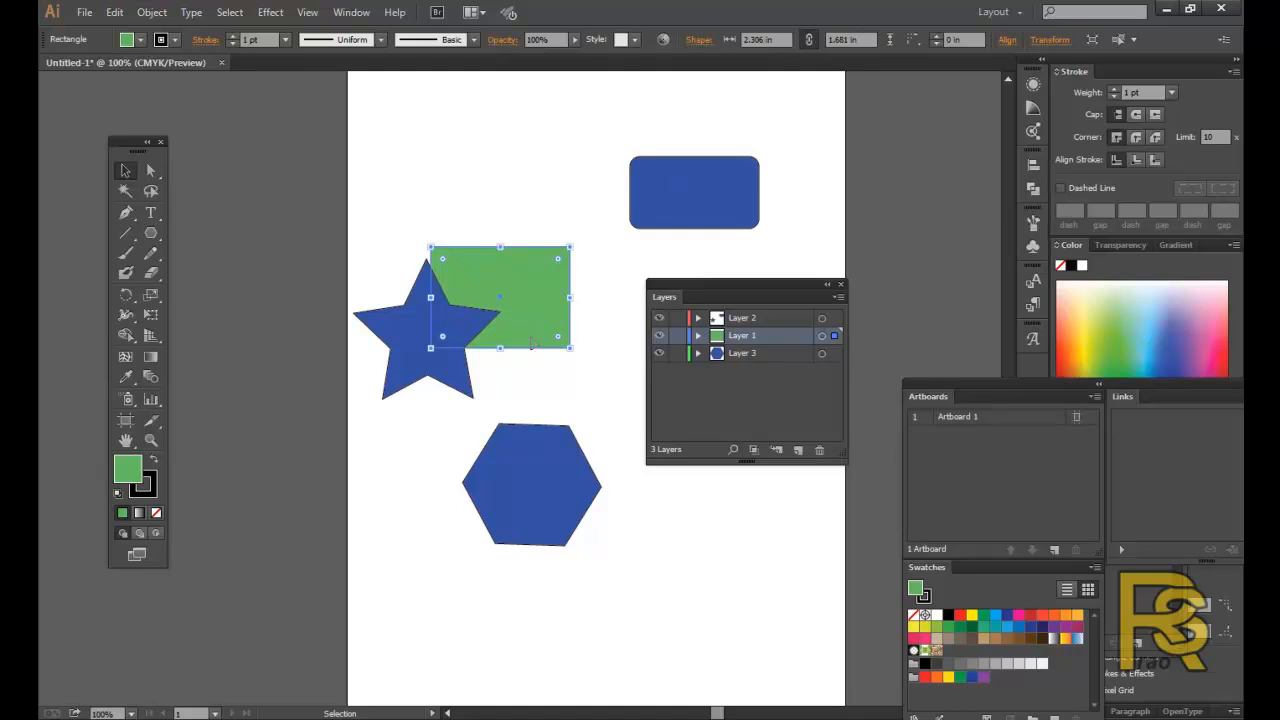
Enlarge the green rectangle to about 2.99 × 2.54 in and place it partly under the star, above the hexagon.
left_click(535, 459)
left_click(536, 323)
left_click_drag(532, 297, 567, 310)
left_click_drag(605, 360, 643, 412)
left_click_drag(613, 393, 610, 368)
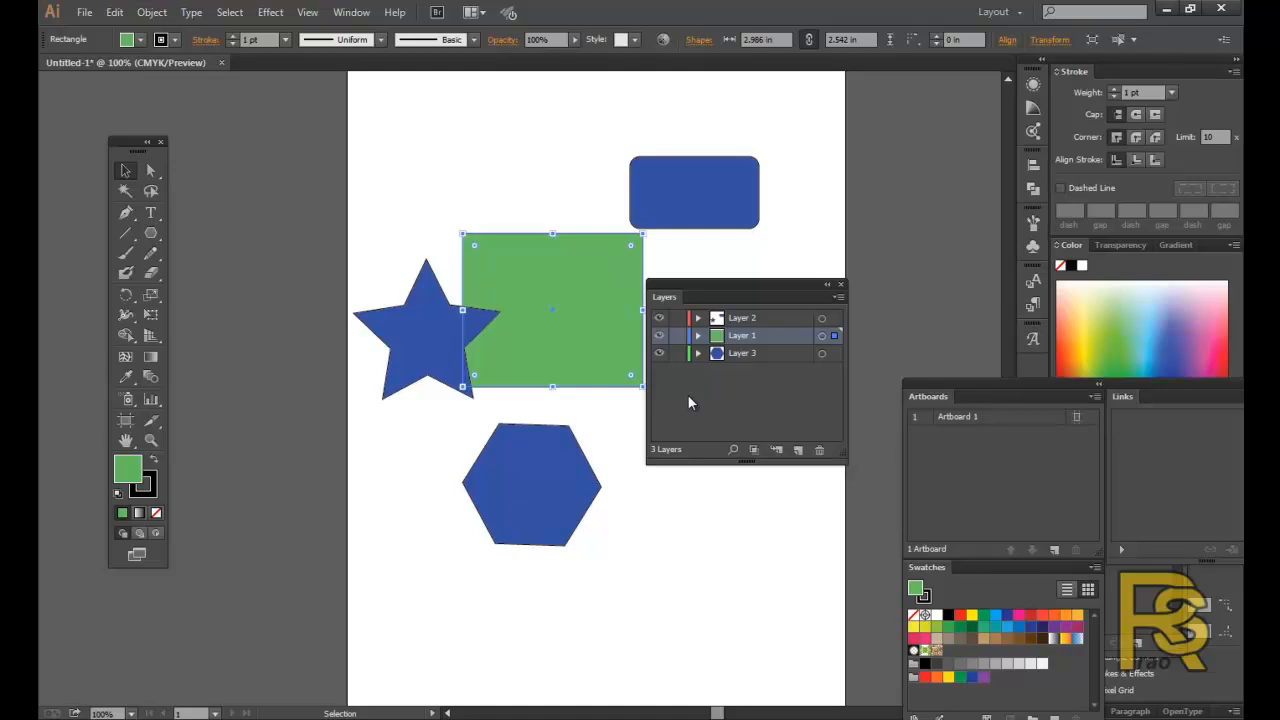
left_click_drag(615, 323, 602, 325)
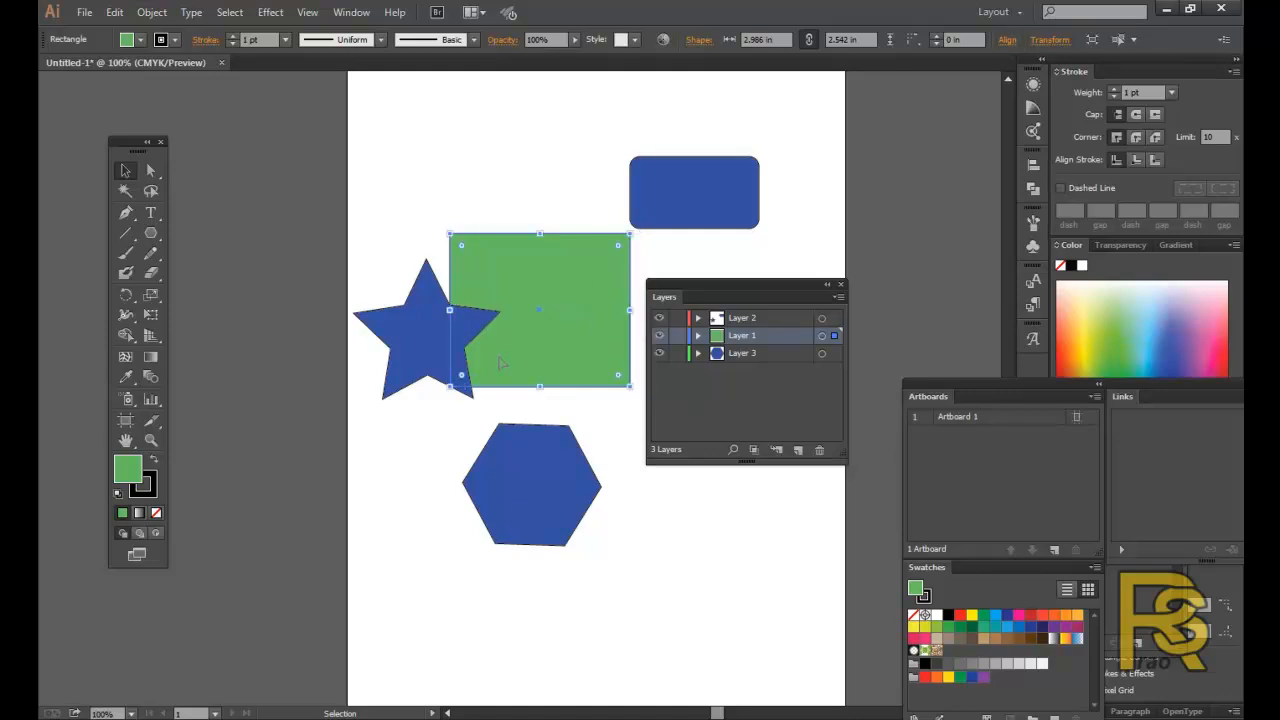
Select the star, hexagon and green rectangle in turn to see which layer each belongs to.
left_click(420, 335)
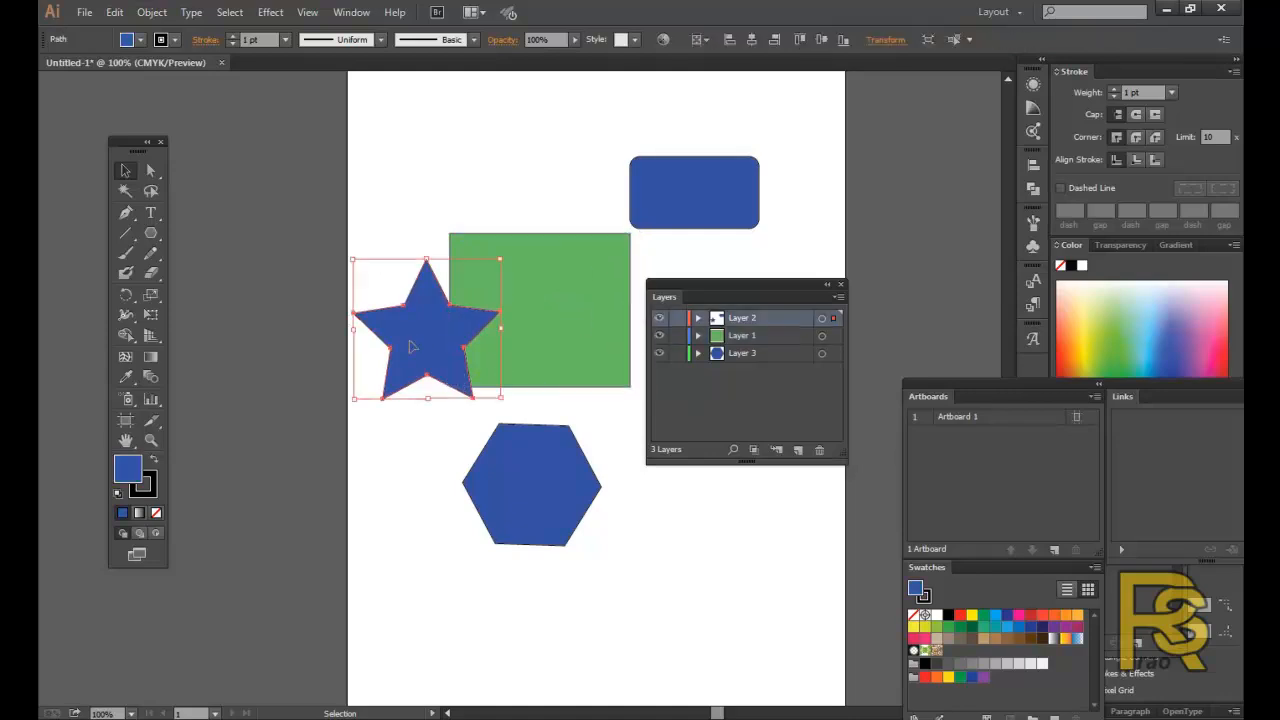
left_click(533, 499)
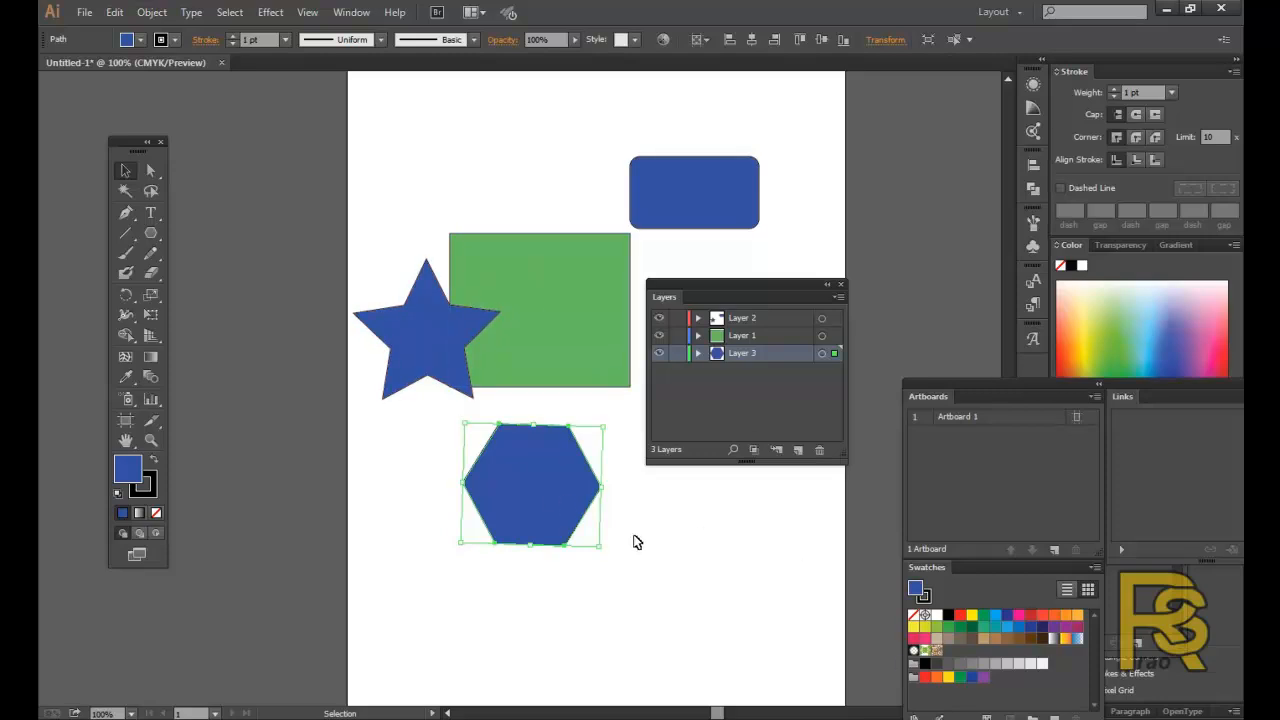
left_click(568, 378)
left_click(423, 343)
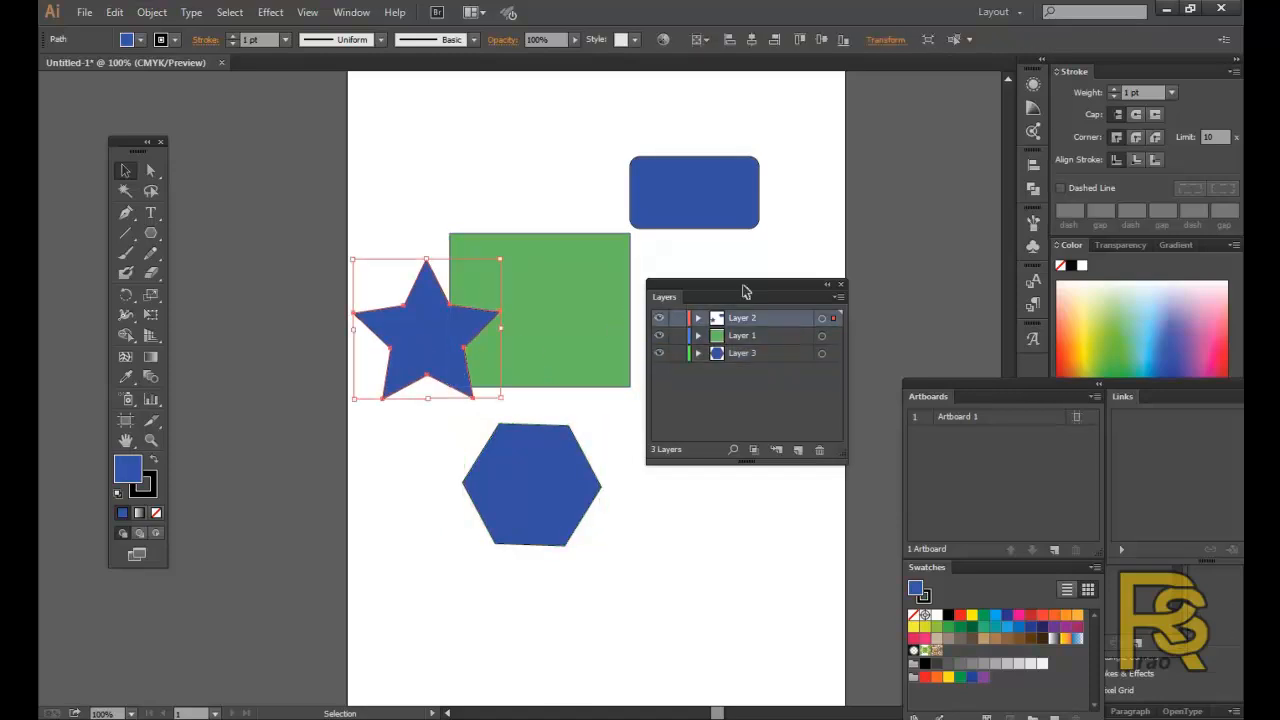
Lock Layer 2 and try to select the star on it several times.
left_click(677, 318)
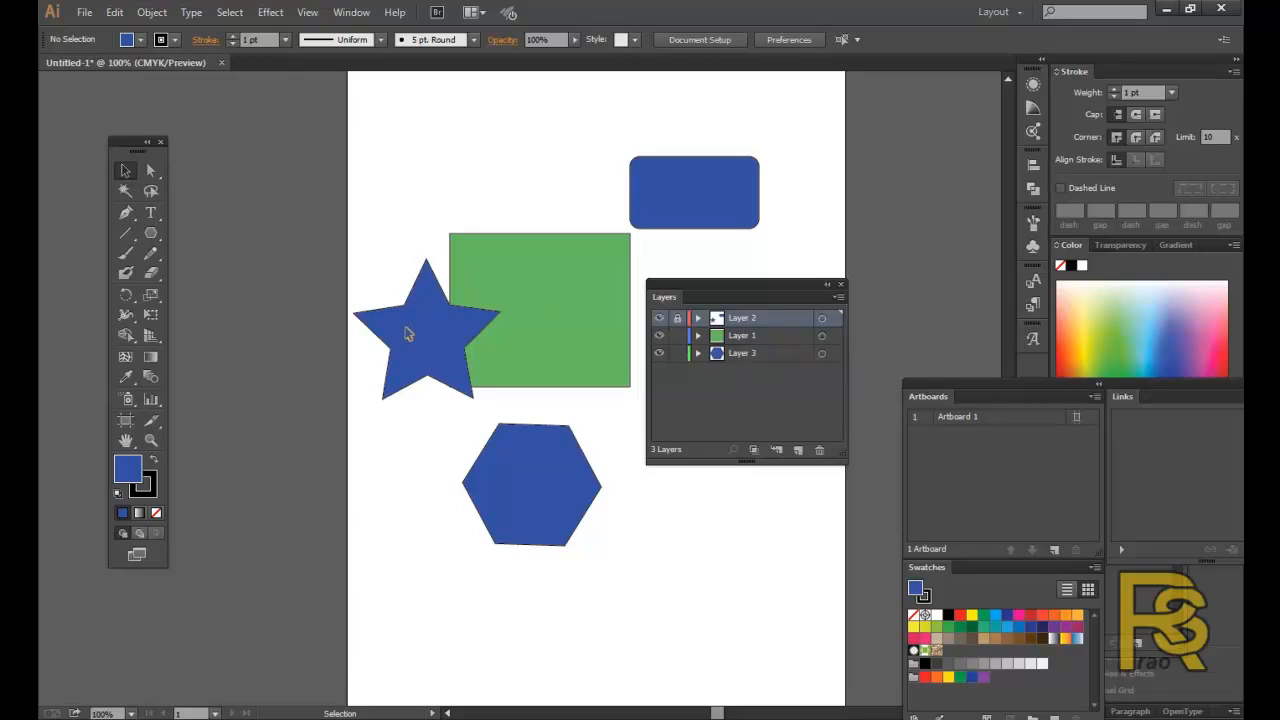
left_click(455, 368)
left_click(431, 350)
left_click(464, 379)
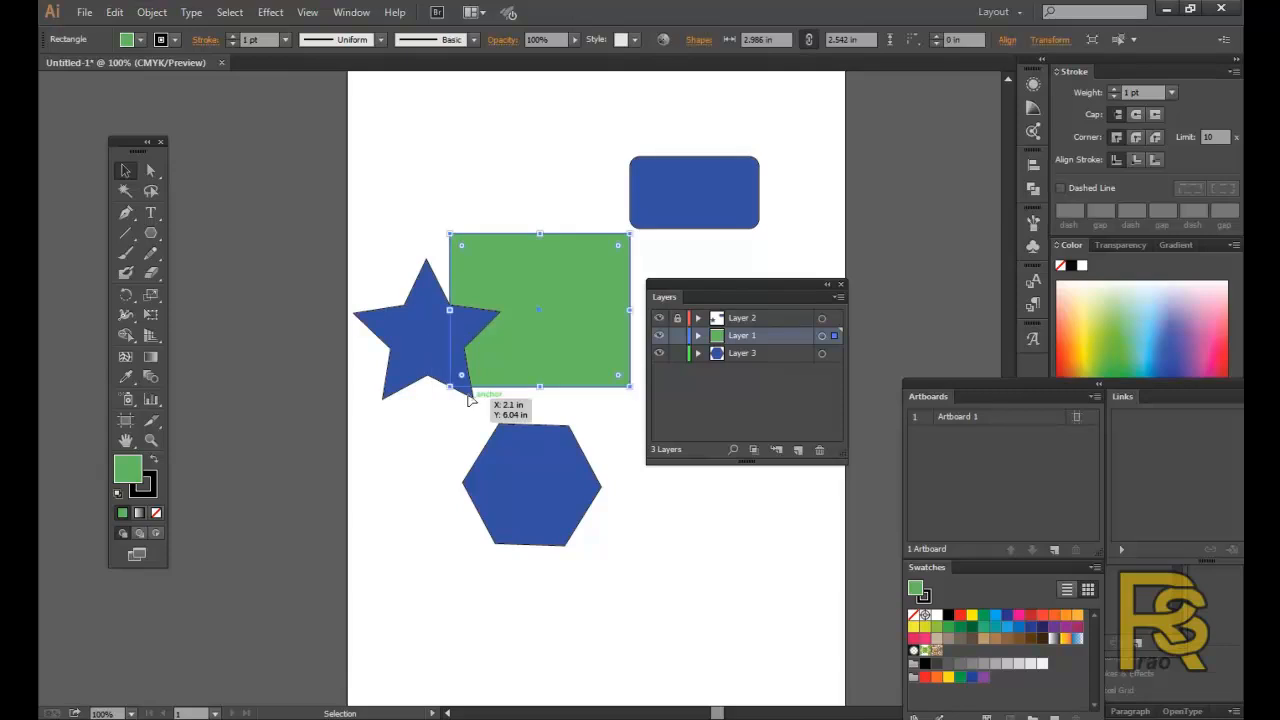
left_click(418, 336)
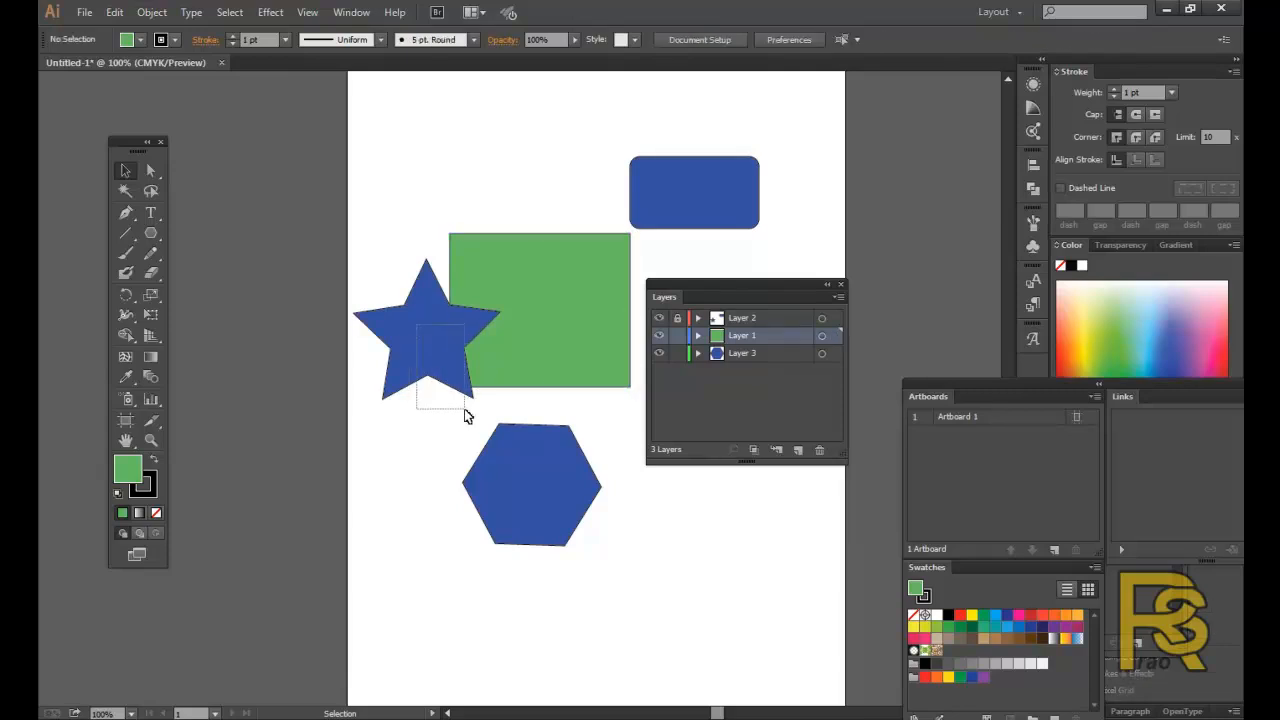
left_click(455, 384)
left_click_drag(425, 350, 472, 422)
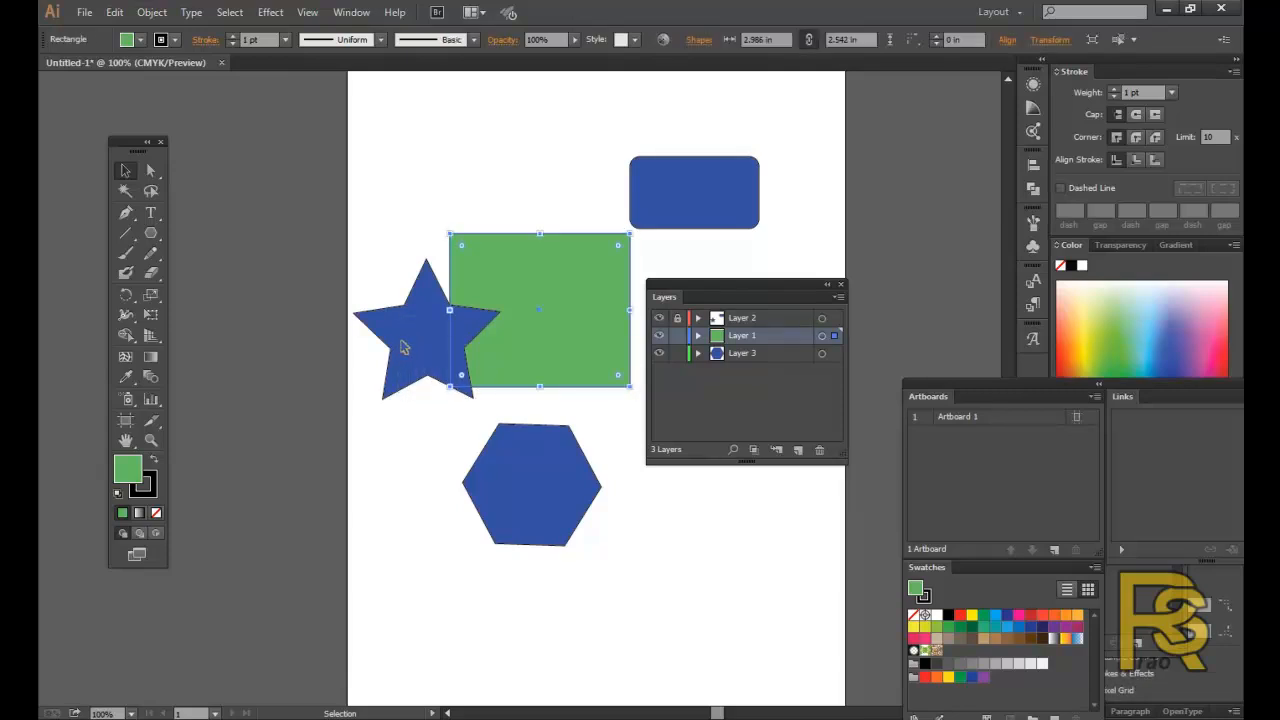
left_click(429, 344)
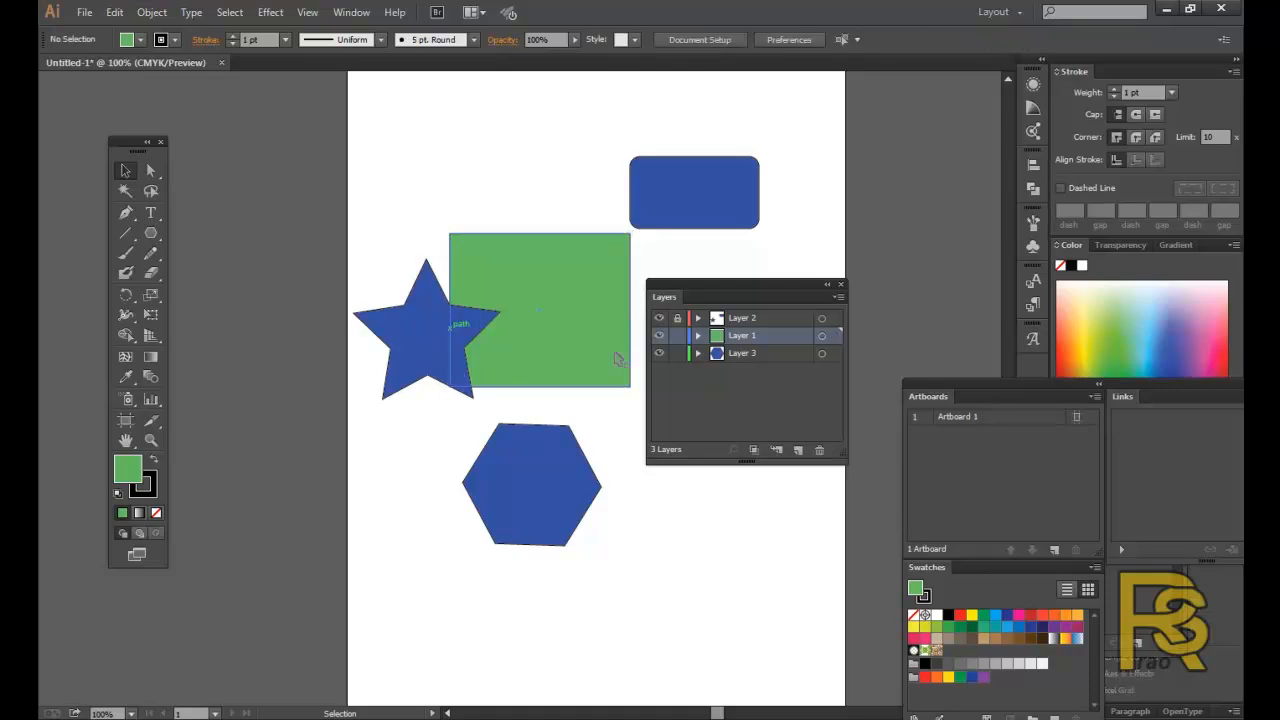
Move the green rectangle down and the hexagon slightly right so they overlap, and lock Layer 3.
left_click_drag(553, 312, 549, 421)
left_click_drag(530, 520, 576, 509)
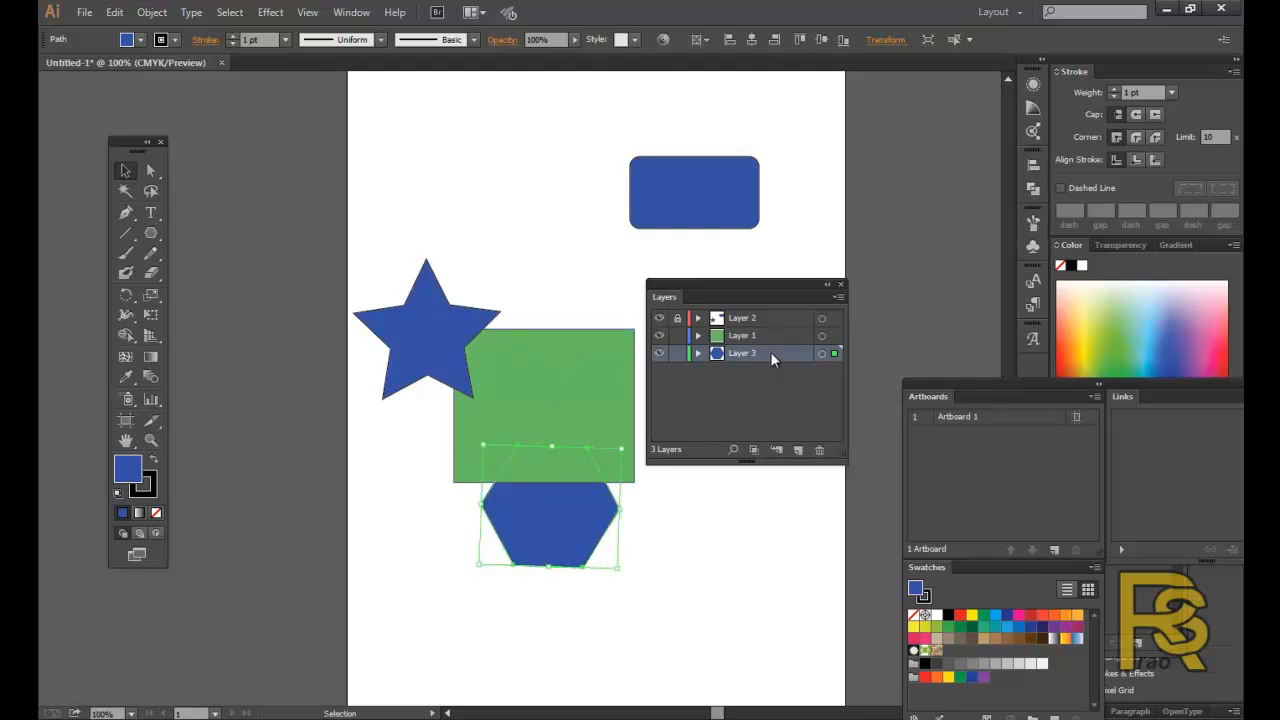
left_click(678, 354)
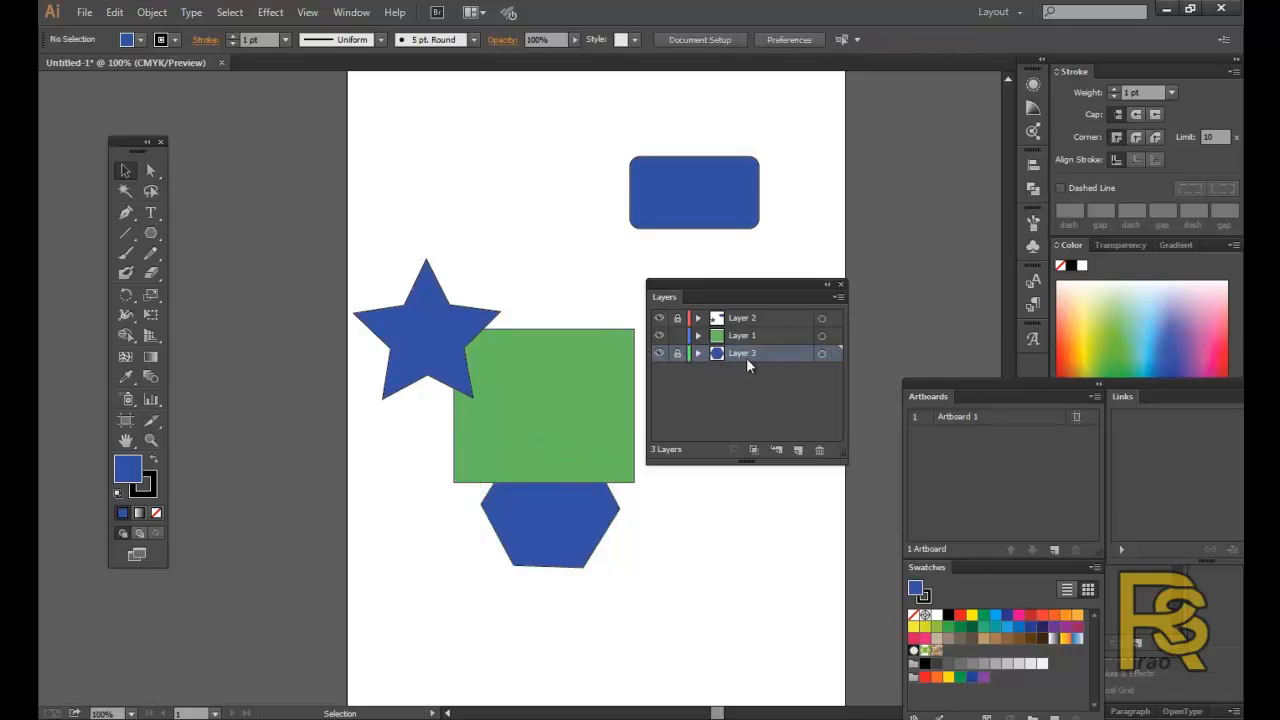
Move the green rectangle behind the star and back beside it, and try to select the hexagon on locked Layer 3.
left_click_drag(571, 380, 480, 376)
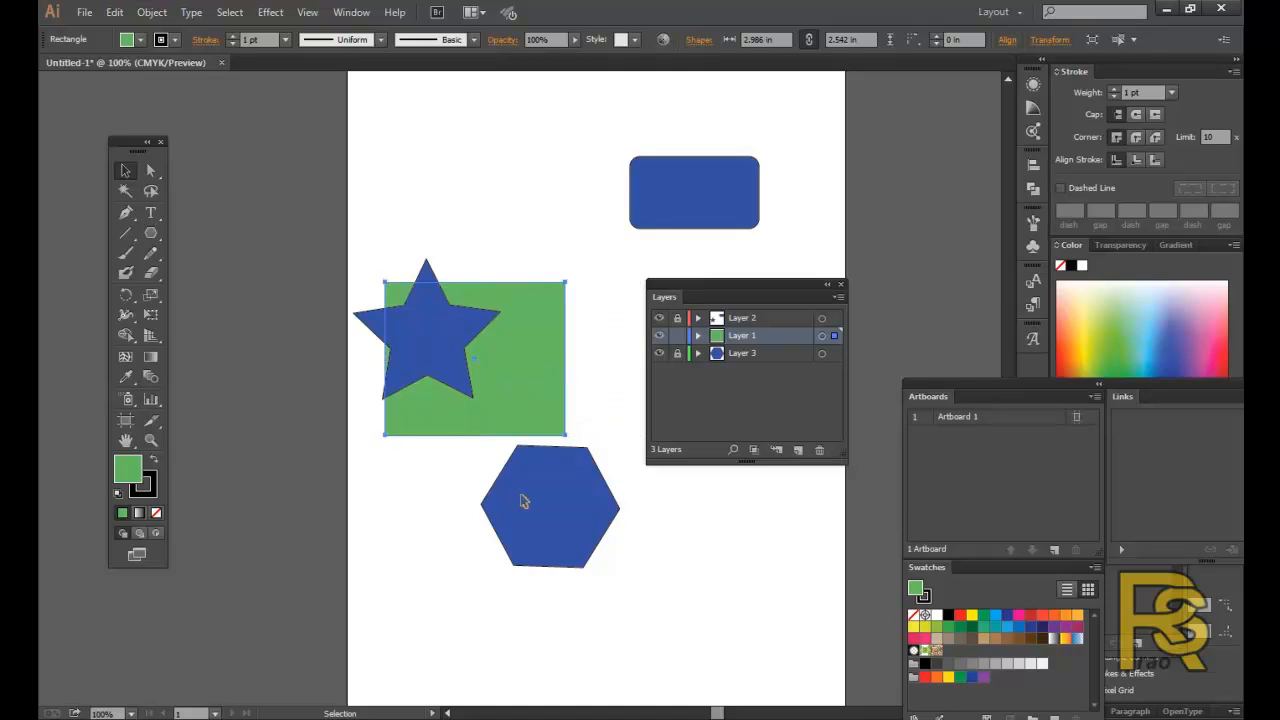
left_click(521, 500)
left_click_drag(432, 329, 531, 390)
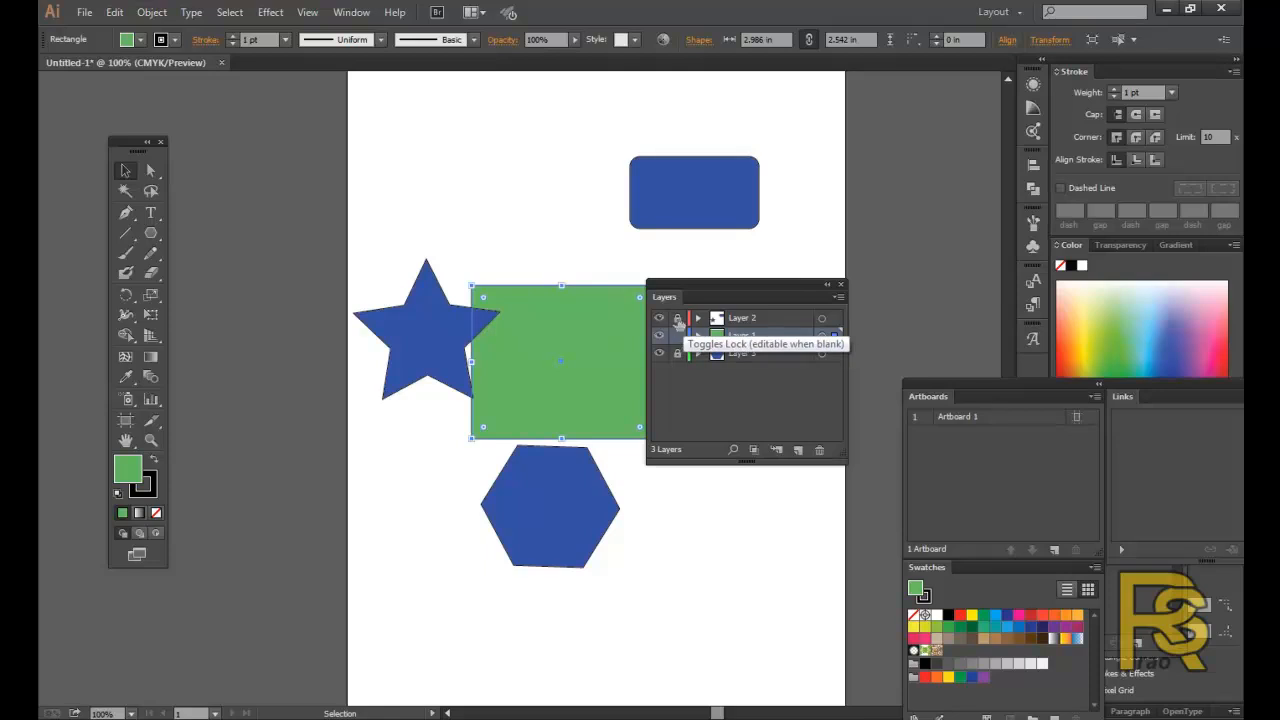
Unlock Layer 2 and Layer 3 and reposition the star, hexagon and green rectangle, leaving the rectangle overlapping the hexagon.
left_click(677, 318)
left_click(677, 353)
left_click_drag(429, 322, 434, 220)
left_click_drag(494, 371, 434, 354)
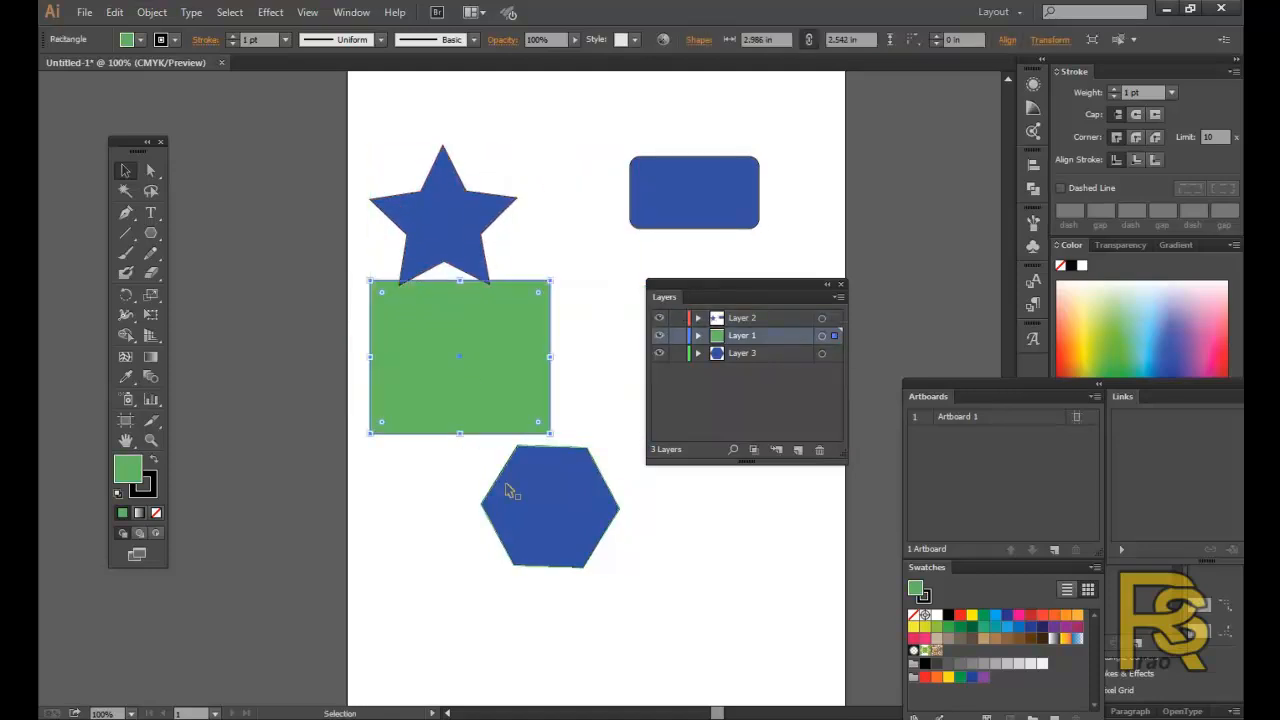
left_click(550, 495)
left_click_drag(550, 495, 487, 477)
left_click(470, 348)
left_click_drag(474, 345, 540, 341)
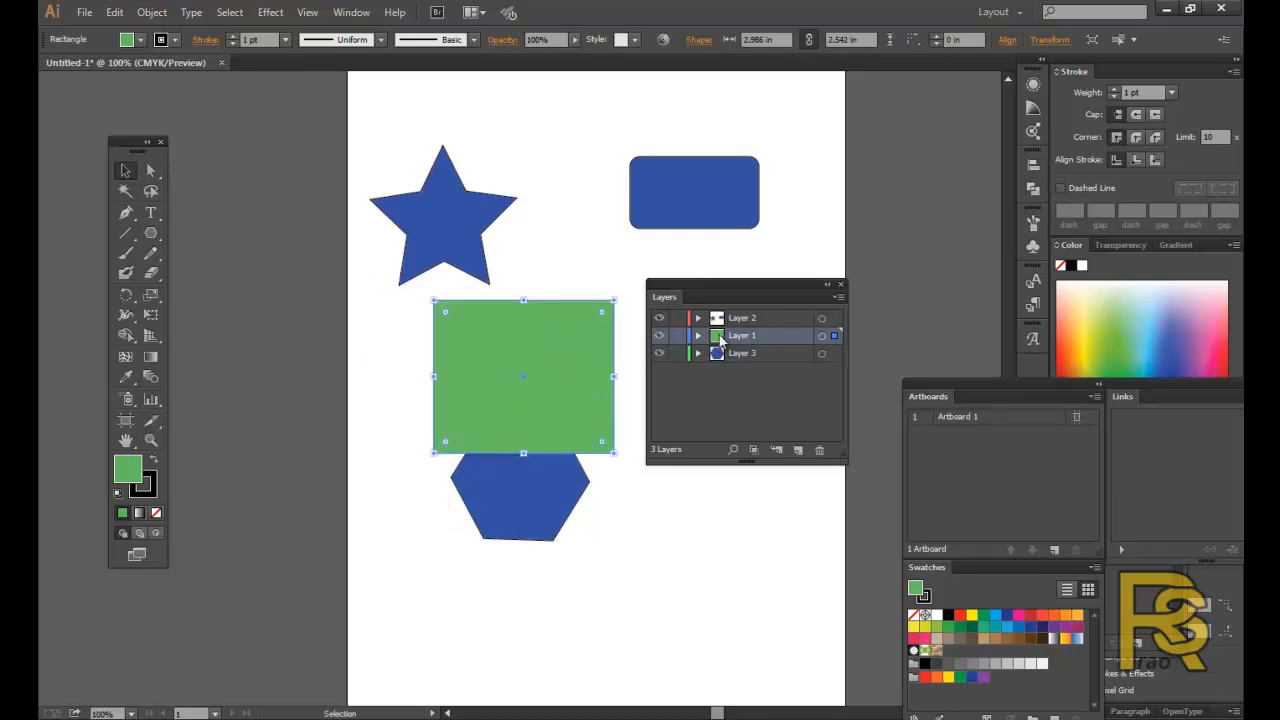
Lock Layer 1, try to select the green rectangle on it, and move the hexagon left.
left_click(677, 337)
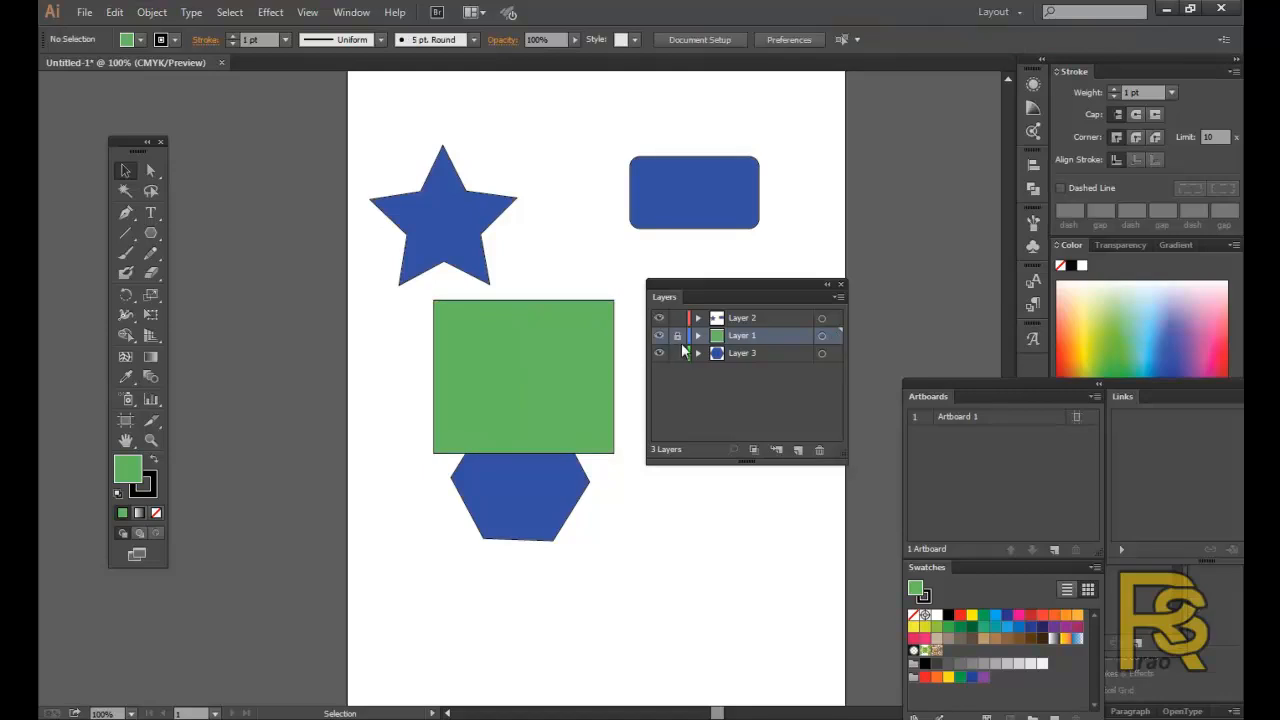
left_click(520, 480)
left_click(529, 395)
left_click(517, 492)
left_click_drag(548, 483, 443, 476)
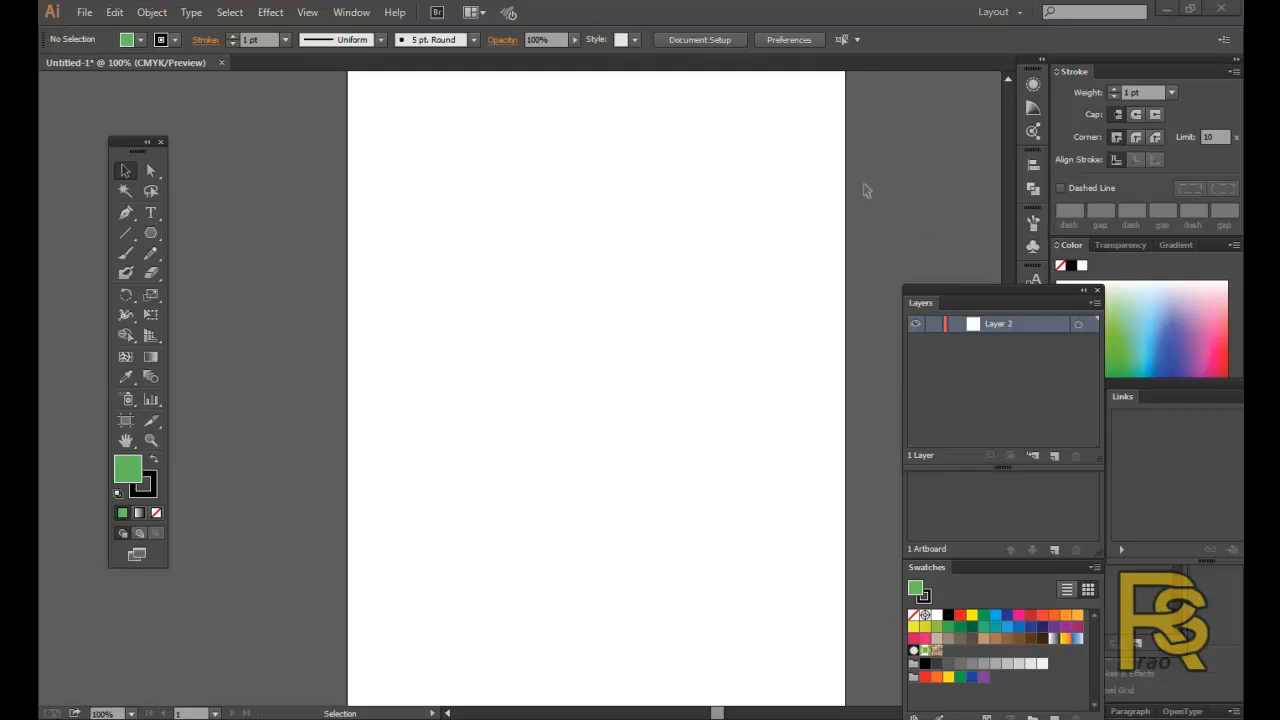
Show the Pathfinder panel and float it over the artboard beside the Align panel.
left_click(343, 12)
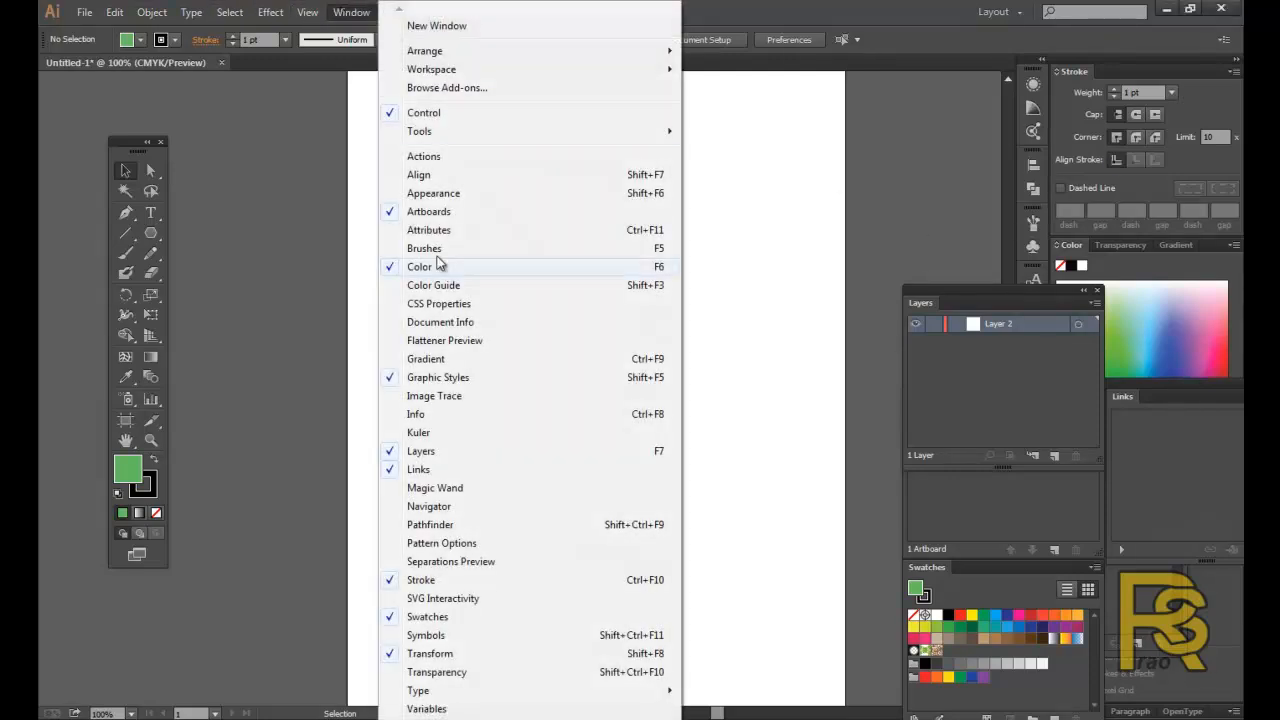
left_click(437, 528)
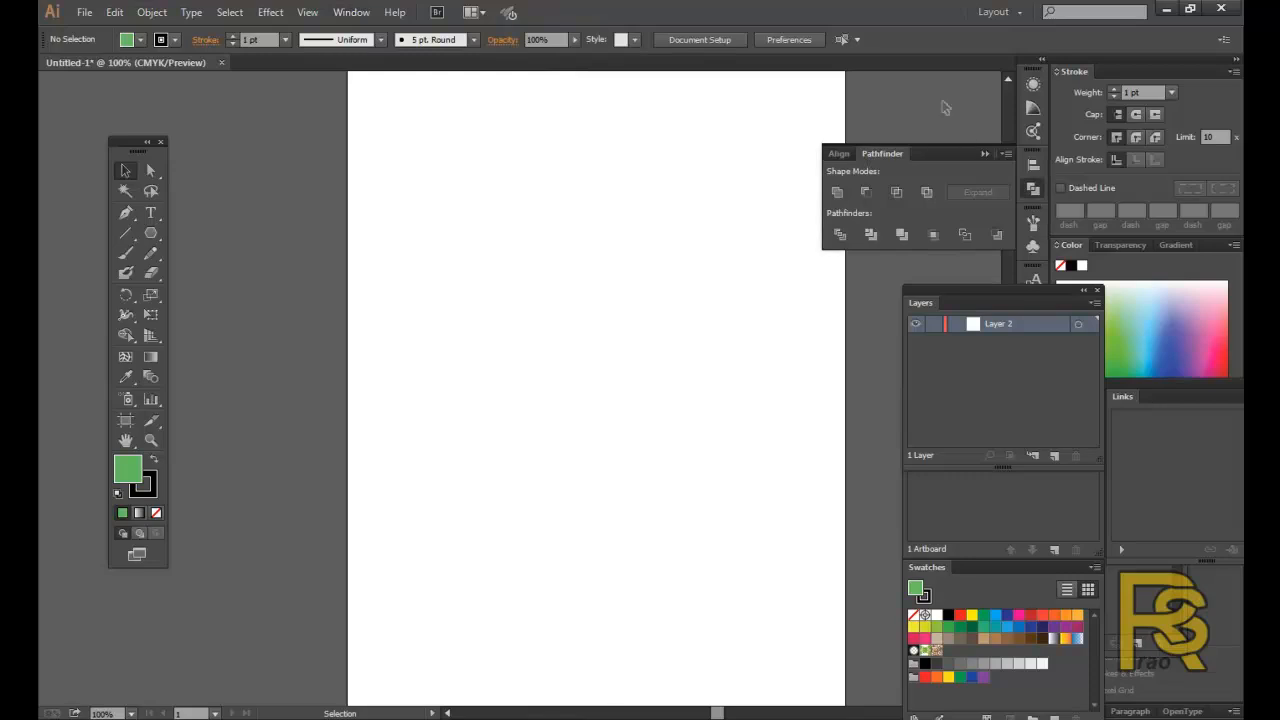
left_click_drag(884, 153, 484, 224)
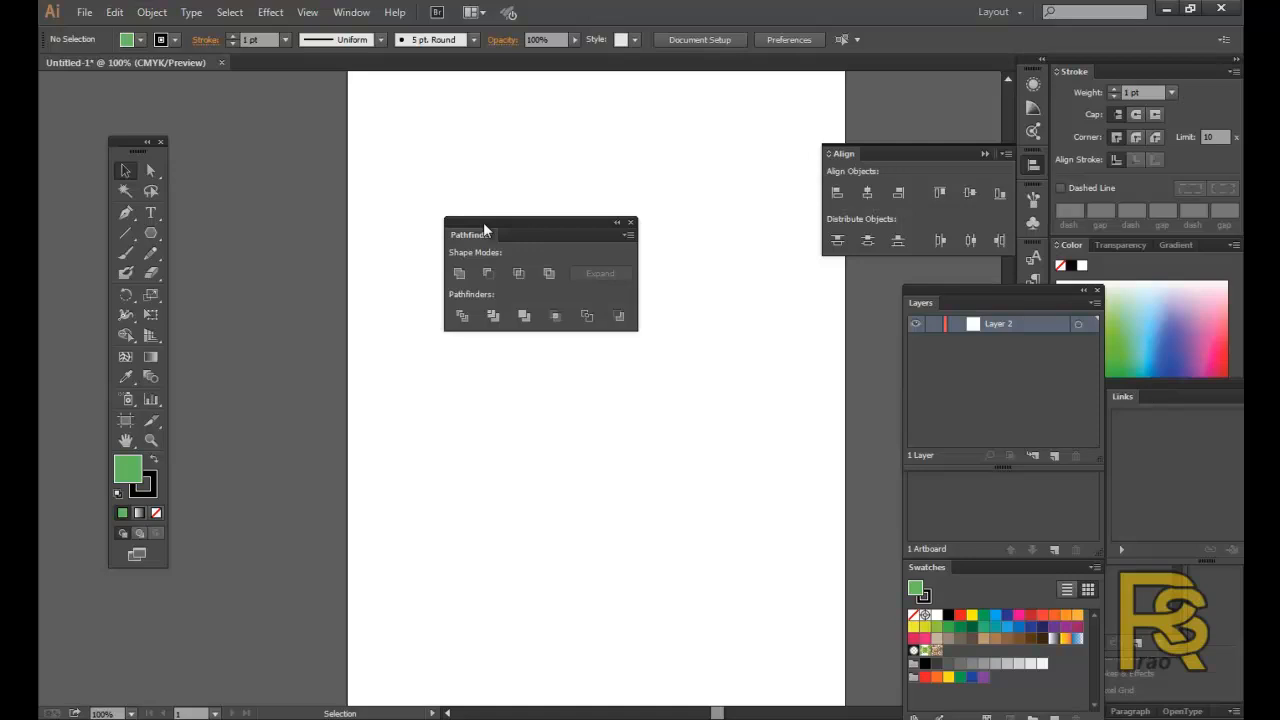
left_click_drag(484, 228, 636, 205)
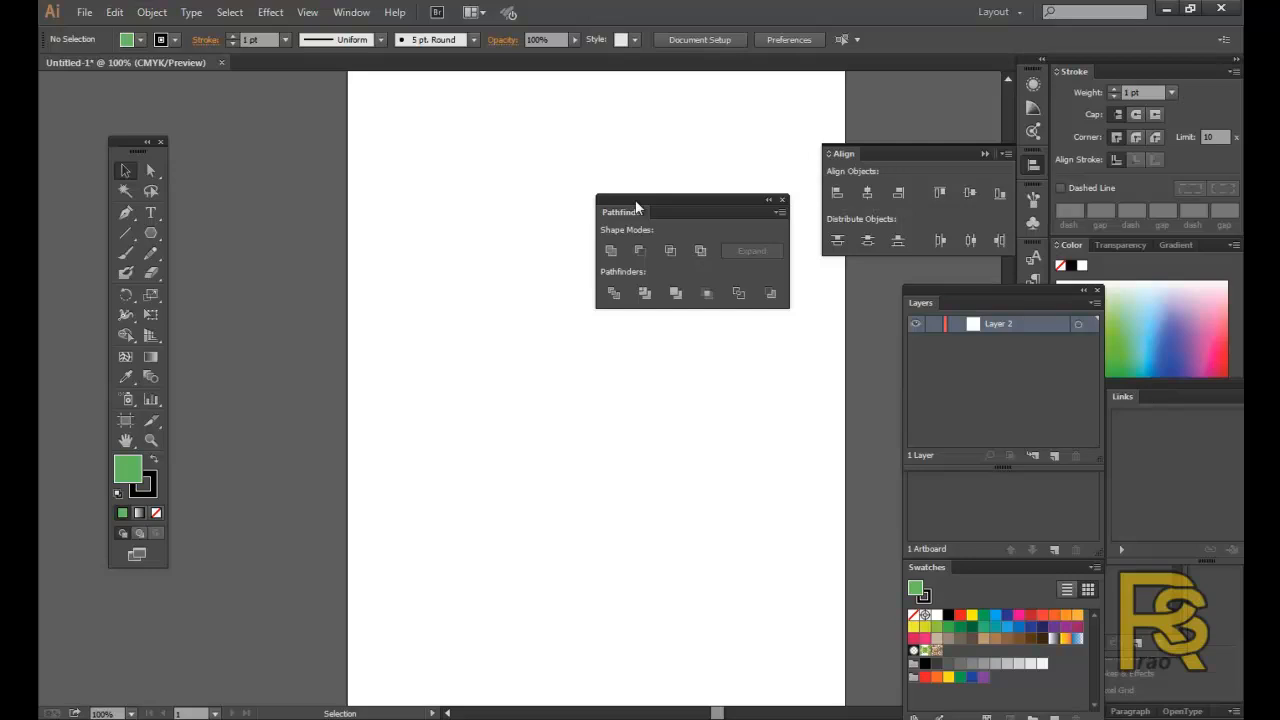
left_click_drag(636, 205, 431, 218)
left_click(350, 12)
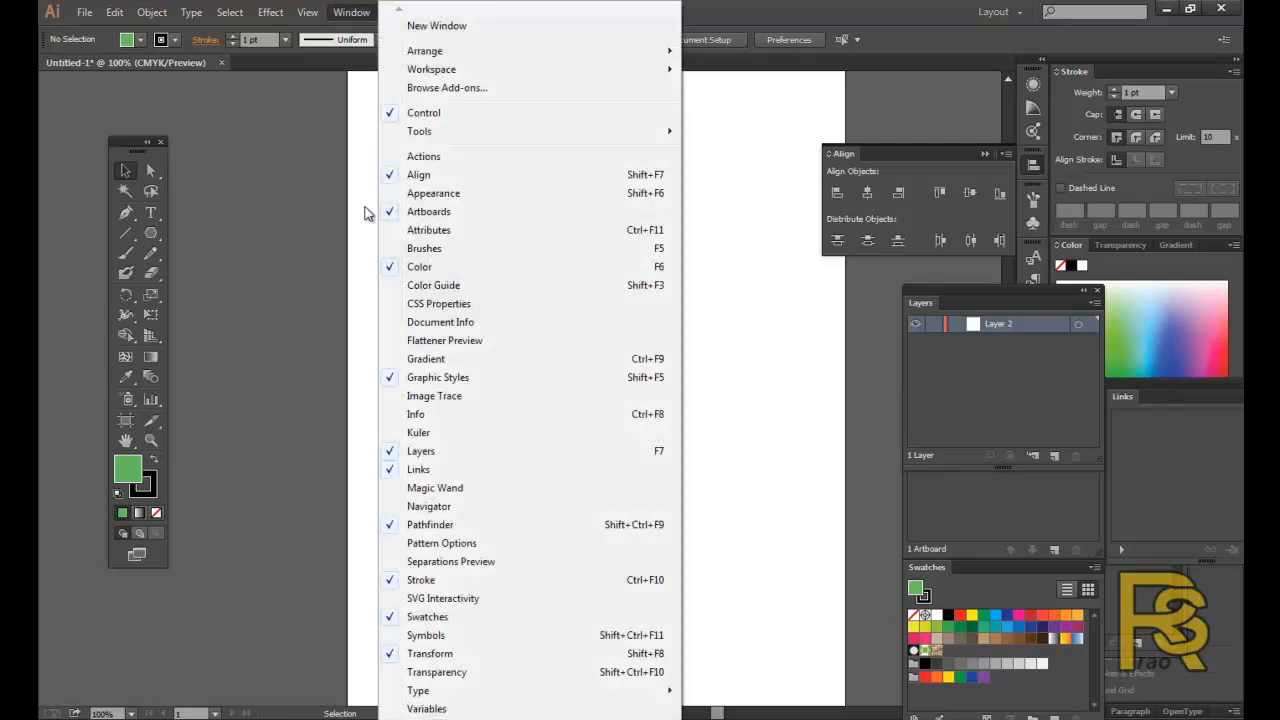
left_click(790, 212)
left_click_drag(479, 208, 759, 255)
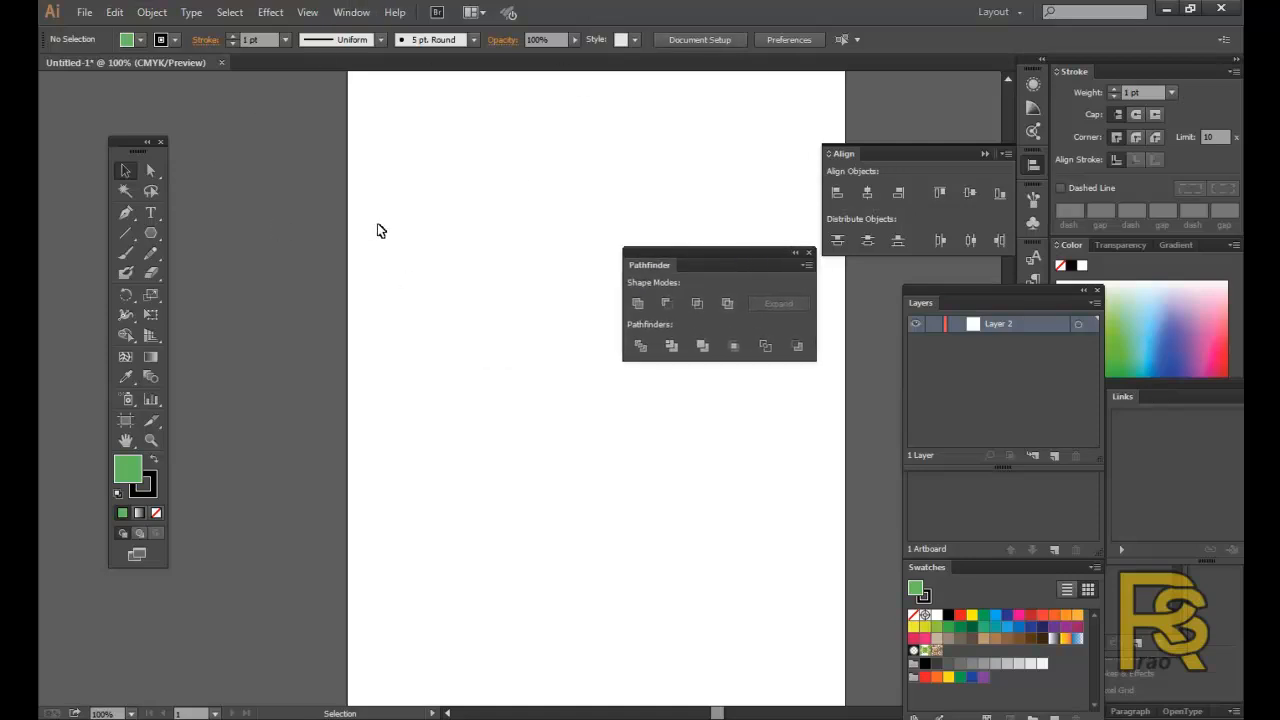
Draw a green rounded rectangle about 4.65 × 3.15 in on the lower artboard and shift it slightly left.
left_click(150, 233)
left_click_drag(150, 233, 208, 252)
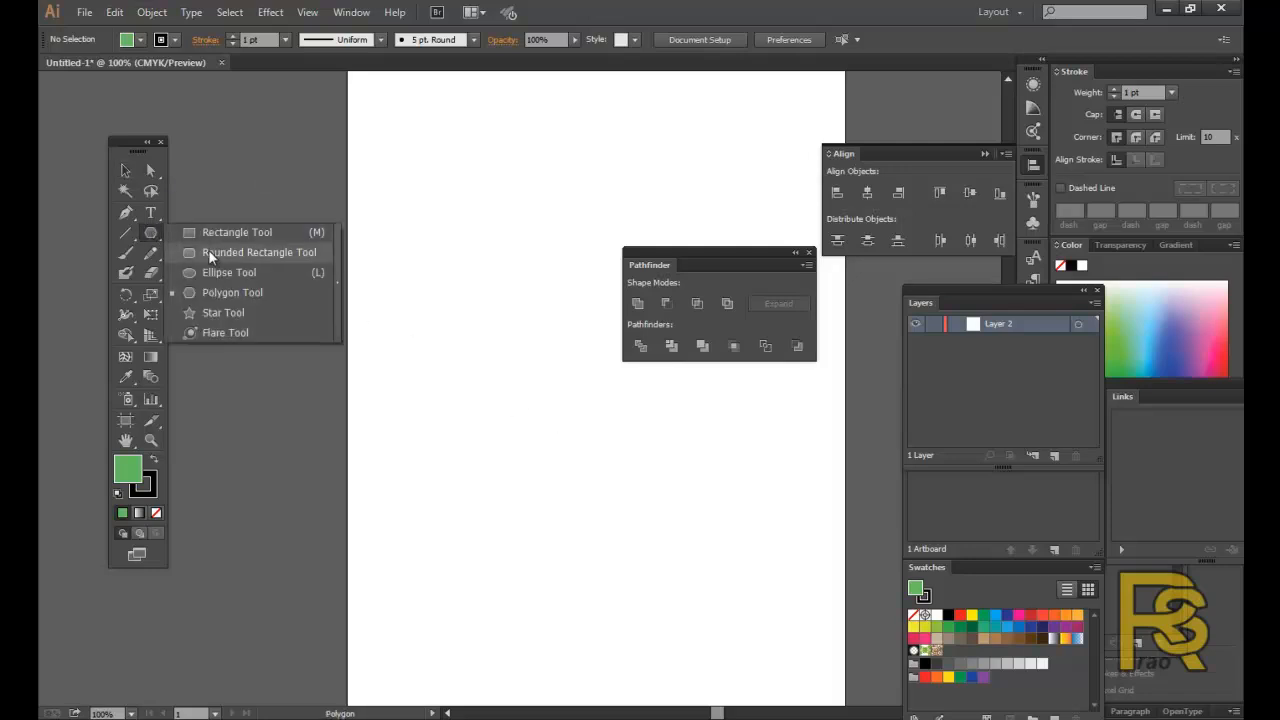
left_click_drag(479, 423, 757, 610)
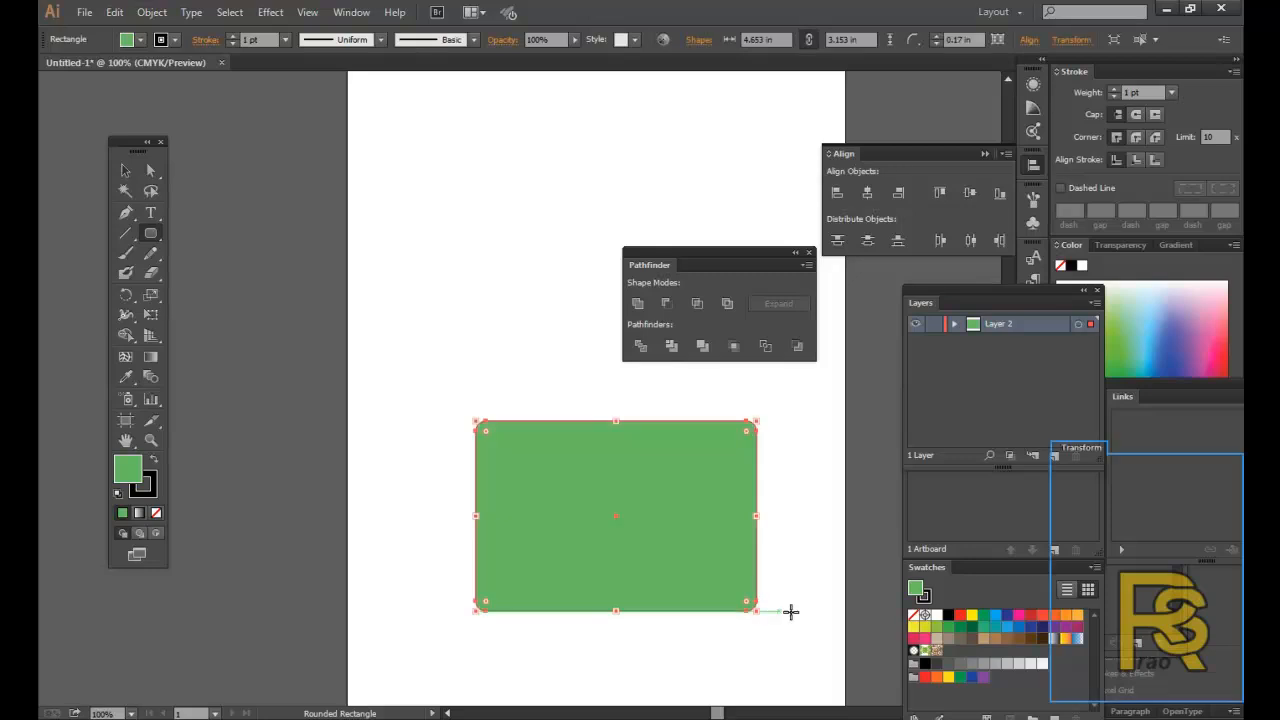
left_click(125, 171)
left_click_drag(636, 510, 571, 515)
Draw a nearly round ellipse above the rounded rectangle and shift it left.
left_click(240, 252)
left_click_drag(150, 233, 206, 274)
left_click_drag(431, 213, 611, 386)
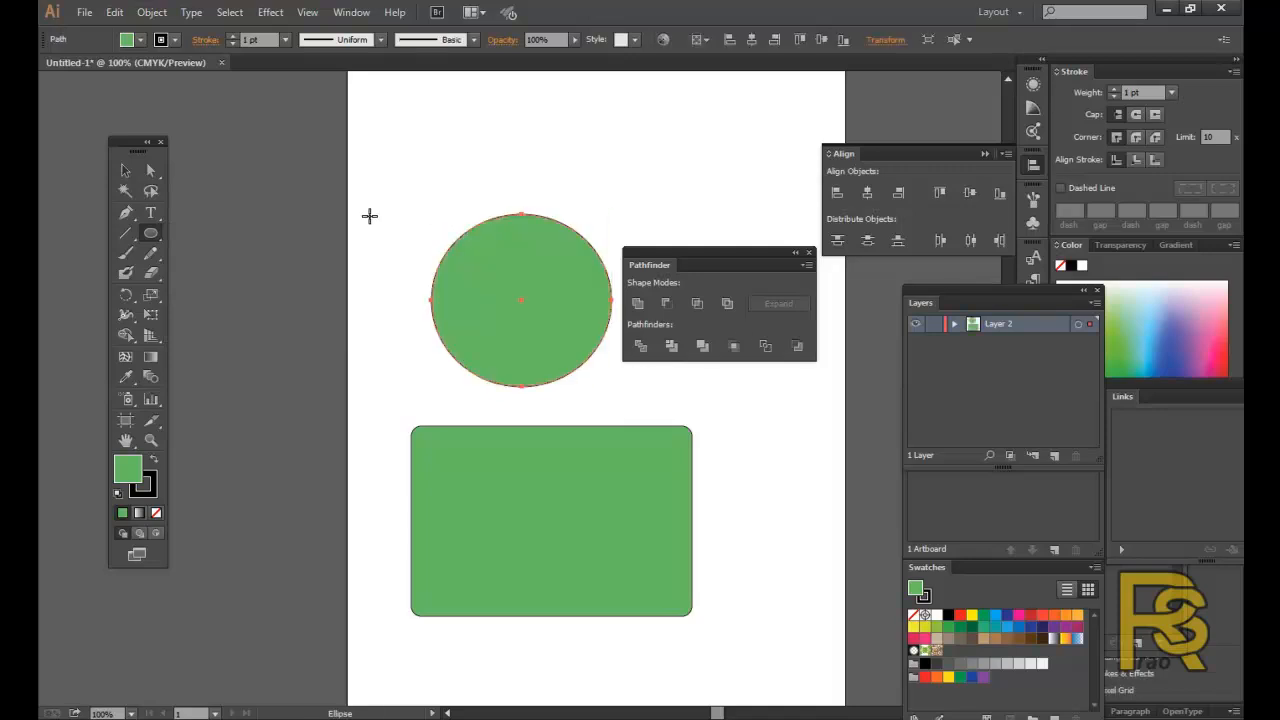
left_click(126, 171)
left_click_drag(571, 325, 510, 334)
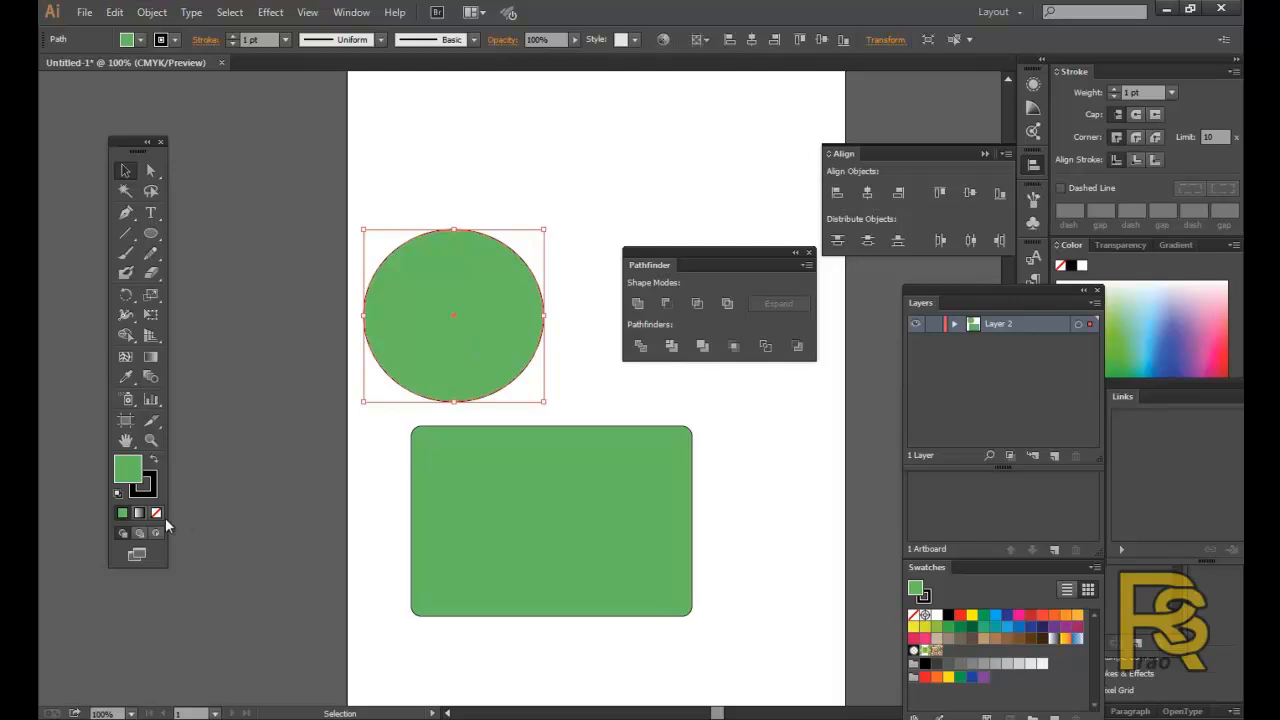
Change the circle's fill colour to a saturated blue.
double_click(130, 472)
left_click(657, 349)
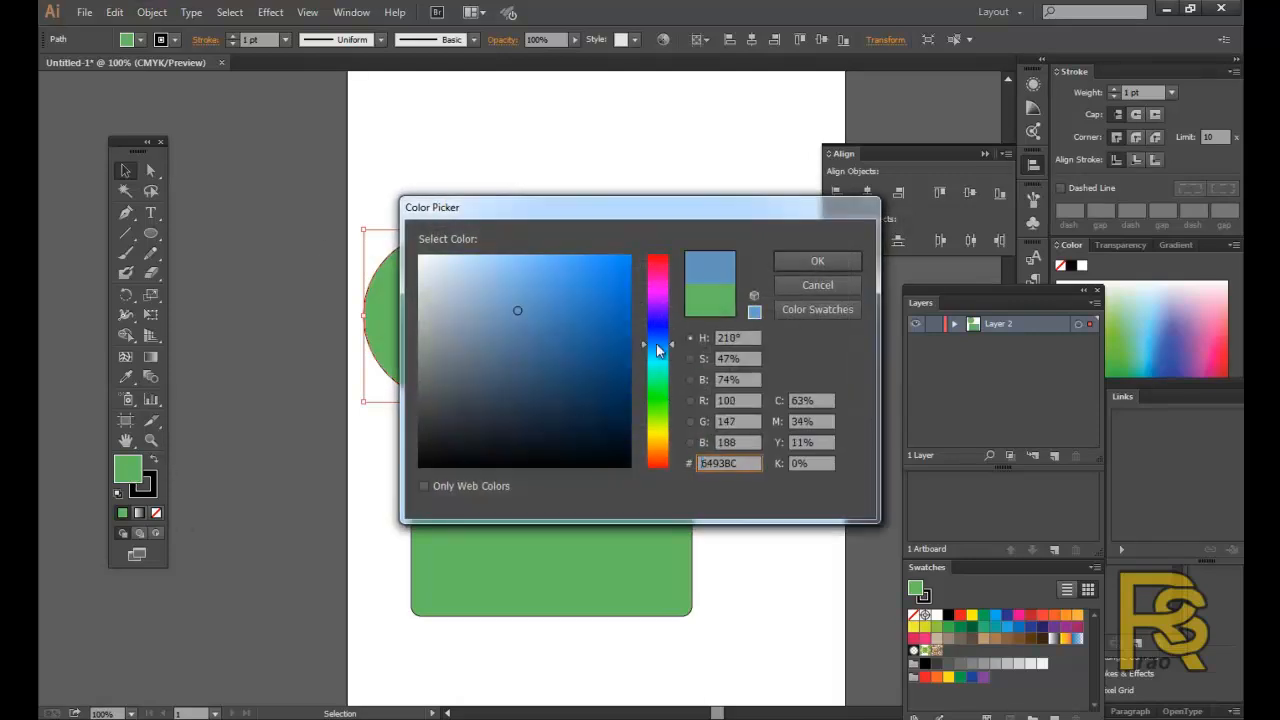
left_click(626, 315)
left_click(810, 258)
Try the blue circle on the rectangle's upper-left corner, and place it over the upper-right corner instead.
left_click_drag(466, 302, 423, 397)
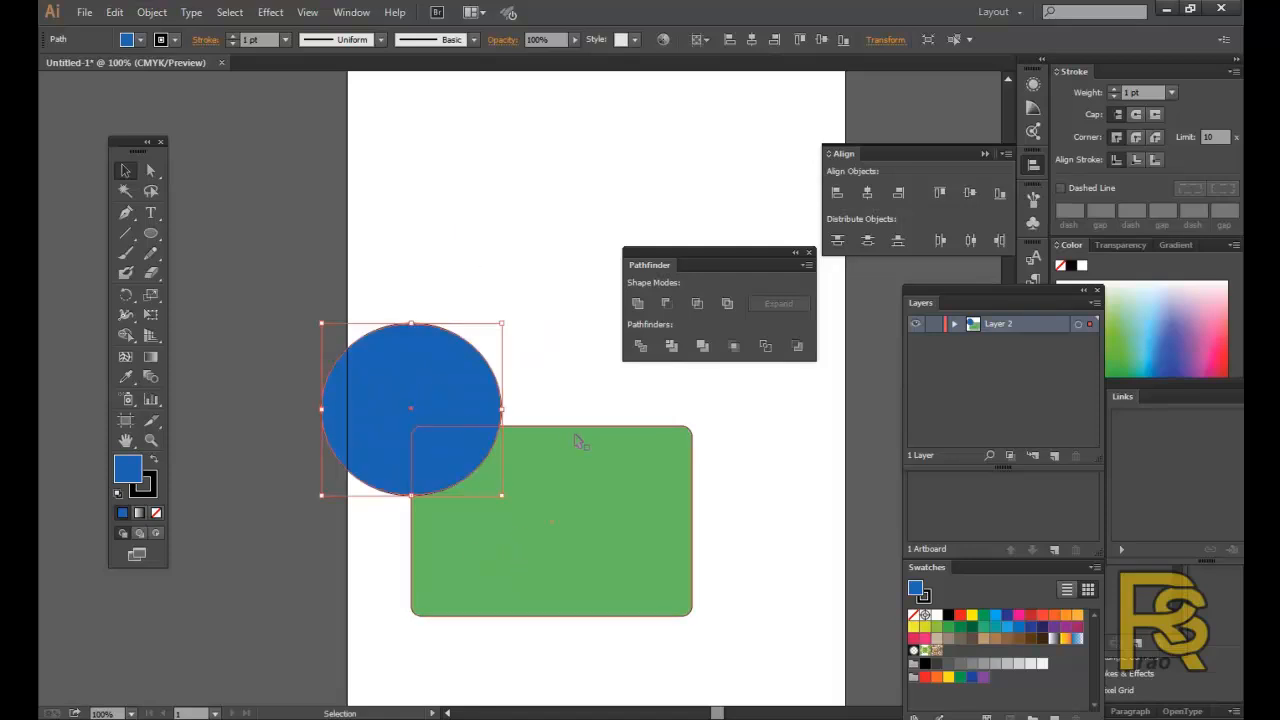
left_click(500, 263)
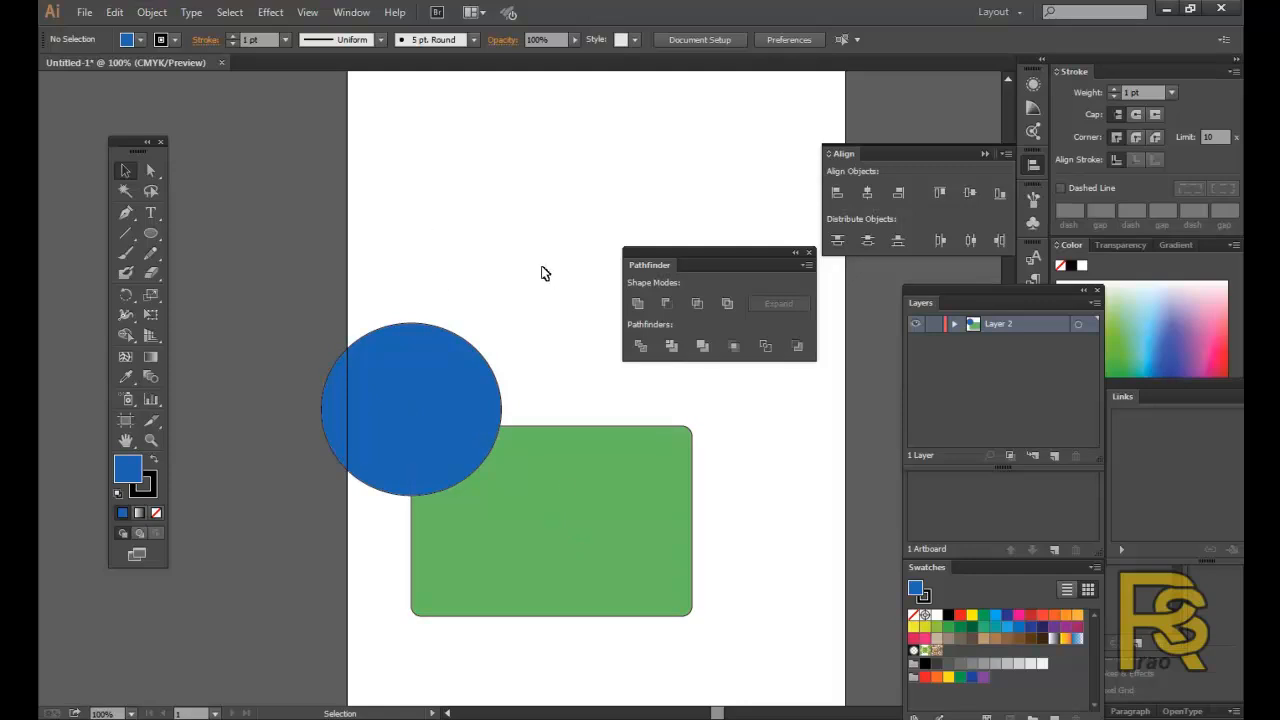
left_click_drag(466, 400, 513, 322)
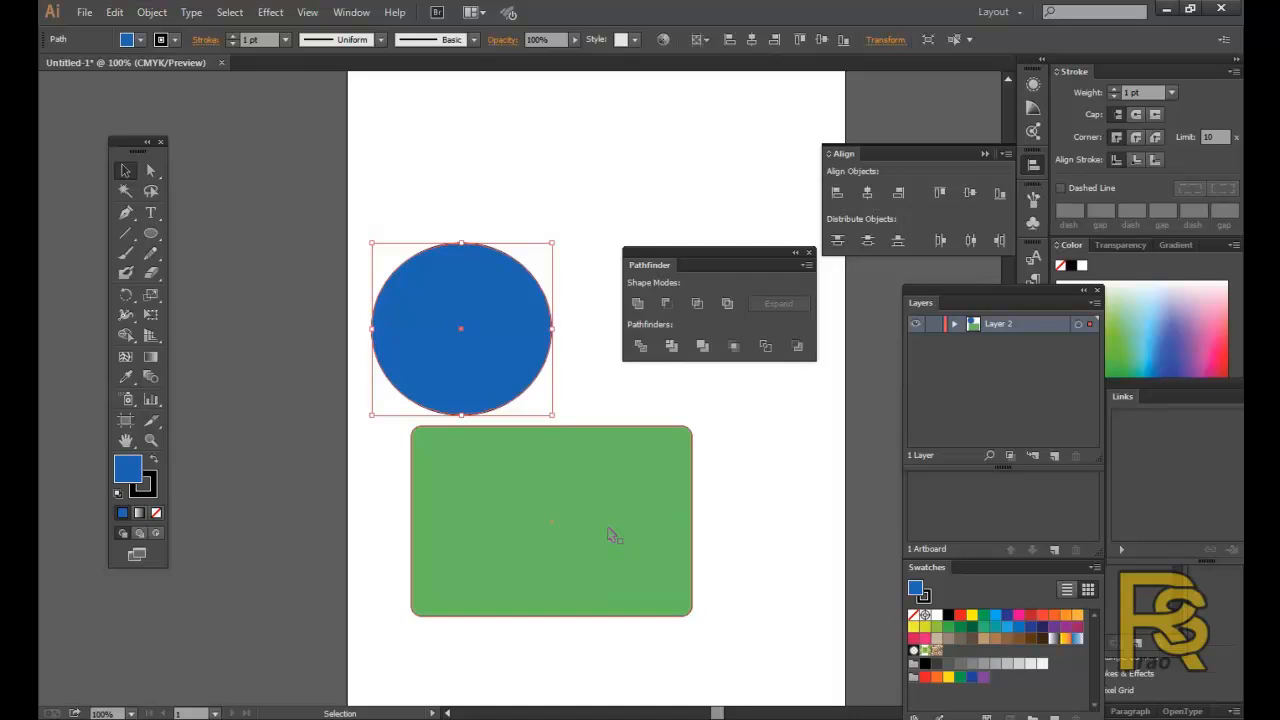
left_click_drag(493, 310, 472, 434)
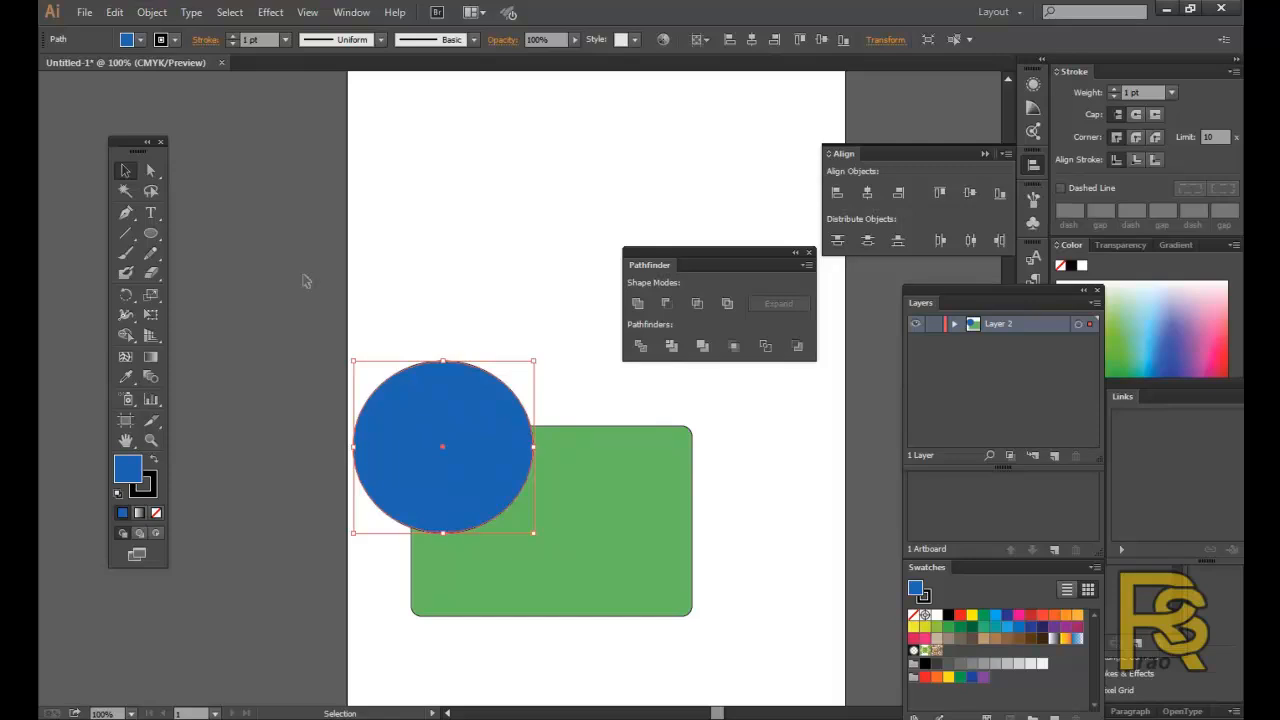
left_click_drag(679, 252, 655, 215)
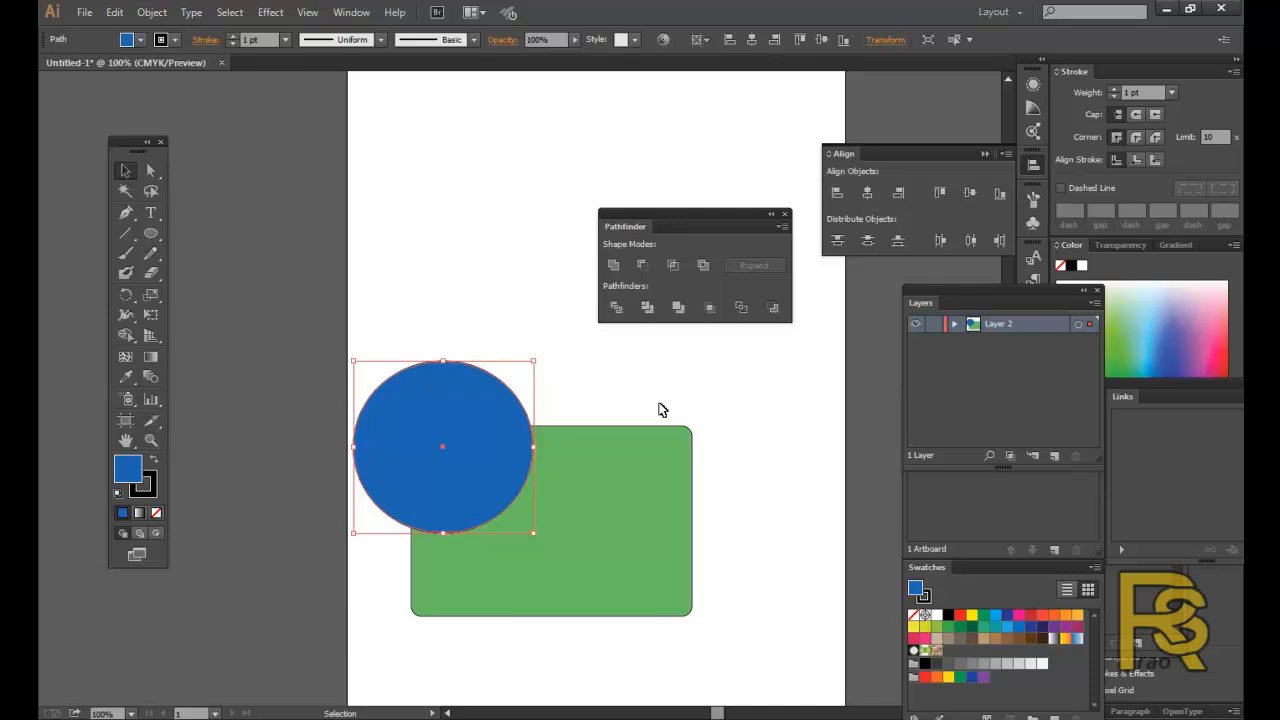
left_click_drag(470, 413, 725, 410)
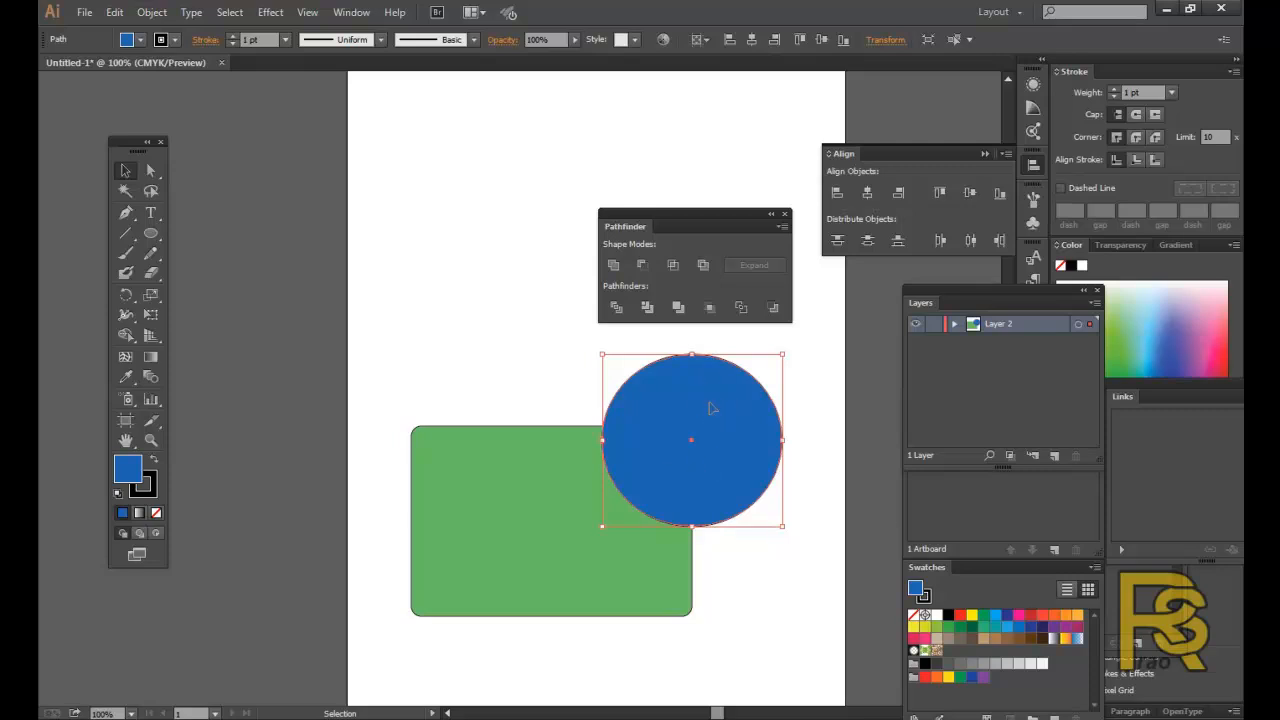
Subtract the blue circle from the green rectangle with Minus Front, and undo the subtraction.
left_click(494, 516, "shift")
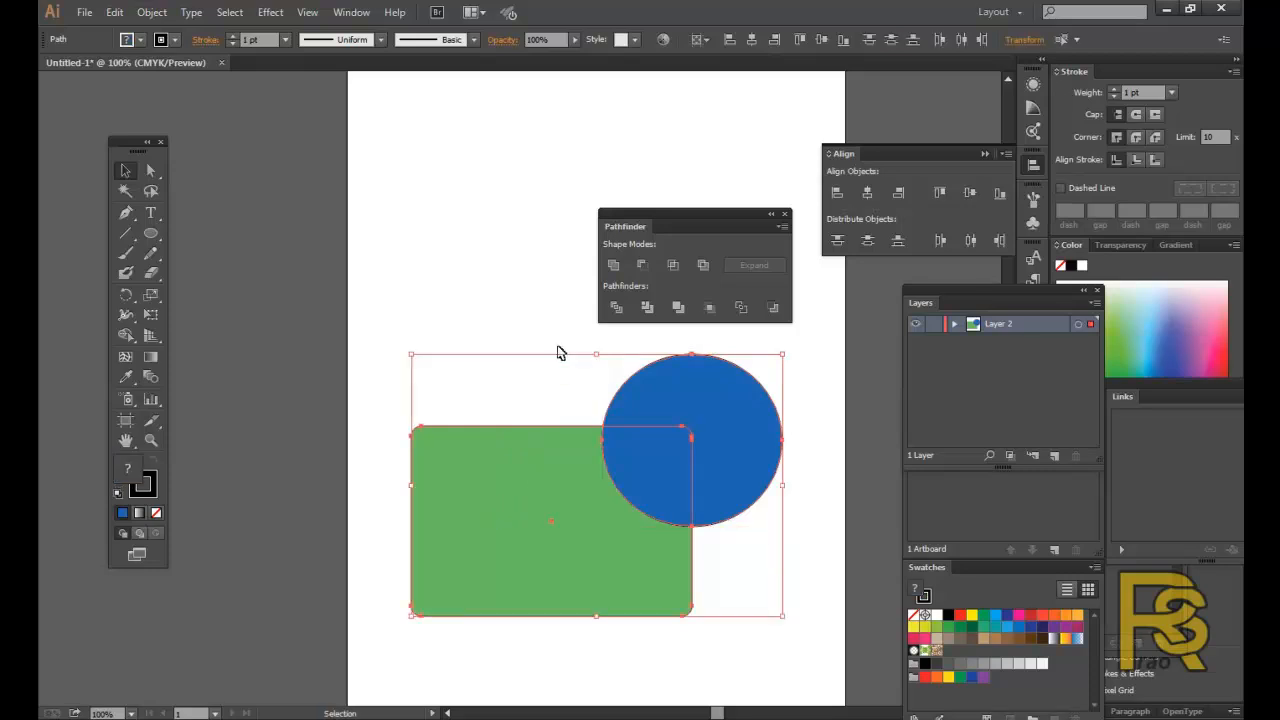
left_click_drag(677, 214, 669, 213)
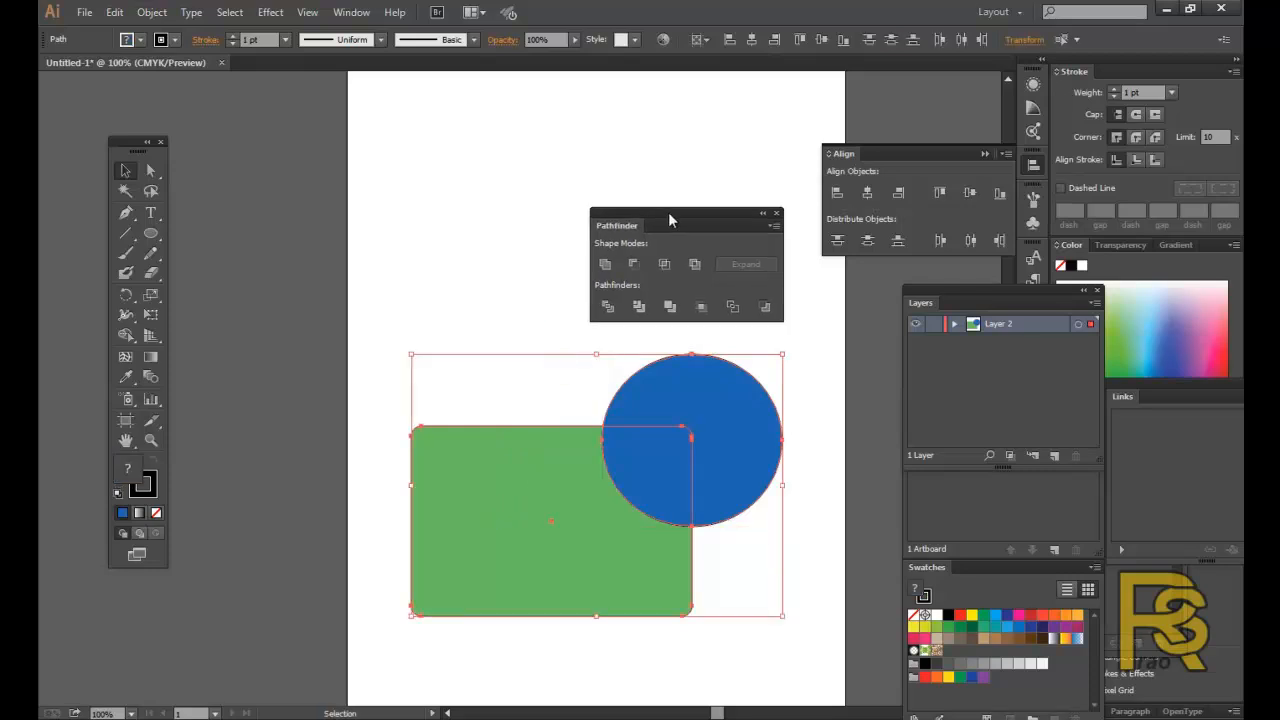
left_click(634, 265)
left_click(714, 408)
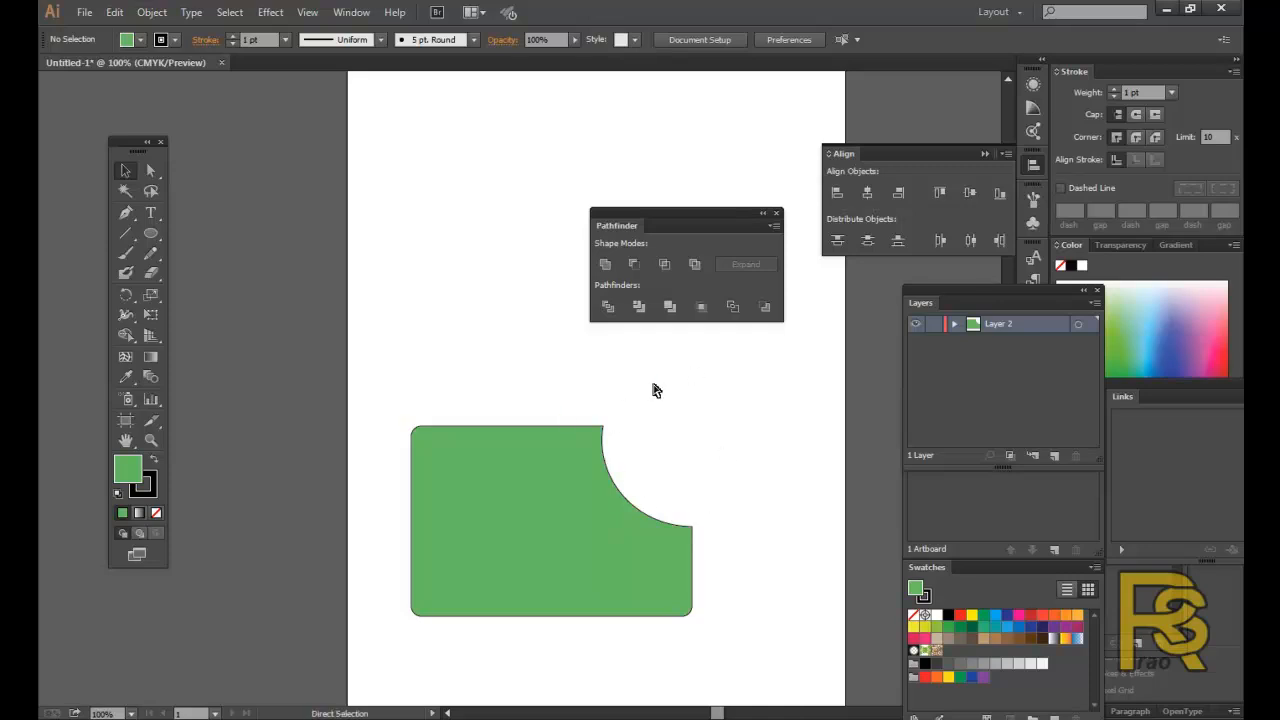
key("ctrl+z")
left_click(558, 362)
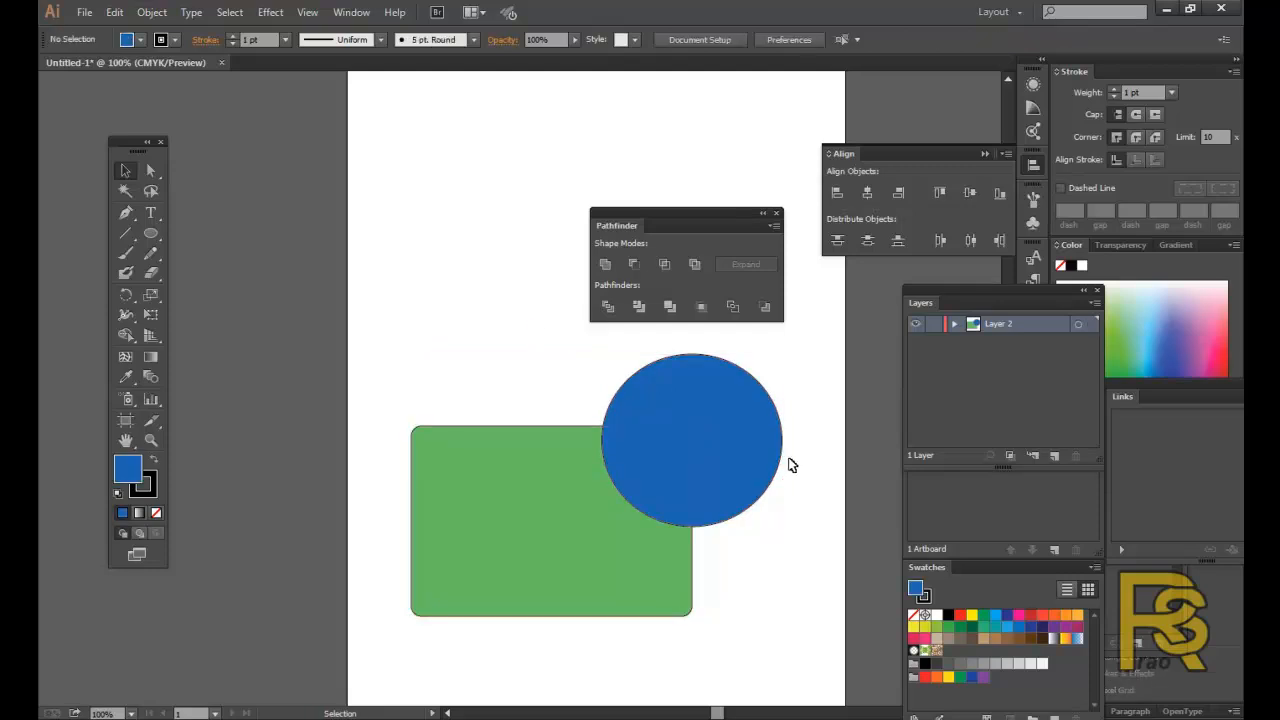
Draw a blue hexagon with the Polygon tool and place it over the green rectangle's upper-left corner.
left_click(704, 438)
left_click(435, 383)
left_click_drag(150, 233, 199, 271)
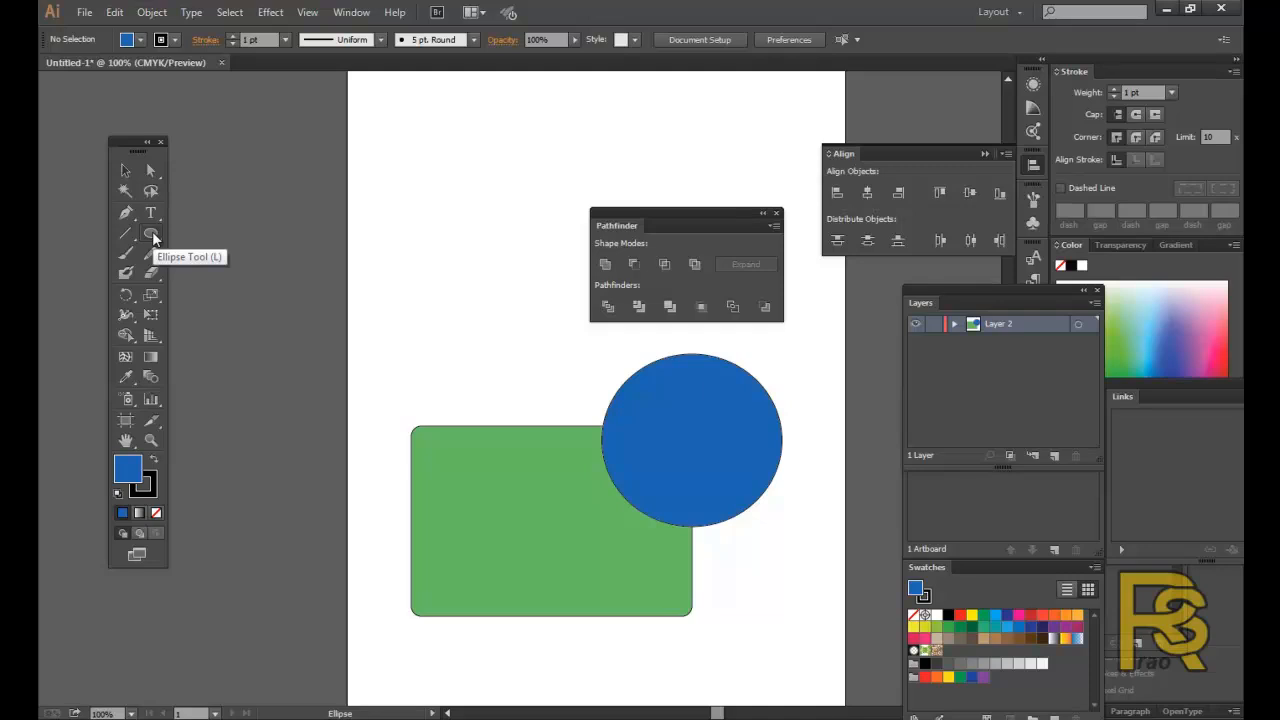
left_click_drag(152, 231, 210, 289)
left_click_drag(474, 329, 510, 393)
left_click(119, 171)
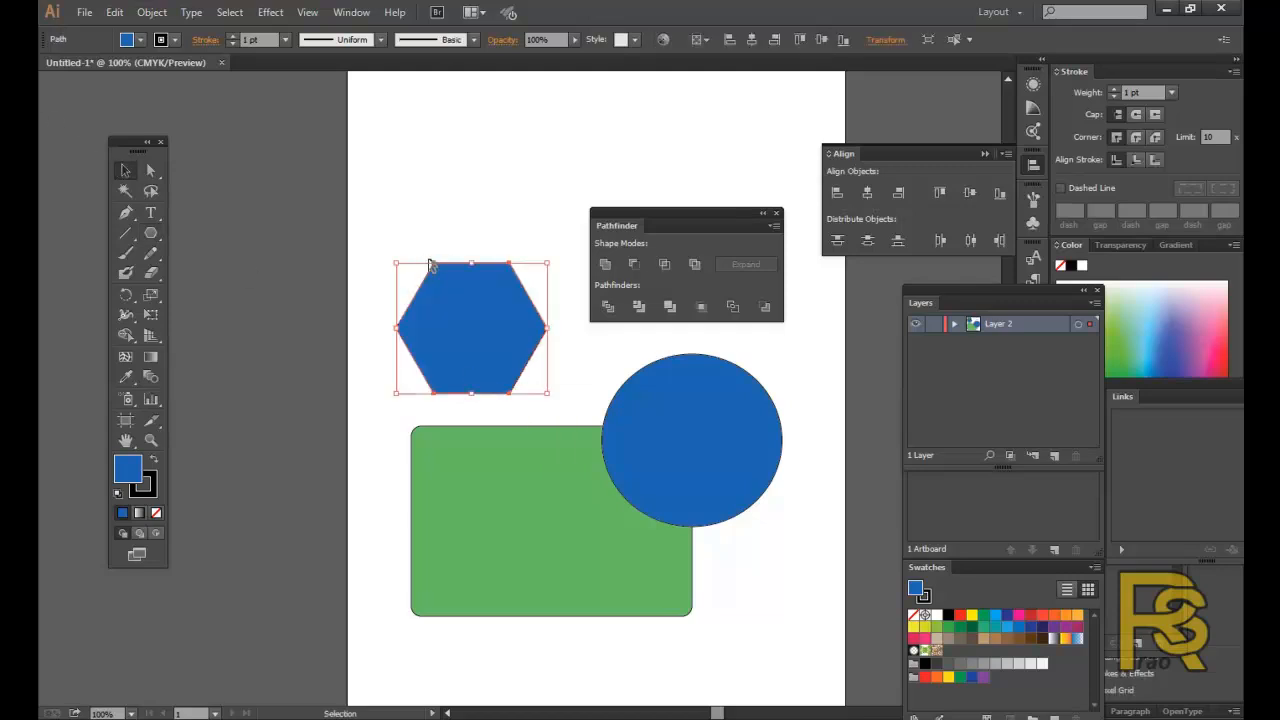
left_click_drag(474, 284, 446, 437)
left_click(454, 260)
left_click(486, 286)
Cut the blue circle out of the green rectangle with Minus Front, and select the resulting green shape.
left_click(735, 425)
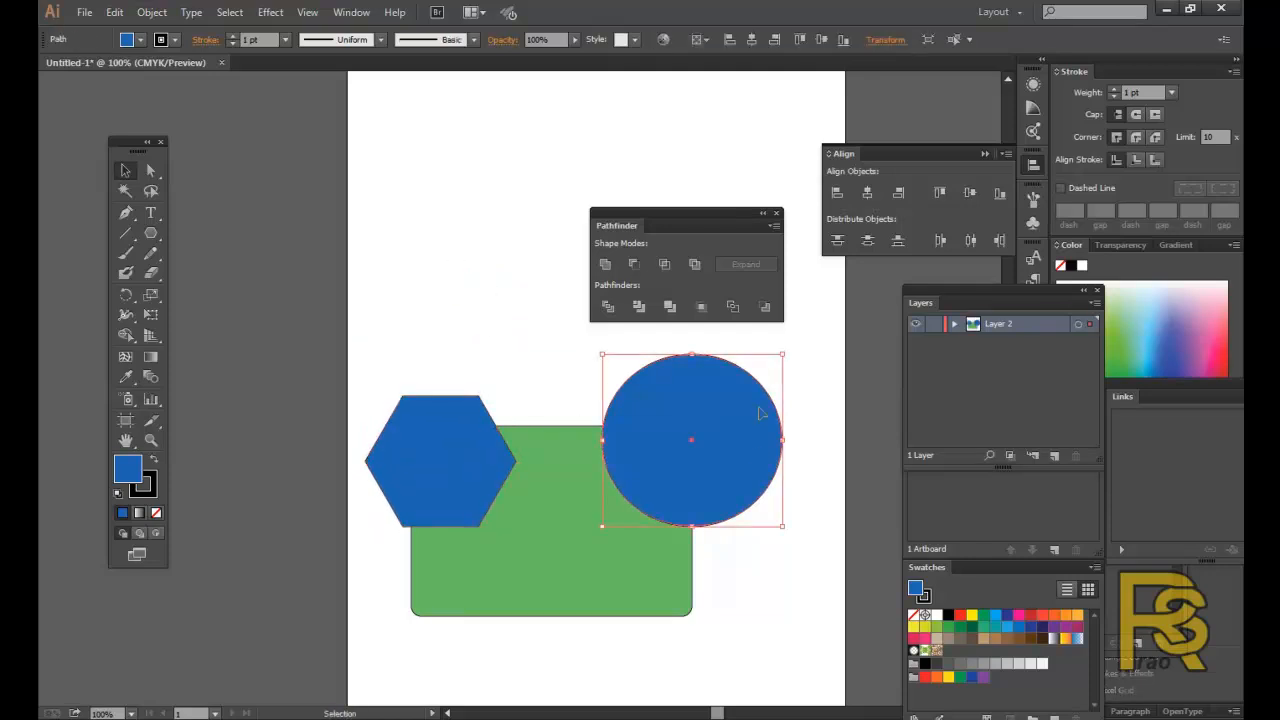
left_click(808, 491)
left_click(583, 560)
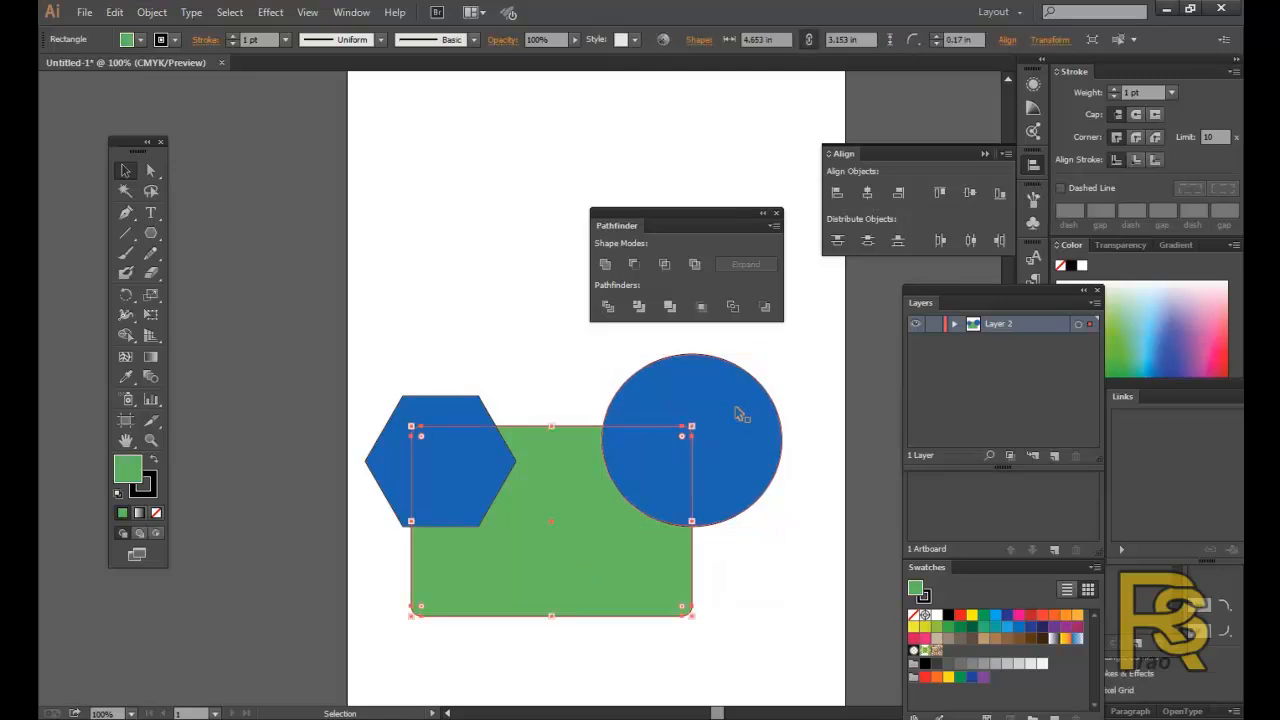
left_click(762, 425, "shift")
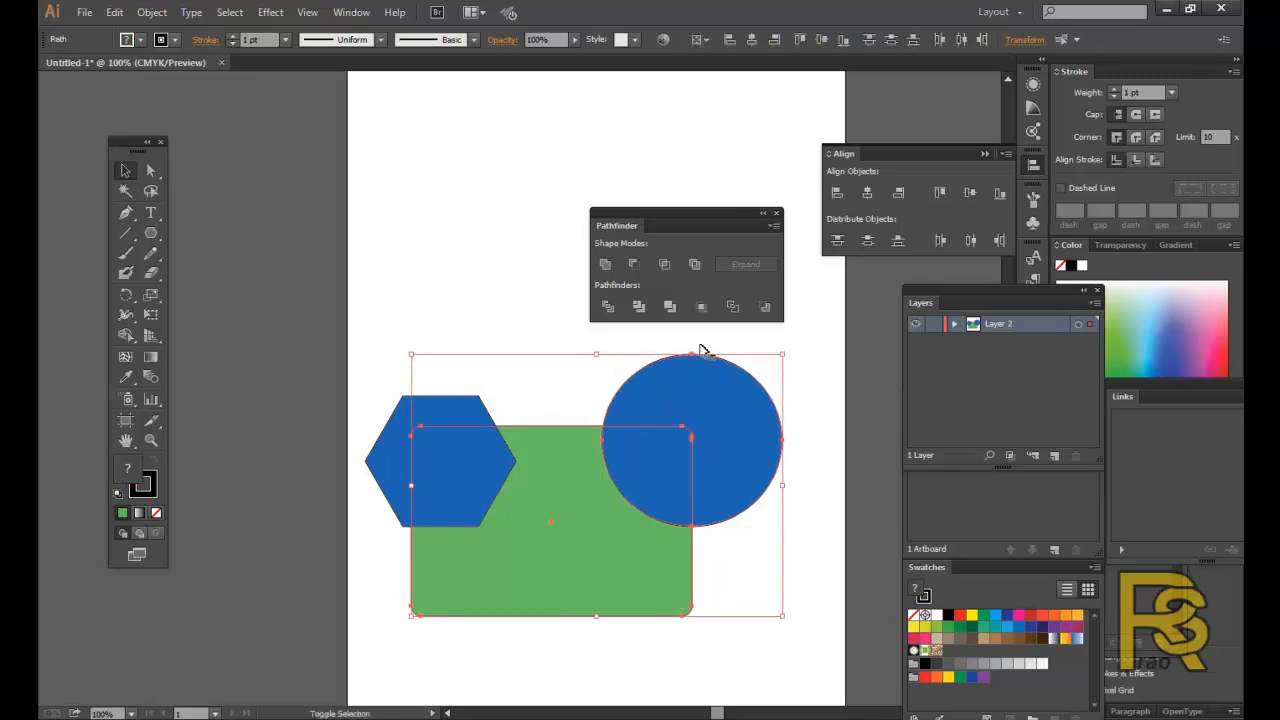
left_click(633, 263)
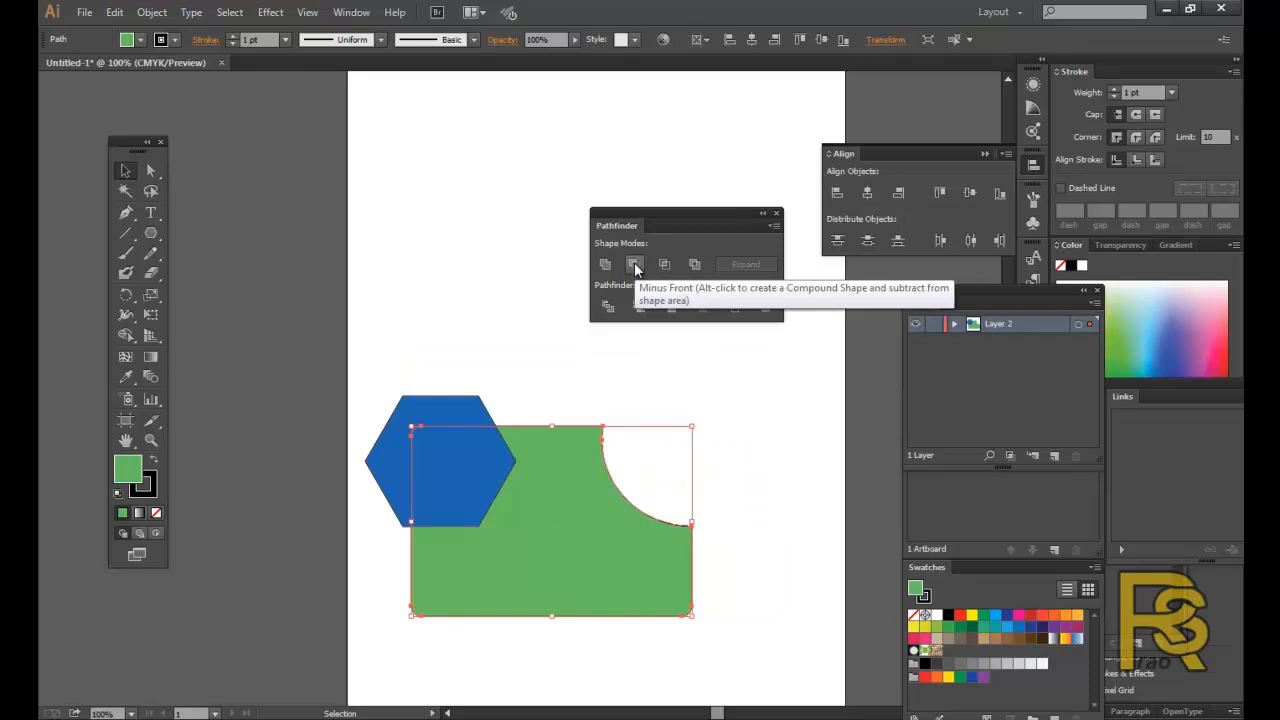
left_click(613, 357)
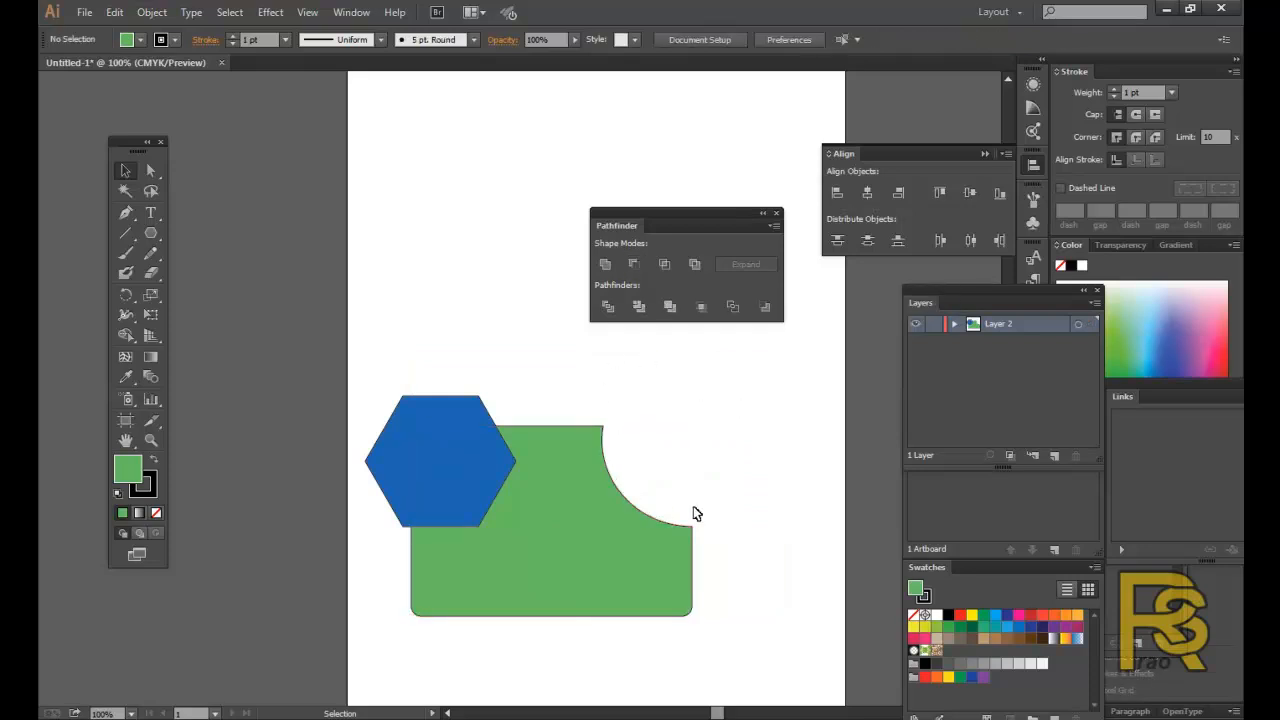
left_click(578, 508)
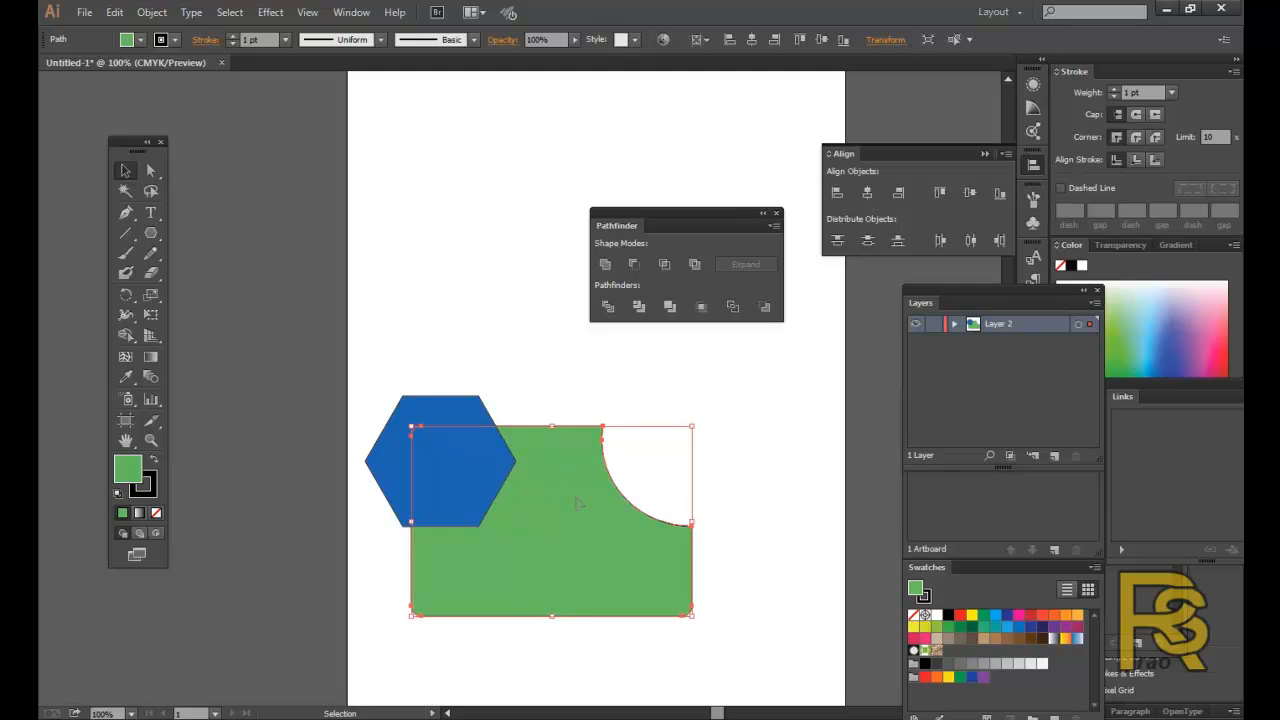
Cut the blue hexagon out of the green shape's upper-left corner with Minus Front.
left_click(418, 413, "shift")
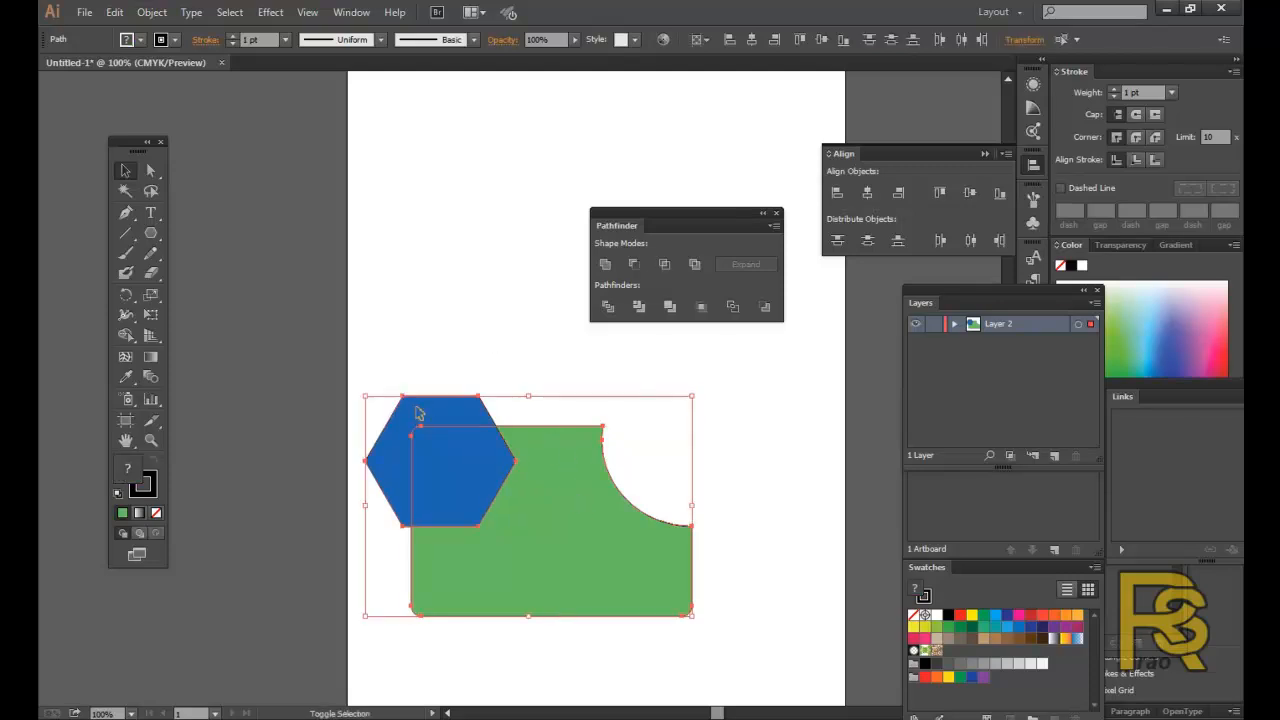
left_click(633, 266)
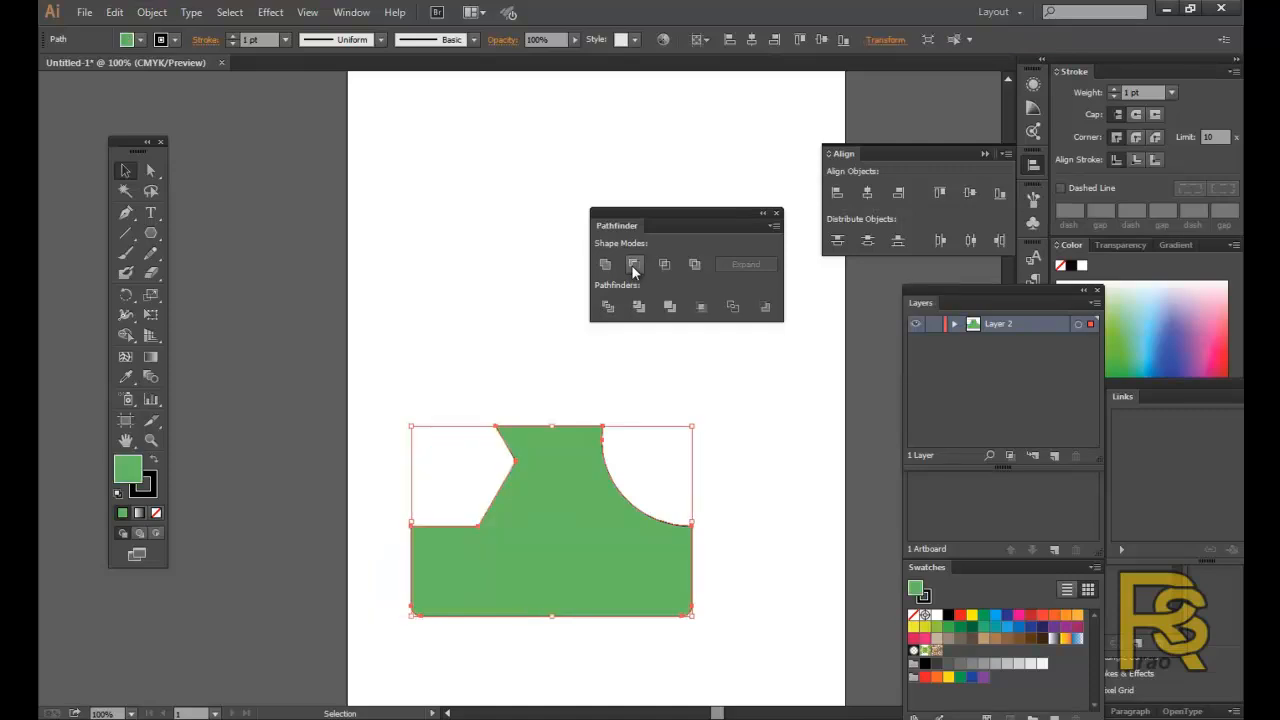
left_click(507, 310)
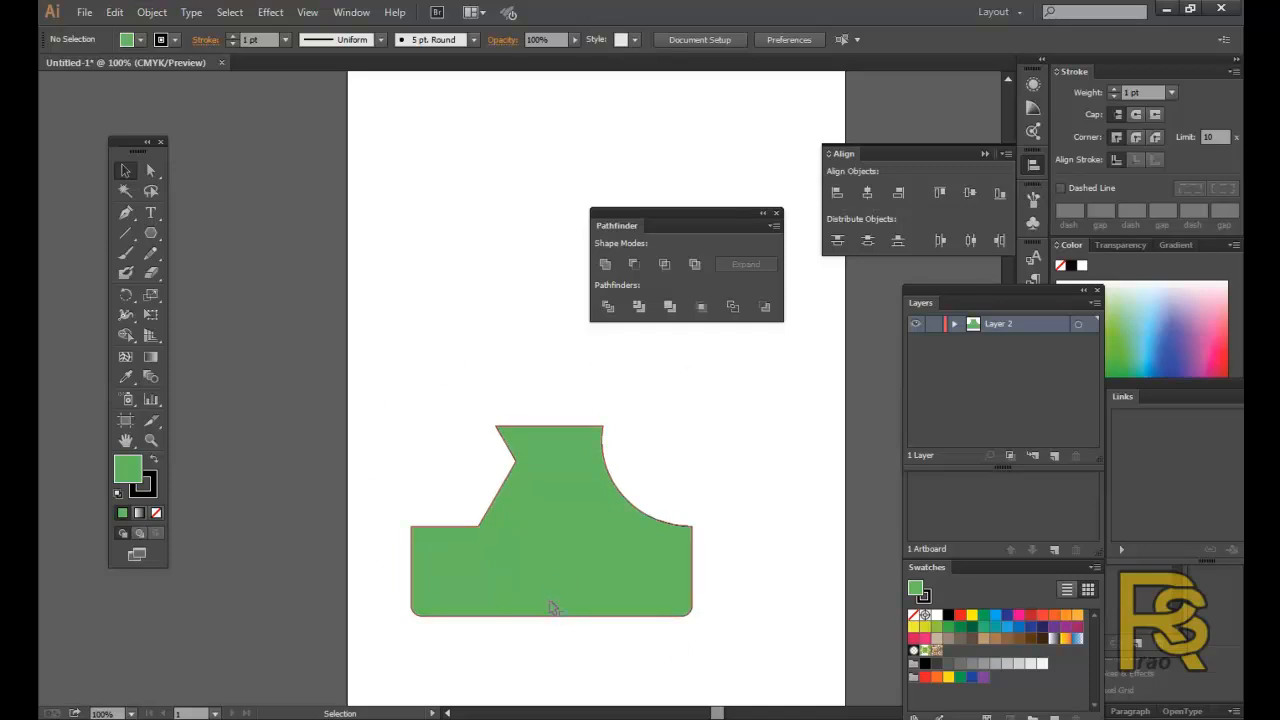
Delete the green shape left from the subtractions to clear the artboard.
left_click(580, 568)
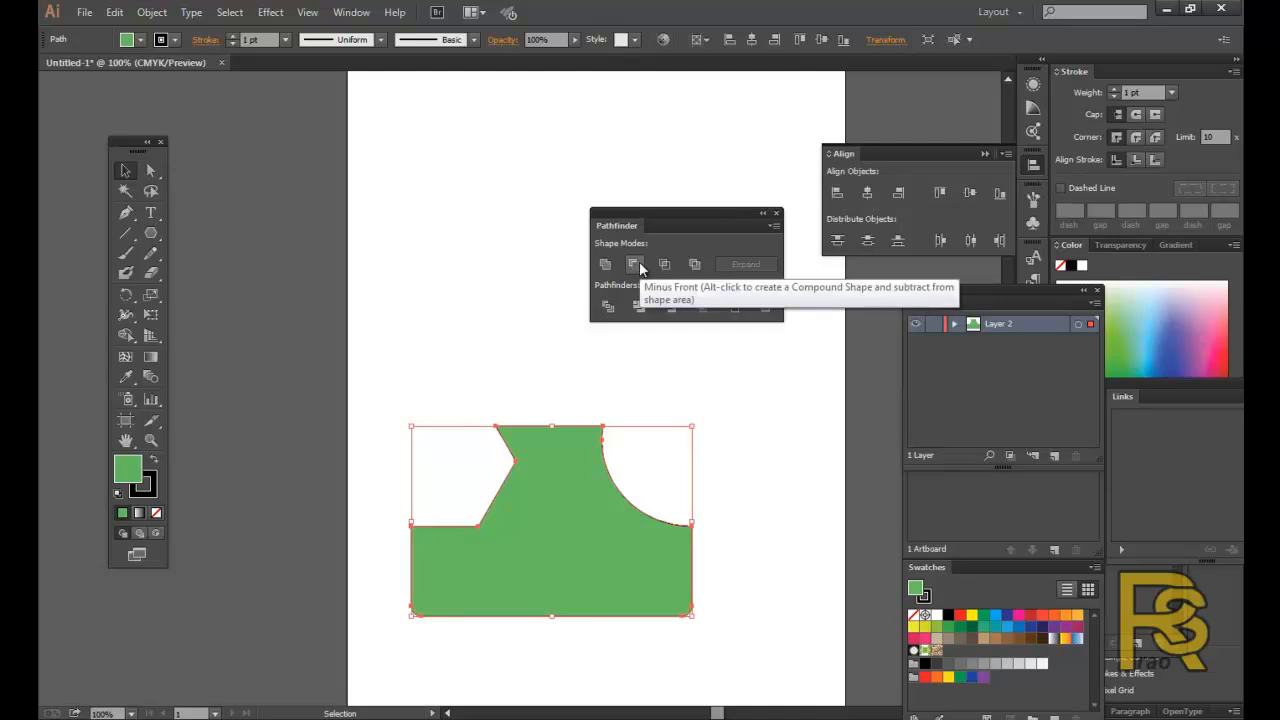
left_click(763, 458)
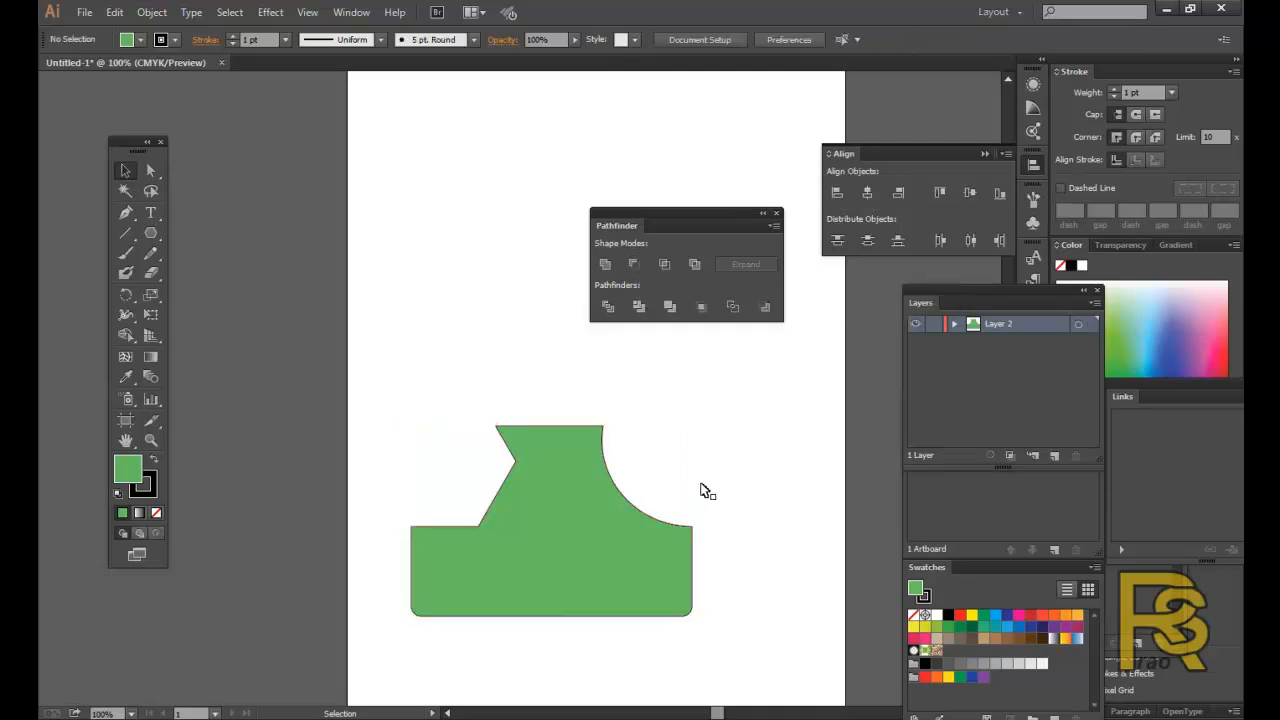
left_click(503, 511)
key("Delete")
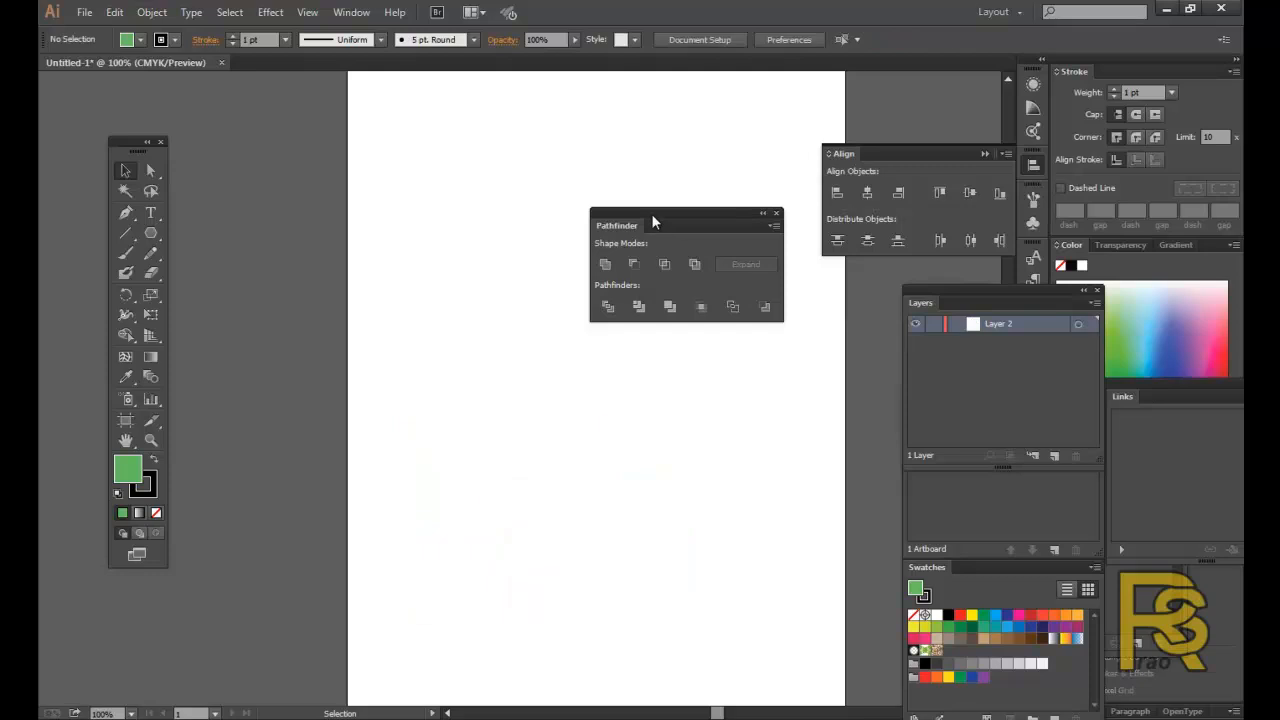
Draw a large green circle with the Ellipse tool near the artboard's middle and shift it slightly left.
left_click_drag(651, 215, 699, 195)
left_click(150, 232)
left_click(205, 273)
left_click_drag(489, 357, 657, 557)
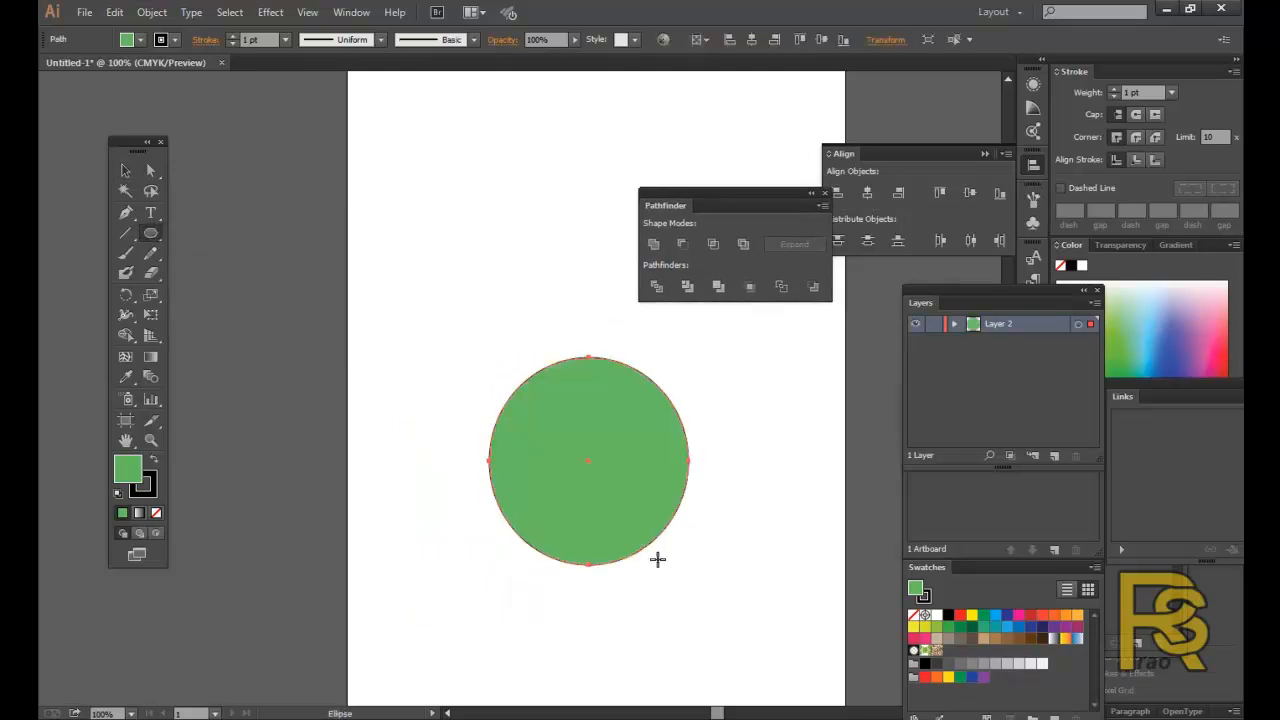
left_click(123, 174)
left_click_drag(676, 431, 649, 422)
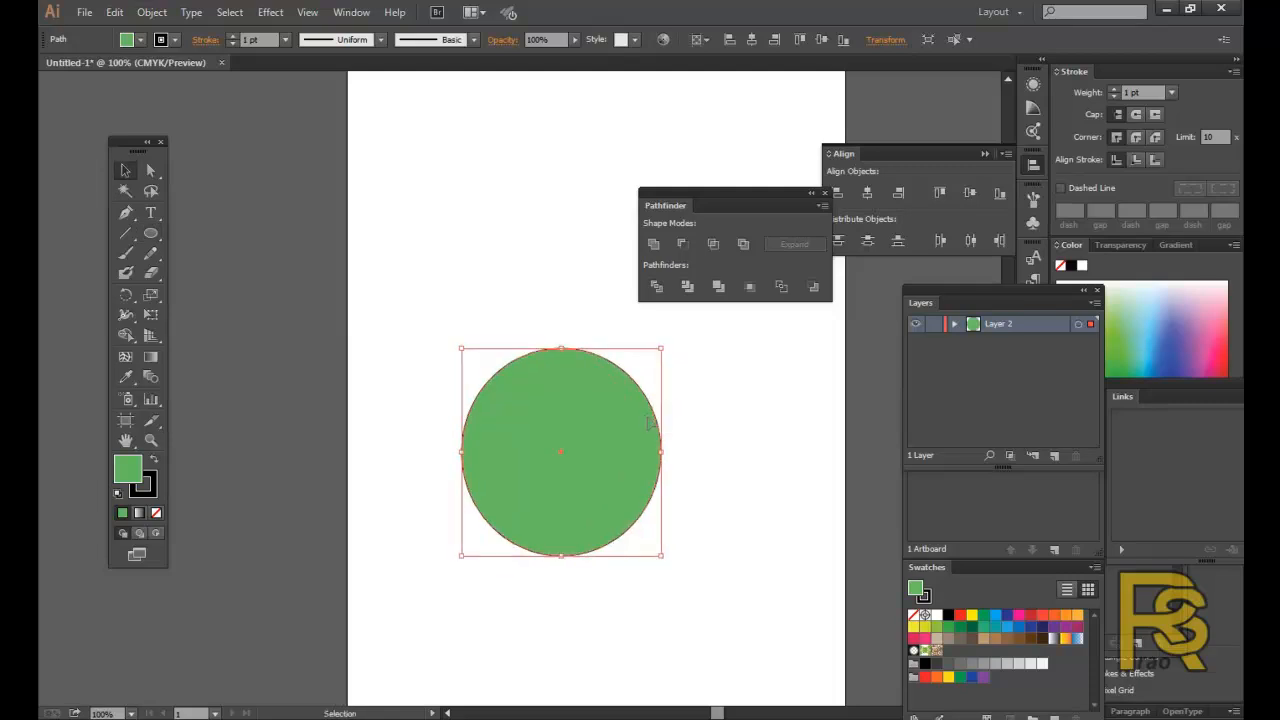
left_click(772, 530)
left_click_drag(712, 204, 690, 198)
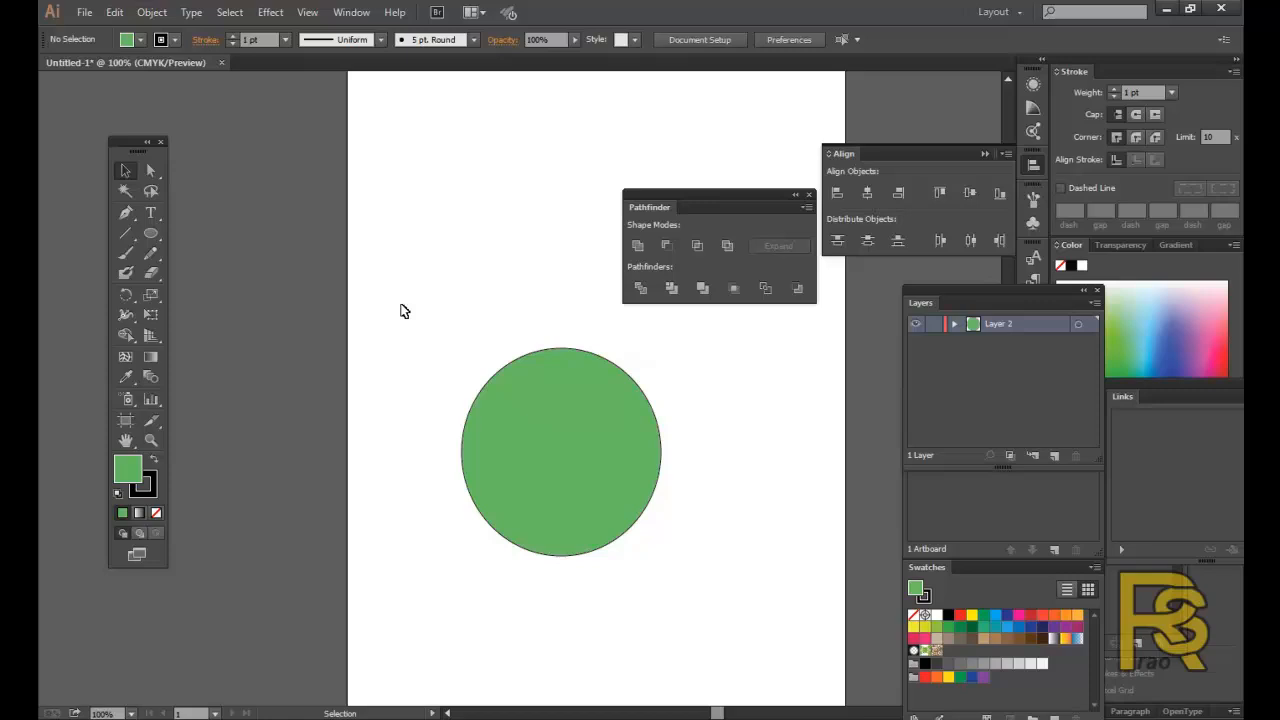
Remove the green circle's stroke and shift the circle slightly to the right.
left_click(627, 493)
left_click(152, 491)
left_click(156, 512)
left_click(129, 467)
left_click_drag(560, 440, 575, 440)
Draw a green rectangle about 3.03 by 5.25 in with the Rectangle tool over the circle's left half.
left_click(150, 233)
left_click(188, 233)
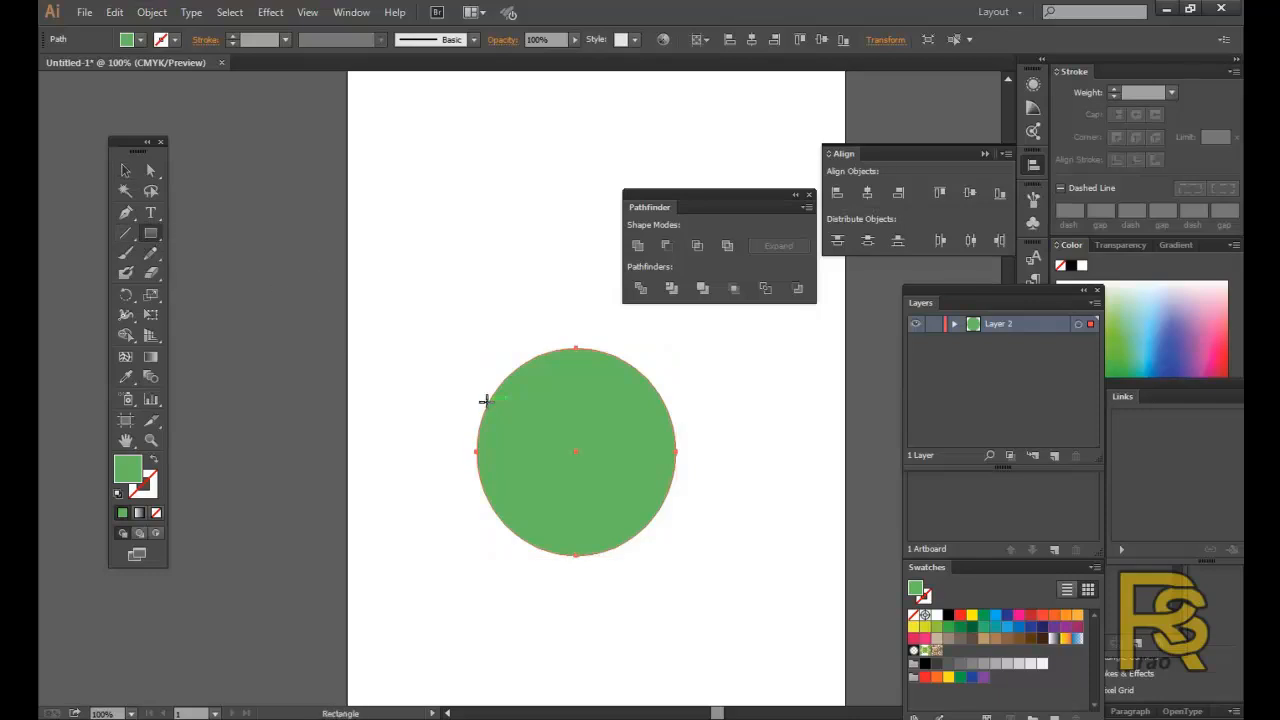
left_click_drag(393, 295, 575, 612)
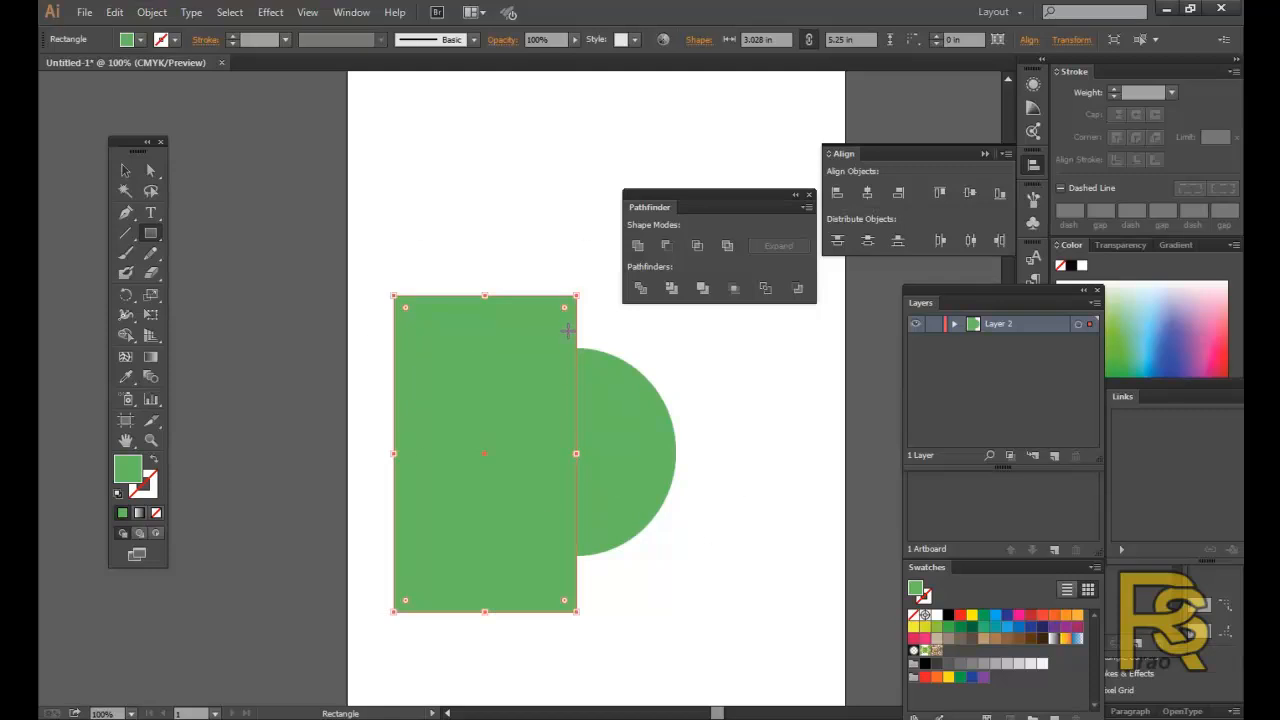
left_click(125, 170)
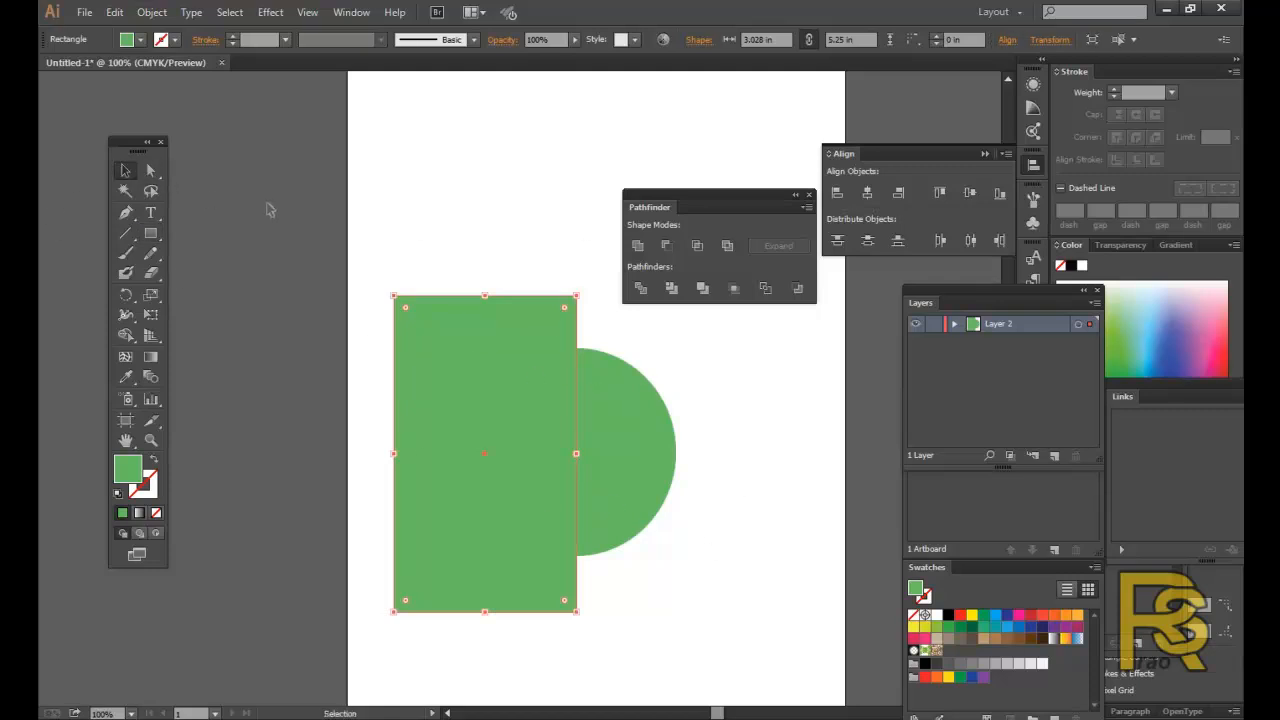
left_click(270, 208)
Subtract the rectangle from the green circle with Minus Front, and undo the subtraction.
left_click(588, 364)
left_click(521, 324, "shift")
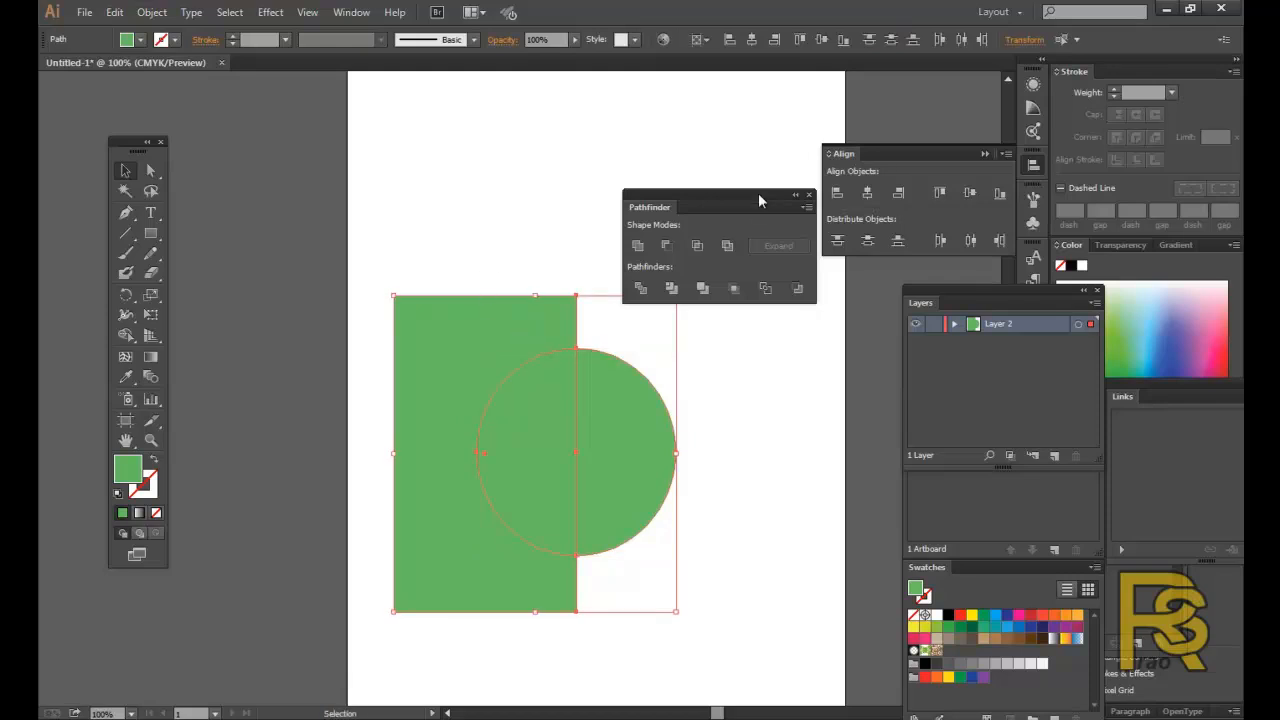
left_click(668, 248)
left_click(729, 394)
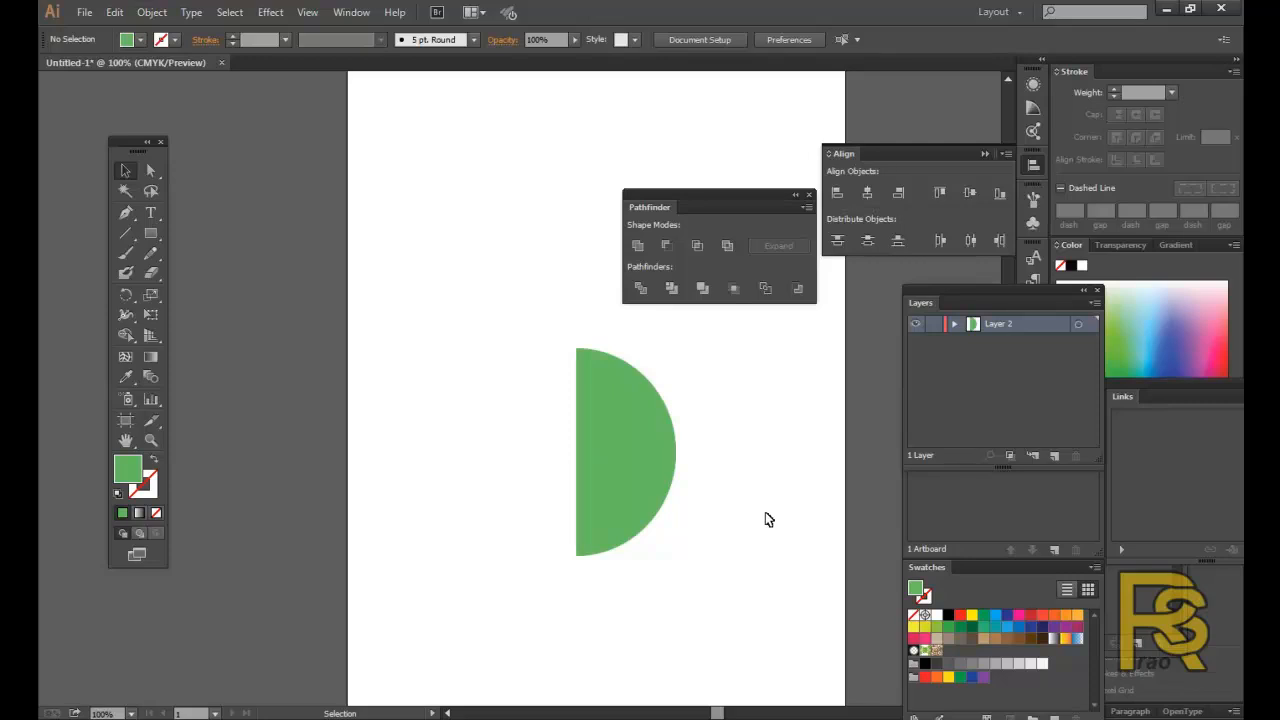
key("ctrl+z")
left_click(760, 487)
Rotate the green rectangle to lie horizontally and place it over the lower half of the circle.
left_click(459, 324)
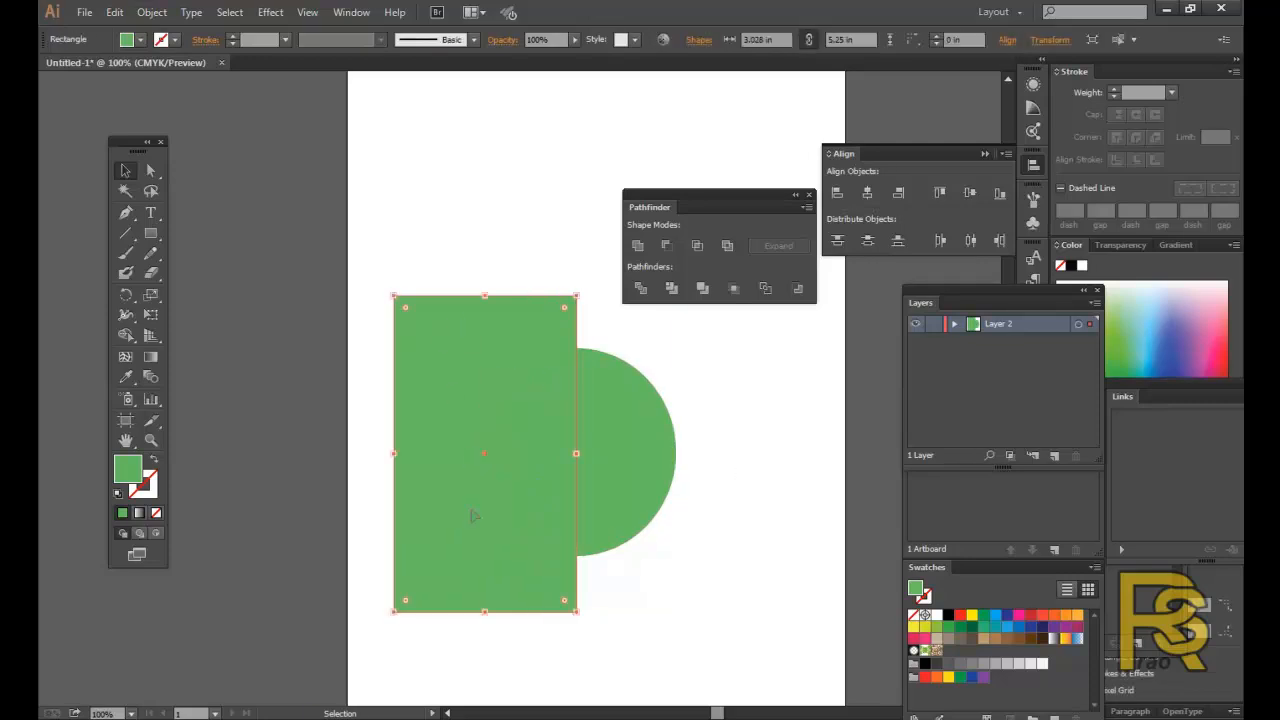
left_click_drag(582, 613, 702, 372)
left_click_drag(520, 398, 636, 488)
left_click_drag(735, 647, 741, 619)
left_click_drag(659, 546, 652, 546)
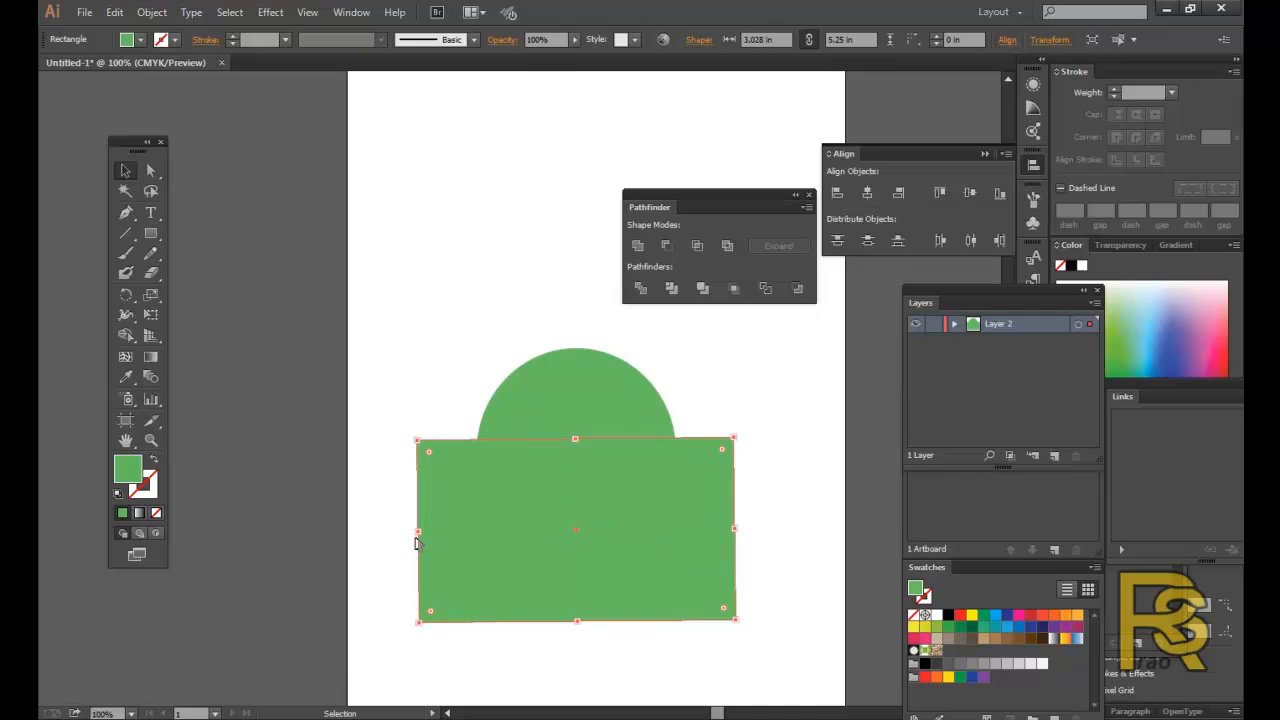
Fill the rectangle with blue 1440F7 to tell it apart from the green circle.
double_click(128, 468)
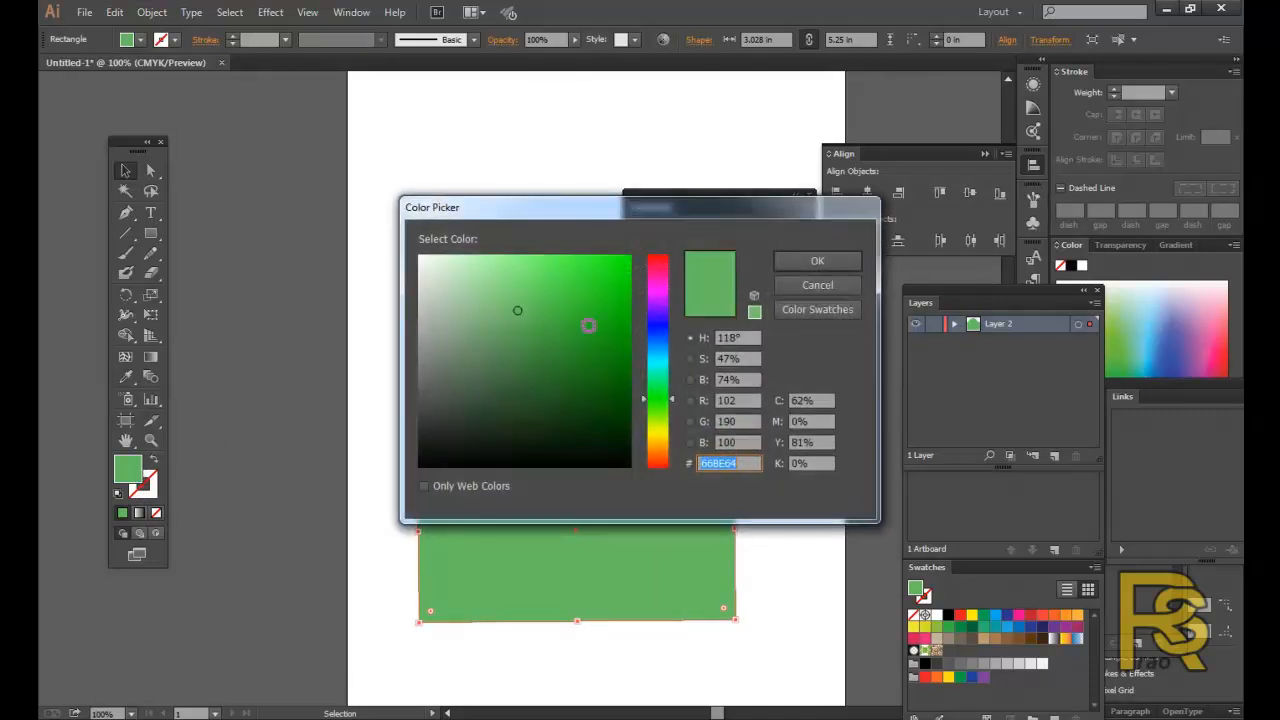
left_click(662, 333)
left_click(617, 260)
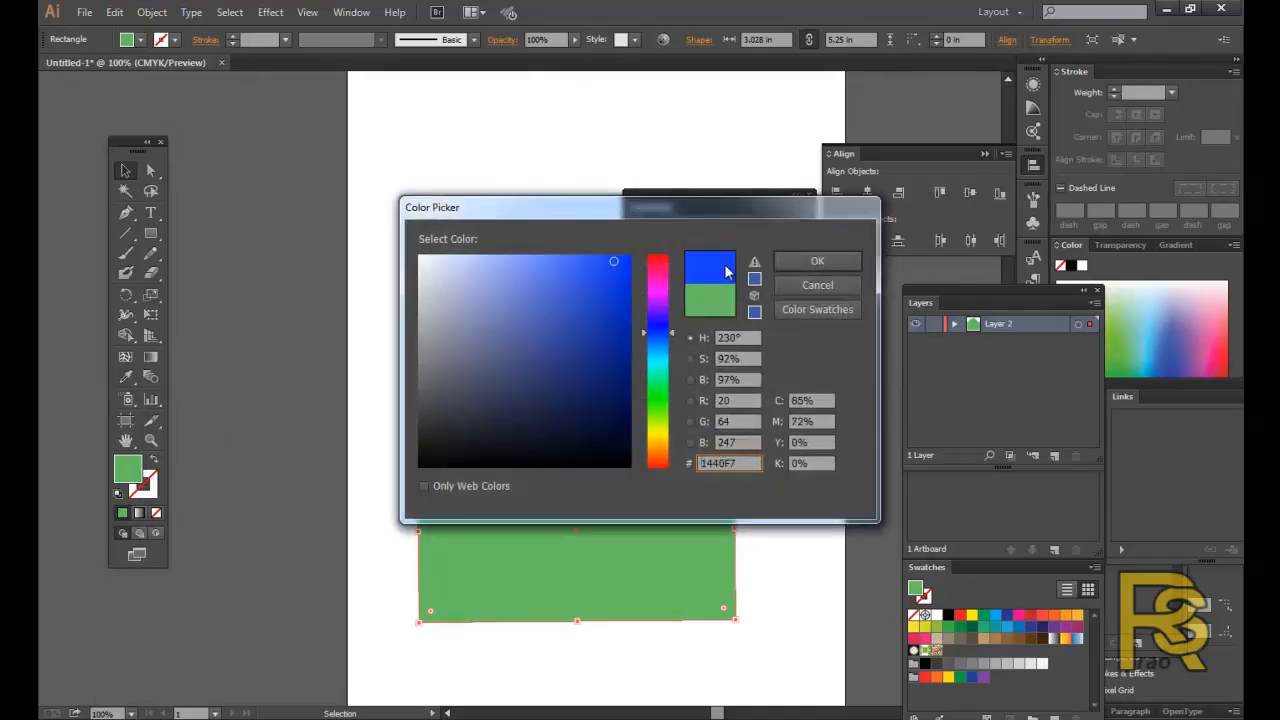
left_click(800, 261)
left_click(680, 374)
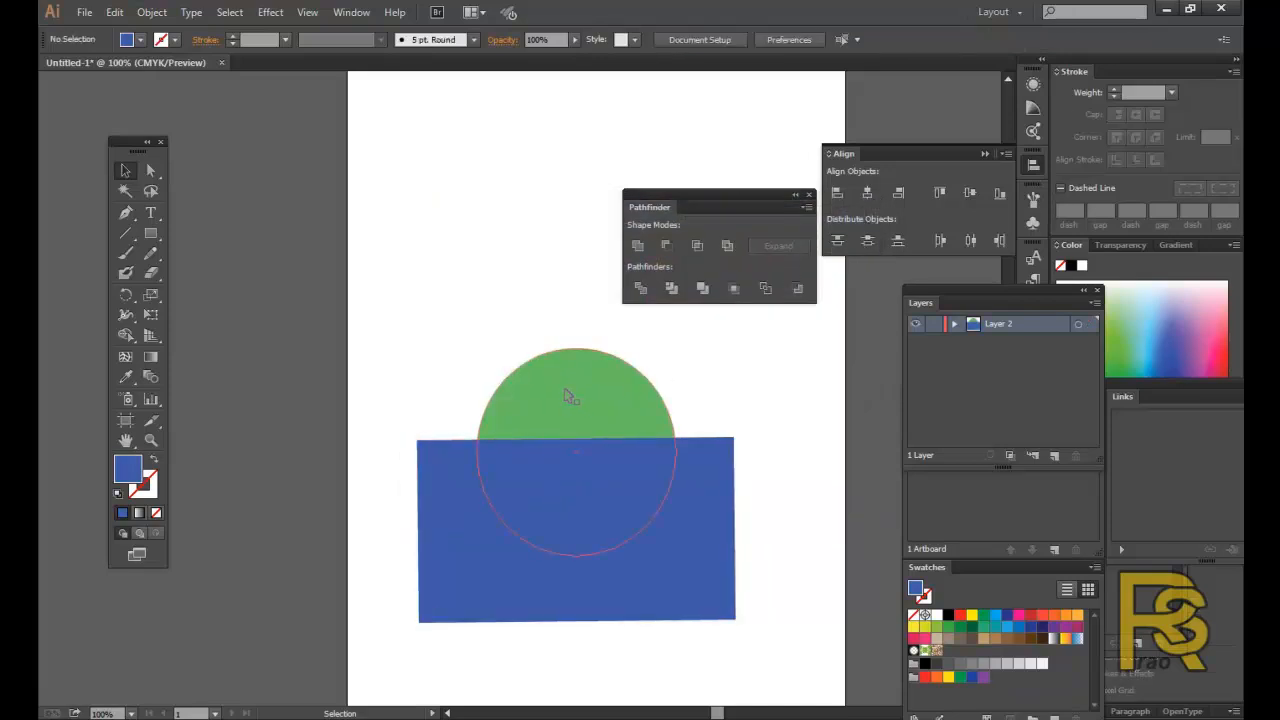
Cut the blue rectangle out of the green circle with Minus Front, leaving only its upper part.
left_click(568, 396)
left_click(438, 485, "shift")
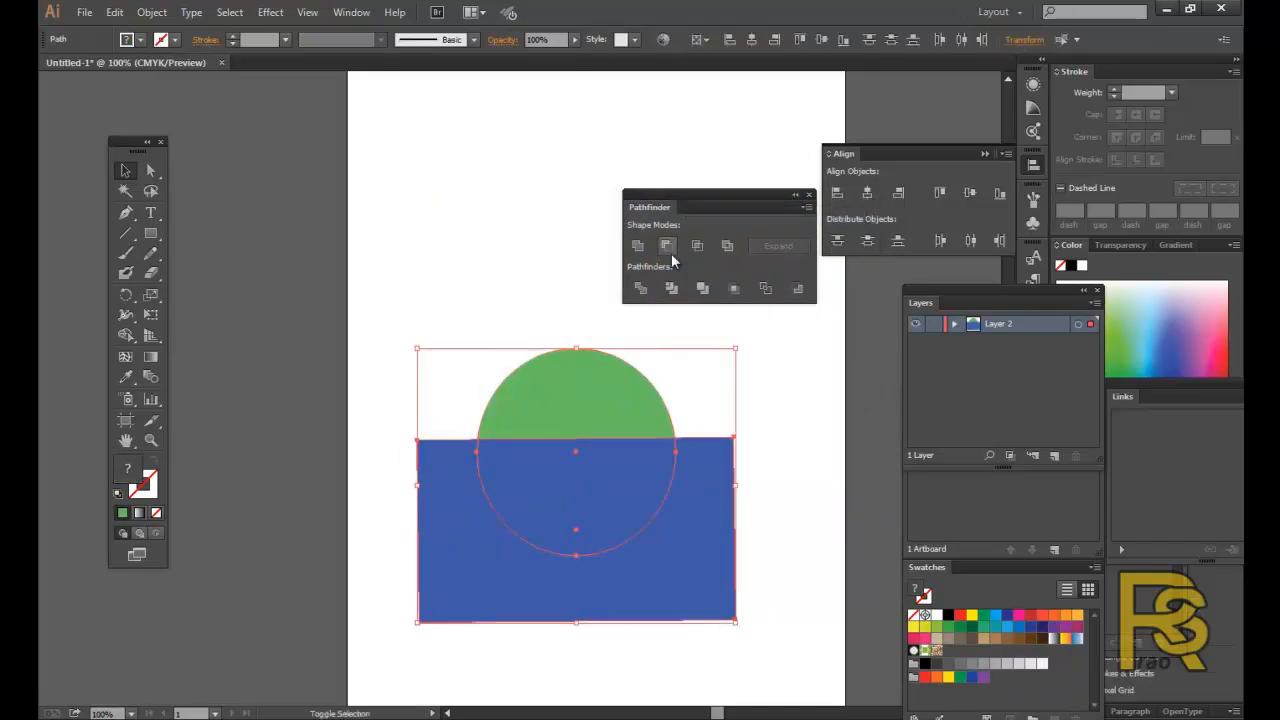
left_click(669, 249)
left_click(743, 466)
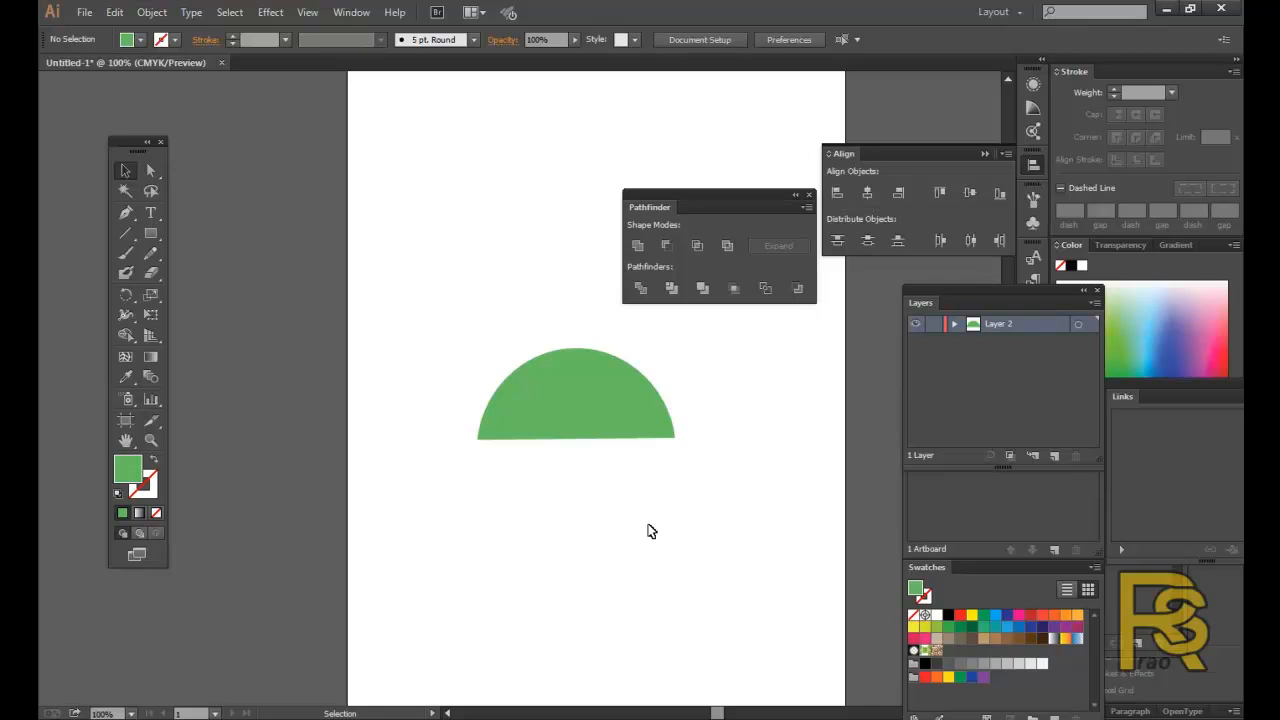
Move the green half-circle down and enlarge it.
left_click_drag(590, 385, 568, 460)
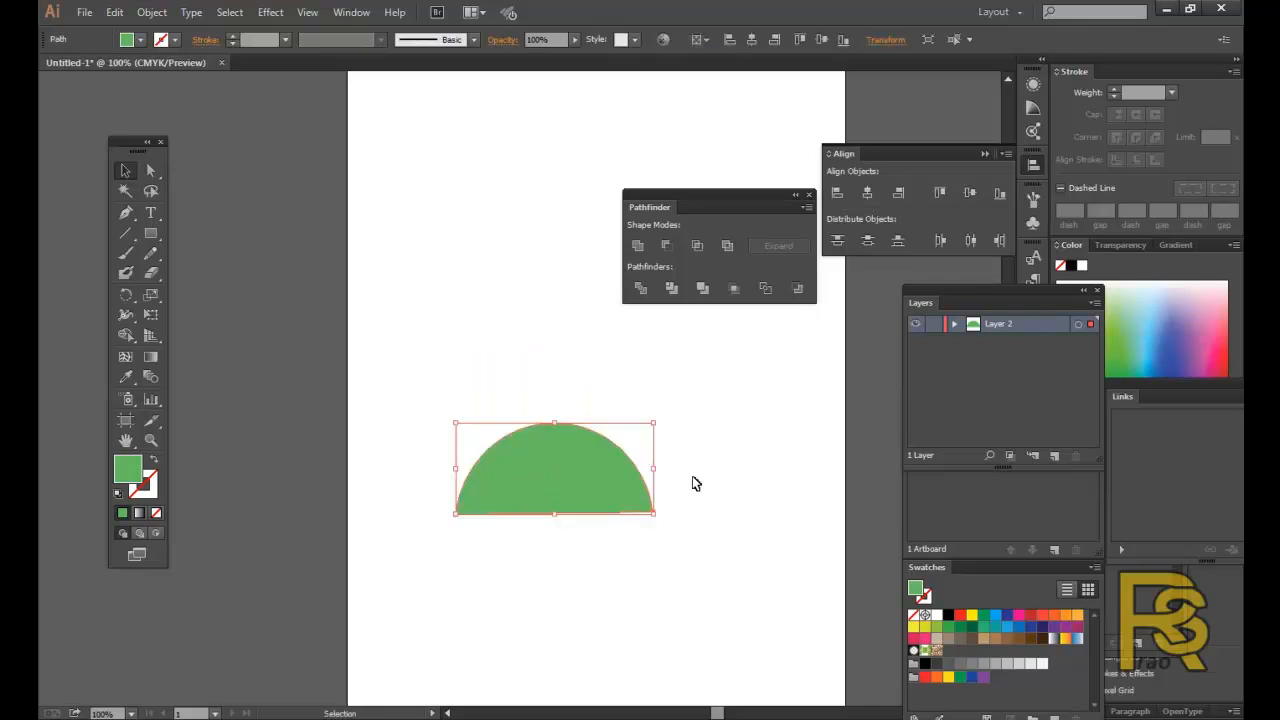
left_click_drag(655, 514, 648, 452)
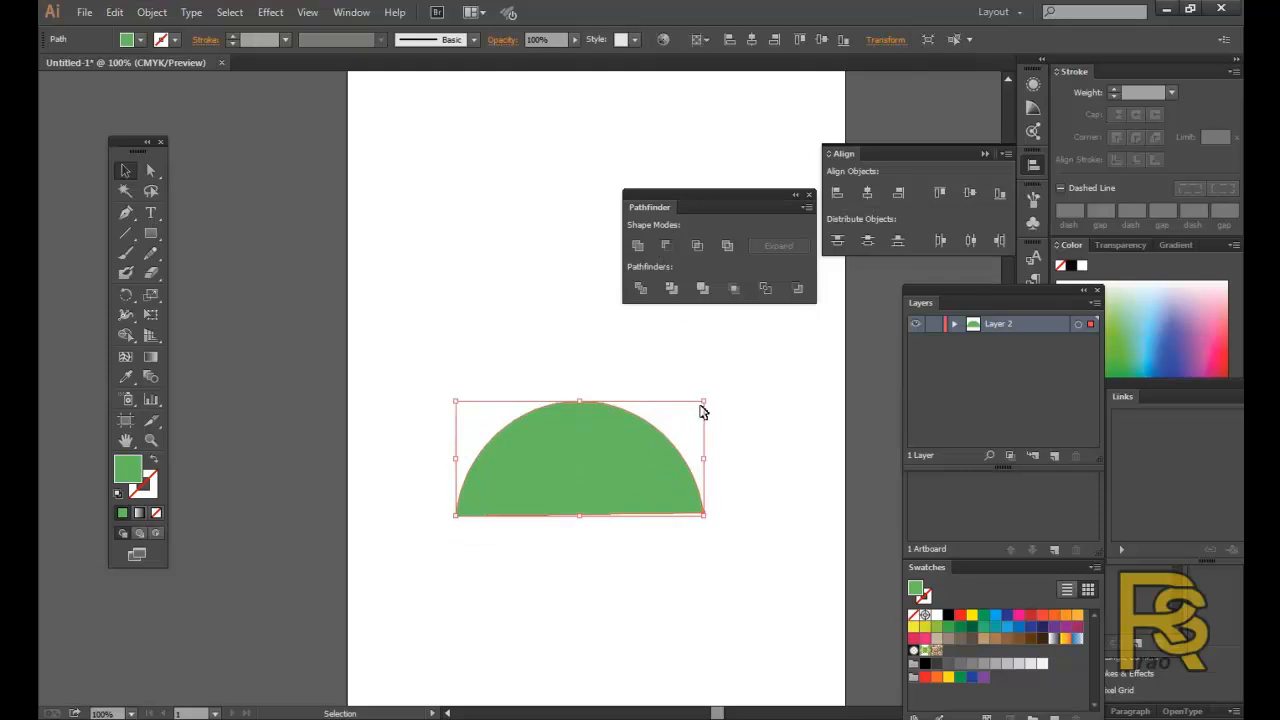
left_click(760, 400)
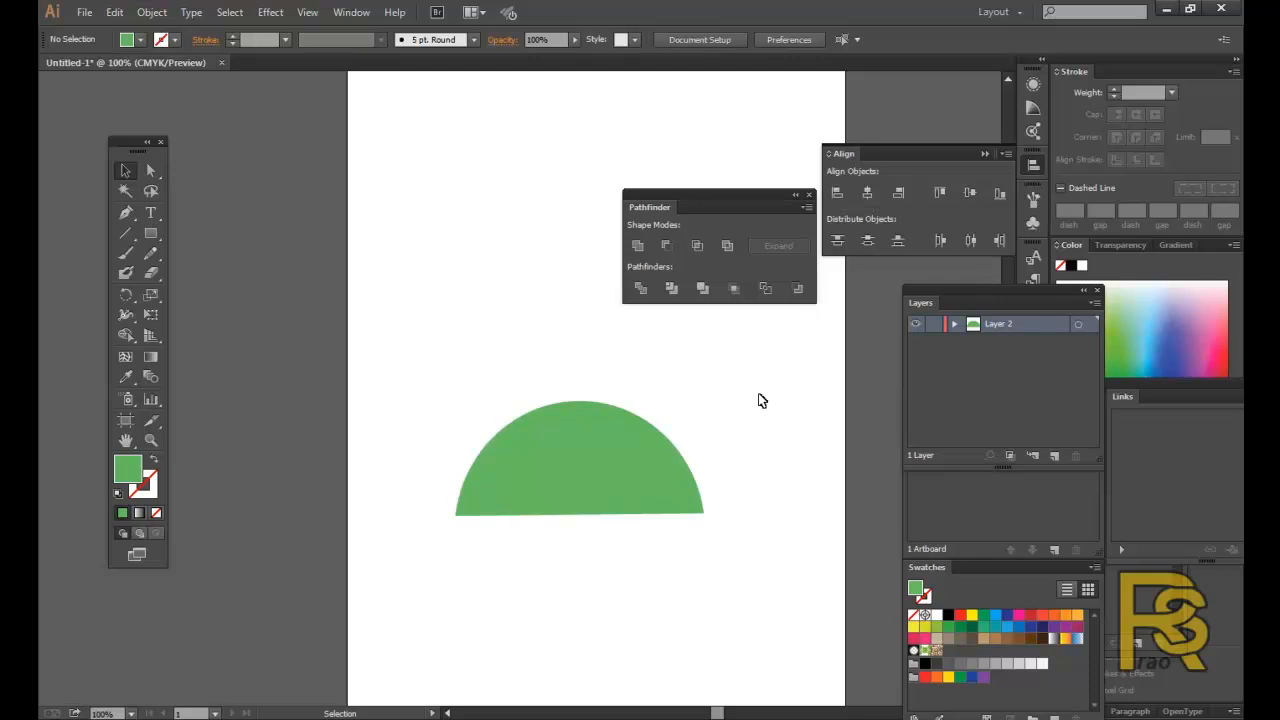
Delete the half-circle and draw a green rectangle about 4.54 by 2.83 in with the Rectangle tool.
left_click(558, 449)
key("Delete")
left_click(150, 234)
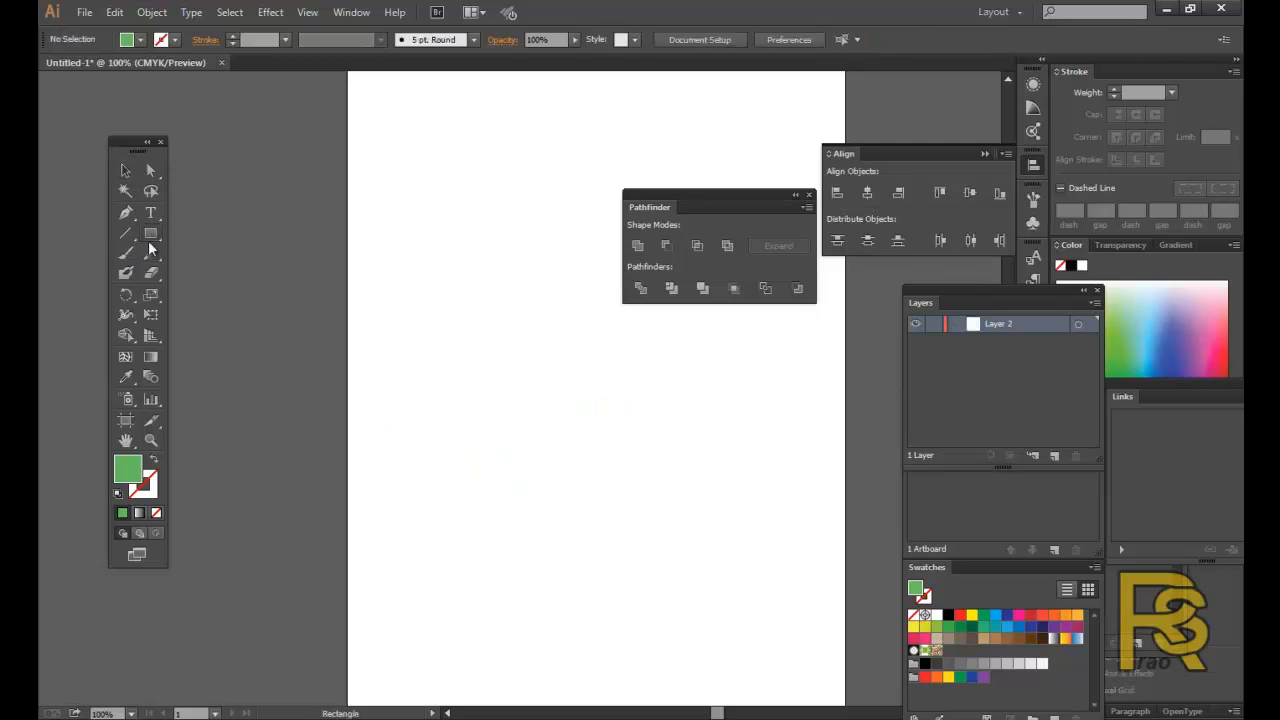
left_click_drag(457, 412, 731, 583)
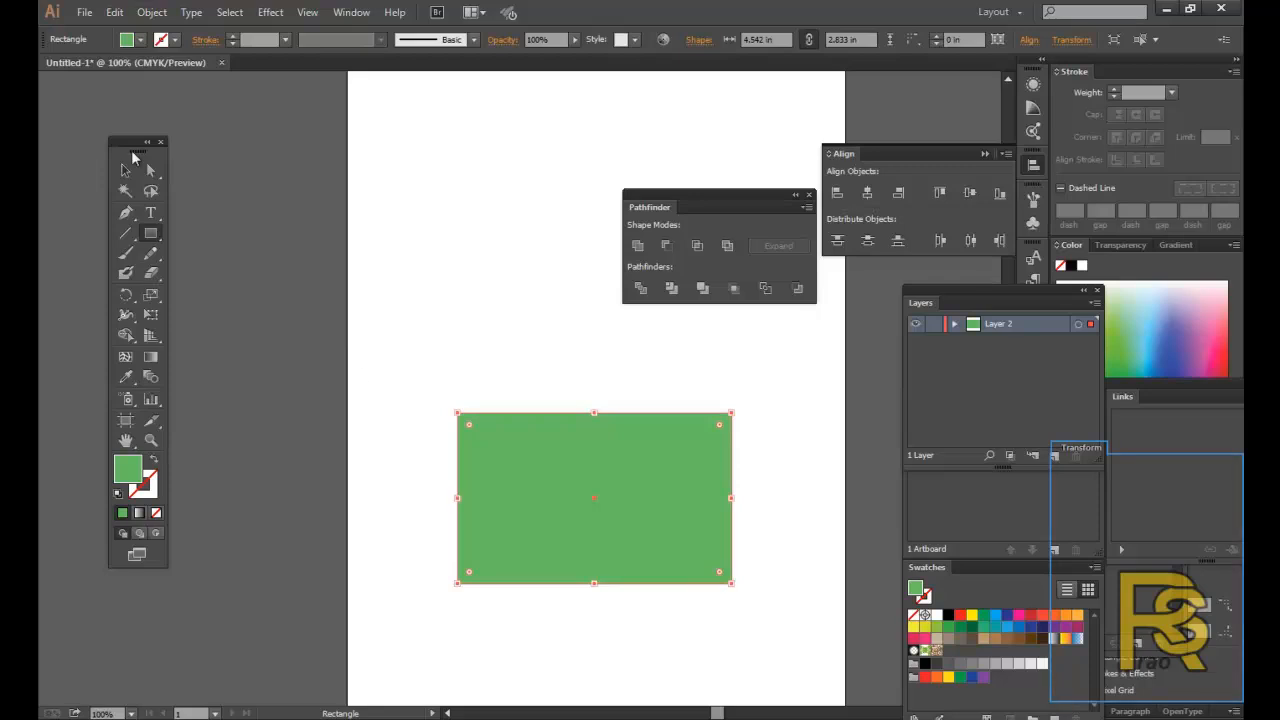
Draw a large star with the Star tool above the rectangle's upper-left corner and fill it with purple.
left_click_drag(148, 240, 209, 312)
left_click_drag(415, 323, 502, 441)
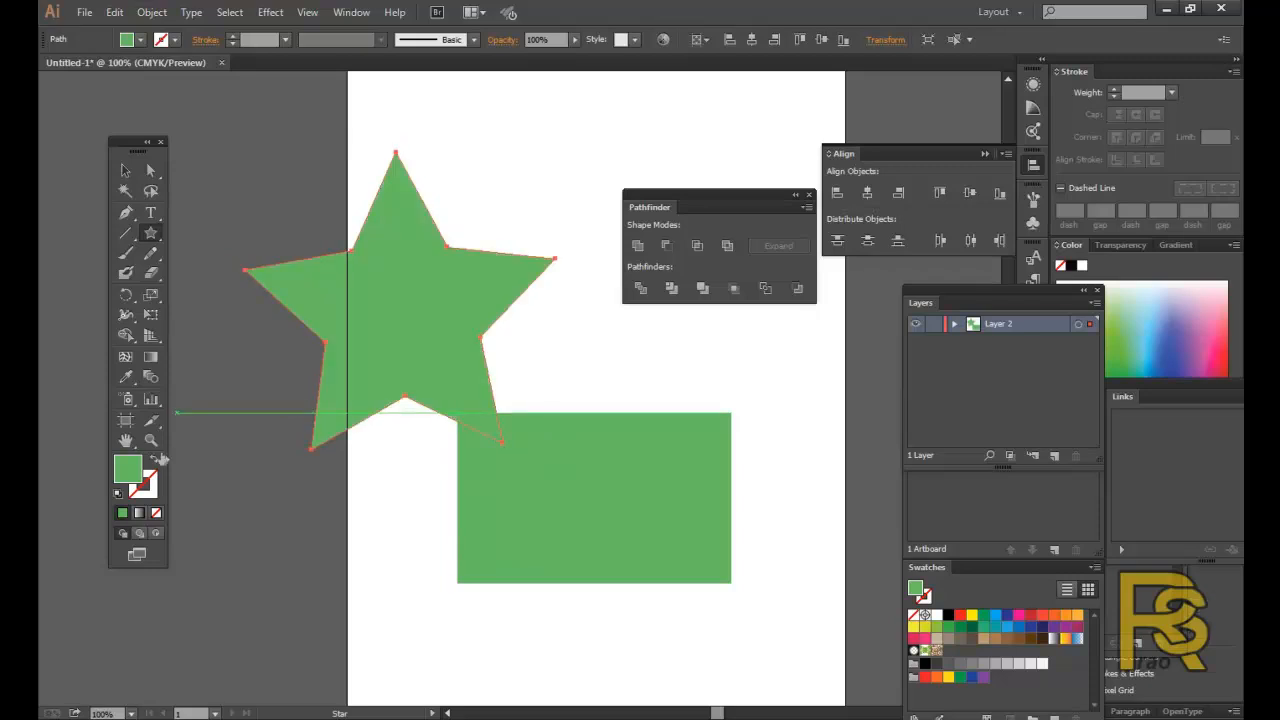
double_click(127, 470)
left_click(656, 295)
left_click(626, 262)
left_click(817, 260)
key("v")
Scale down the purple star and place it over the green rectangle's upper-left corner.
left_click_drag(470, 313, 545, 398)
left_click_drag(637, 526, 543, 452)
left_click_drag(463, 318, 519, 394)
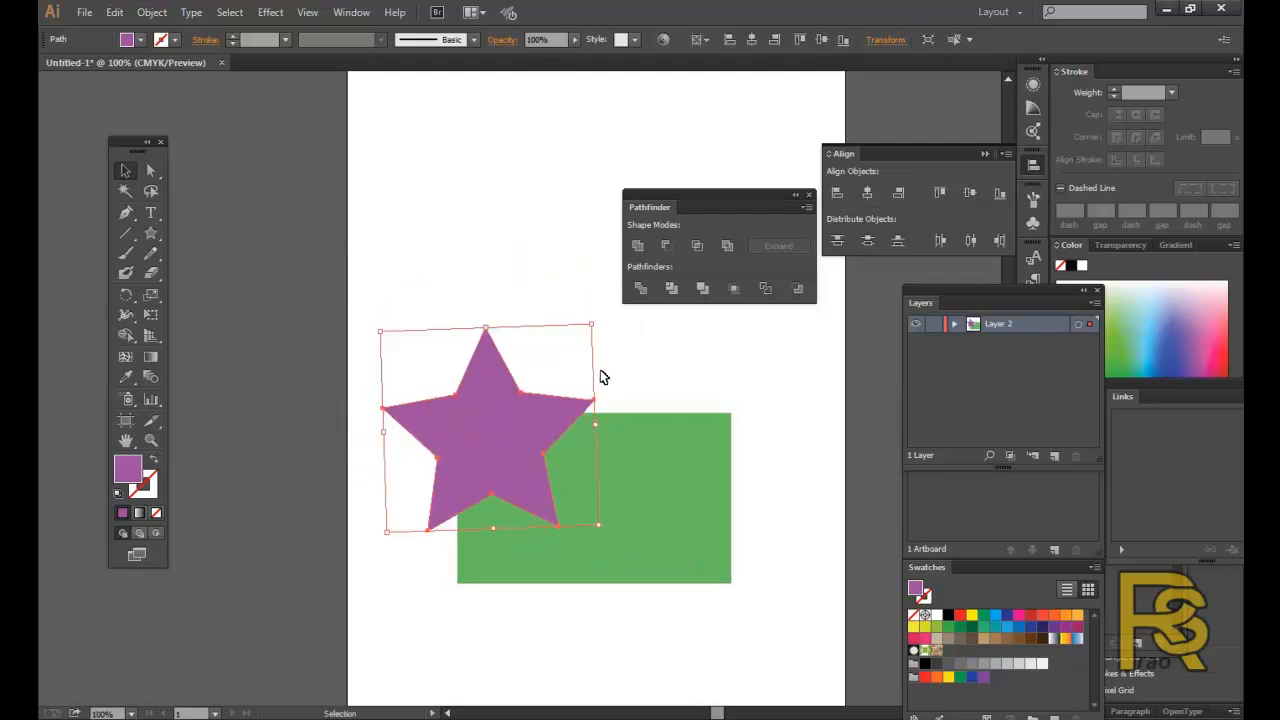
left_click(660, 371)
Merge the purple star and green rectangle into one shape with Unite, and shift it slightly upward.
left_click(647, 432)
left_click(497, 391, "shift")
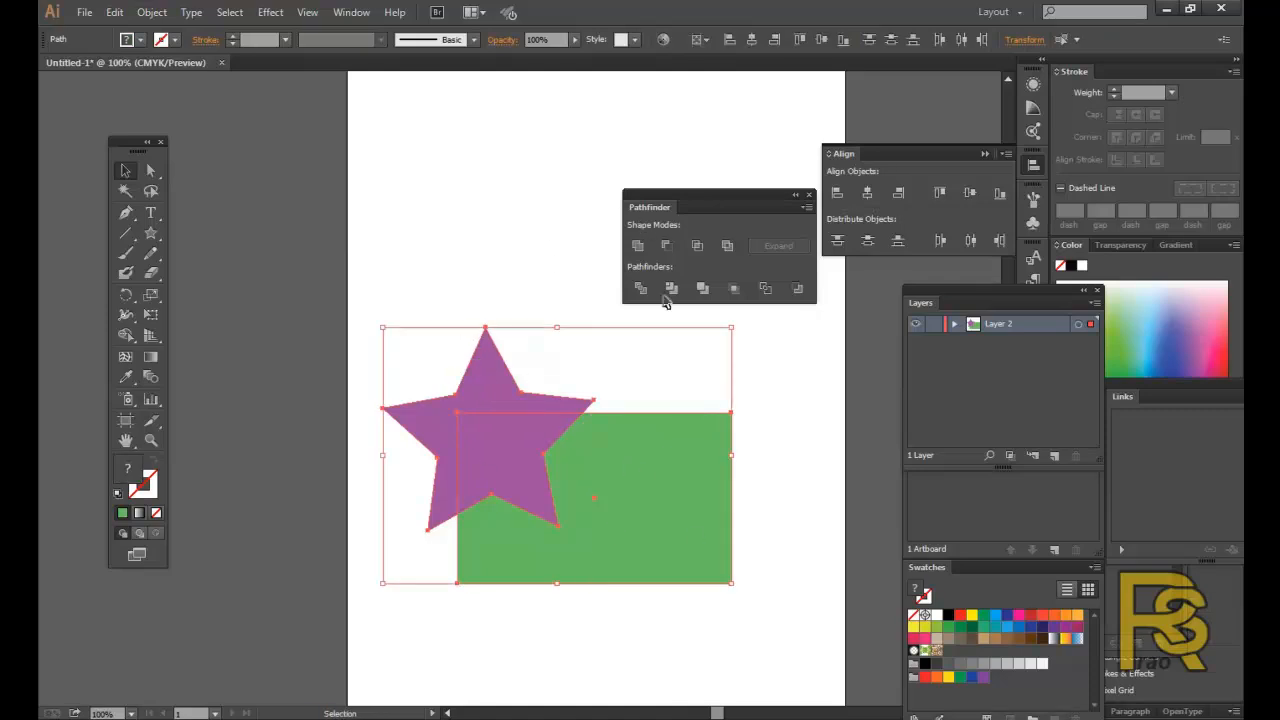
left_click(639, 248)
left_click(506, 263)
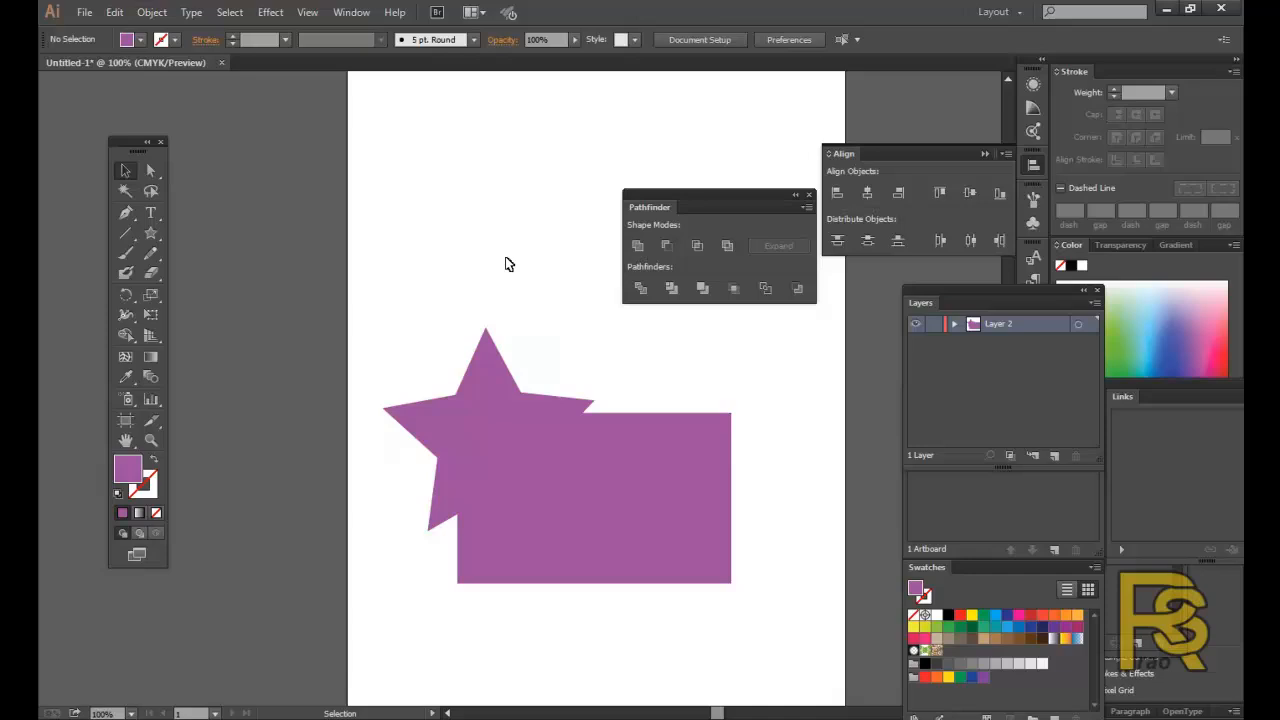
left_click(476, 420)
left_click_drag(476, 420, 506, 423)
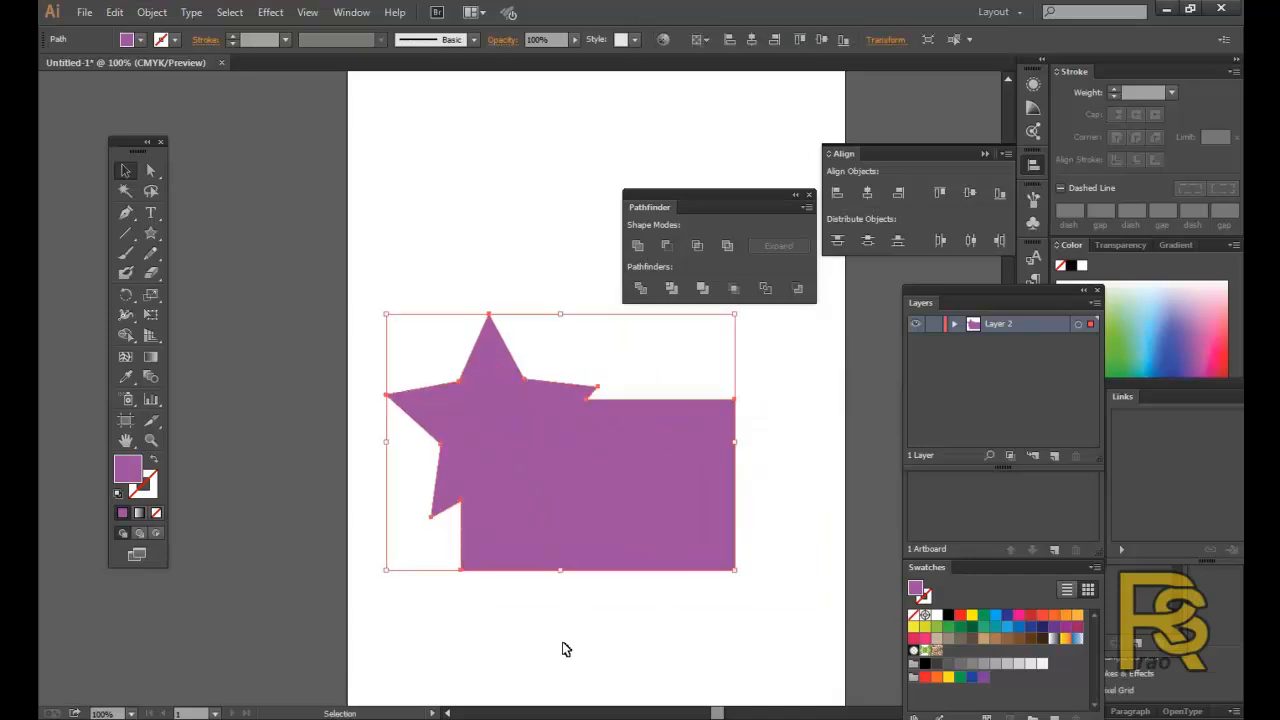
left_click(563, 650)
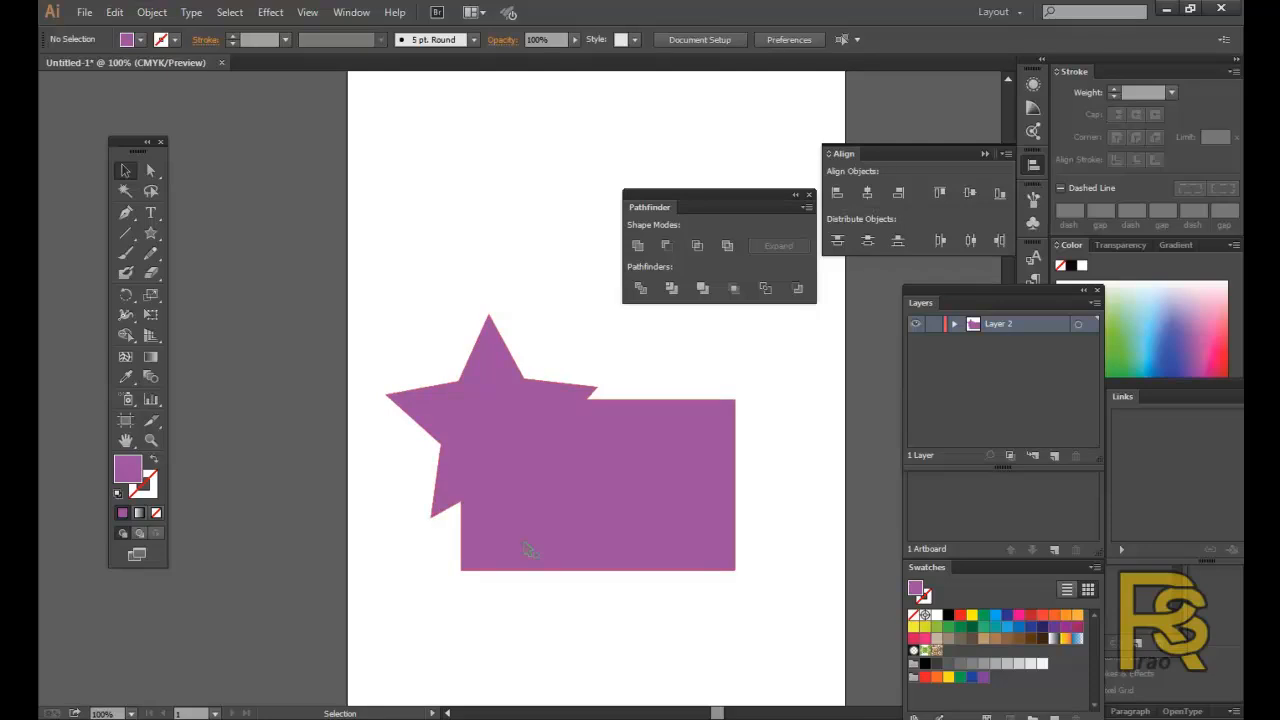
Draw a small circle with the Ellipse tool just above the star's top point.
left_click(150, 234)
left_click_drag(147, 232, 197, 266)
left_click_drag(428, 237, 514, 326)
left_click(125, 170)
Fill the small circle with blue and place it over the purple shape's upper-right corner.
double_click(127, 468)
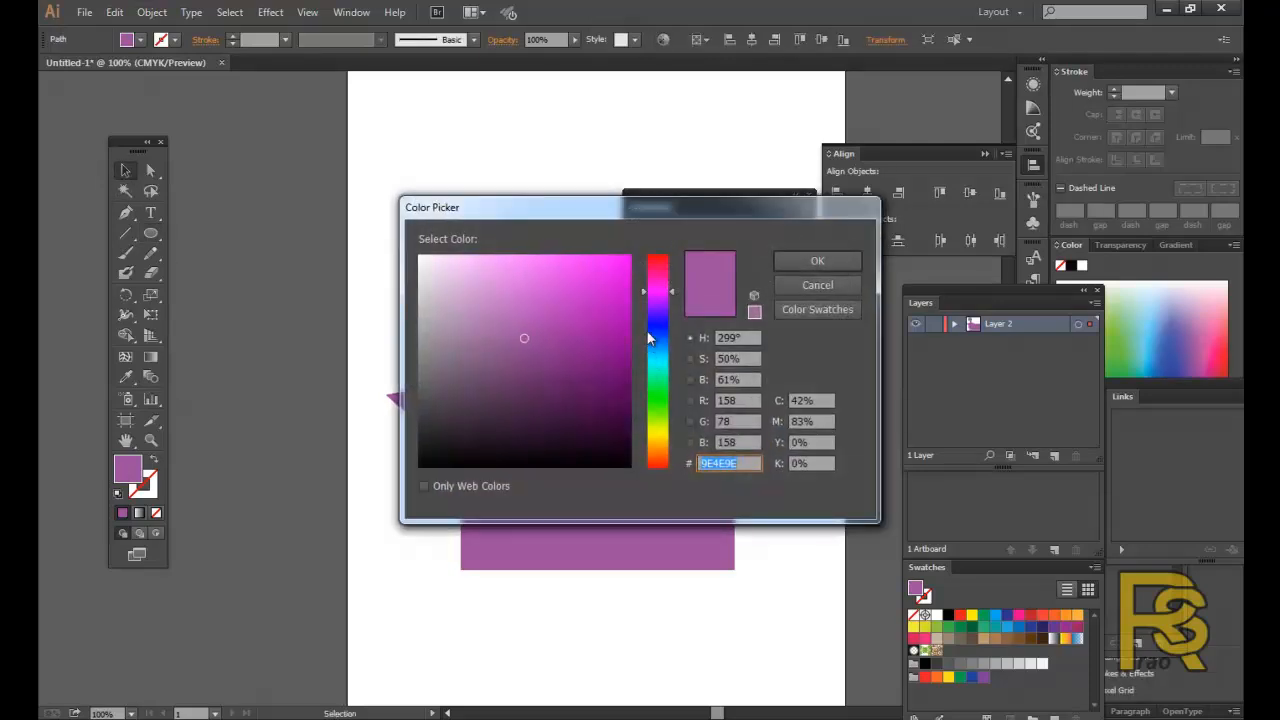
left_click(648, 340)
left_click(614, 296)
left_click(816, 261)
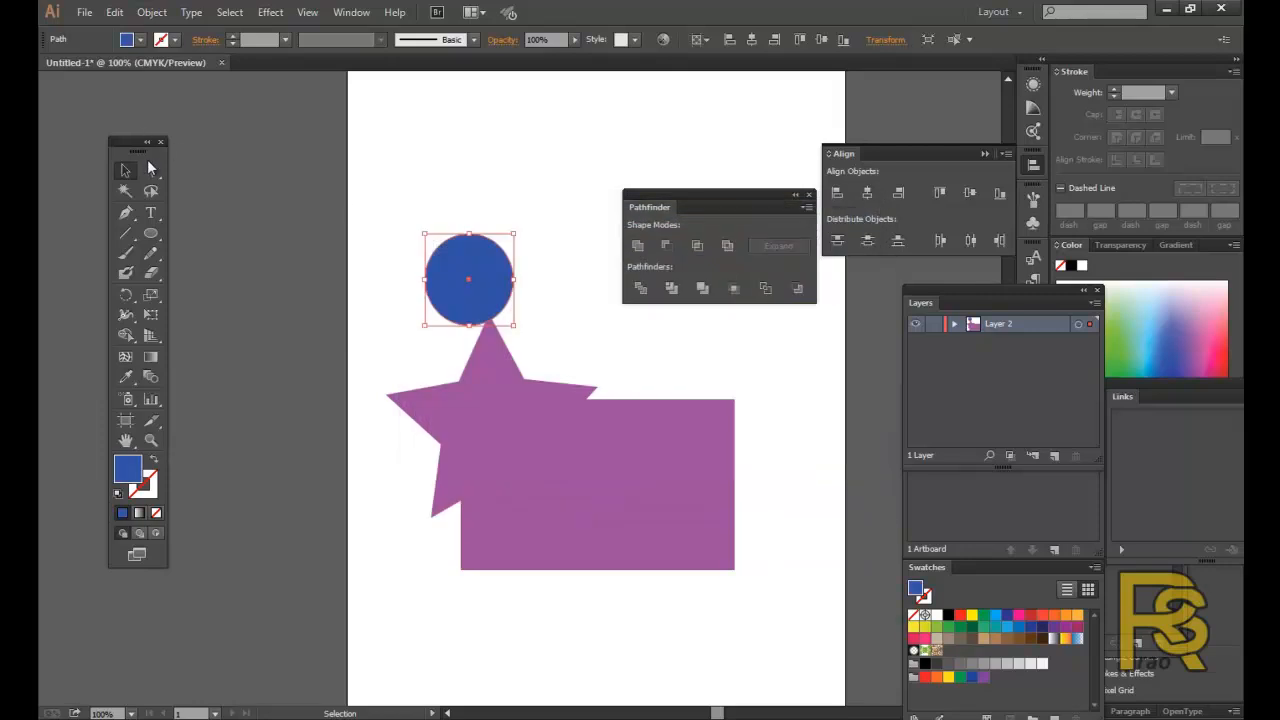
left_click_drag(483, 260, 741, 378)
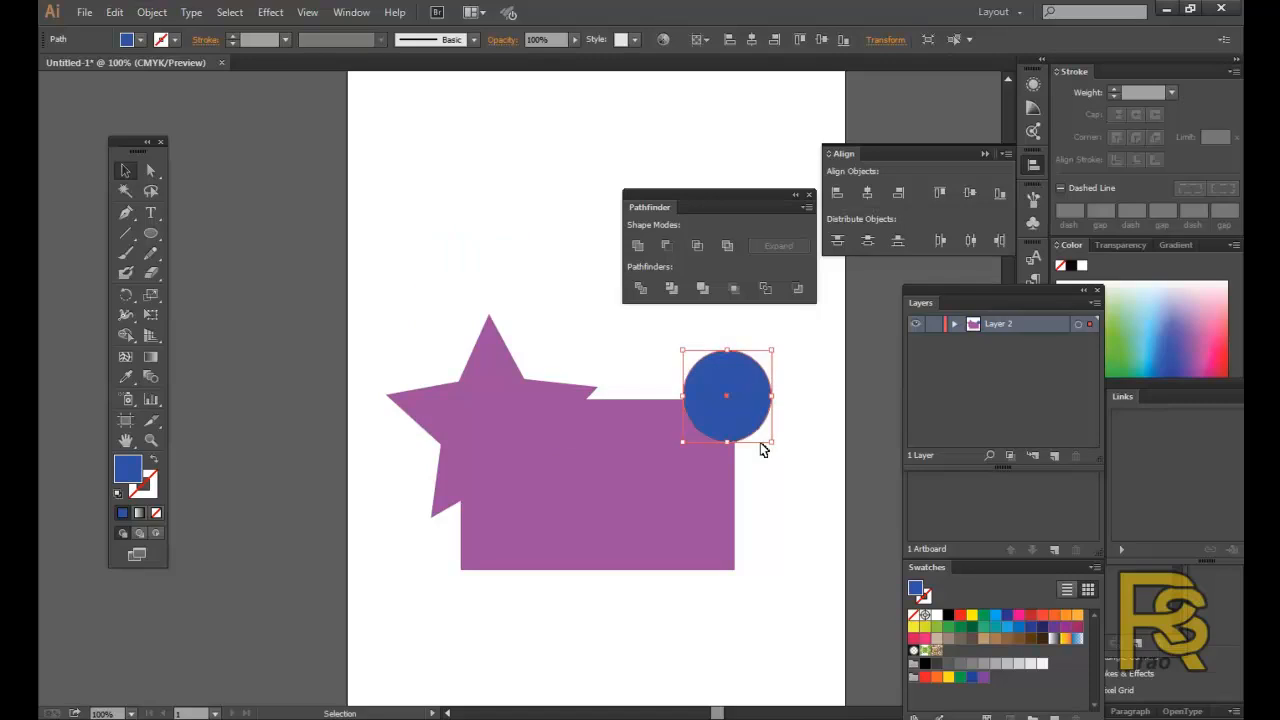
Enlarge the blue circle proportionally and center it over the purple shape's upper-right corner.
left_click_drag(770, 441, 817, 489)
left_click_drag(775, 412, 758, 398)
left_click(799, 549)
Merge the purple shape and blue circle with Unite, and shift the merged shape slightly left and upward.
left_click(600, 523)
left_click(765, 402, "shift")
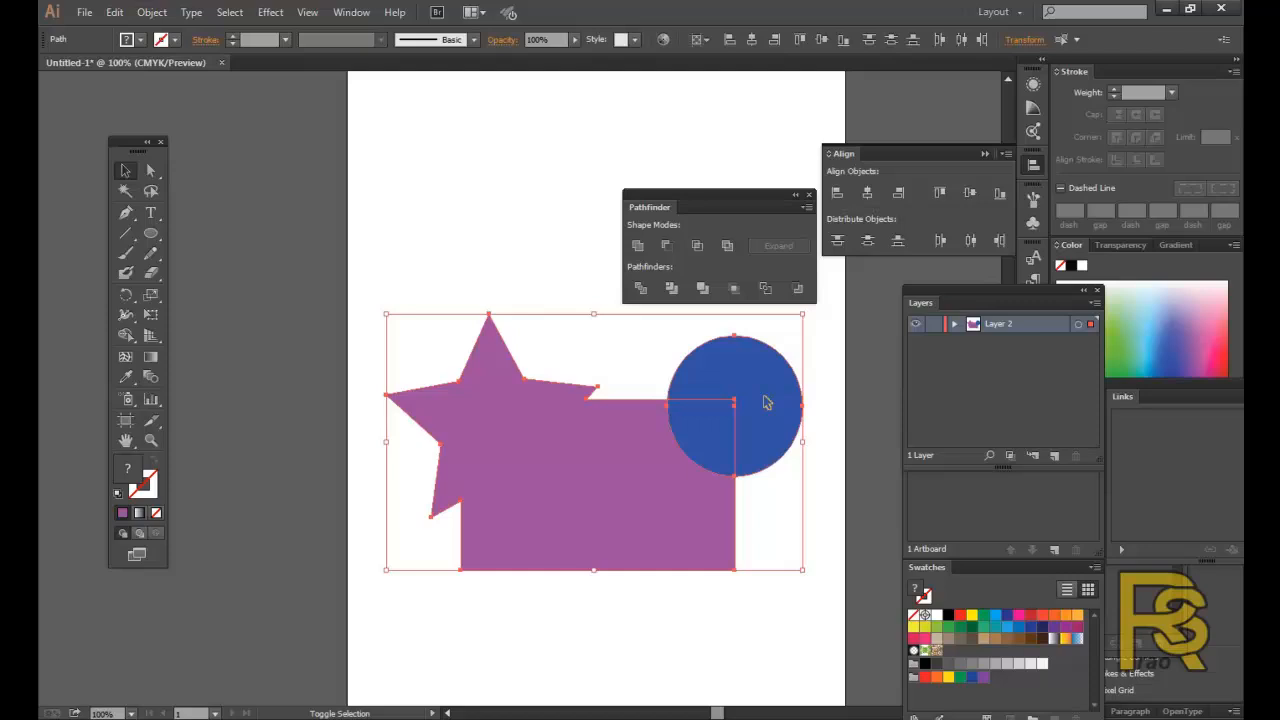
left_click(636, 248)
left_click(520, 277)
left_click_drag(657, 447, 620, 459)
left_click(598, 641)
left_click_drag(557, 497, 587, 468)
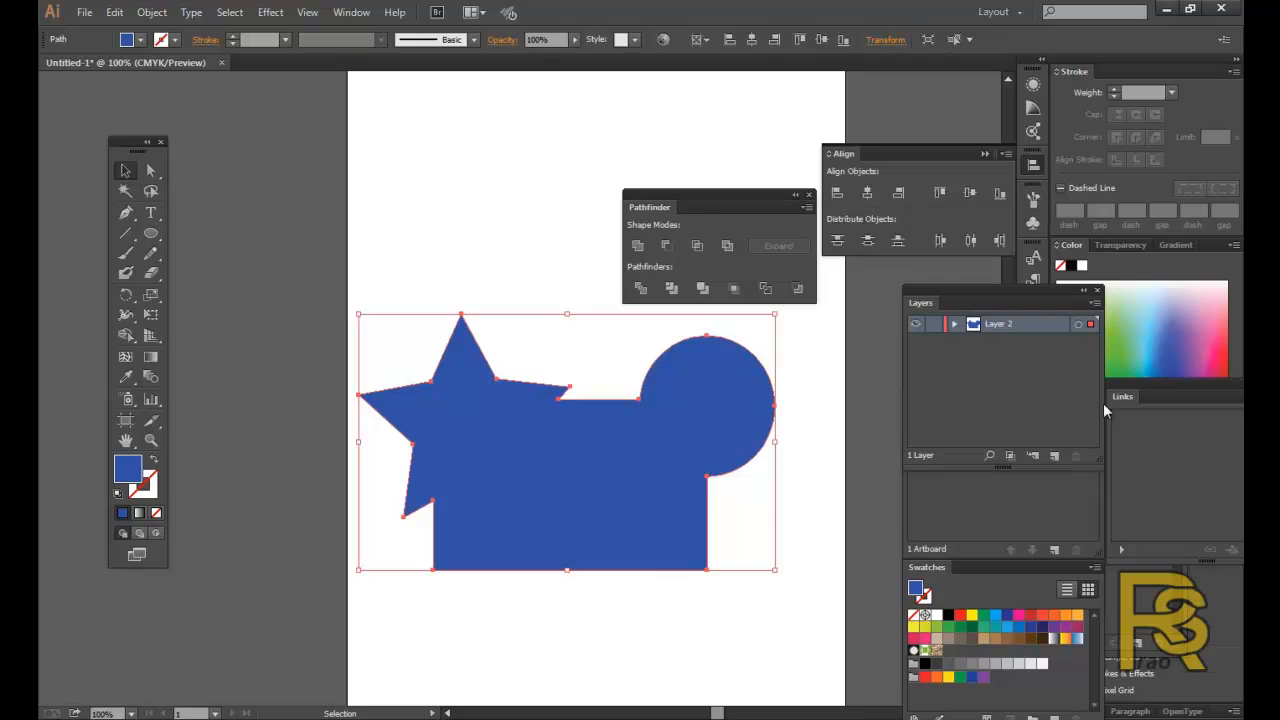
left_click(610, 624)
left_click_drag(597, 518, 598, 507)
left_click(601, 650)
Draw a hexagon with the Polygon tool, place it over the blue shape's lower edge and fill it with light blue.
left_click(151, 233)
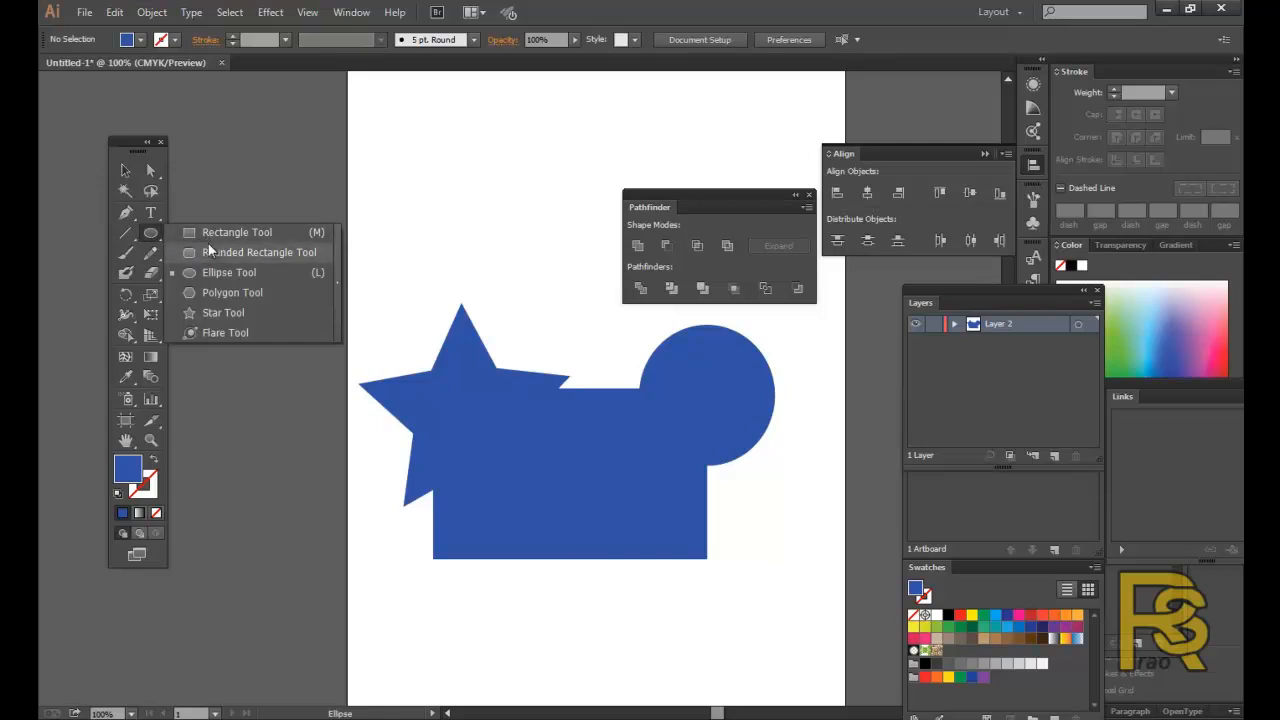
left_click(217, 292)
left_click_drag(626, 640, 581, 553)
left_click(125, 170)
left_click_drag(655, 633, 610, 584)
left_click(803, 528)
left_click(603, 606)
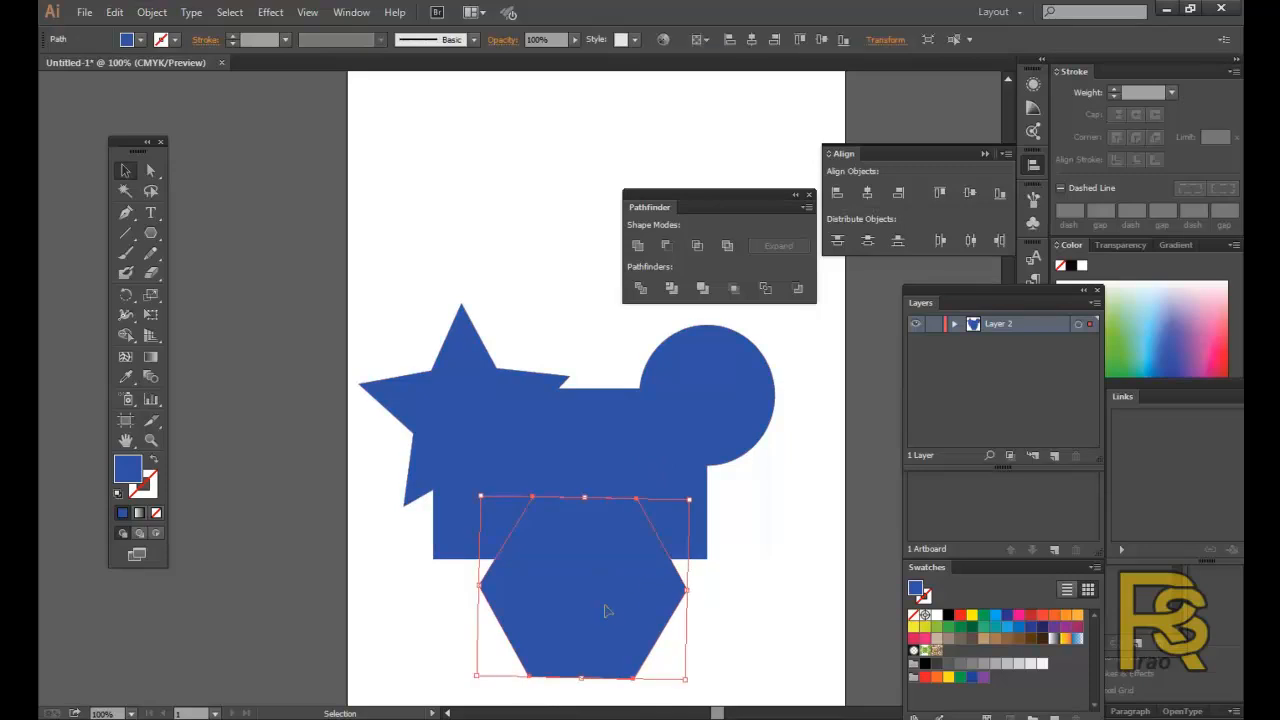
left_click(1145, 335)
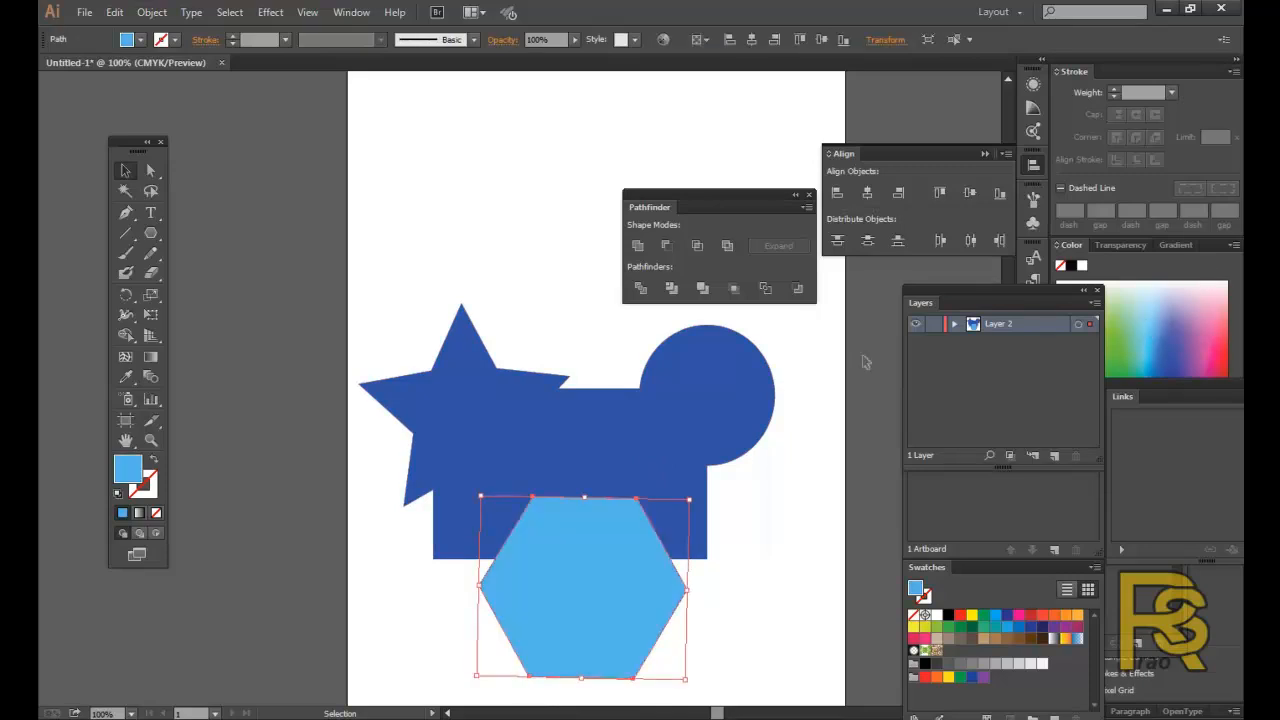
Merge the blue shape and light-blue hexagon with Unite, and move the result upward on the artboard.
left_click(617, 415)
left_click(606, 592, "shift")
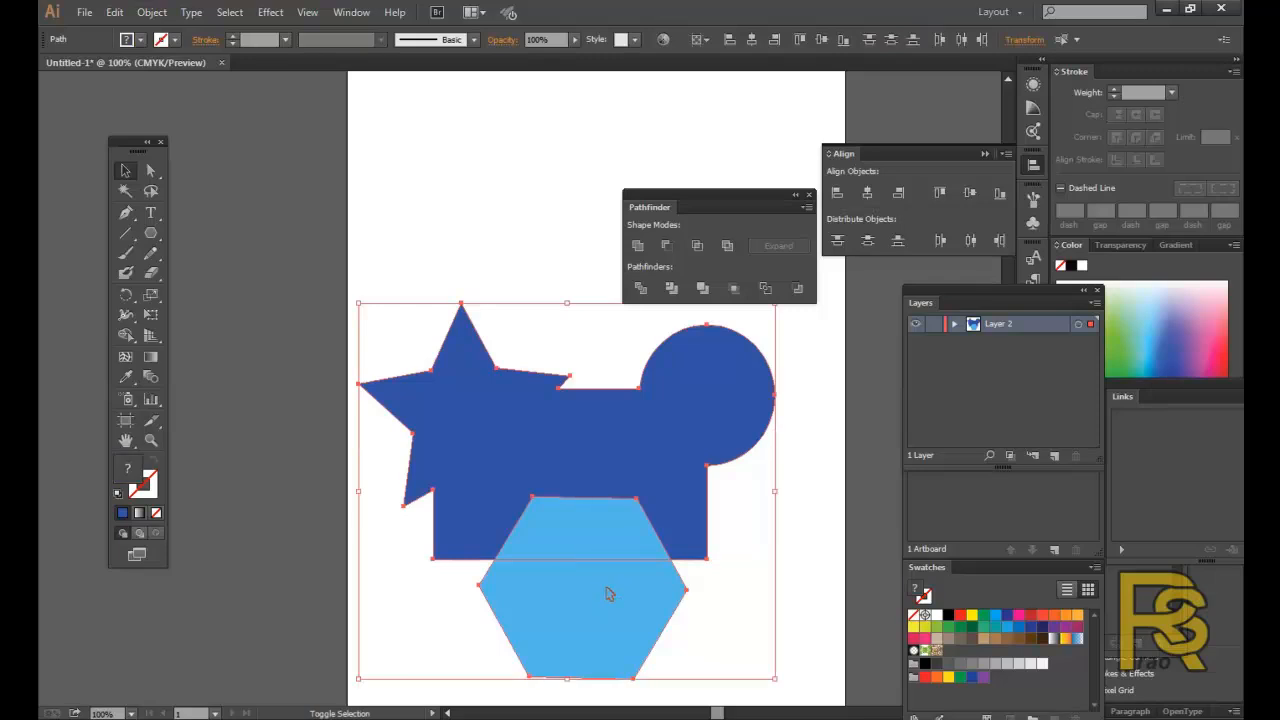
left_click(649, 249)
left_click(466, 214)
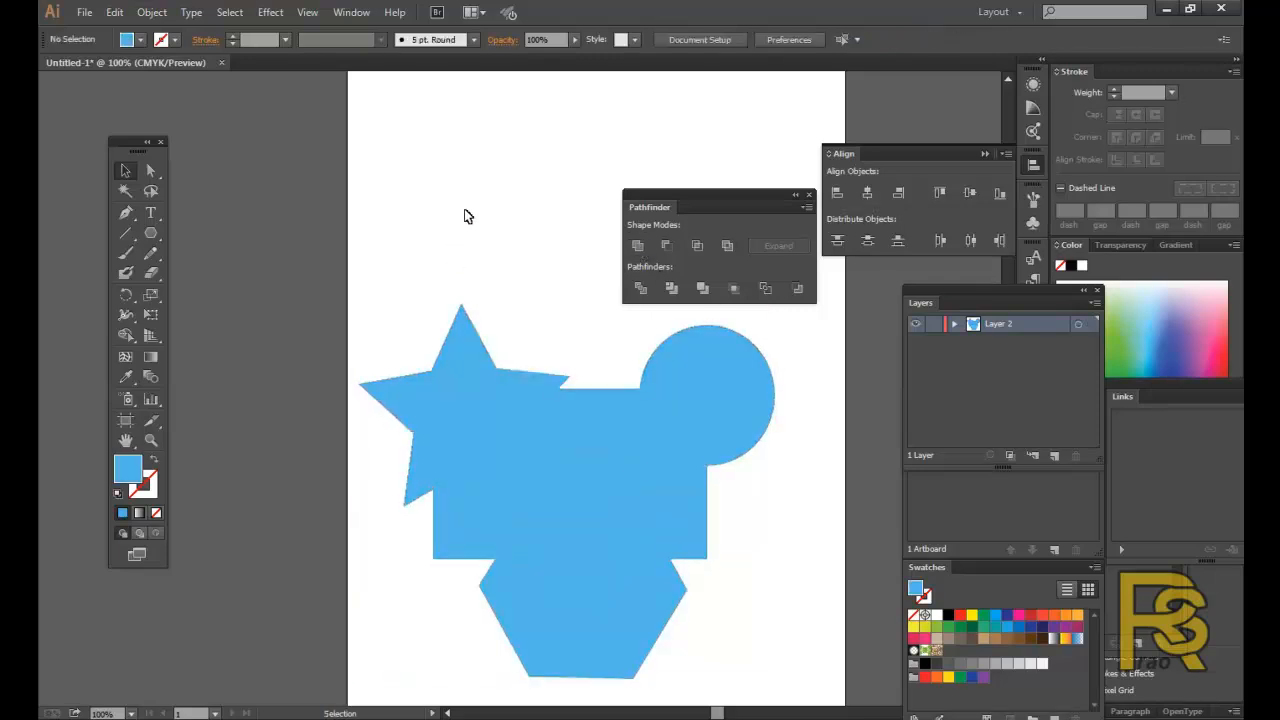
left_click_drag(638, 492, 603, 343)
left_click_drag(520, 380, 553, 459)
left_click(803, 551)
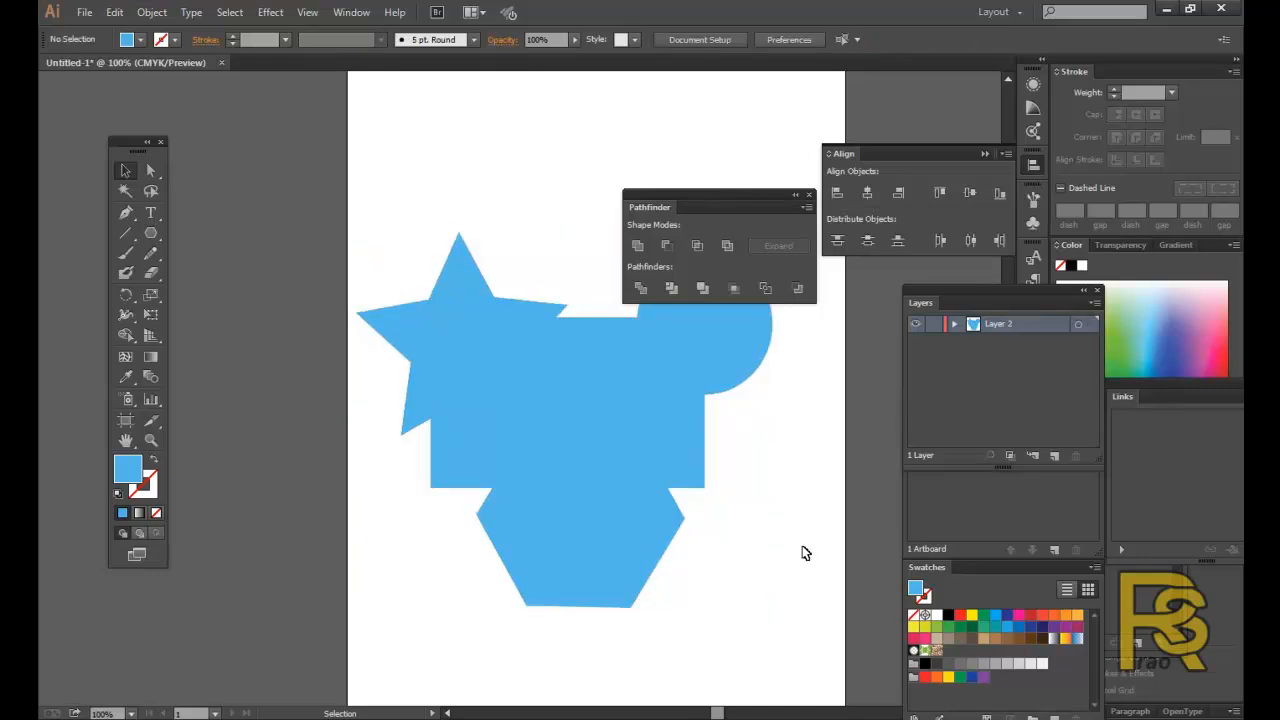
Delete the merged light-blue shape and draw a large circle in the lower middle of the artboard.
left_click(524, 443)
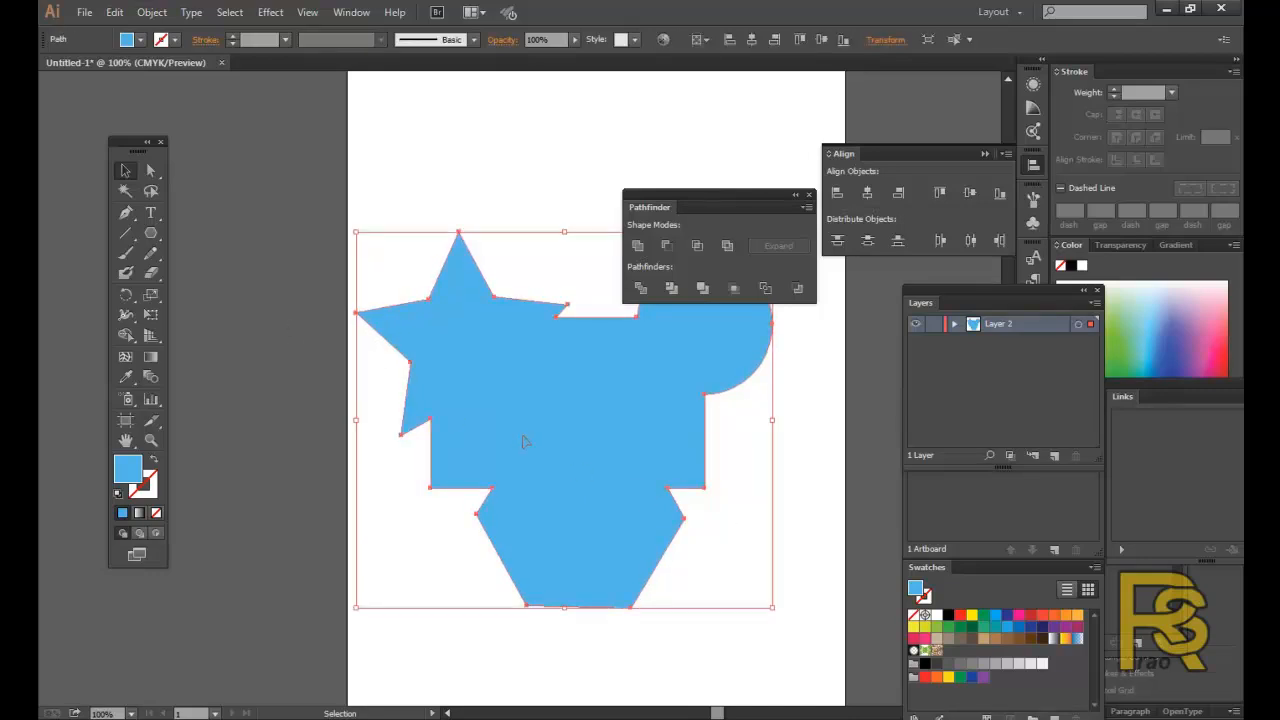
key("Delete")
left_click_drag(150, 232, 190, 273)
left_click_drag(458, 417, 664, 625)
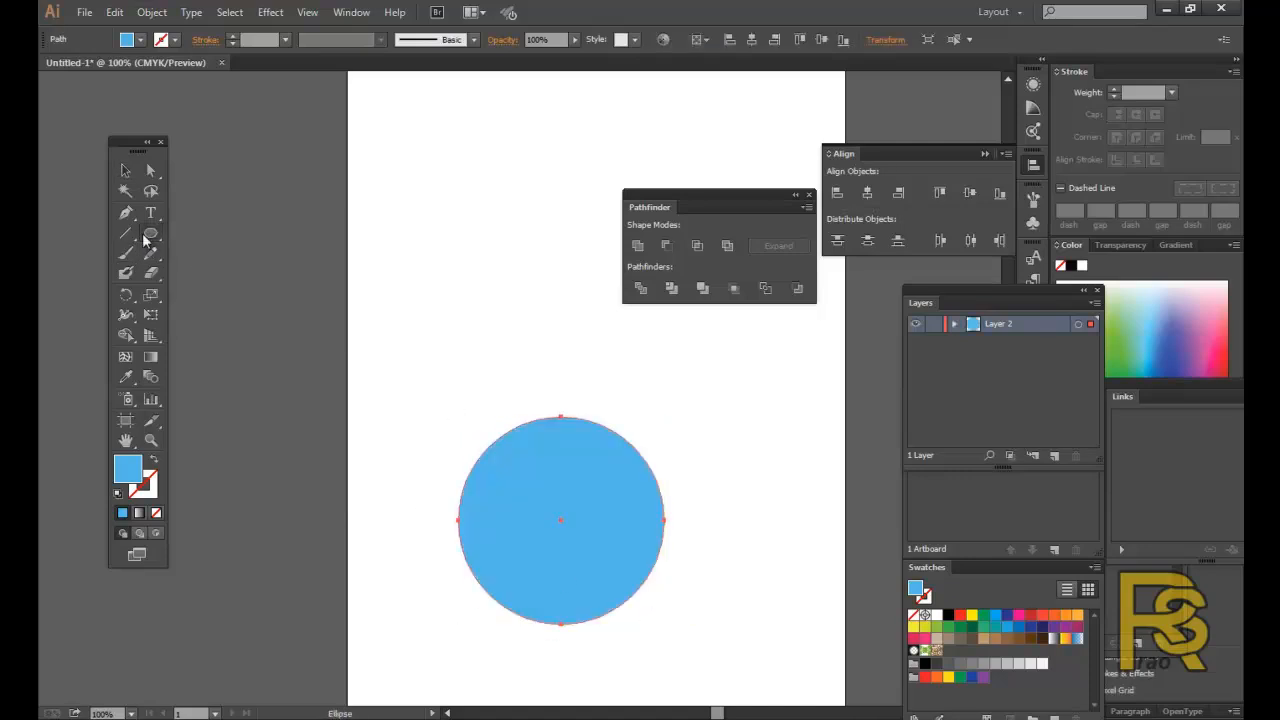
Draw a rectangle about 3.06 by 2.67 in overlapping the circle's upper-right part, and nudge it slightly right.
left_click_drag(159, 232, 232, 232)
left_click_drag(596, 376, 780, 535)
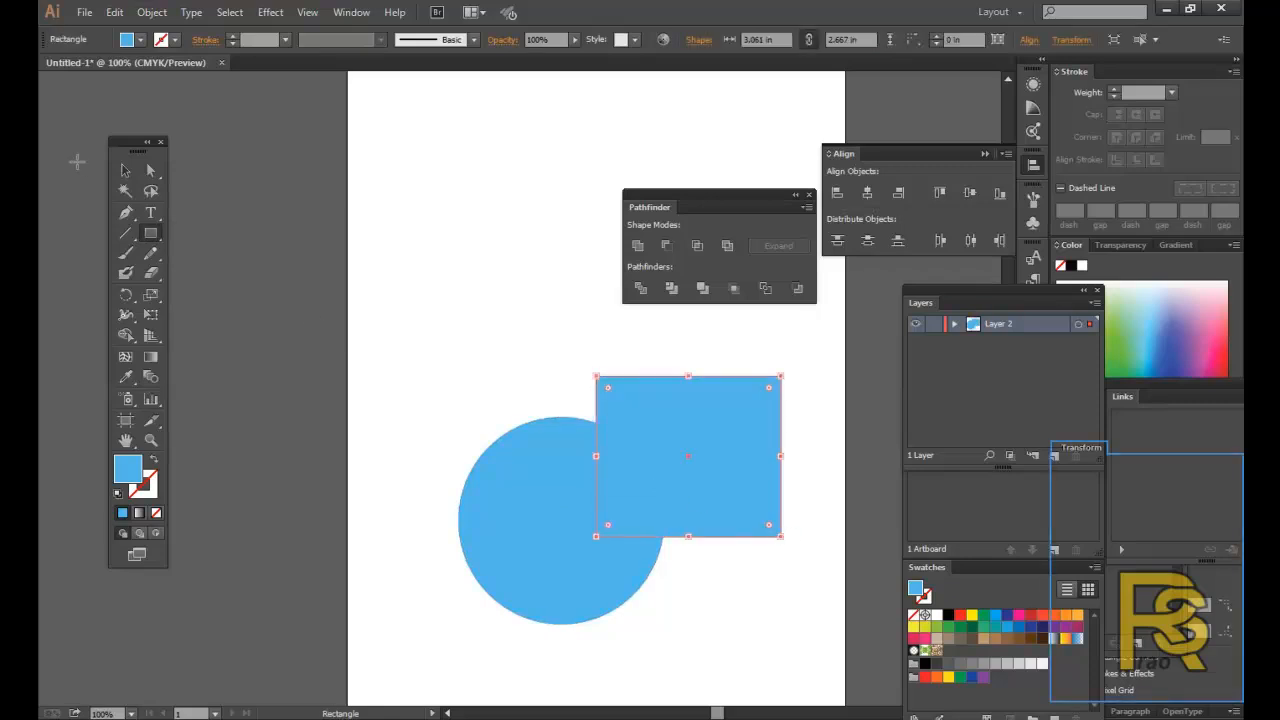
left_click(125, 170)
left_click(652, 413)
key("ctrl+shift+bracketright")
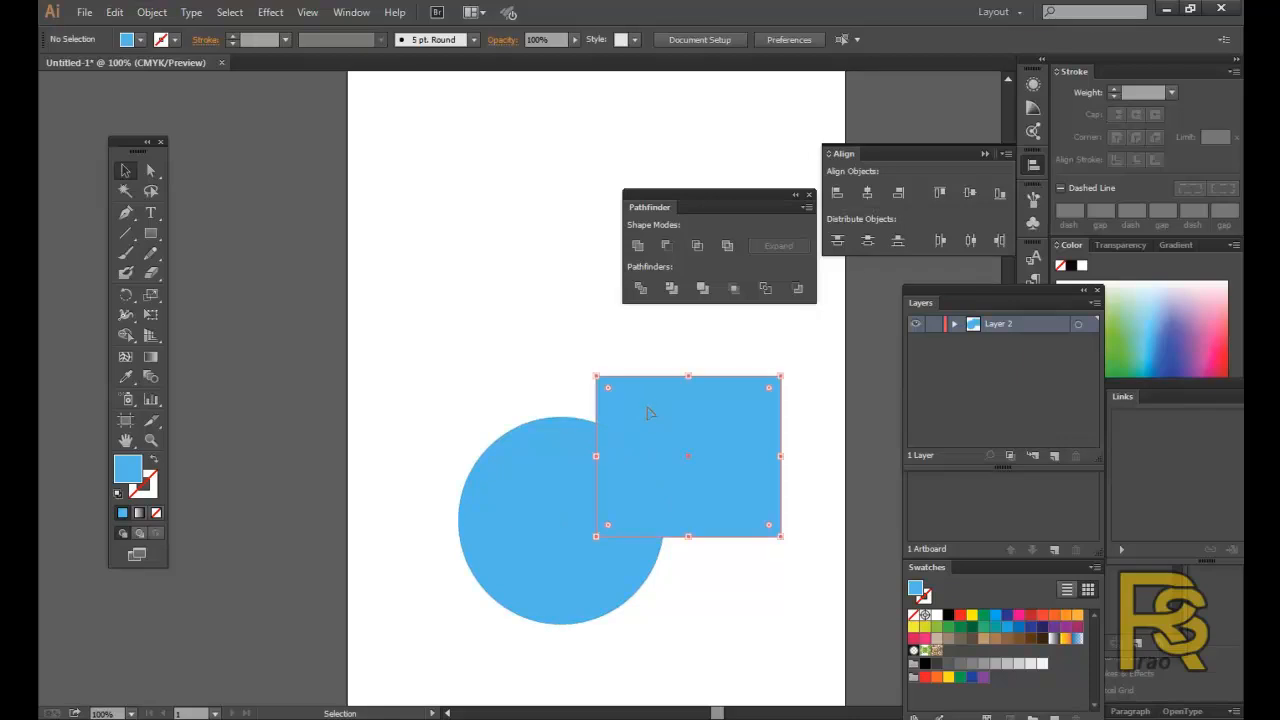
left_click_drag(660, 405, 663, 406)
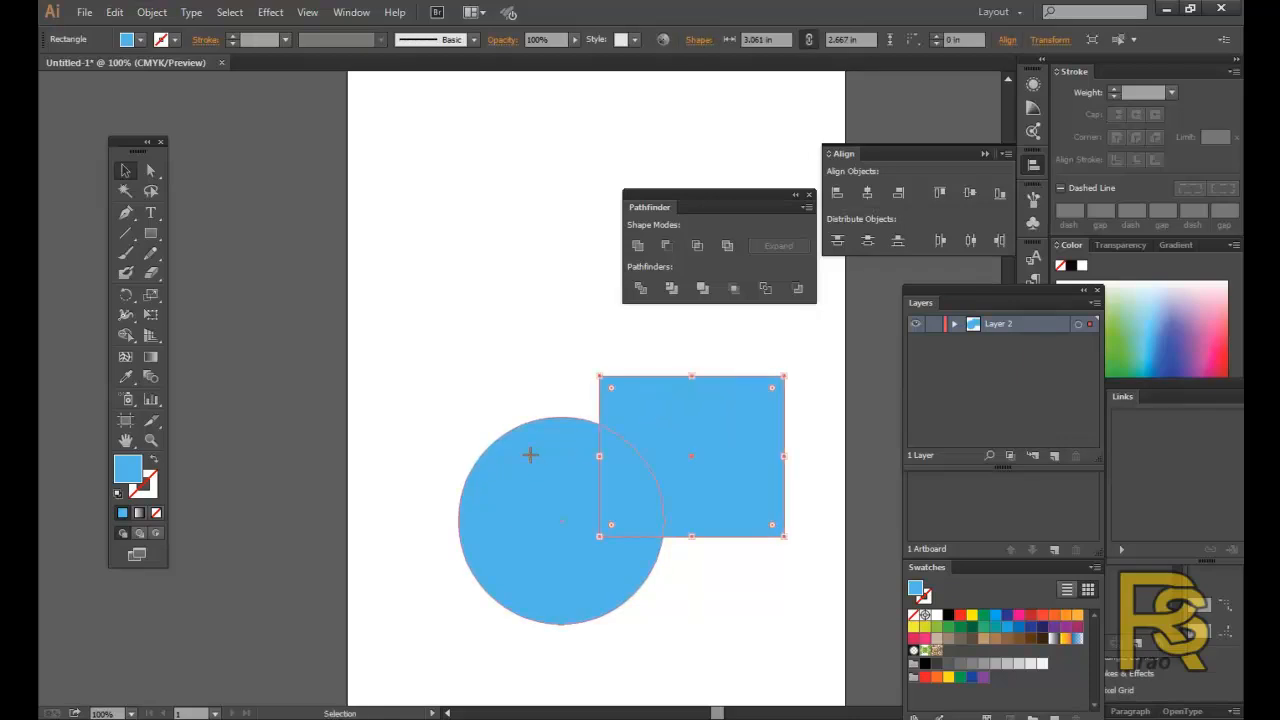
Reduce the circle and rectangle to their overlapping area with Intersect, and move the piece left and slightly up.
left_click(533, 455)
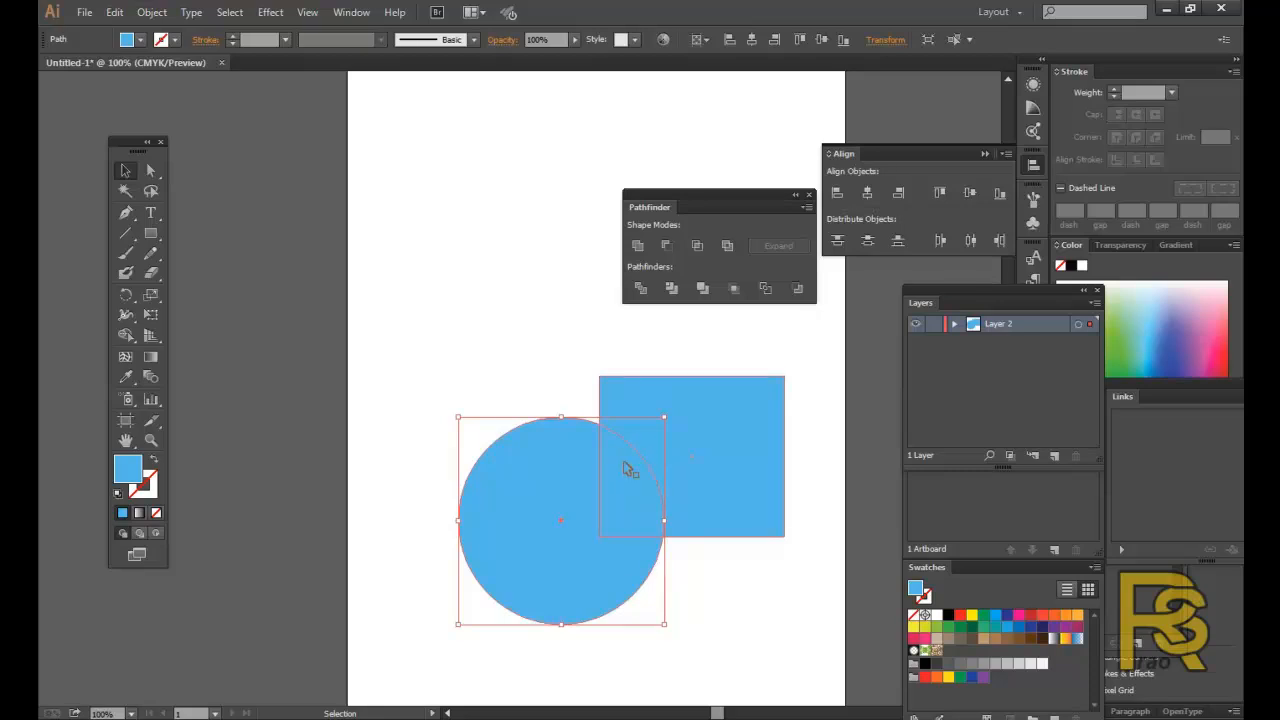
key("ctrl+shift+bracketright")
left_click(720, 445)
left_click(566, 472, "shift")
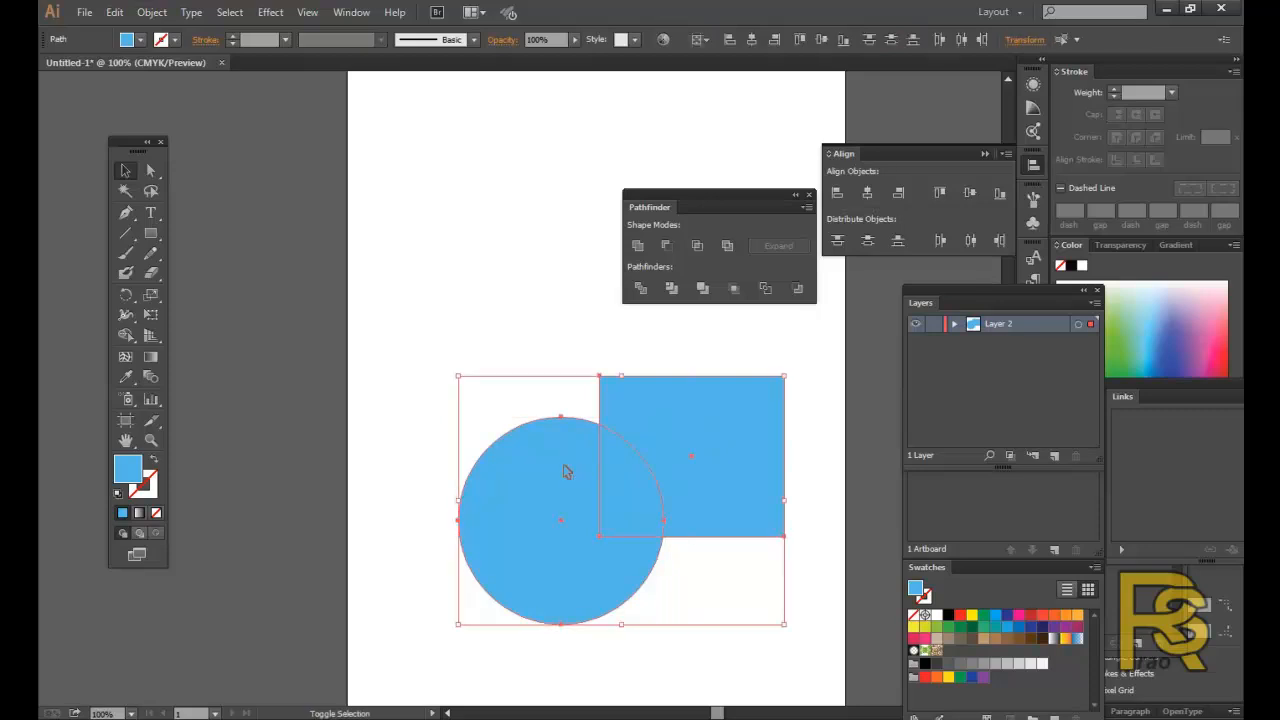
left_click(698, 246)
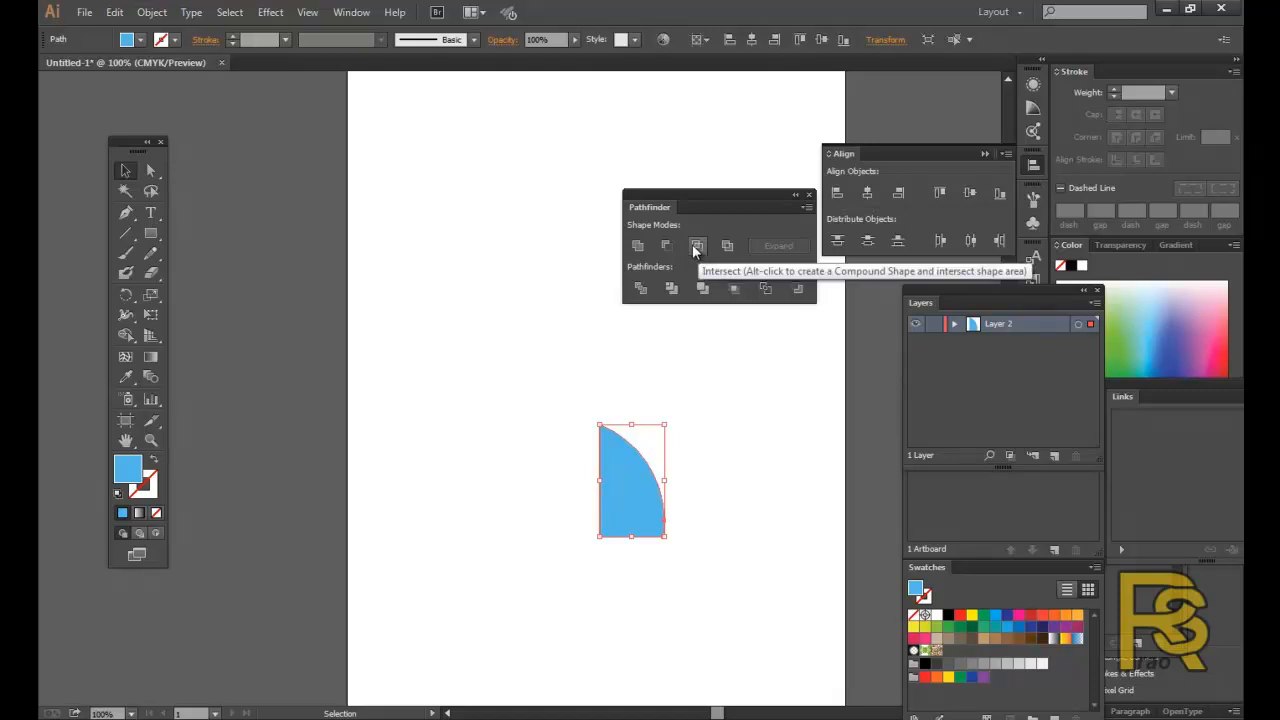
left_click_drag(617, 472, 576, 469)
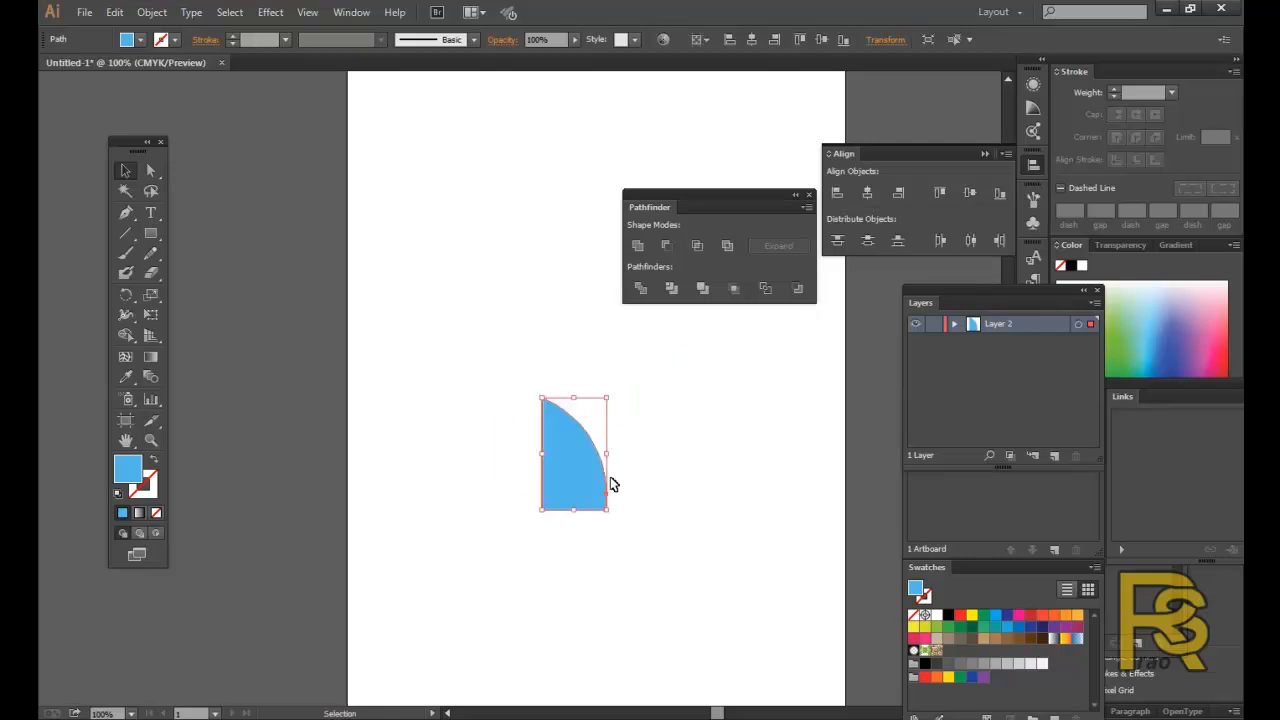
Delete the intersected piece and draw a five-pointed star on the left half of the artboard.
key("Delete")
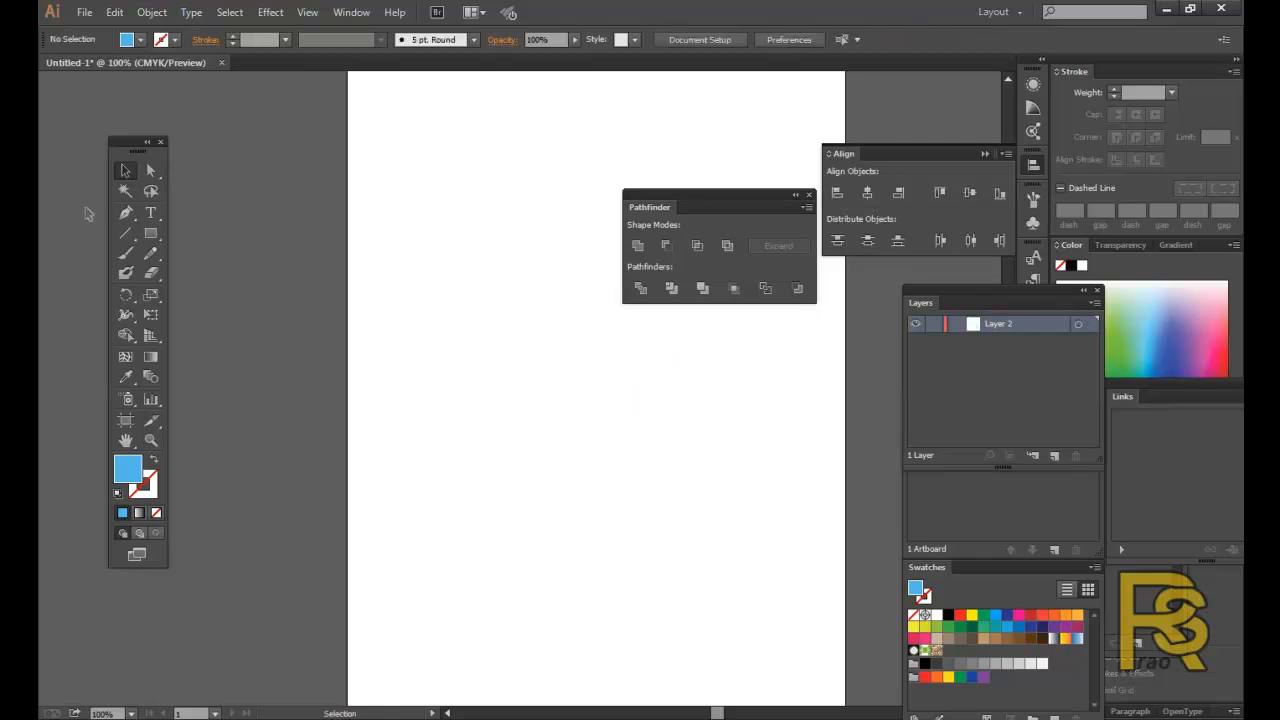
left_click(151, 233)
left_click(197, 311)
left_click_drag(478, 413, 551, 509)
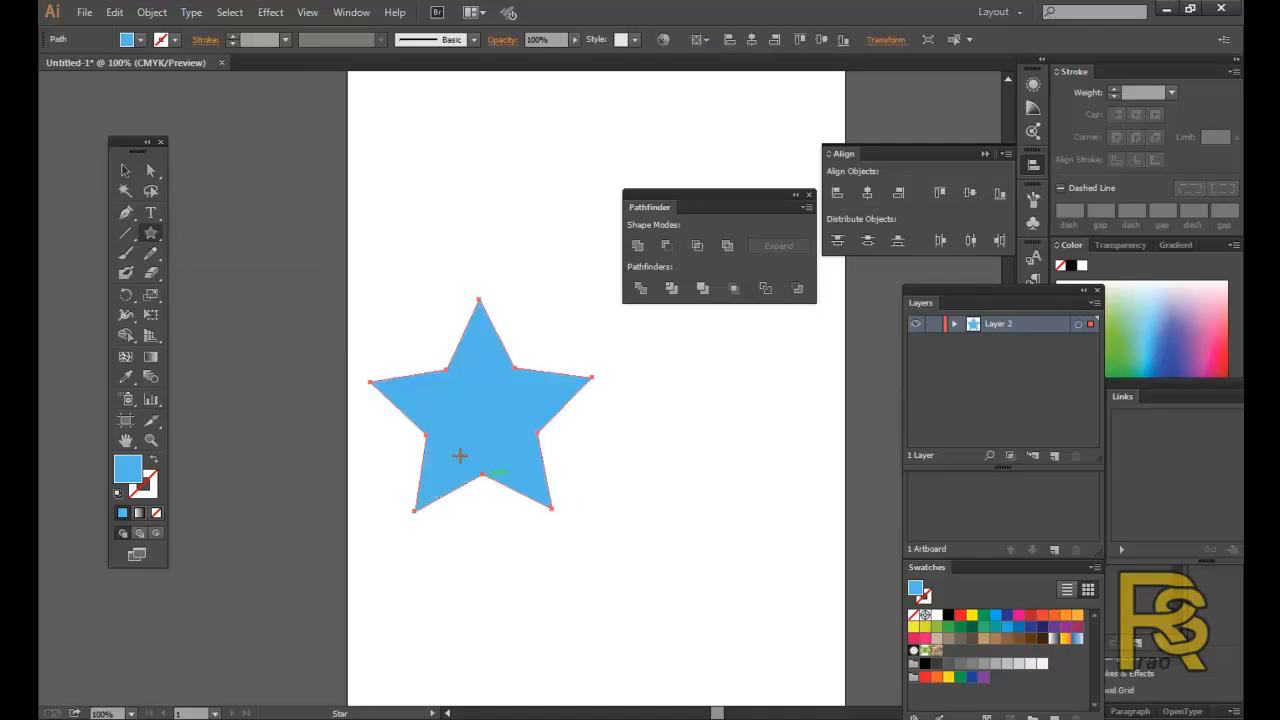
Draw a rounded rectangle about 2.32 by 3.42 in over the star's top point and fill it with dark blue.
left_click(151, 233)
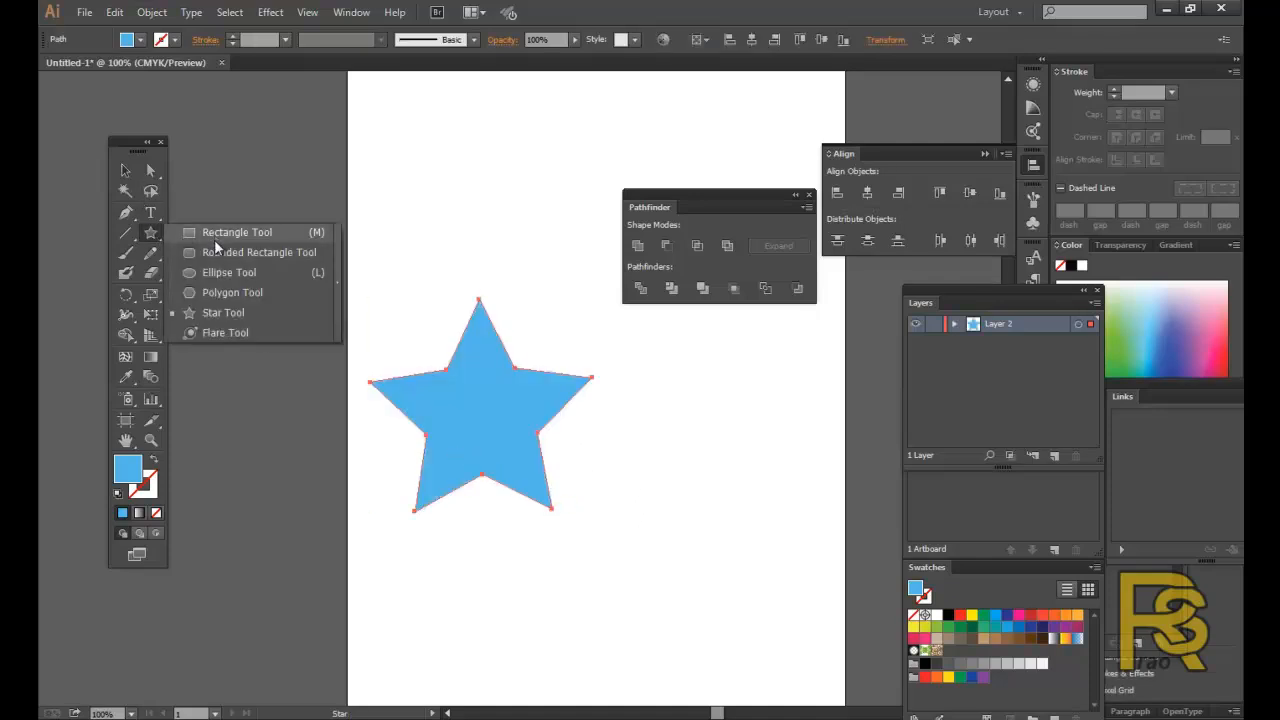
left_click(215, 260)
left_click_drag(409, 162, 549, 366)
key("v")
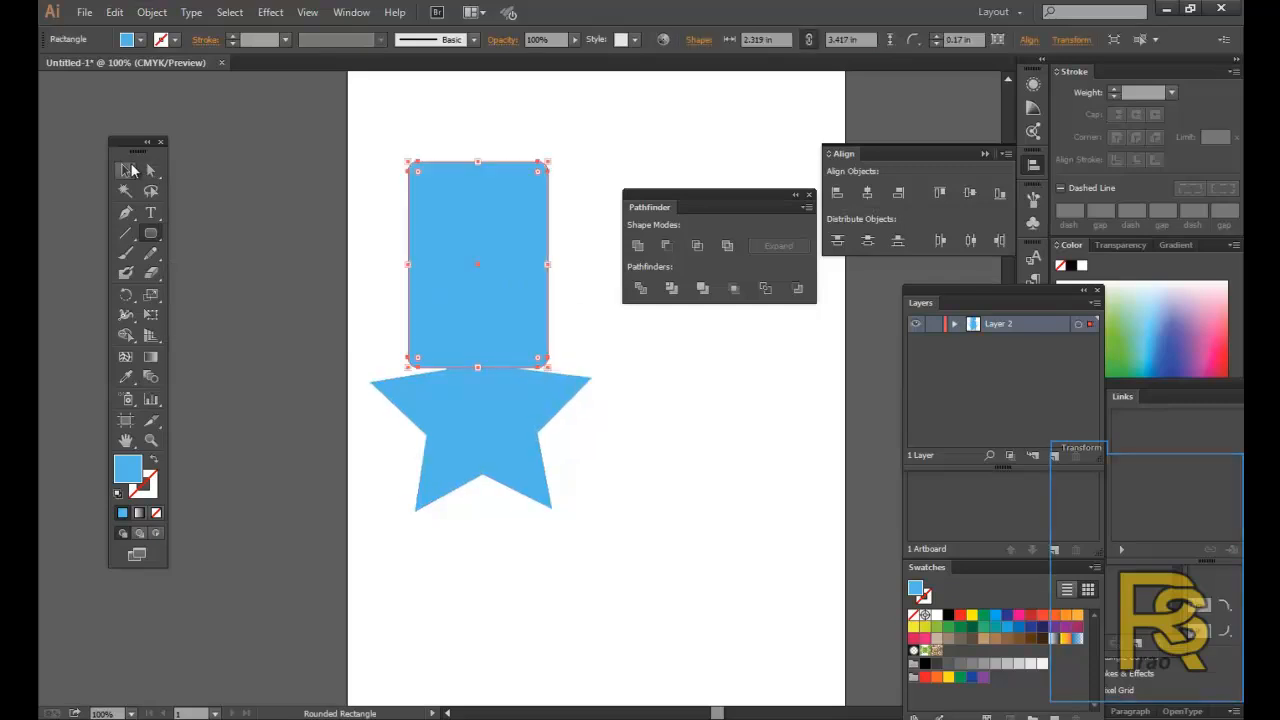
left_click(1175, 346)
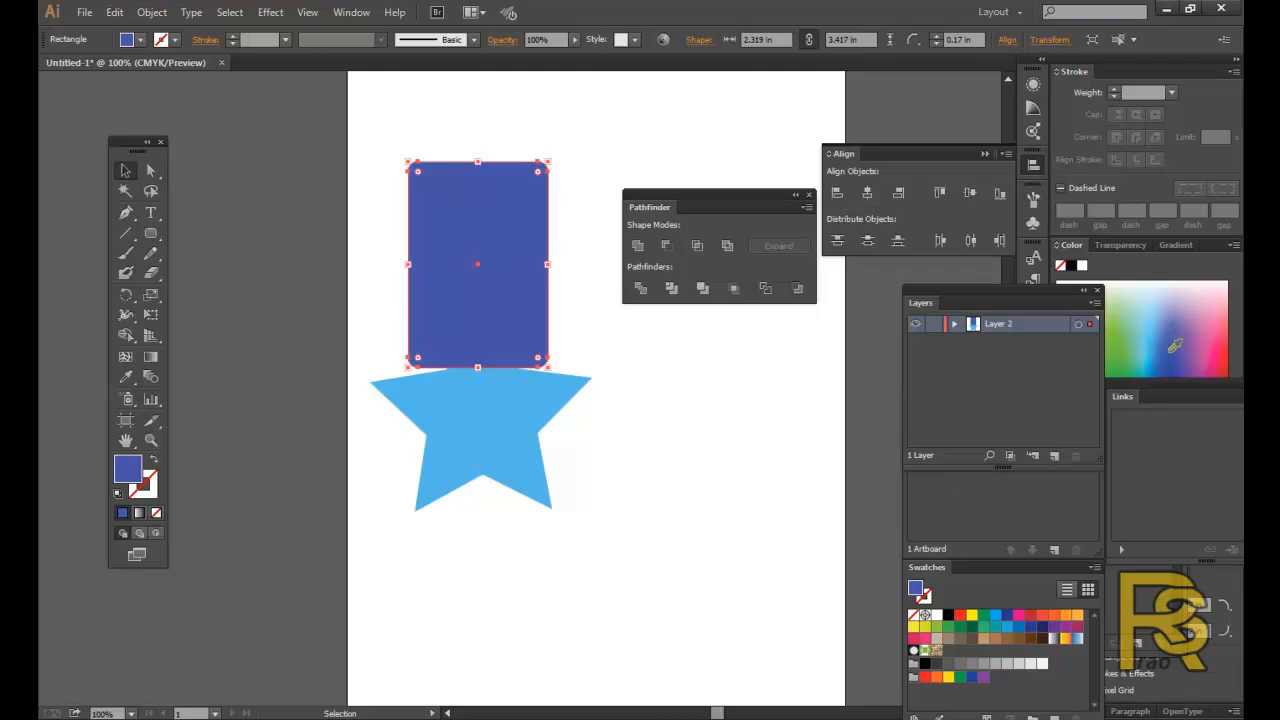
Keep only the overlap of the star and rounded rectangle with Intersect, and reposition the resulting triangle slightly.
left_click(150, 170)
left_click(506, 429)
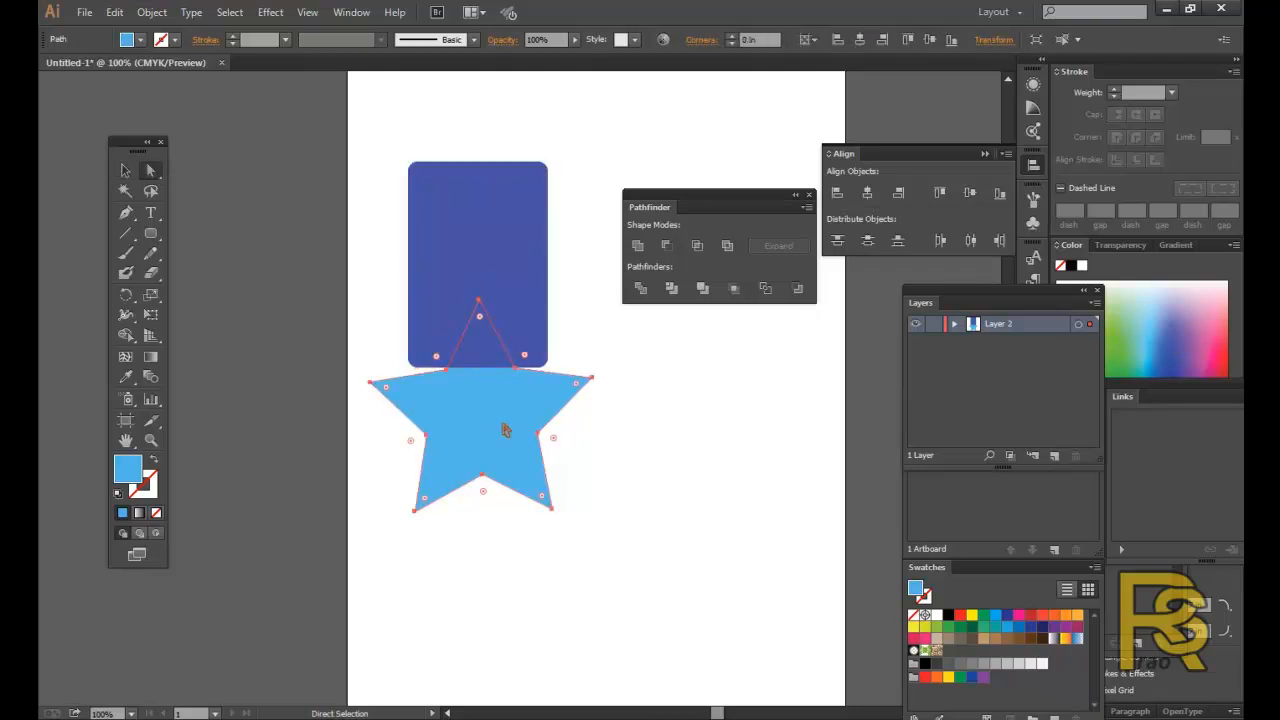
left_click(510, 235, "shift")
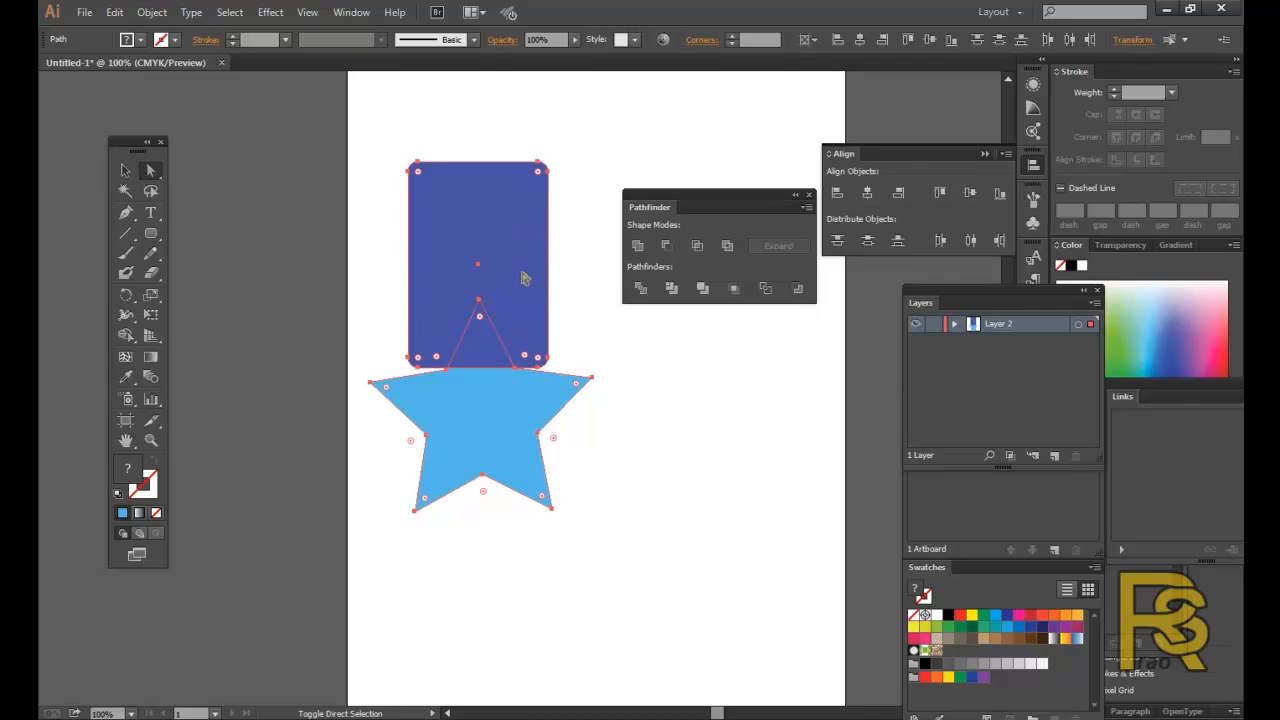
left_click(698, 247)
left_click_drag(491, 344, 650, 455)
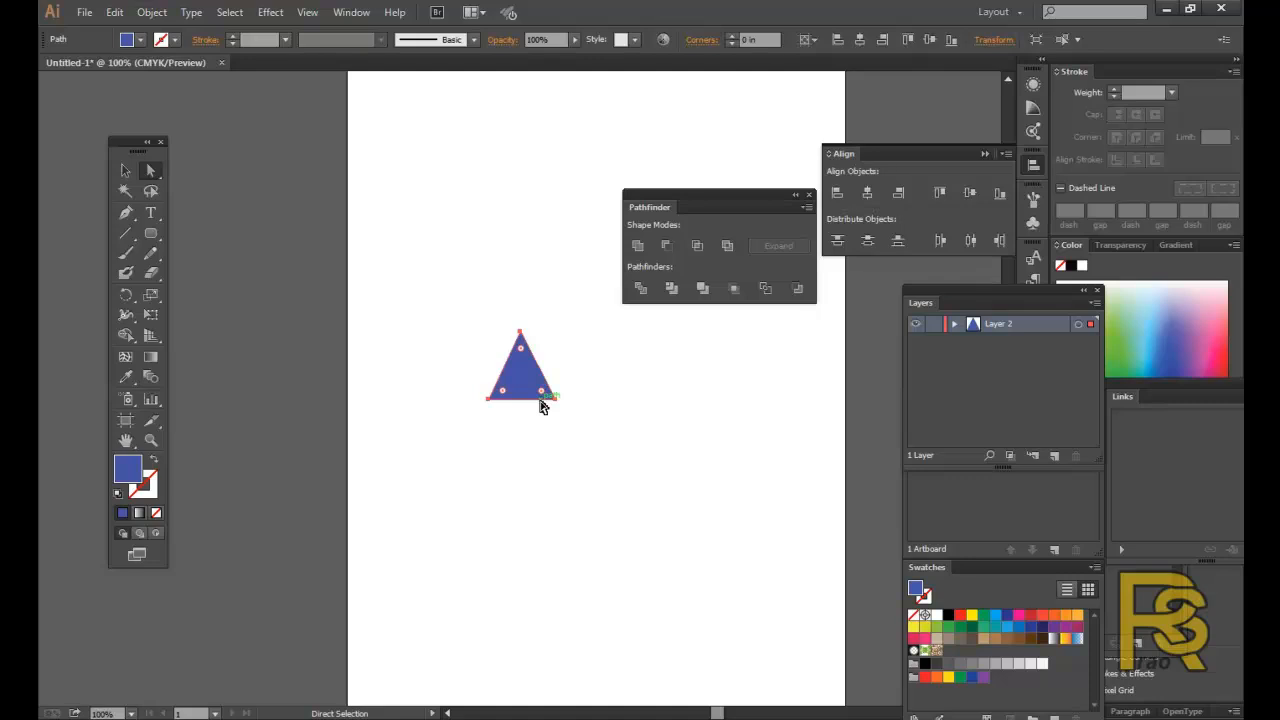
left_click_drag(523, 382, 514, 352)
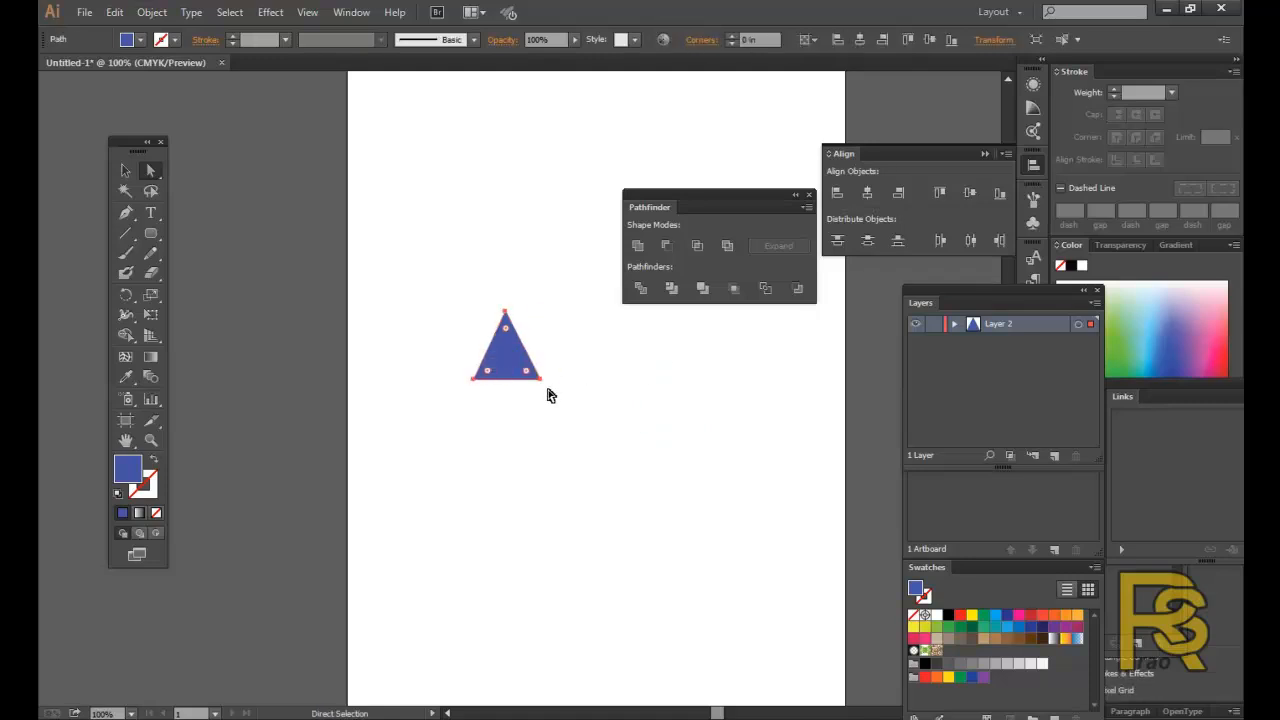
Scale up the small blue triangle to about three times its size and center it on the artboard.
left_click(124, 170)
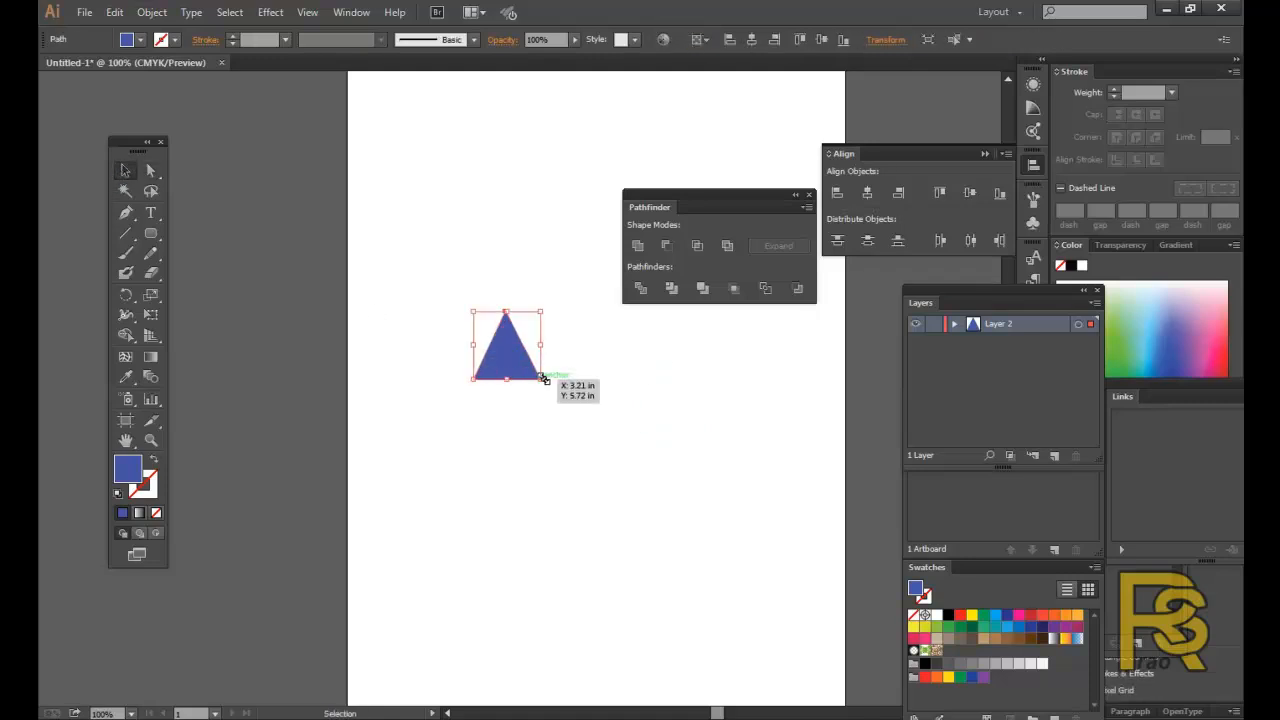
left_click_drag(543, 379, 666, 531)
left_click_drag(628, 451, 563, 486)
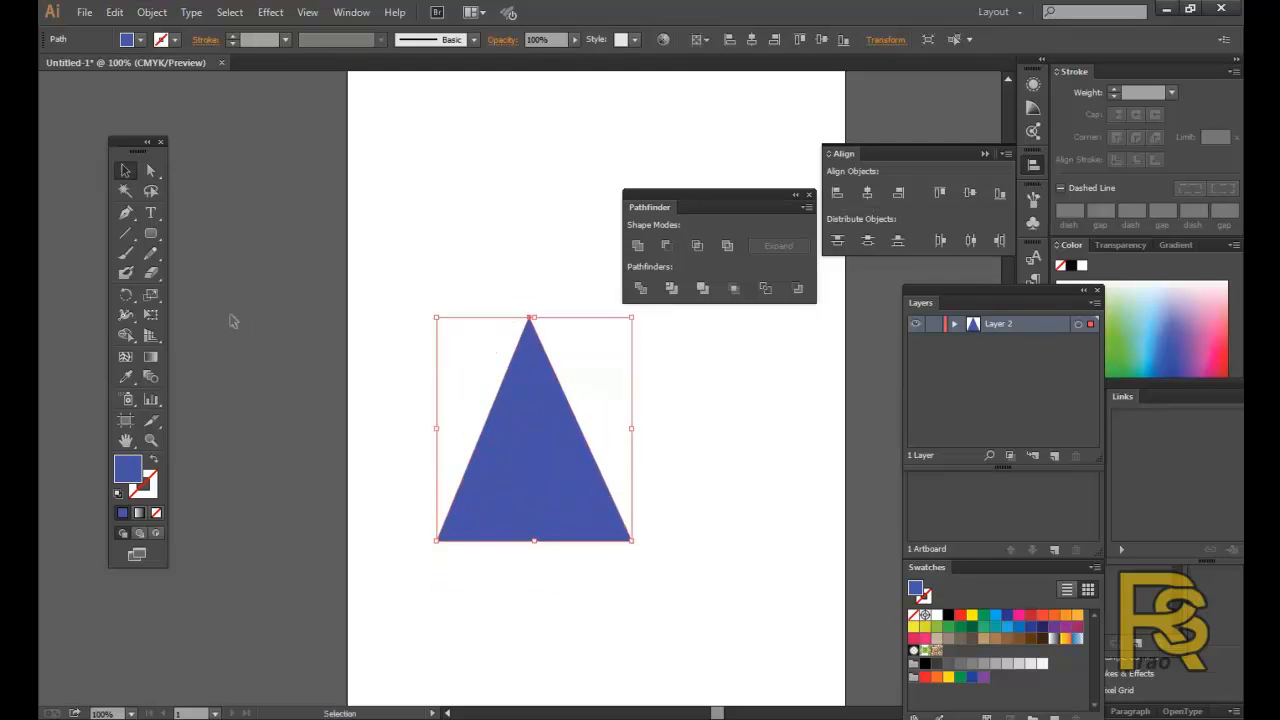
Draw an ellipse overlapping the triangle's right side and fill it with pink.
left_click_drag(150, 233, 190, 273)
left_click_drag(550, 386, 707, 518)
left_click(129, 172)
left_click_drag(622, 434, 610, 422)
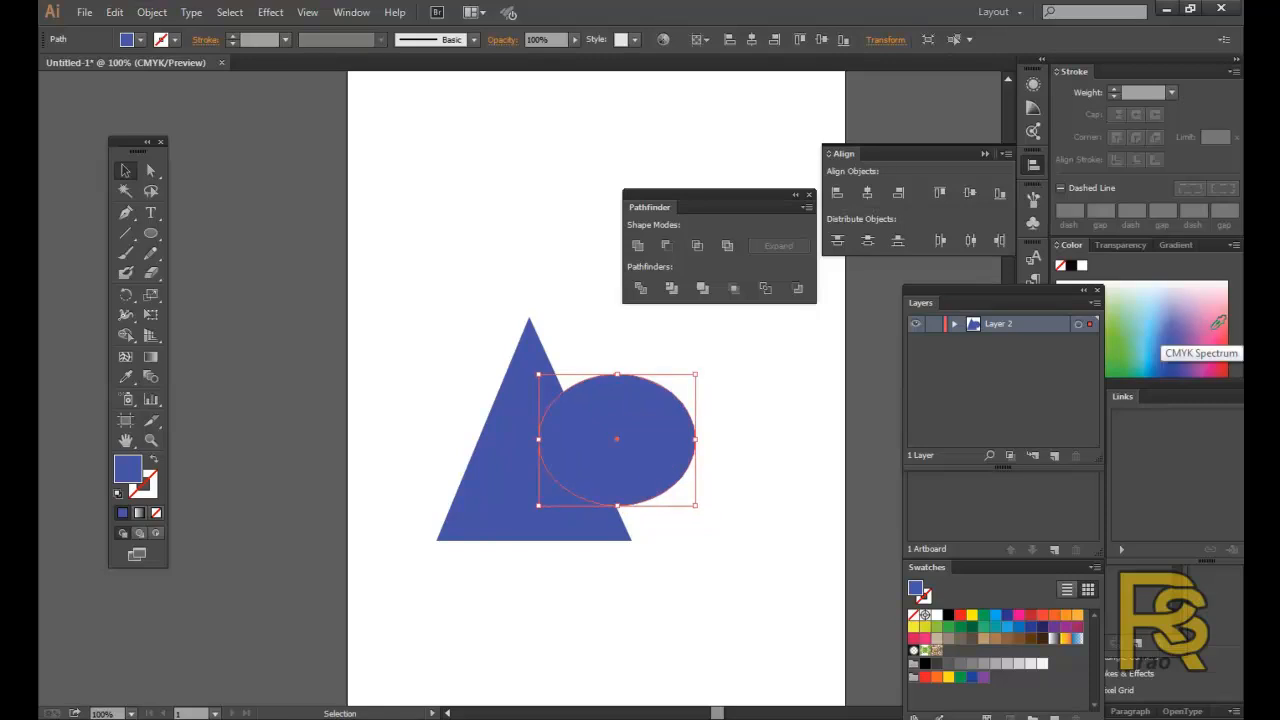
left_click(1215, 322)
Merge the blue triangle and pink ellipse with Unite, and shift the result slightly right.
left_click_drag(406, 305, 613, 527)
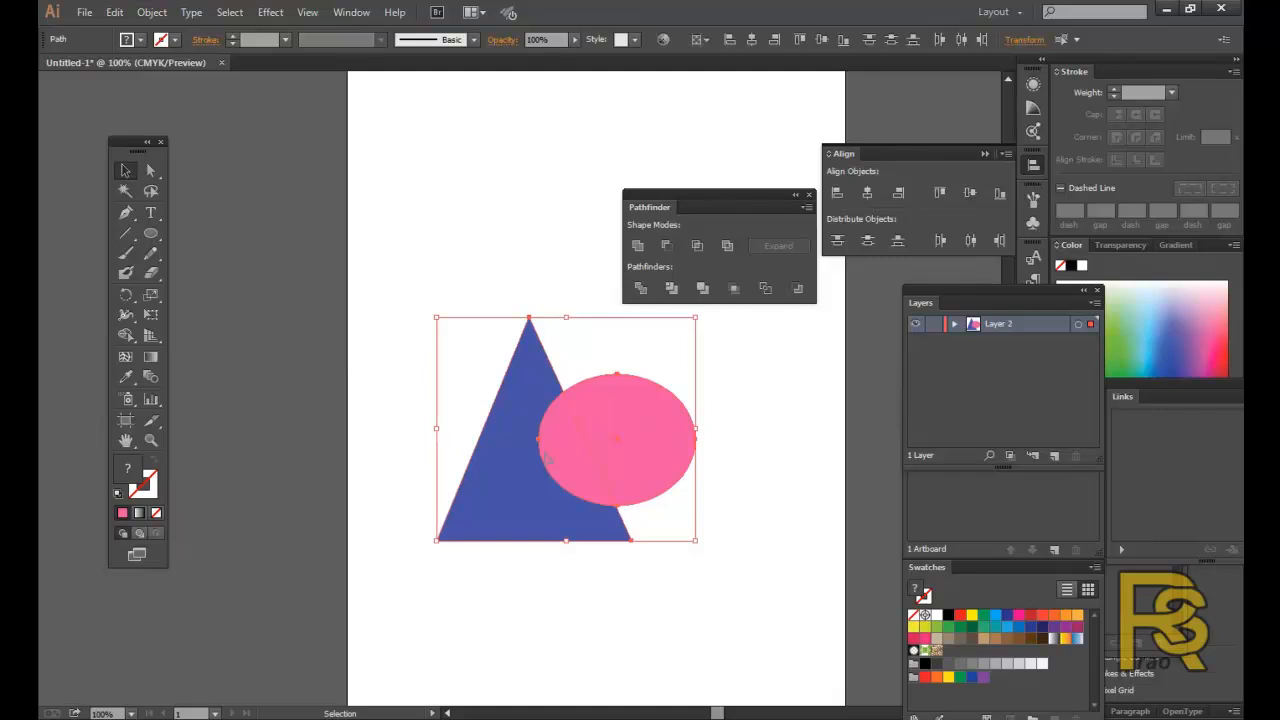
left_click(639, 247)
mouse_move(600, 453)
left_mouse_down()
mouse_move(552, 455)
mouse_move(616, 444)
left_mouse_up()
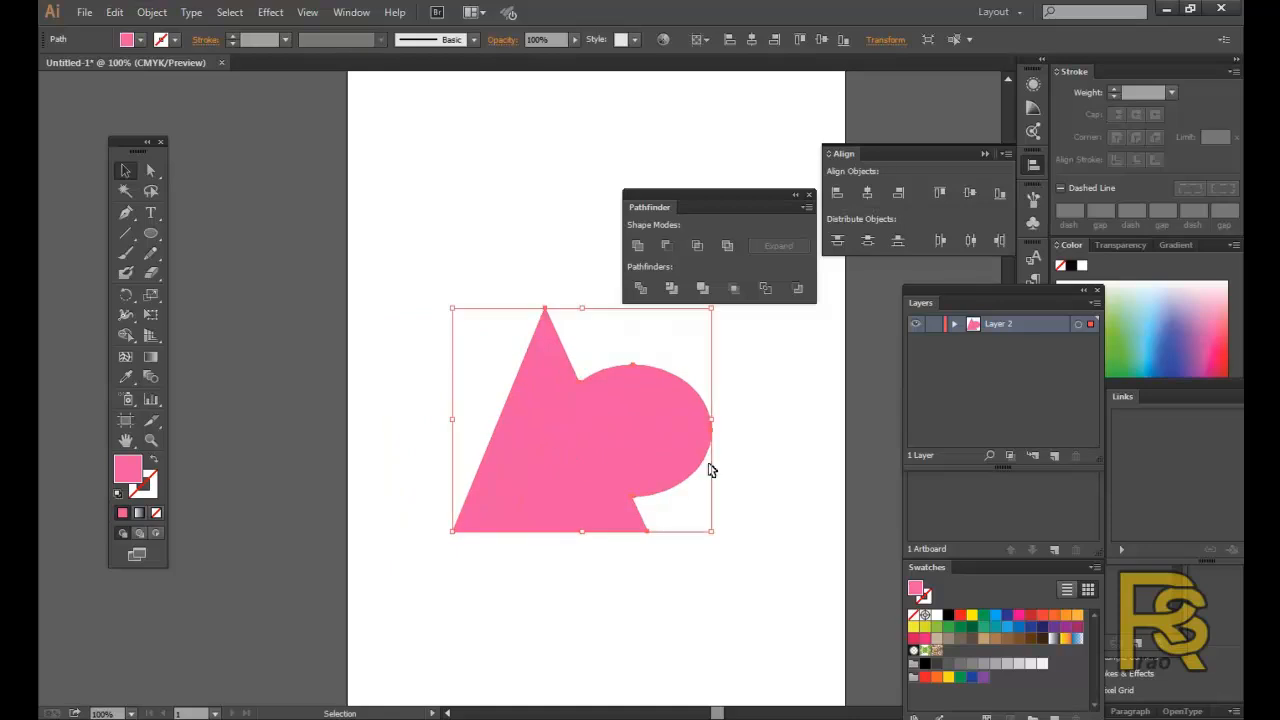
Undo the Unite of the triangle and ellipse along with the move that followed it.
key("ctrl+z")
key("ctrl+z")
key("ctrl+z")
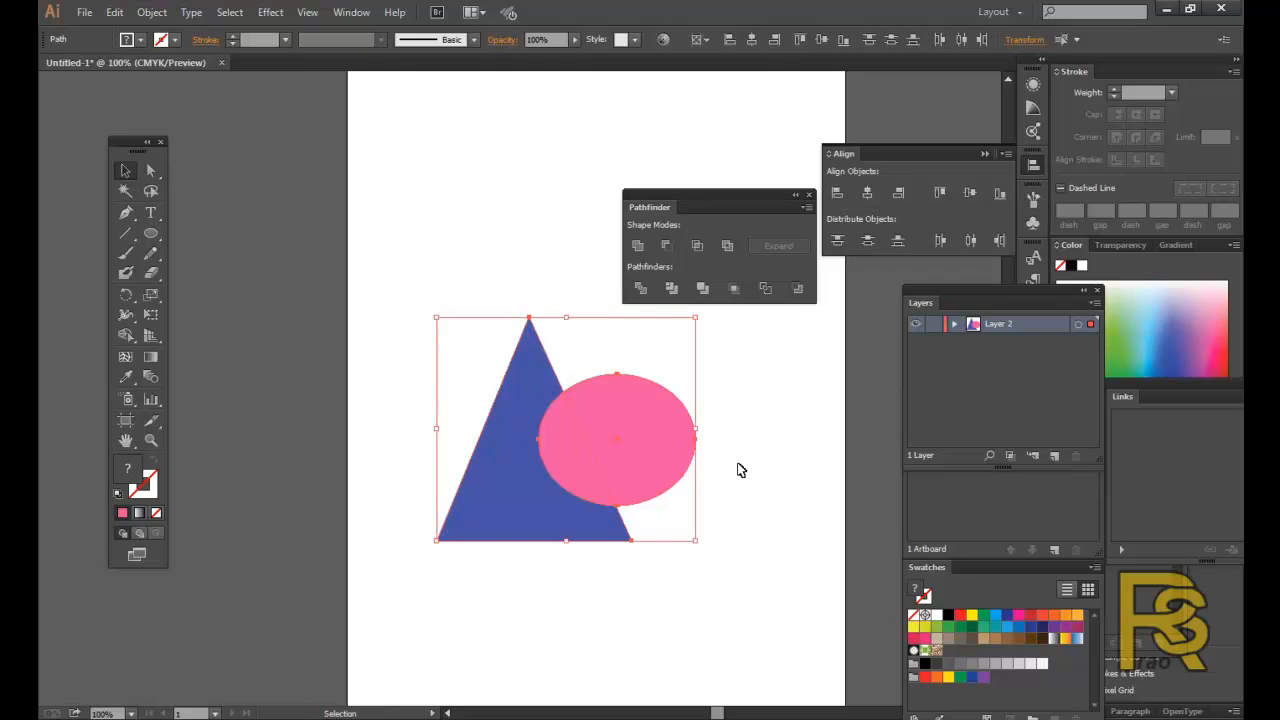
Apply the Merge pathfinder to the pink ellipse and blue triangle, and move the resulting group slightly down.
left_click(740, 469)
left_click(685, 447)
left_click(479, 503, "shift")
left_click(703, 289)
left_click(734, 436)
left_click(659, 429)
left_click_drag(633, 440, 754, 569)
left_click_drag(757, 568, 647, 477)
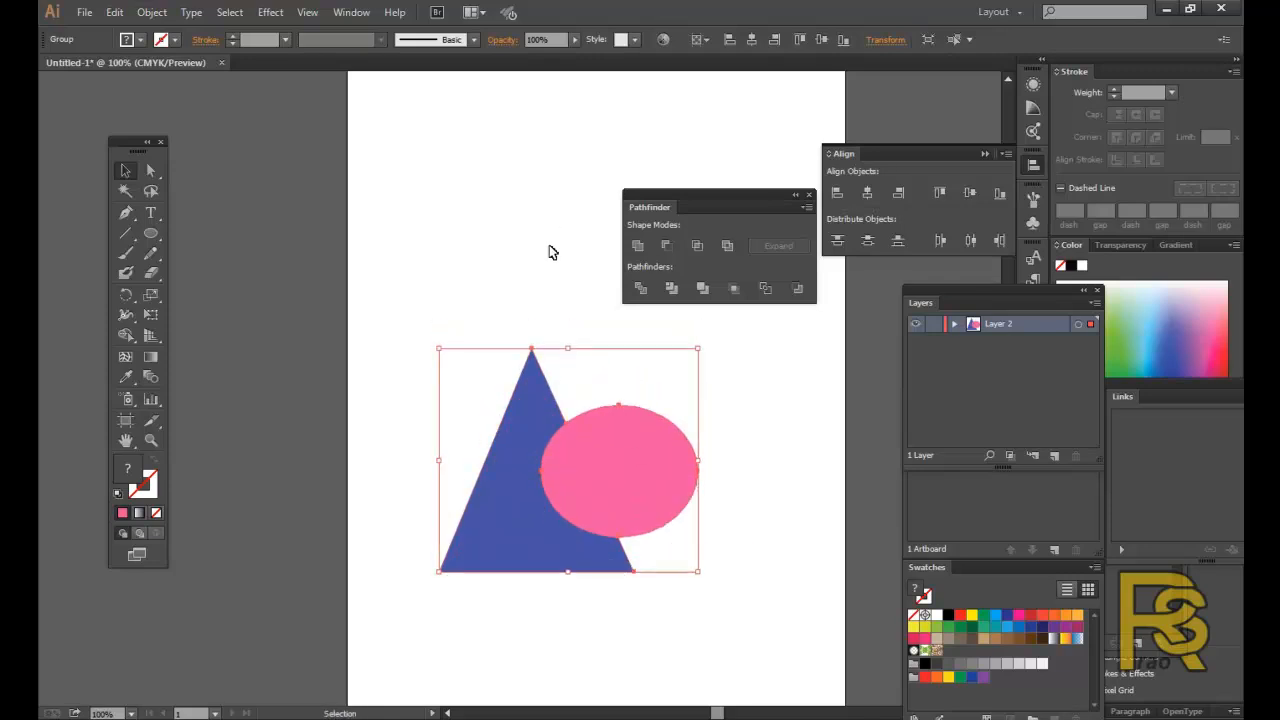
Move the Pathfinder panel away from the artboard's middle and draw a near-horizontal line about 4.6 in long across the upper artboard.
left_click_drag(665, 201, 653, 203)
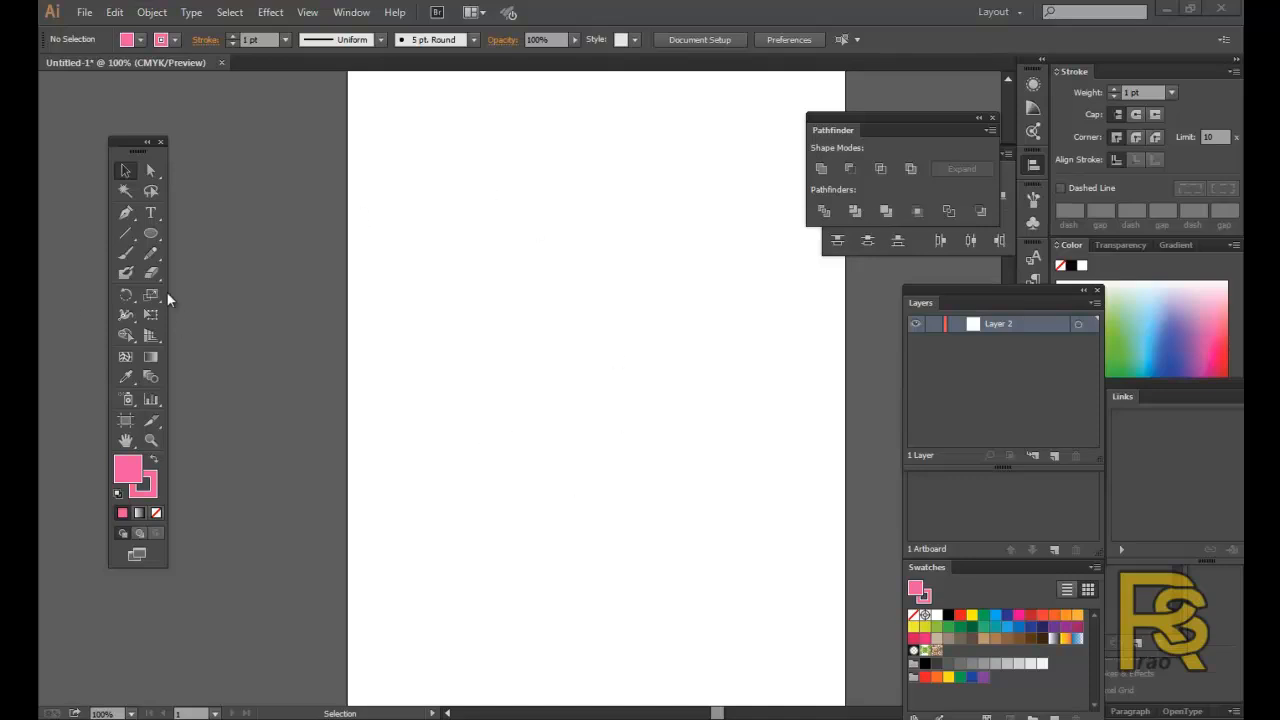
left_click(122, 234)
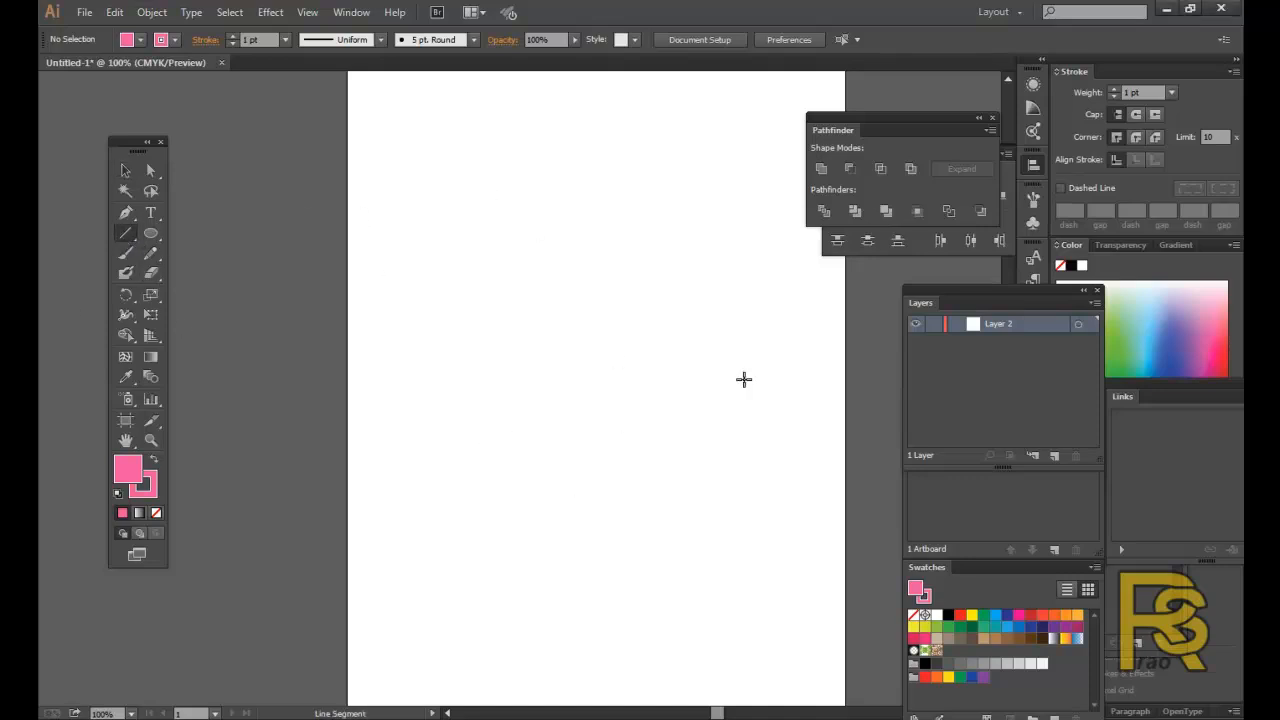
left_click_drag(474, 266, 752, 265)
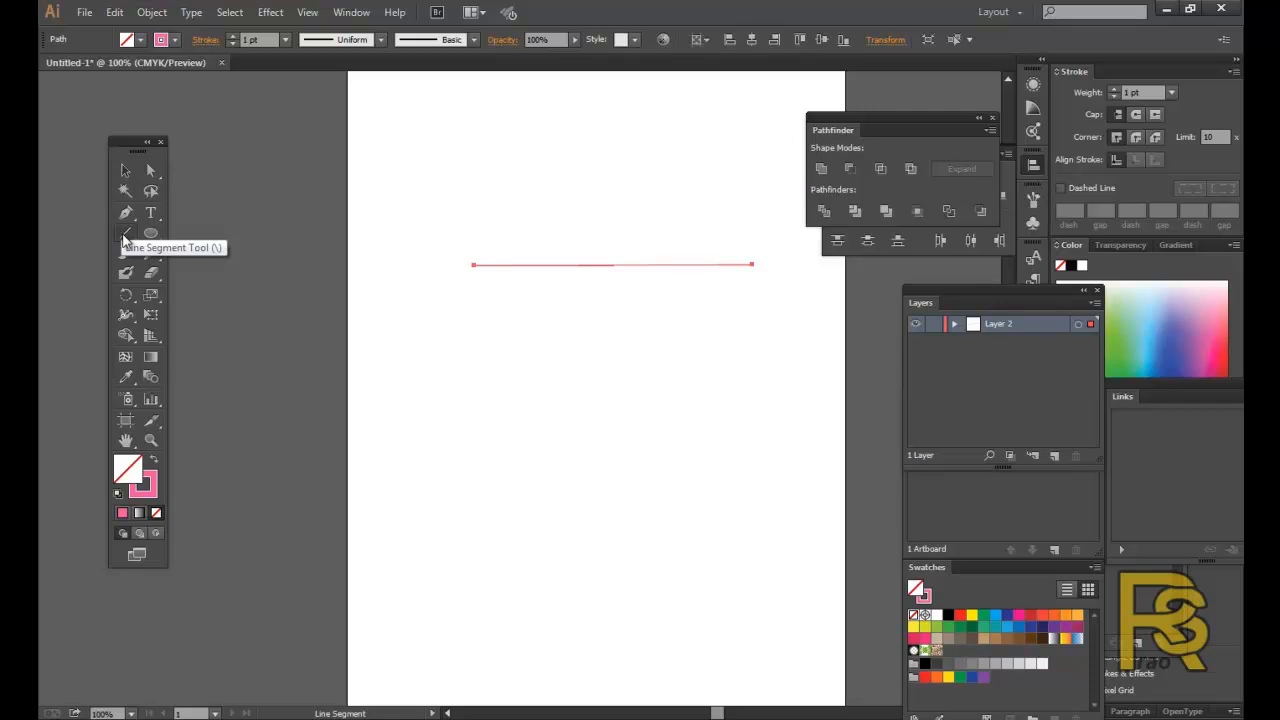
Set the line's stroke colour to black and deselect it.
left_click(146, 488)
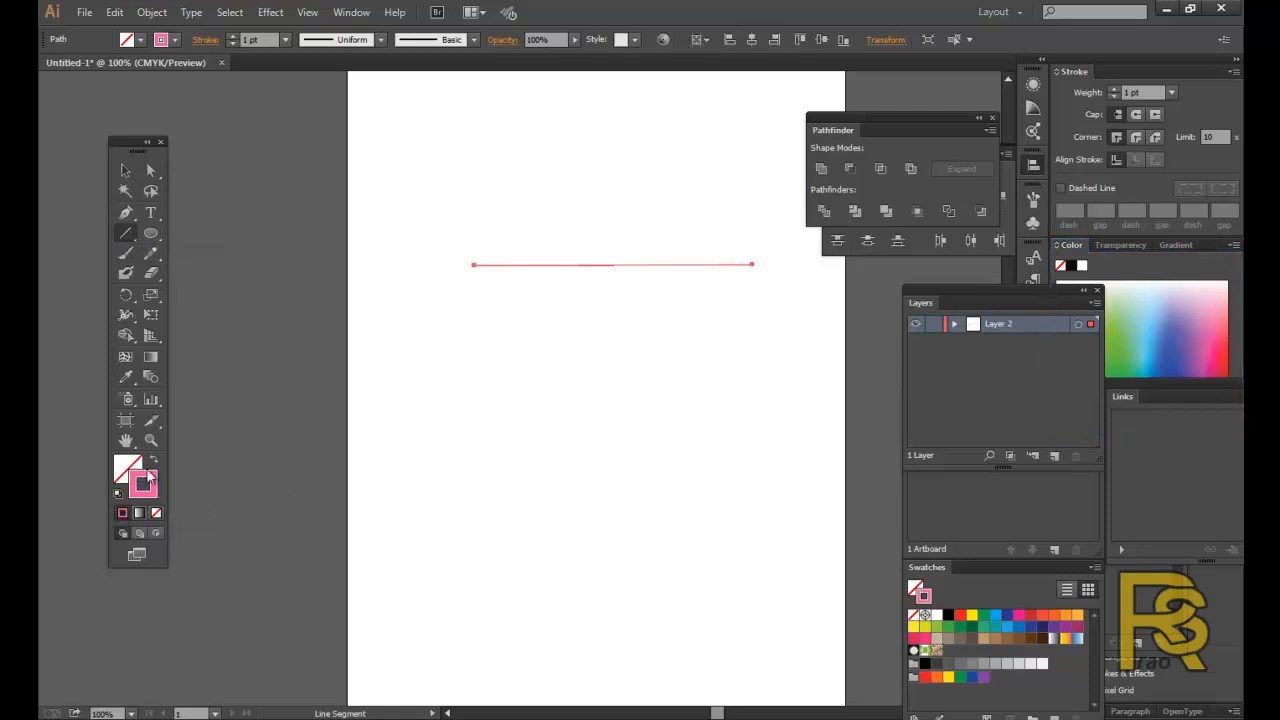
left_click(173, 39)
left_click(84, 68)
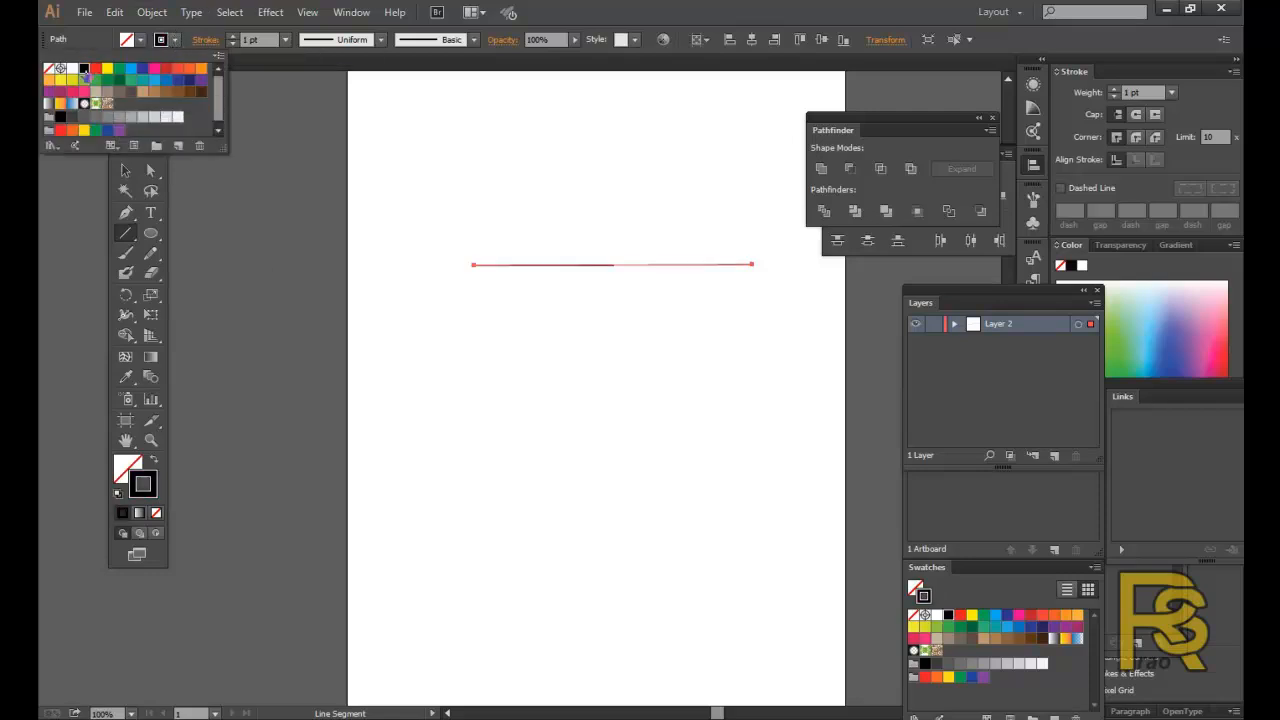
left_click(151, 172)
left_click(441, 268)
Draw a second horizontal line about 4.75 in long roughly 0.7 in below the first one.
left_click(125, 232)
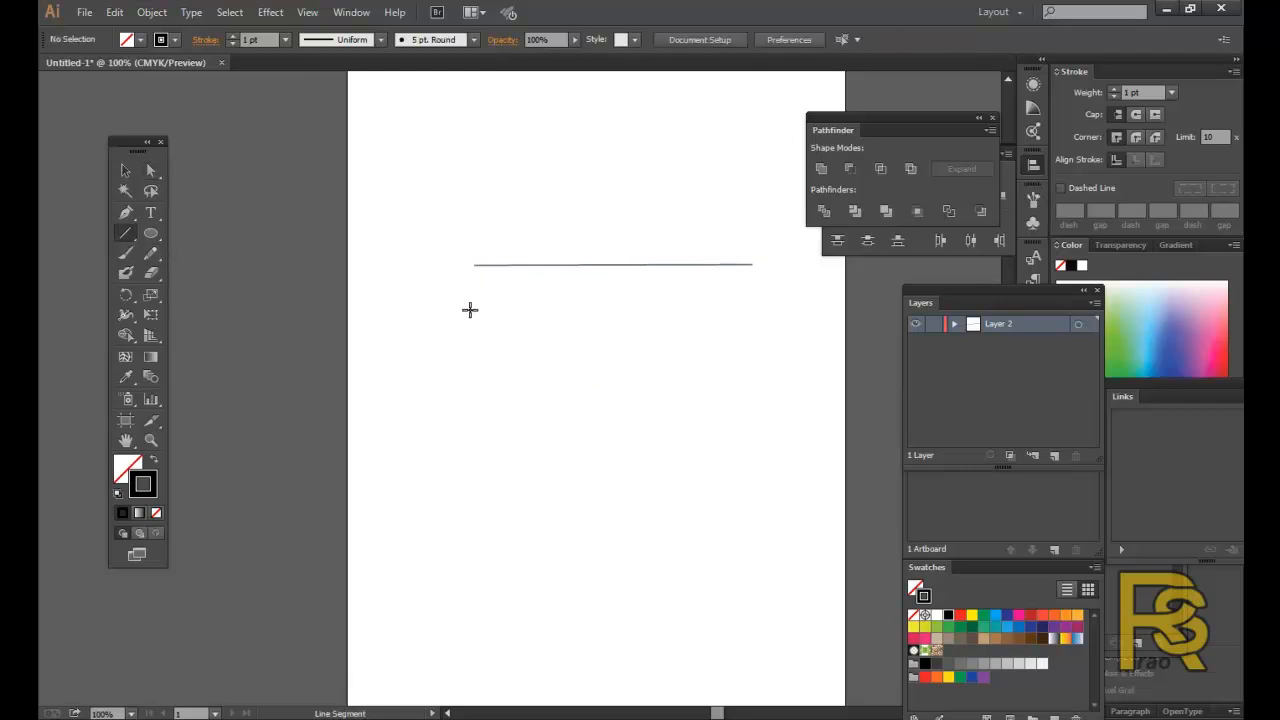
left_click_drag(470, 308, 757, 307)
left_click(157, 172)
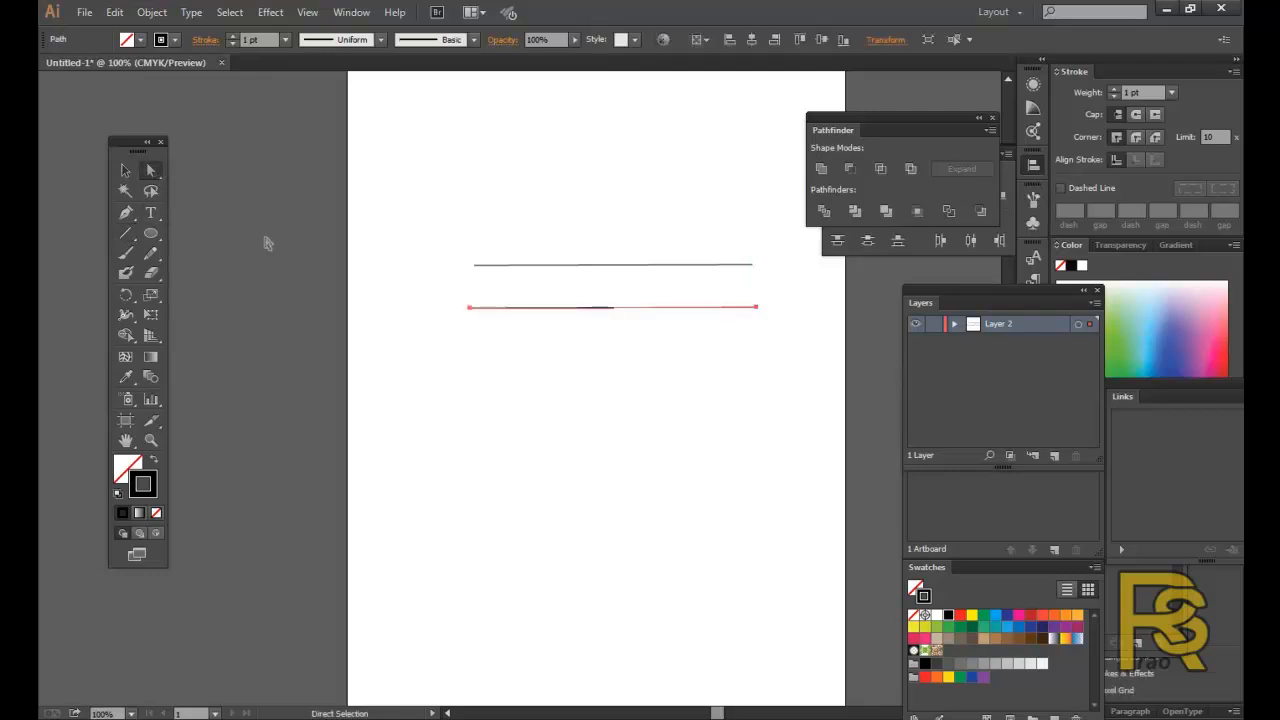
left_click(285, 243)
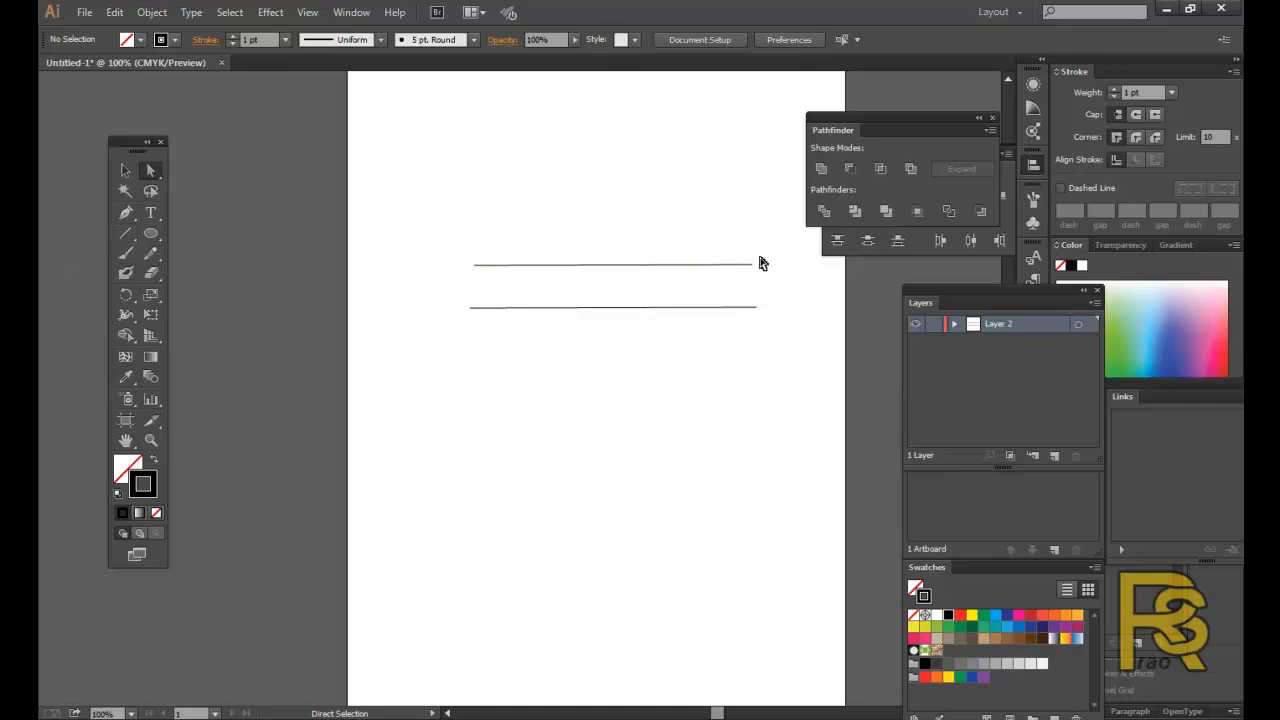
left_click_drag(746, 255, 771, 346)
left_click(563, 316)
left_click(492, 265)
left_click(533, 348)
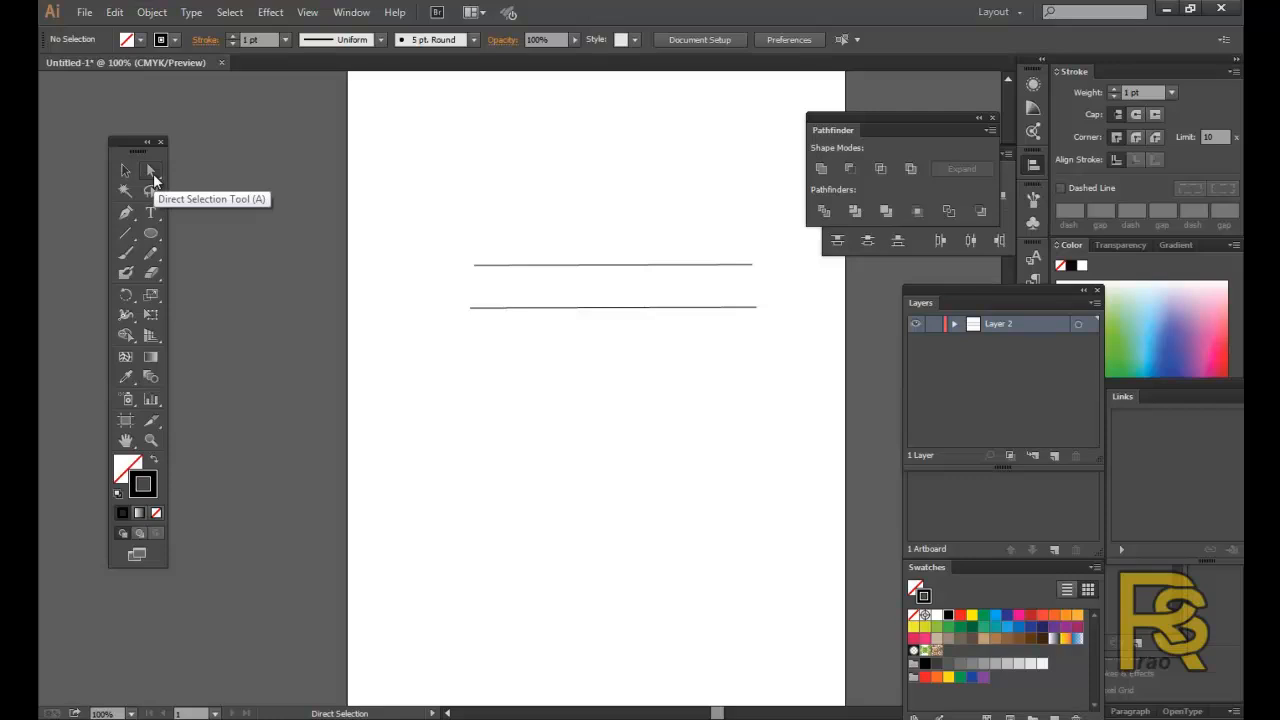
Join the right endpoints of the two horizontal lines.
left_click(753, 266)
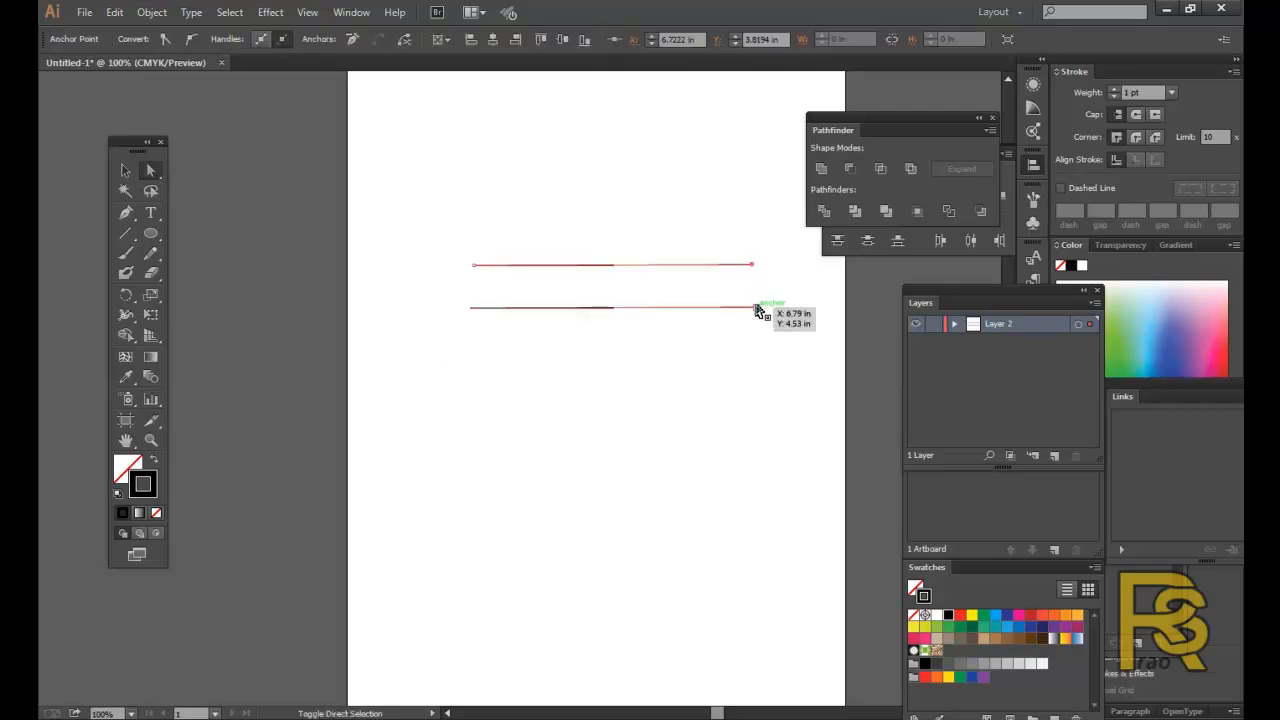
left_click(758, 312, "shift")
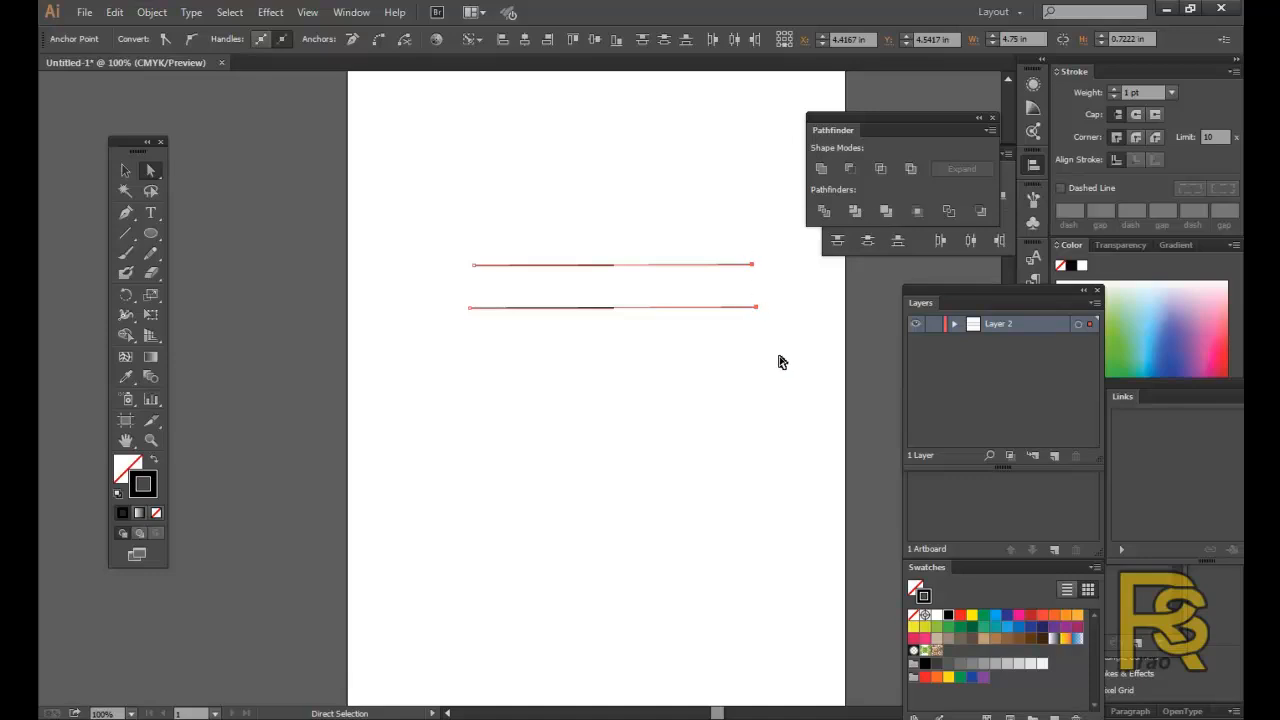
right_click(752, 270)
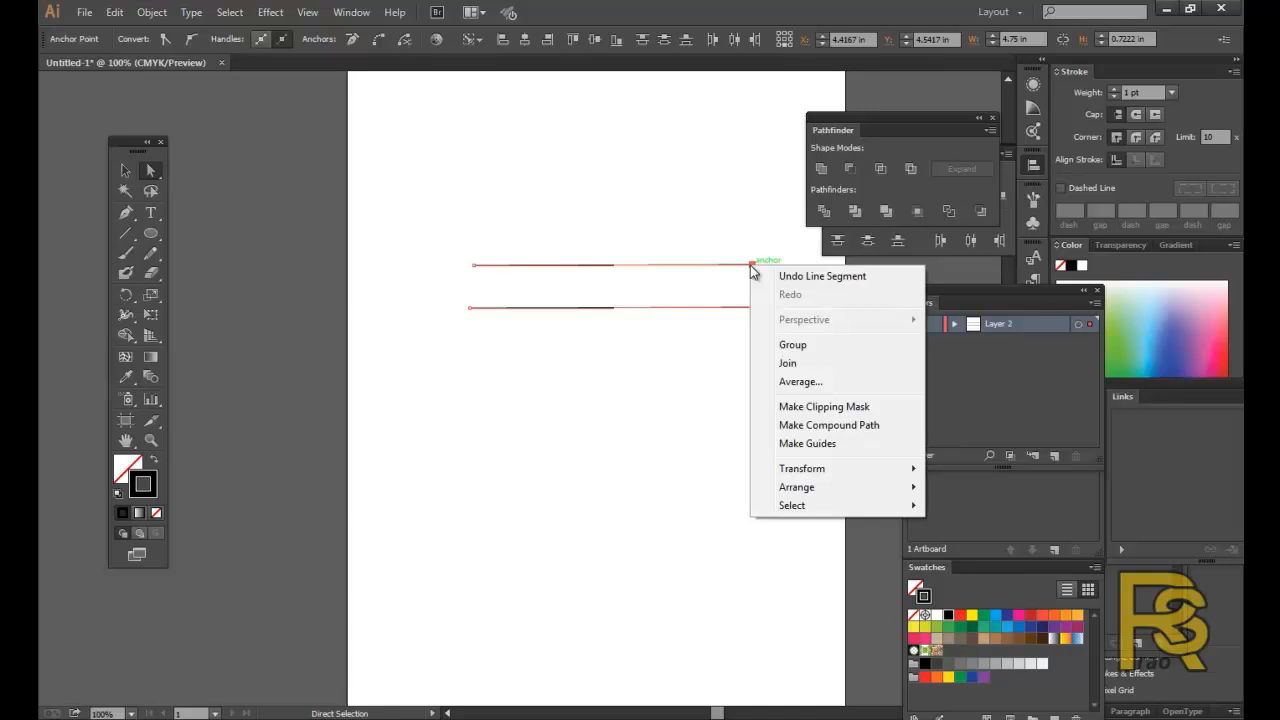
left_click(790, 364)
left_click(802, 366)
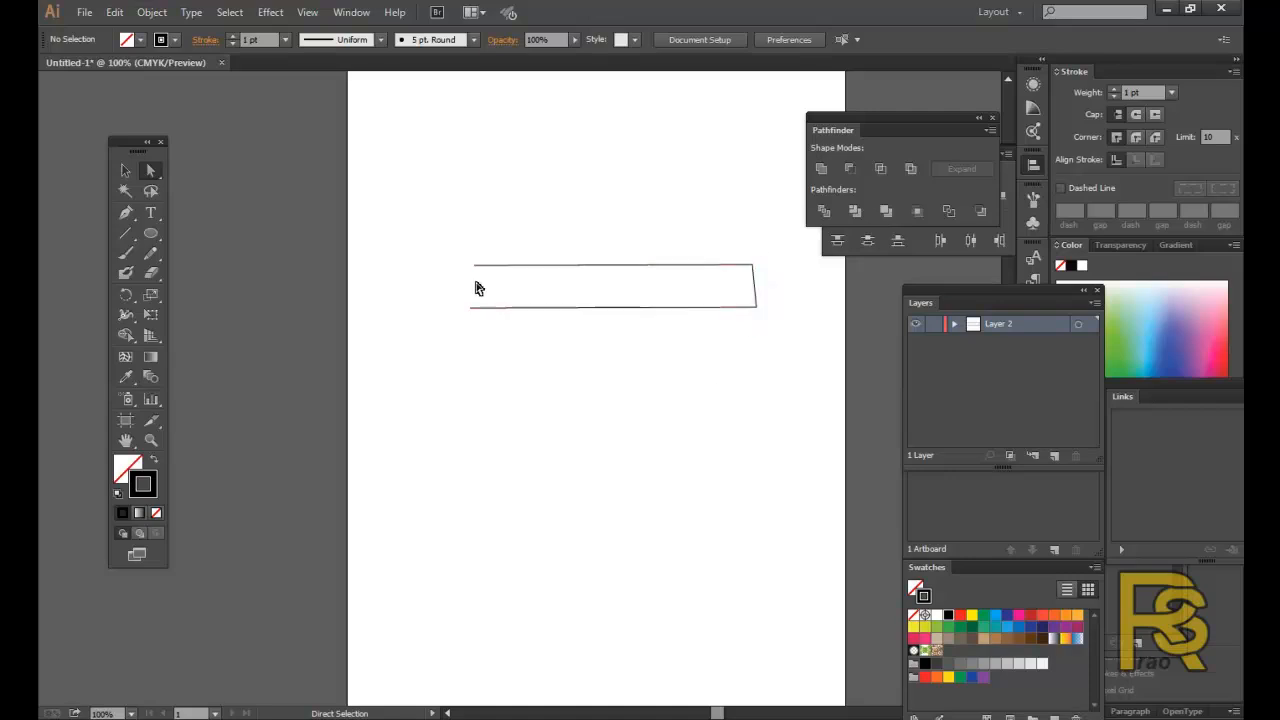
Join the two open left endpoints of the path to close it into a four-sided shape.
left_click_drag(450, 251, 486, 326)
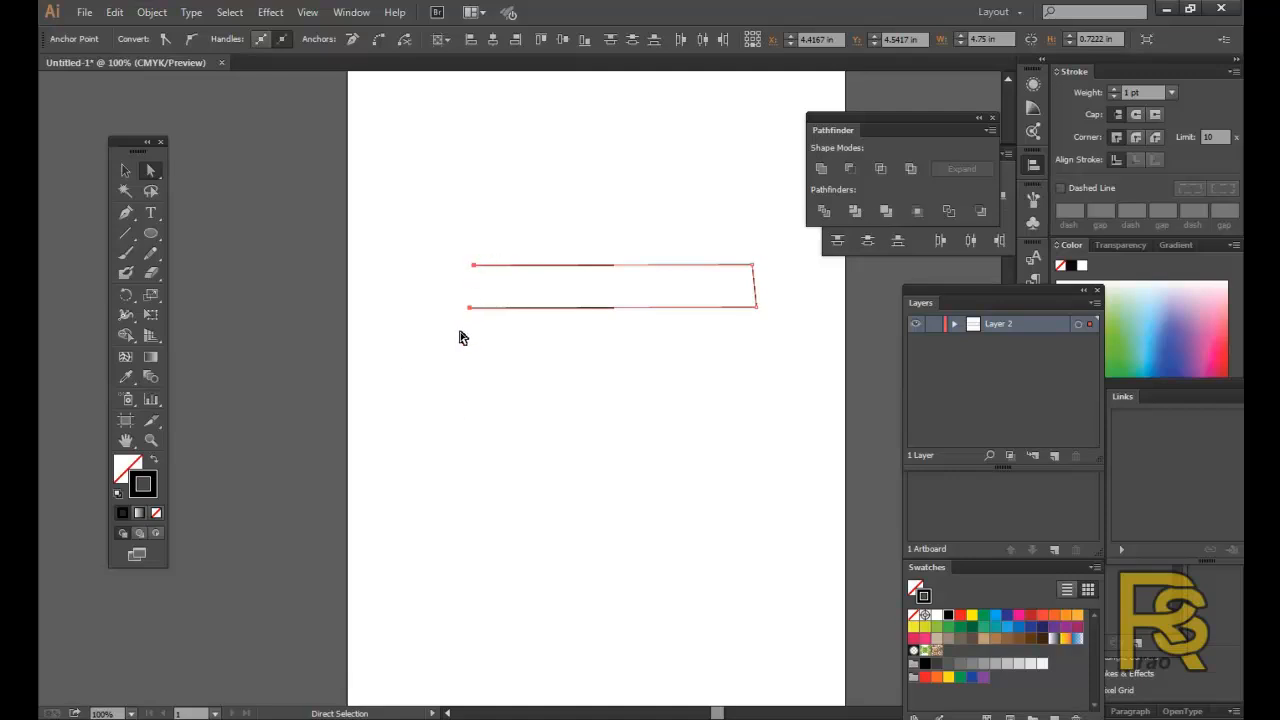
left_click_drag(461, 257, 489, 328)
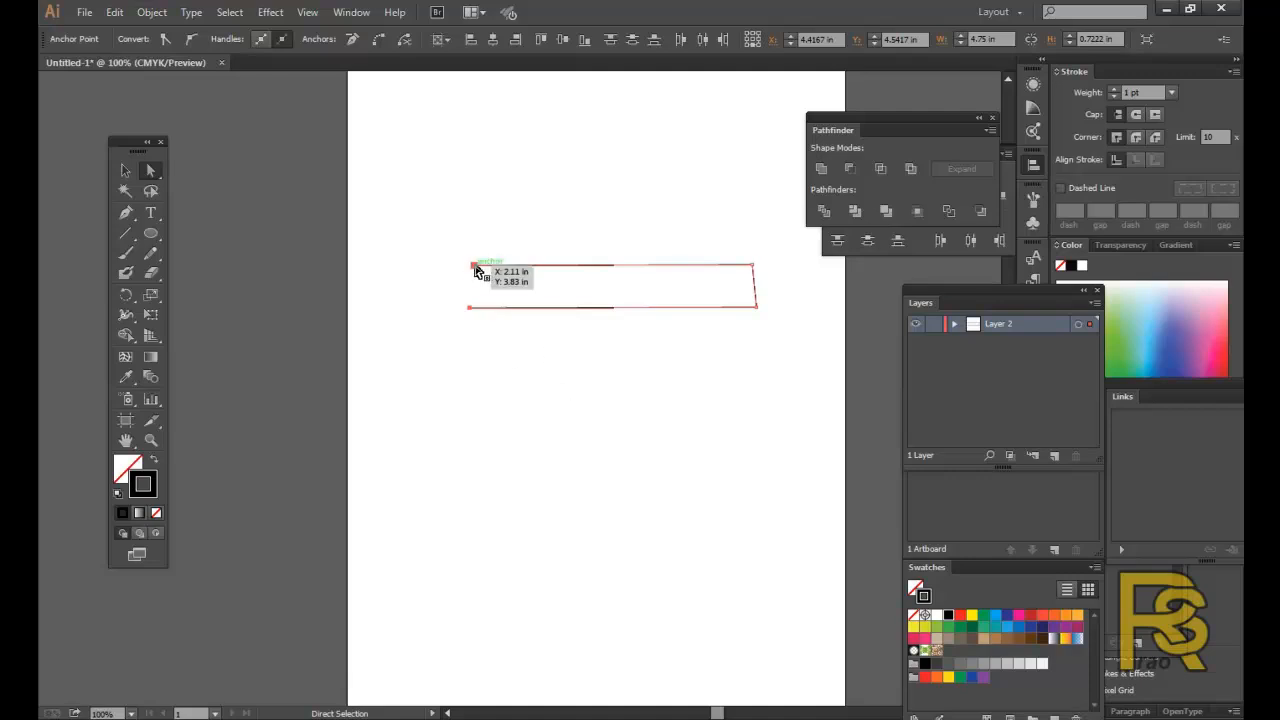
left_click(589, 374)
left_click_drag(429, 246, 506, 340)
right_click(476, 272)
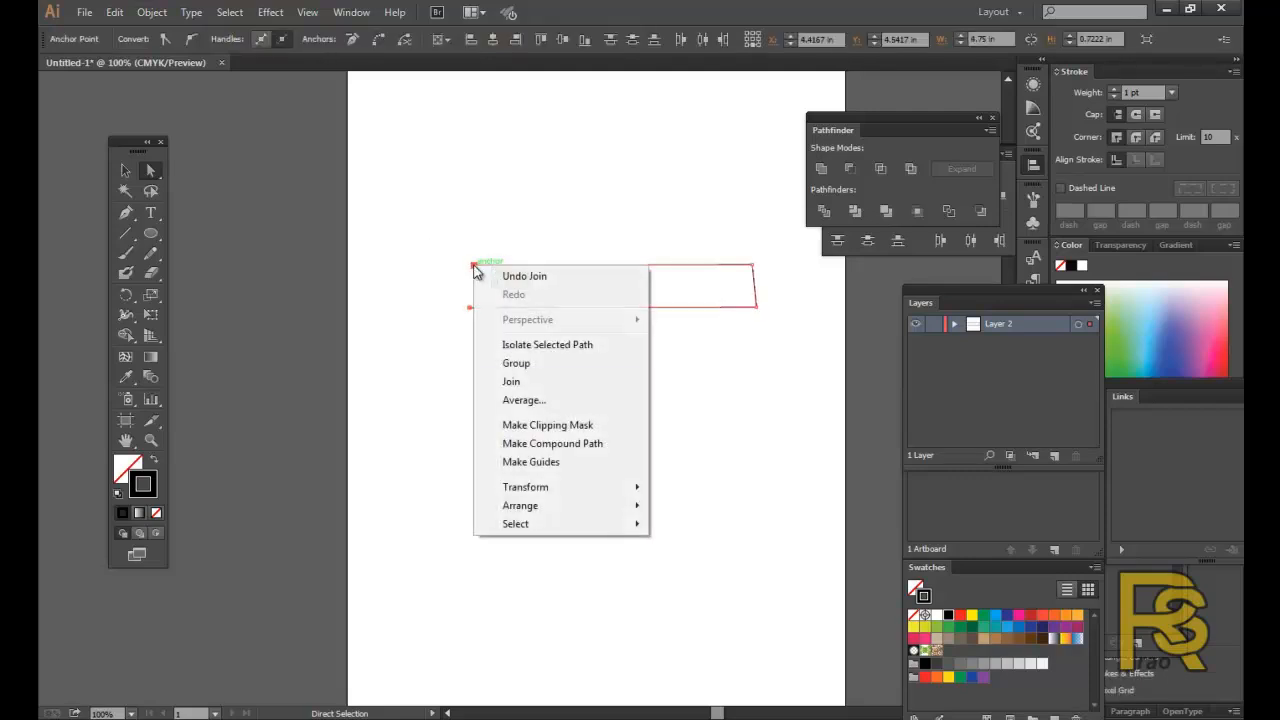
left_click(511, 381)
left_click(534, 380)
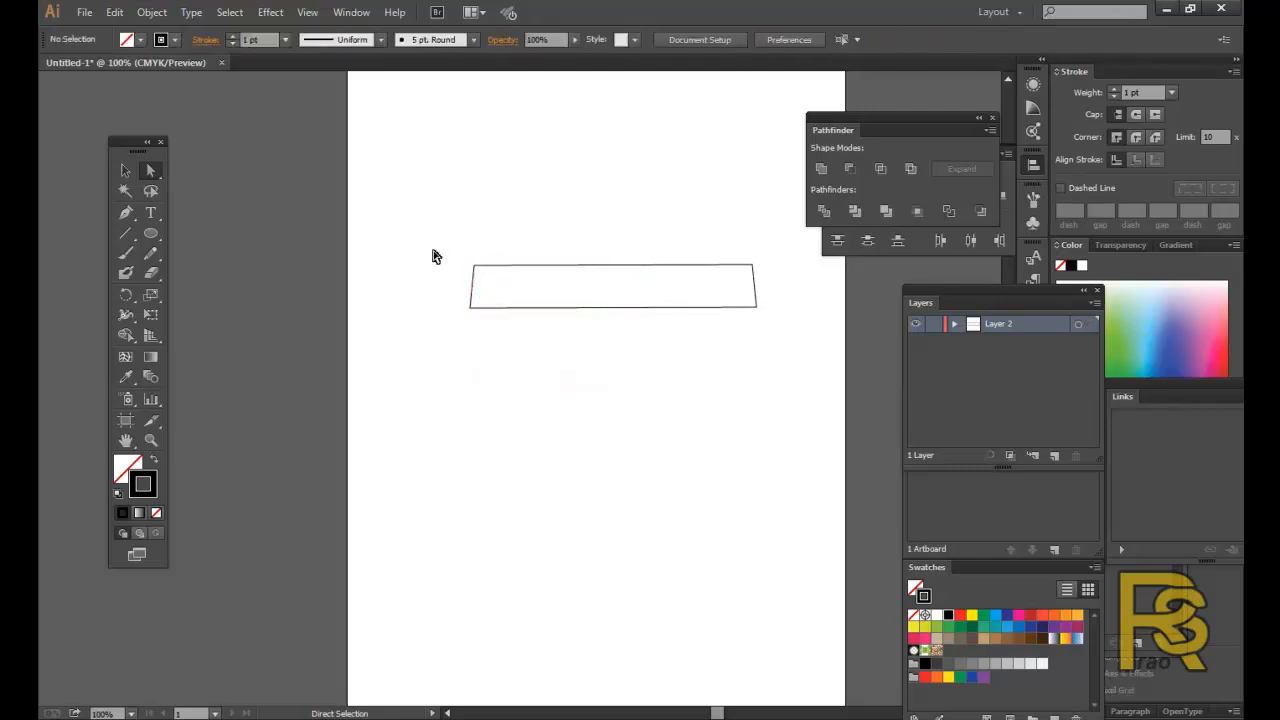
Shift the closed shape's upper-right corner slightly outward, and delete the whole shape.
left_click(749, 272)
left_click_drag(752, 271, 763, 270)
left_click(663, 297)
left_click_drag(441, 225, 809, 371)
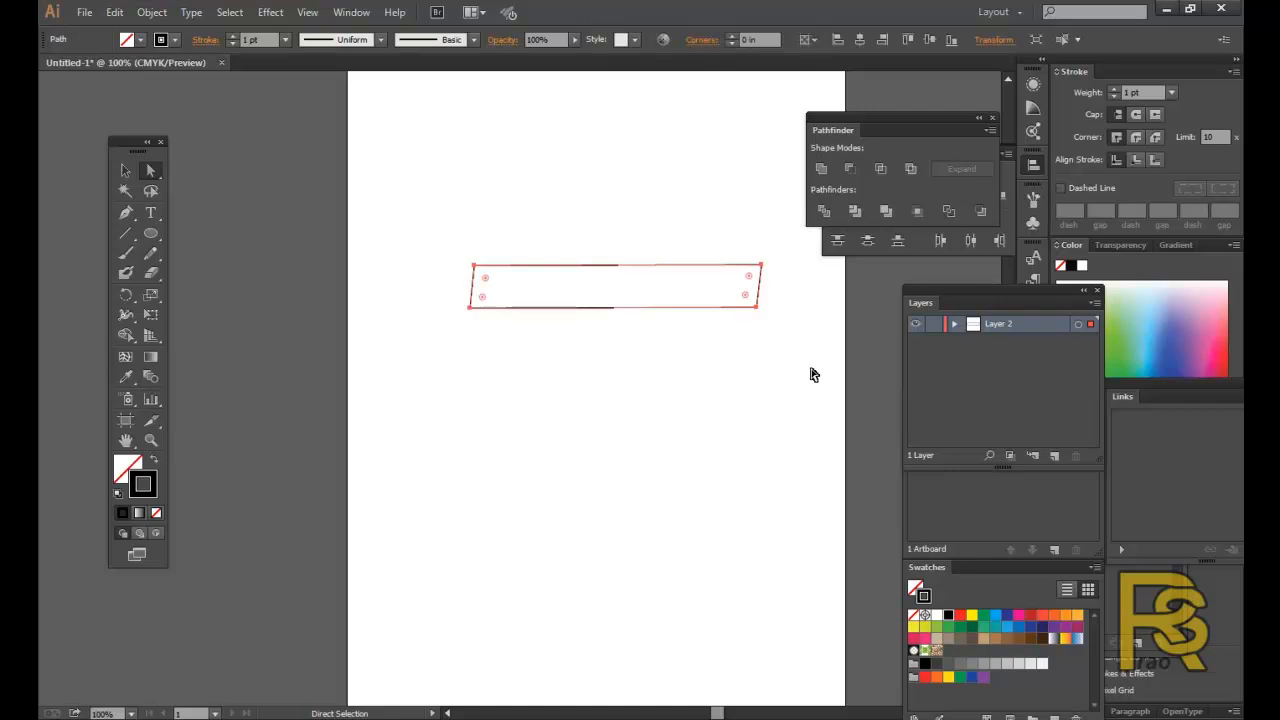
key("Delete")
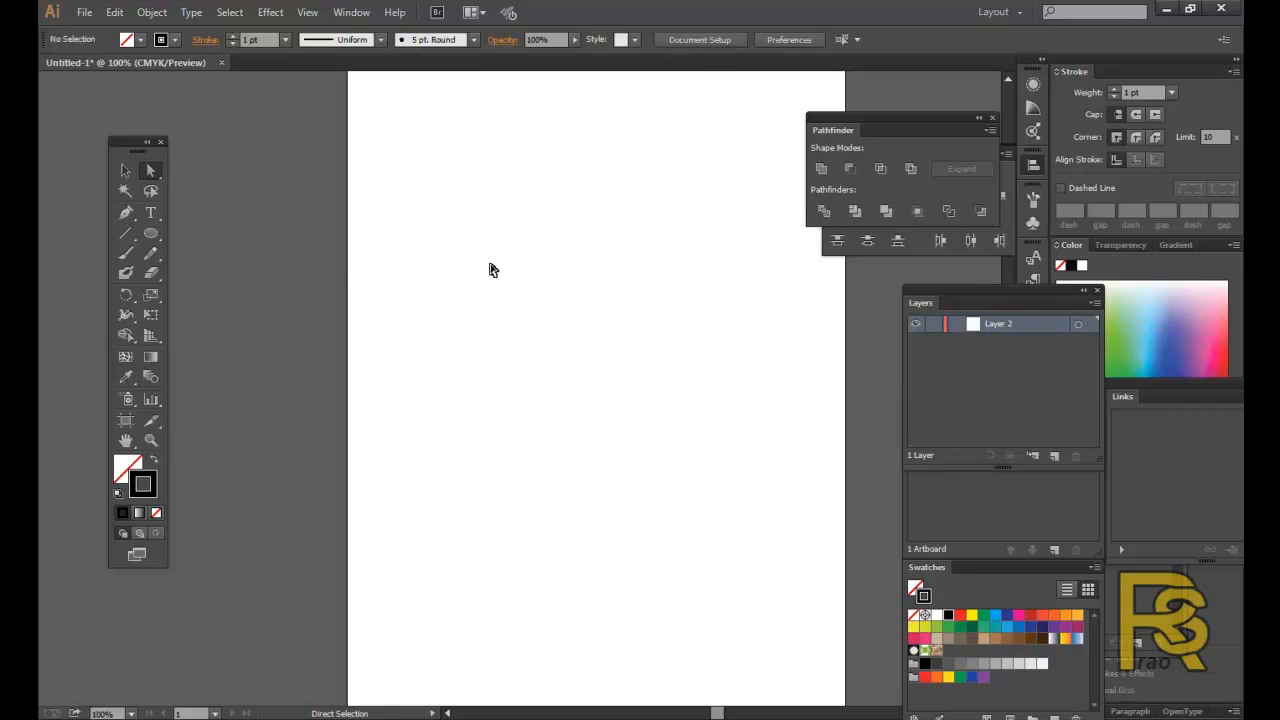
Draw an open path bulging to the left with the Pen tool, using three anchors from the upper artboard down to below its middle.
left_click(125, 212)
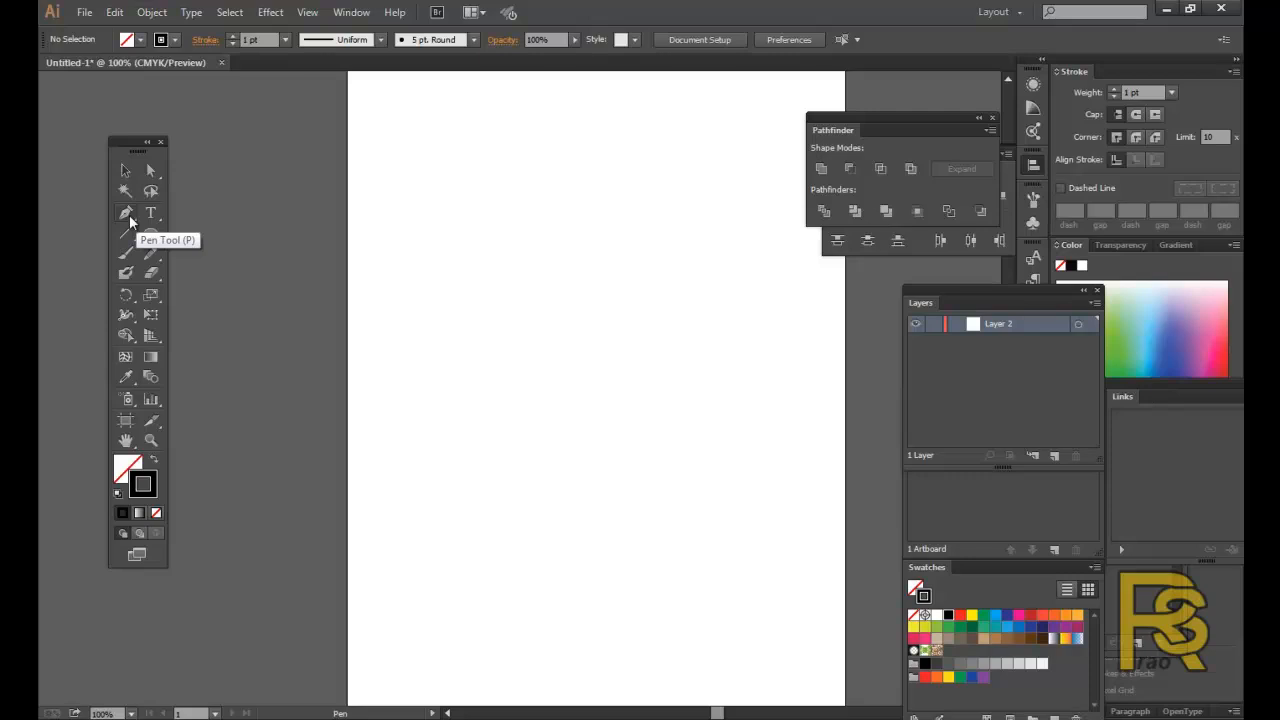
left_click(560, 167)
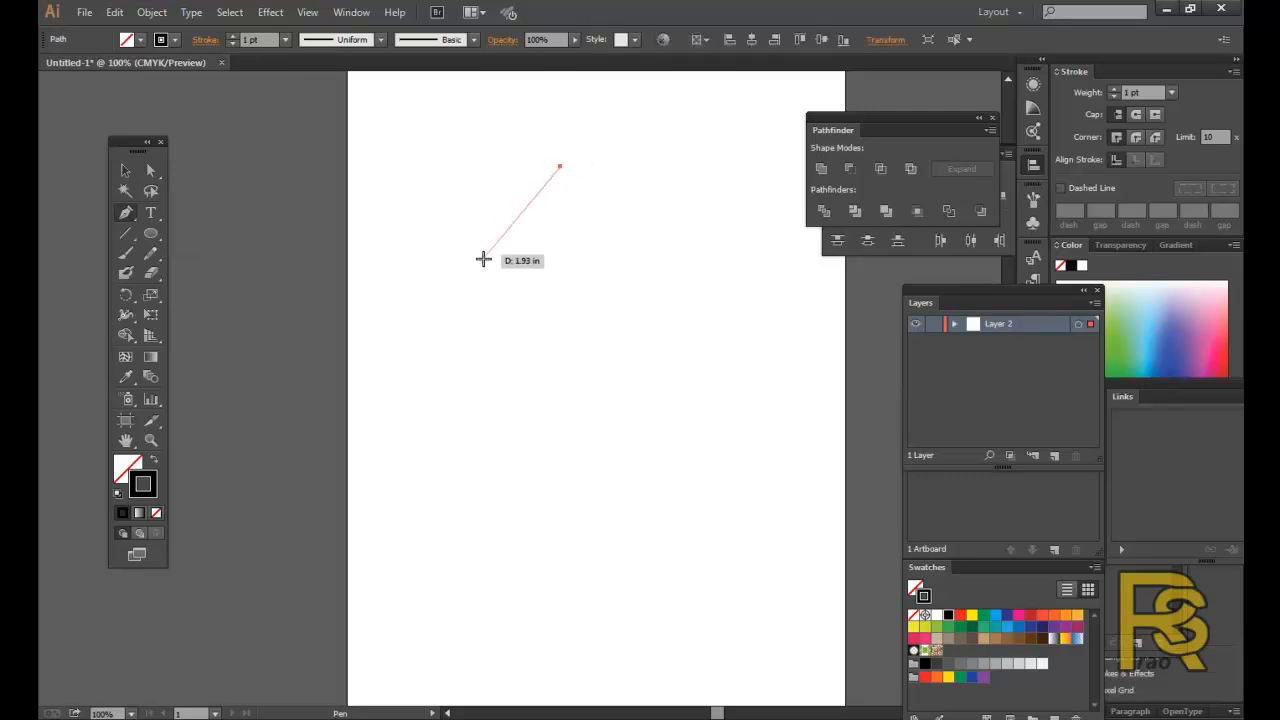
left_click_drag(499, 345, 520, 417)
left_click(550, 512)
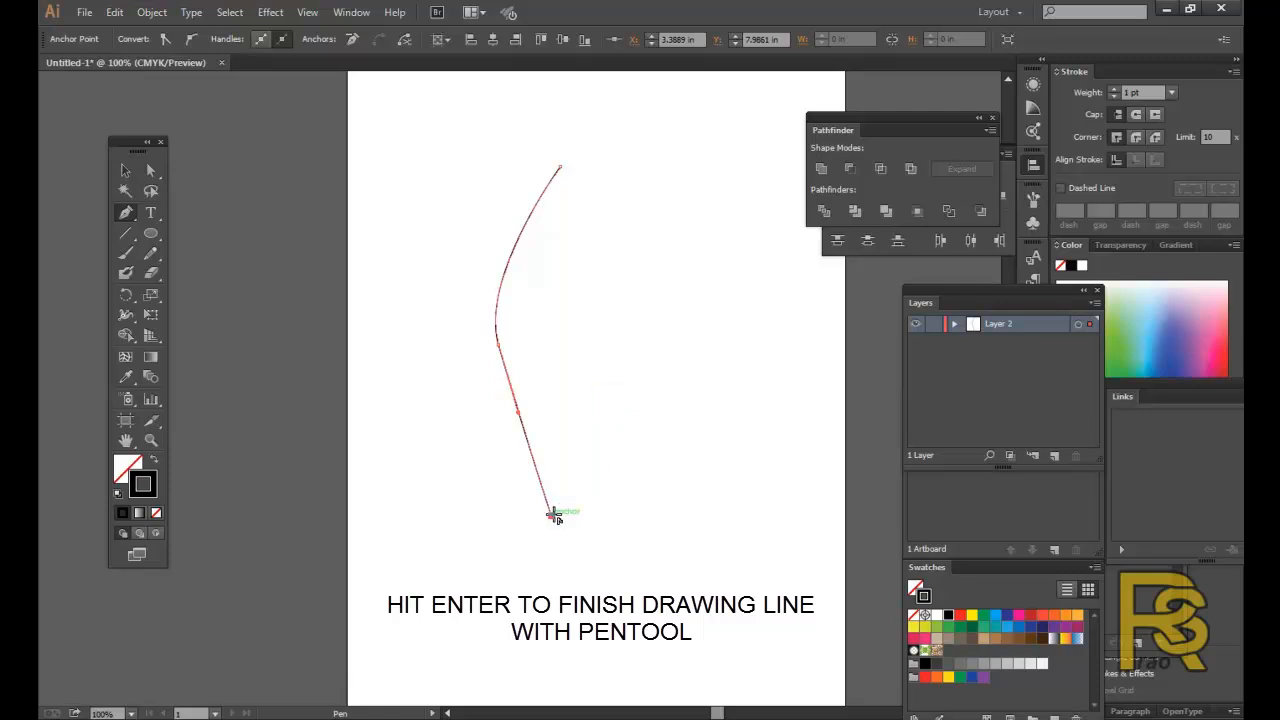
key("Return")
left_click(121, 174)
left_click(414, 314)
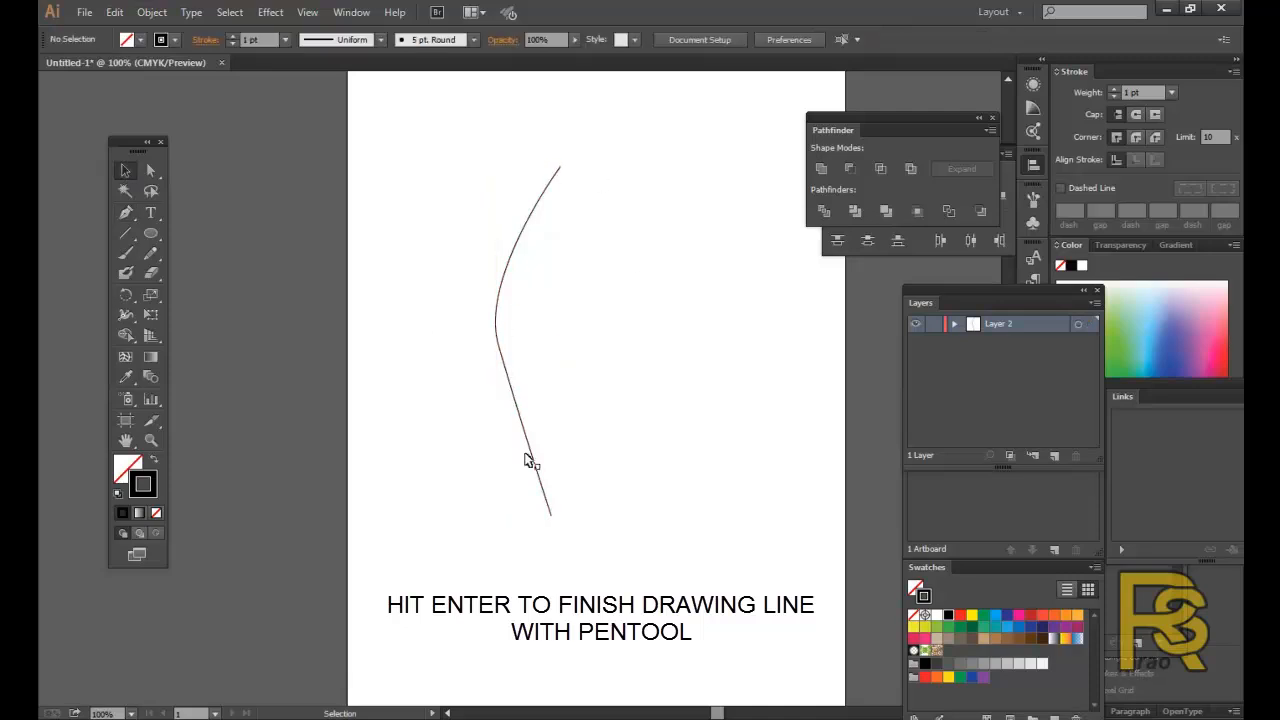
Reshape the path into a smooth arc by repositioning the upper direction handle of its middle anchor up and to the right.
left_click(497, 332)
left_click(151, 171)
left_click(497, 348)
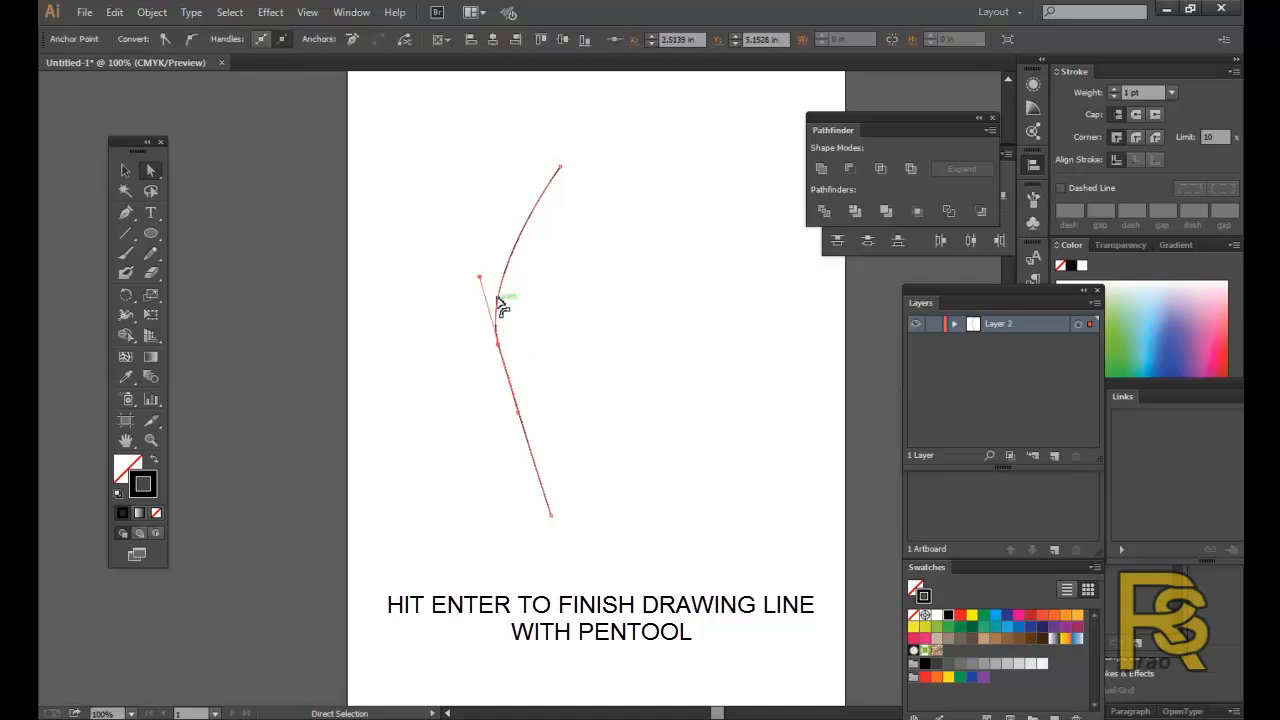
left_click_drag(478, 281, 505, 241)
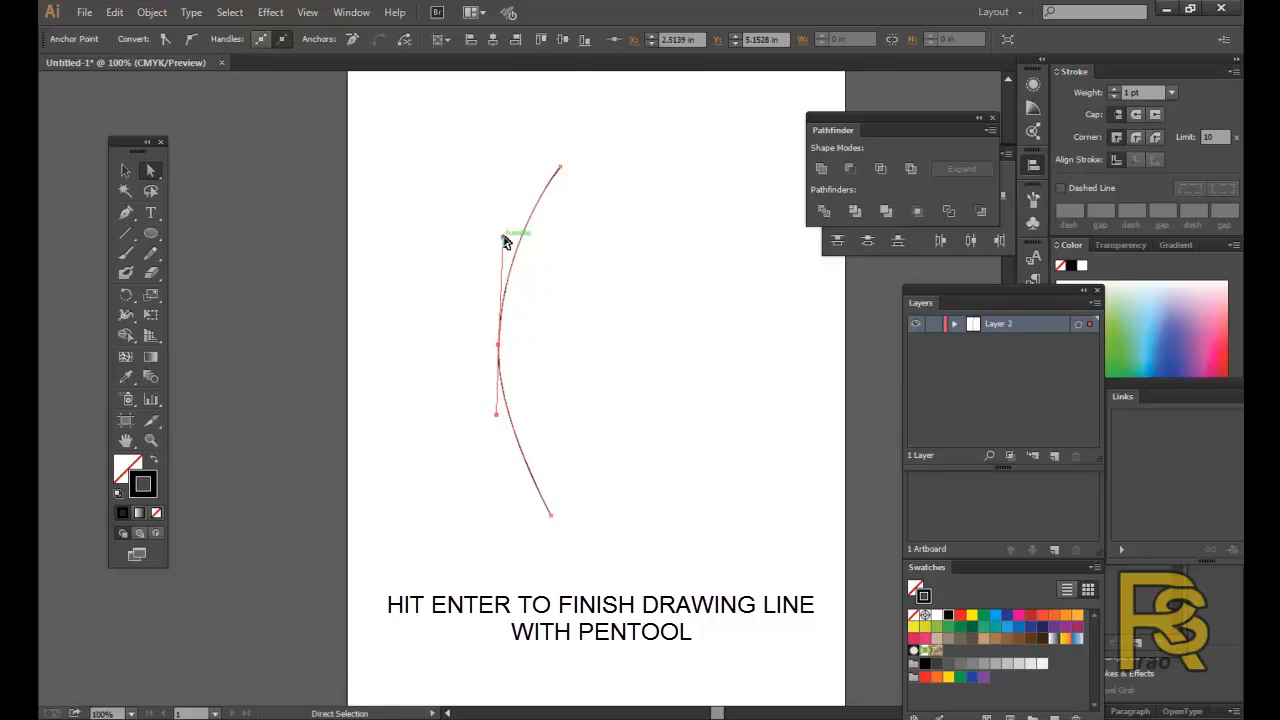
left_click(549, 317)
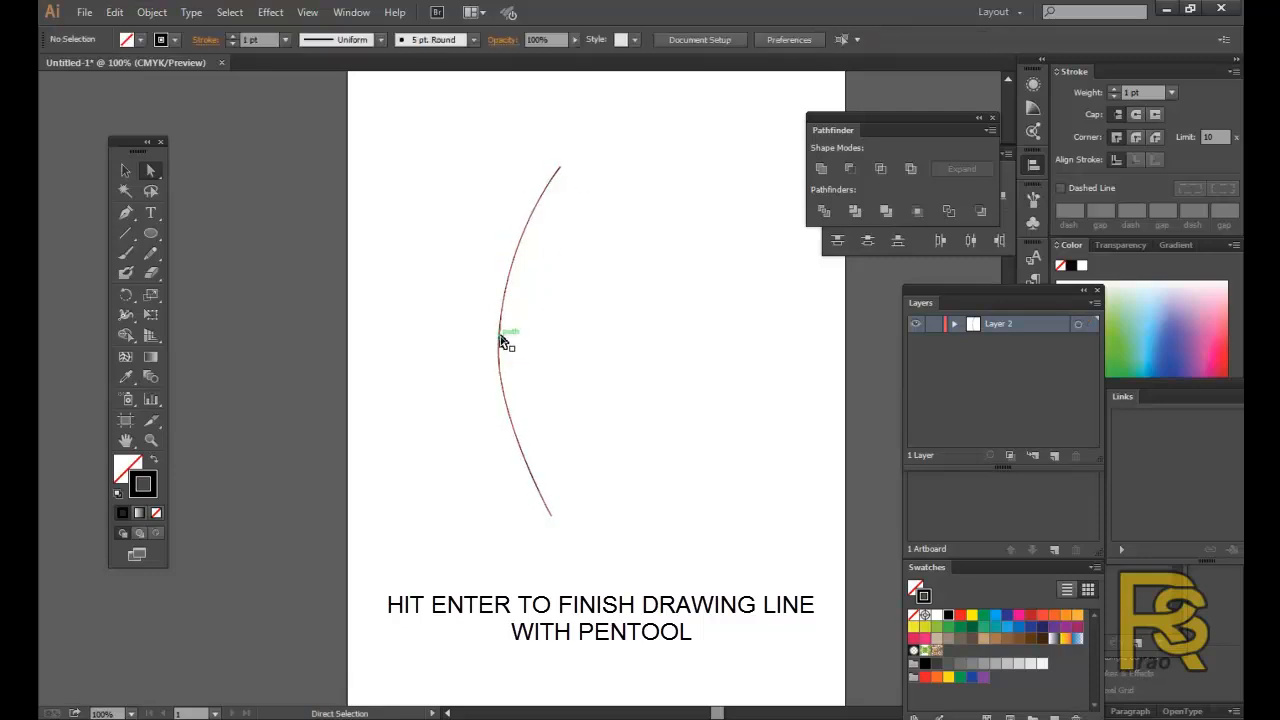
left_click(501, 345)
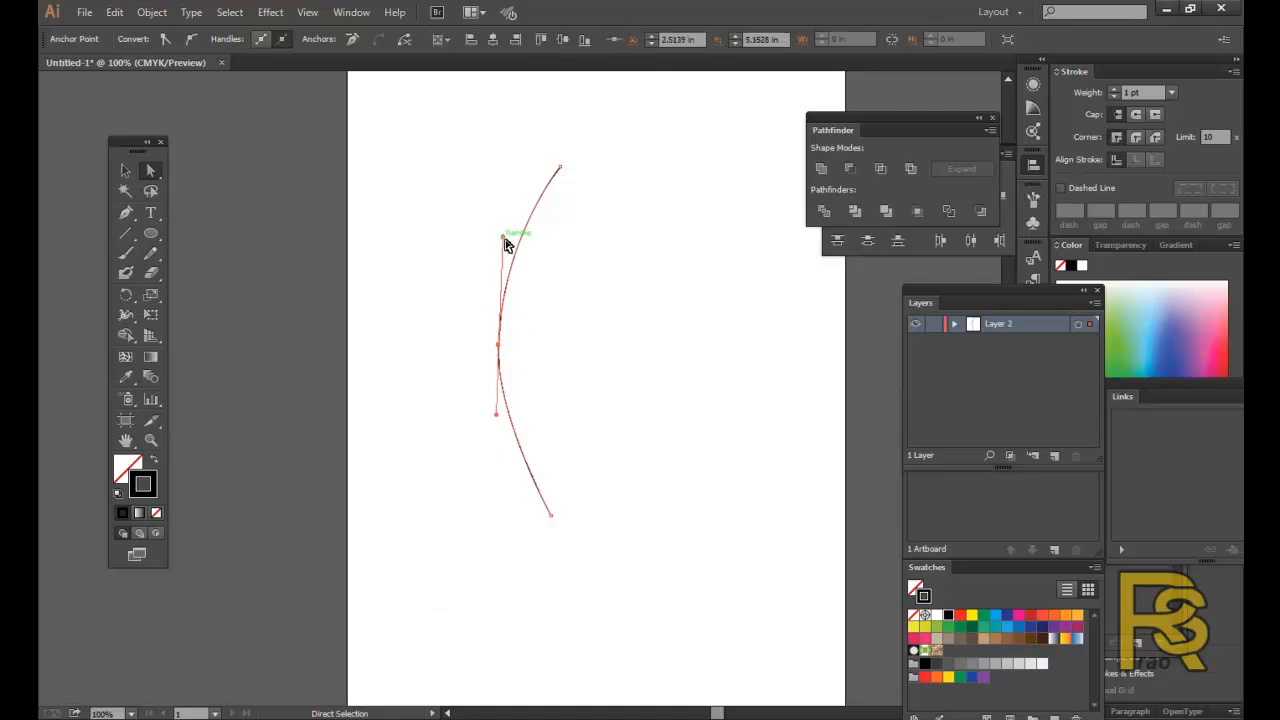
left_click_drag(506, 243, 508, 240)
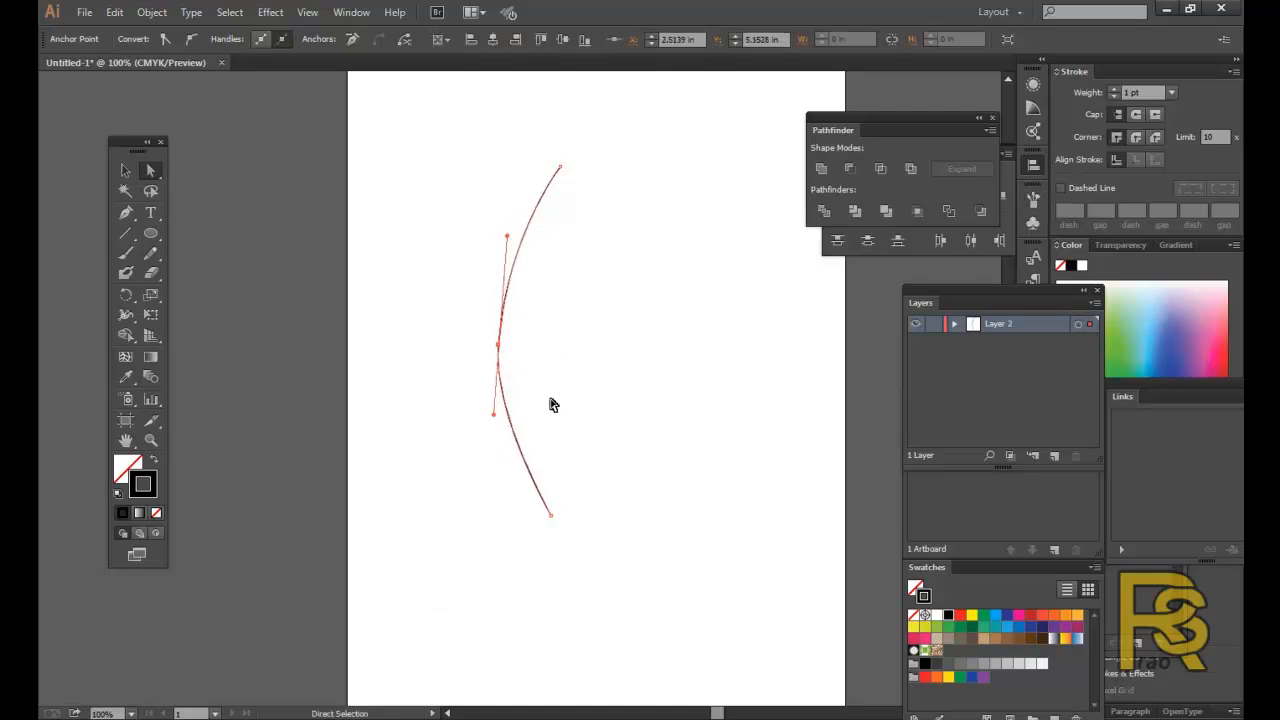
left_click(551, 403)
Place a duplicate of the curved path to the right of the original.
left_click(125, 172)
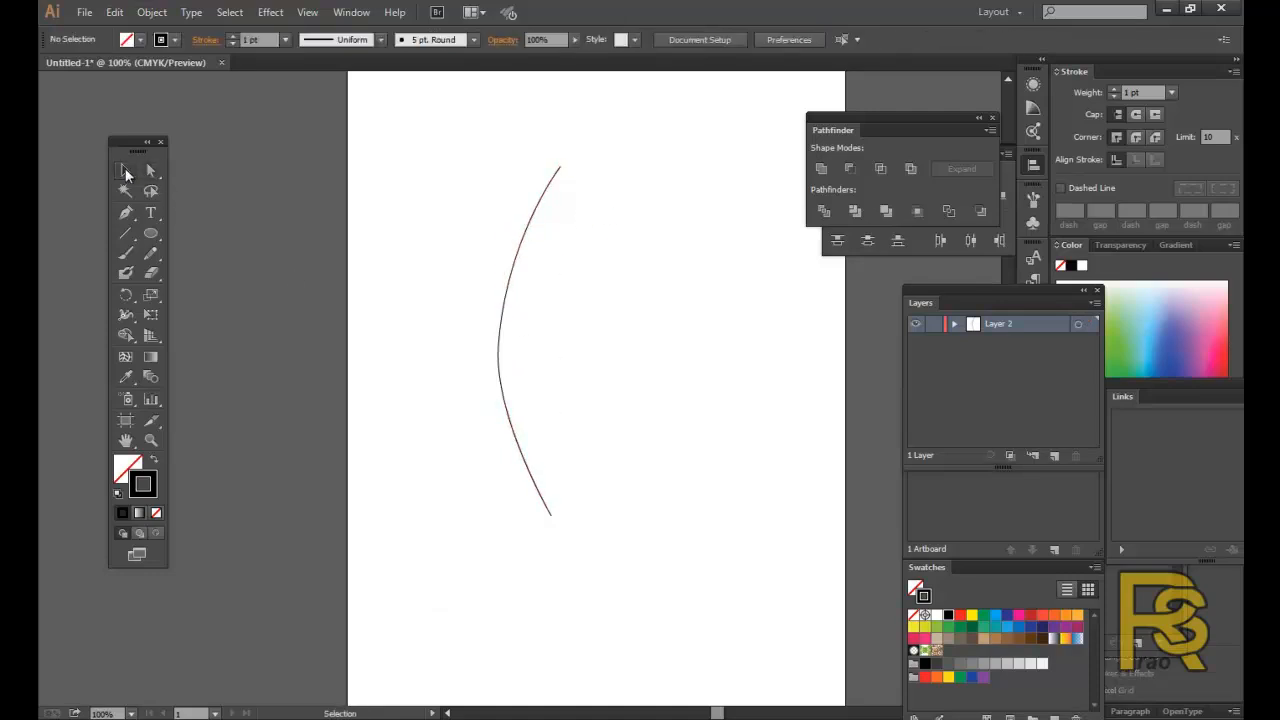
left_click(506, 296)
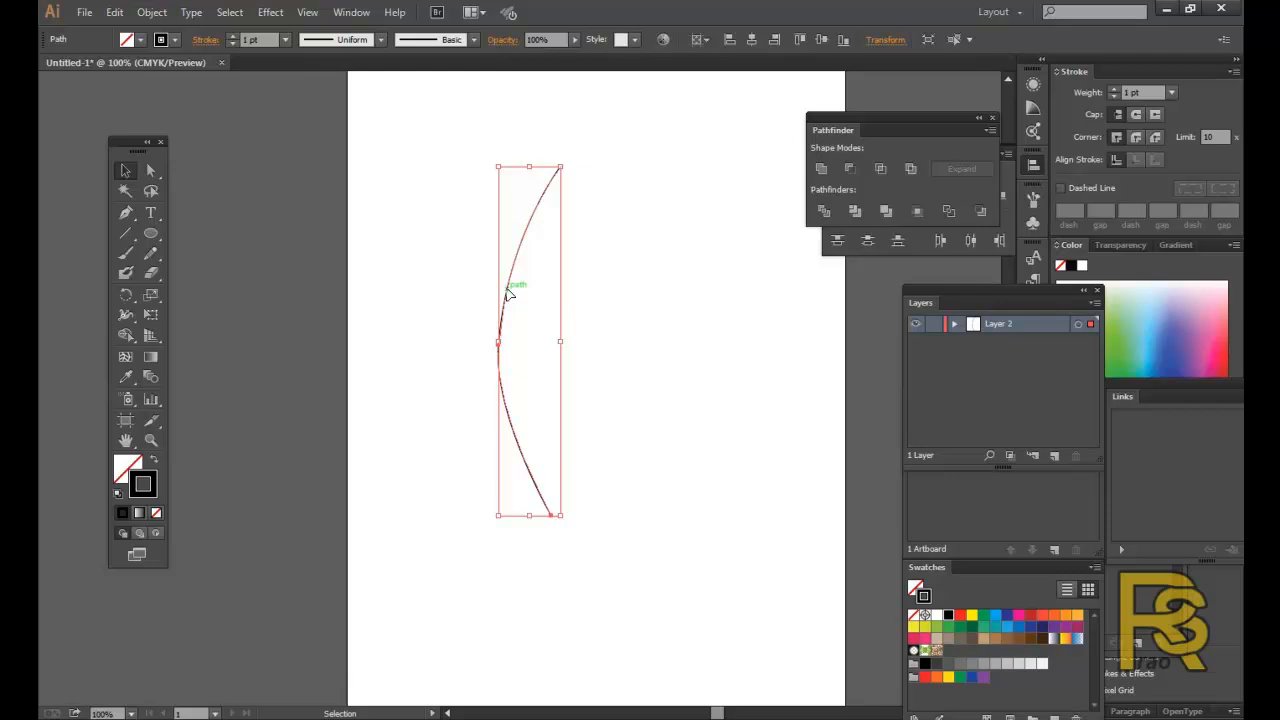
left_click_drag(509, 294, 605, 303)
left_click(726, 334)
left_click(612, 272)
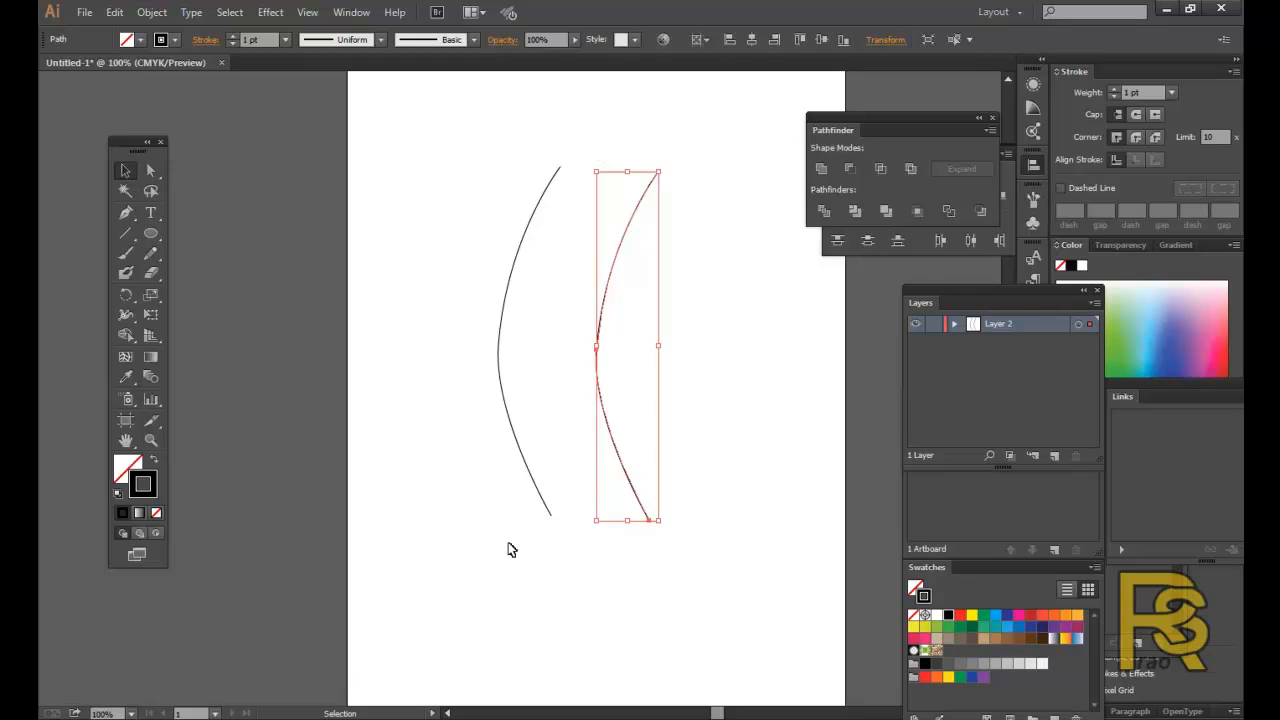
right_click(612, 297)
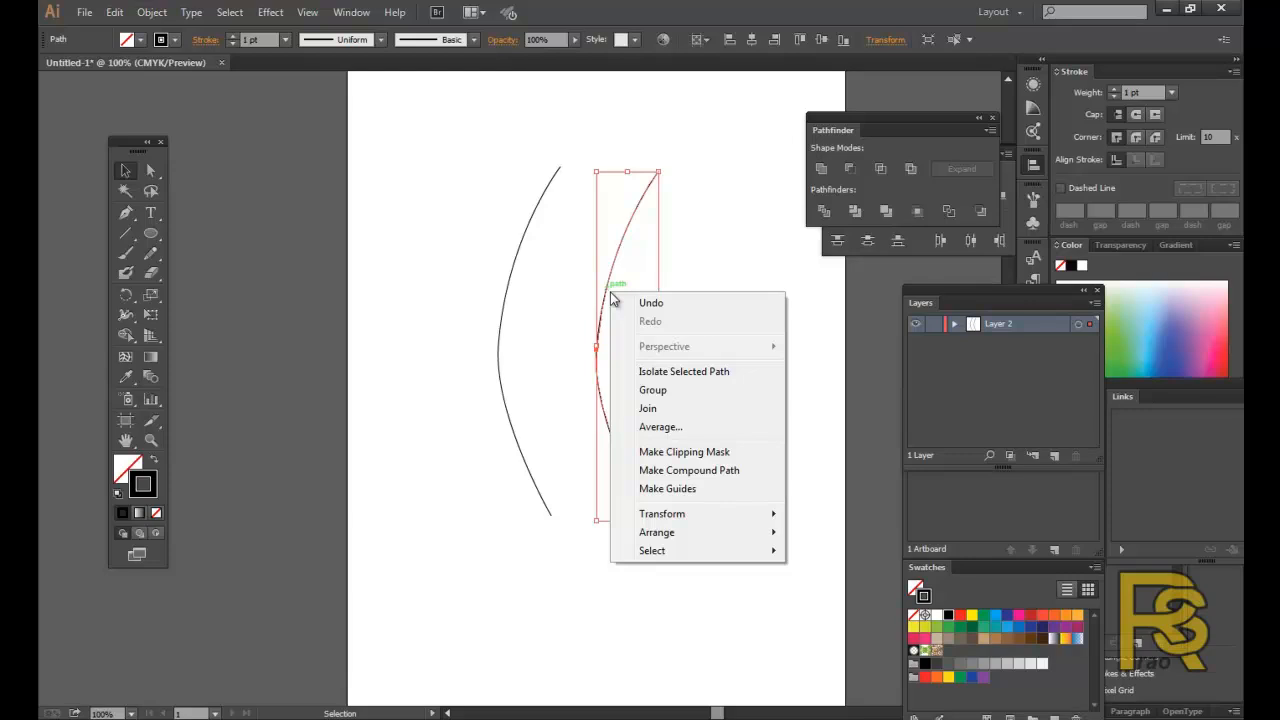
left_click(668, 290)
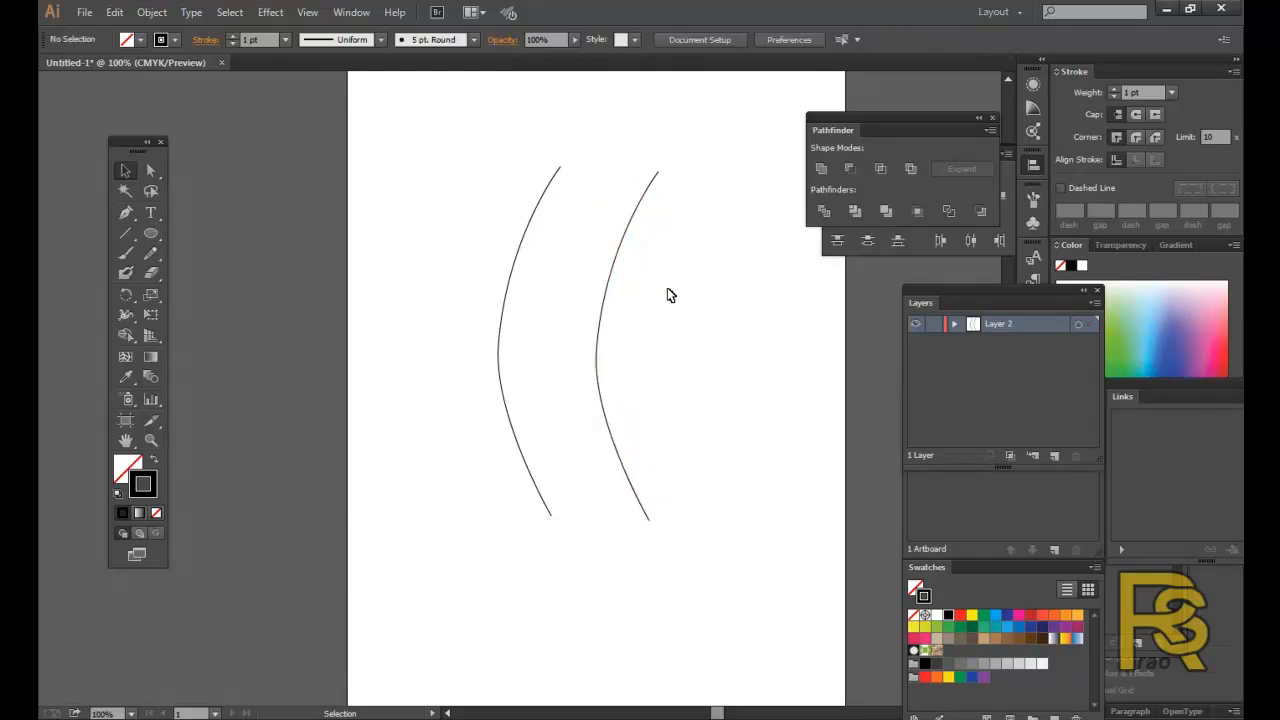
left_click(612, 283)
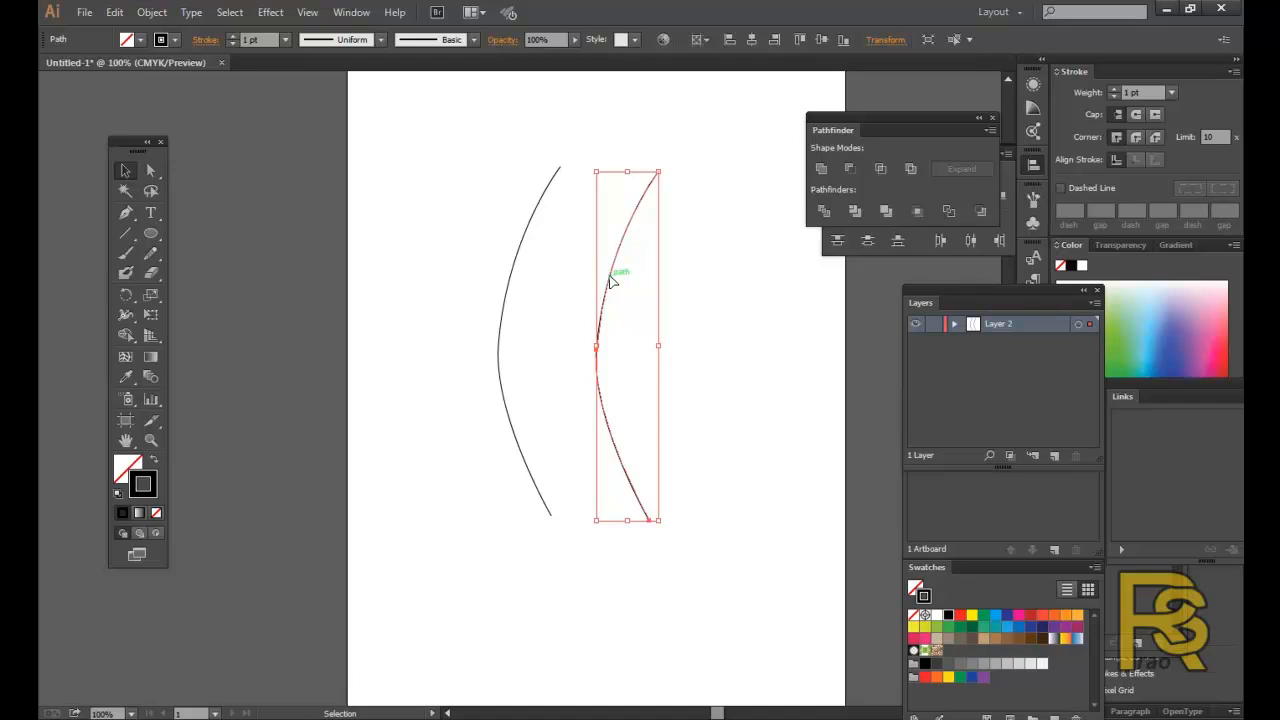
left_click(797, 305)
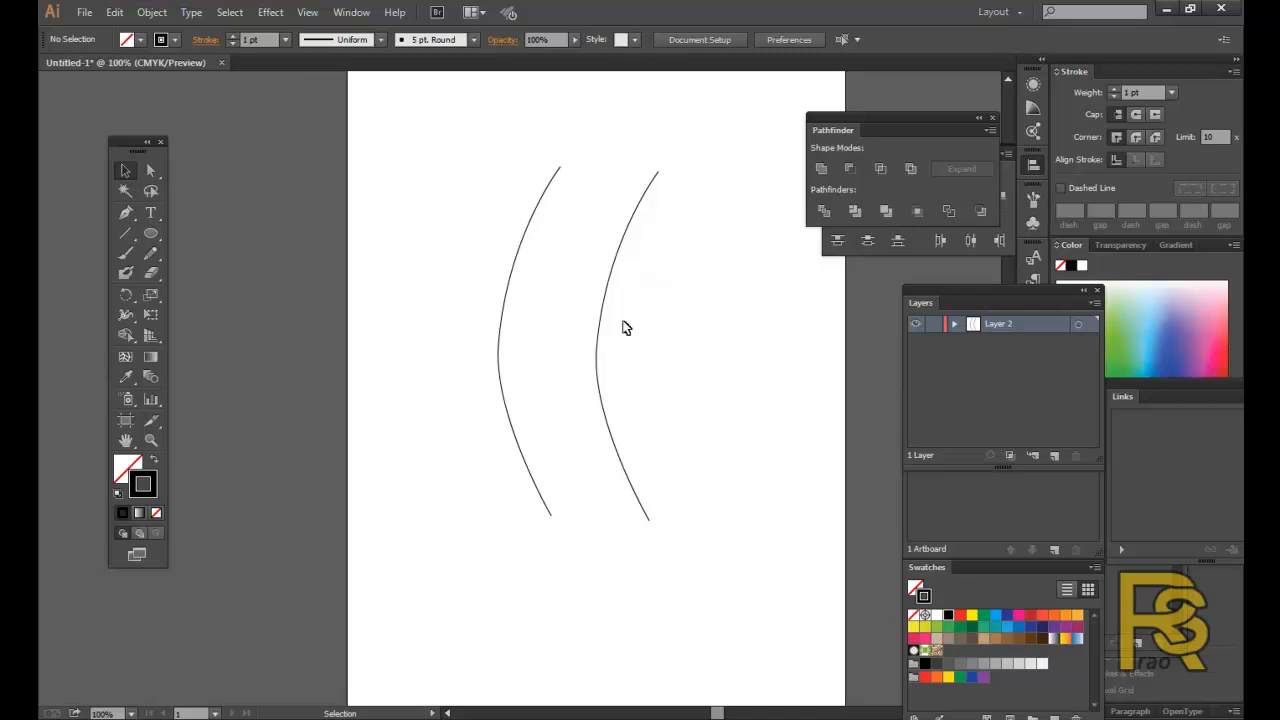
Reflect the duplicate curve across the vertical axis with the preview enabled.
left_click_drag(589, 166, 719, 552)
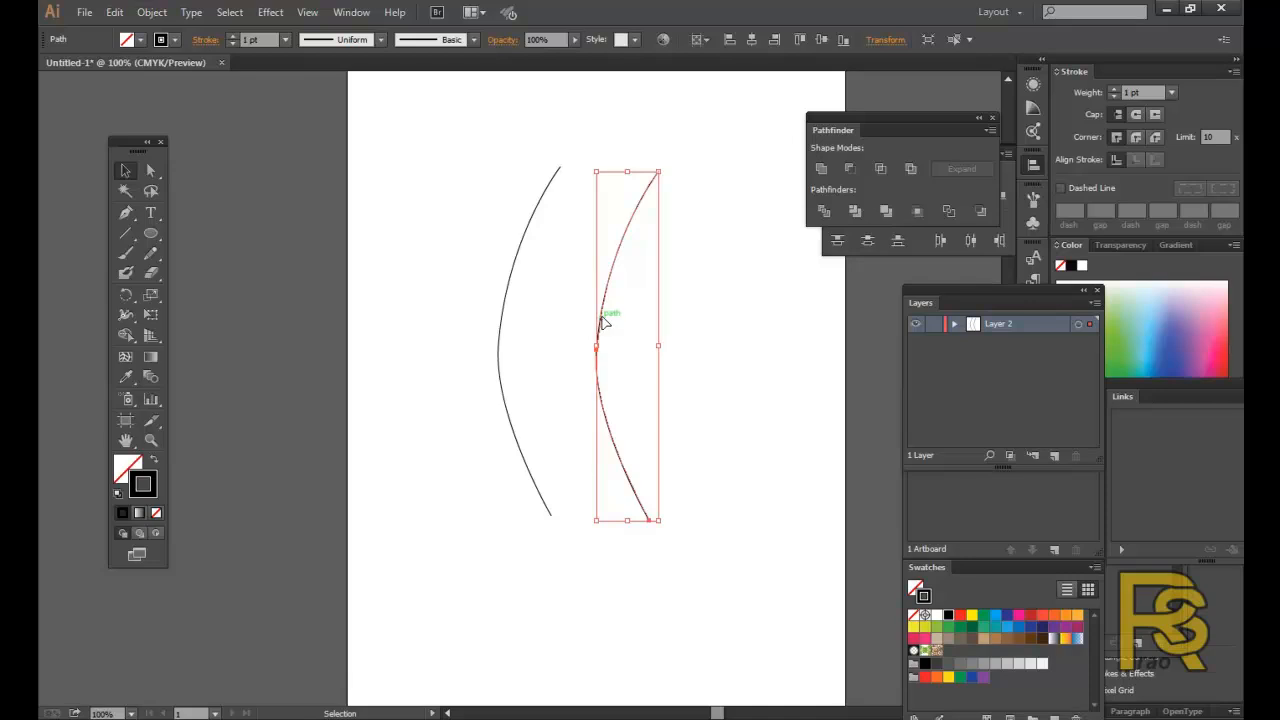
left_click(772, 408)
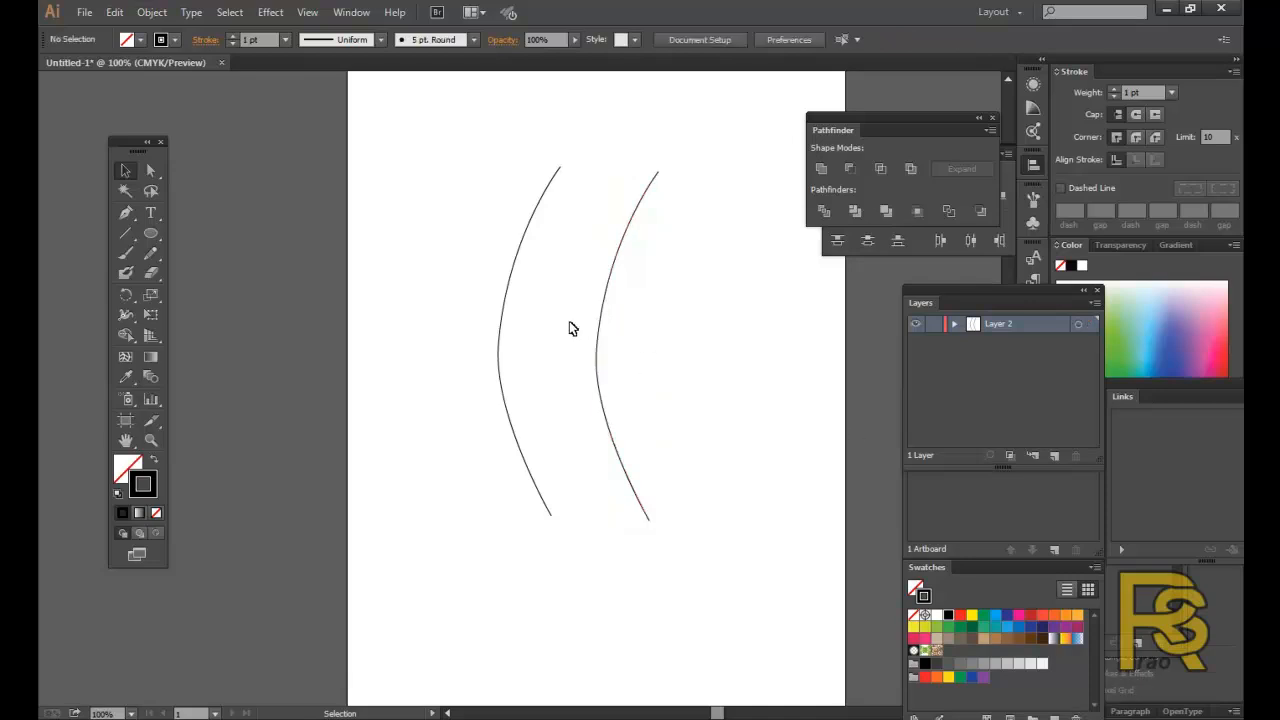
left_click(601, 329)
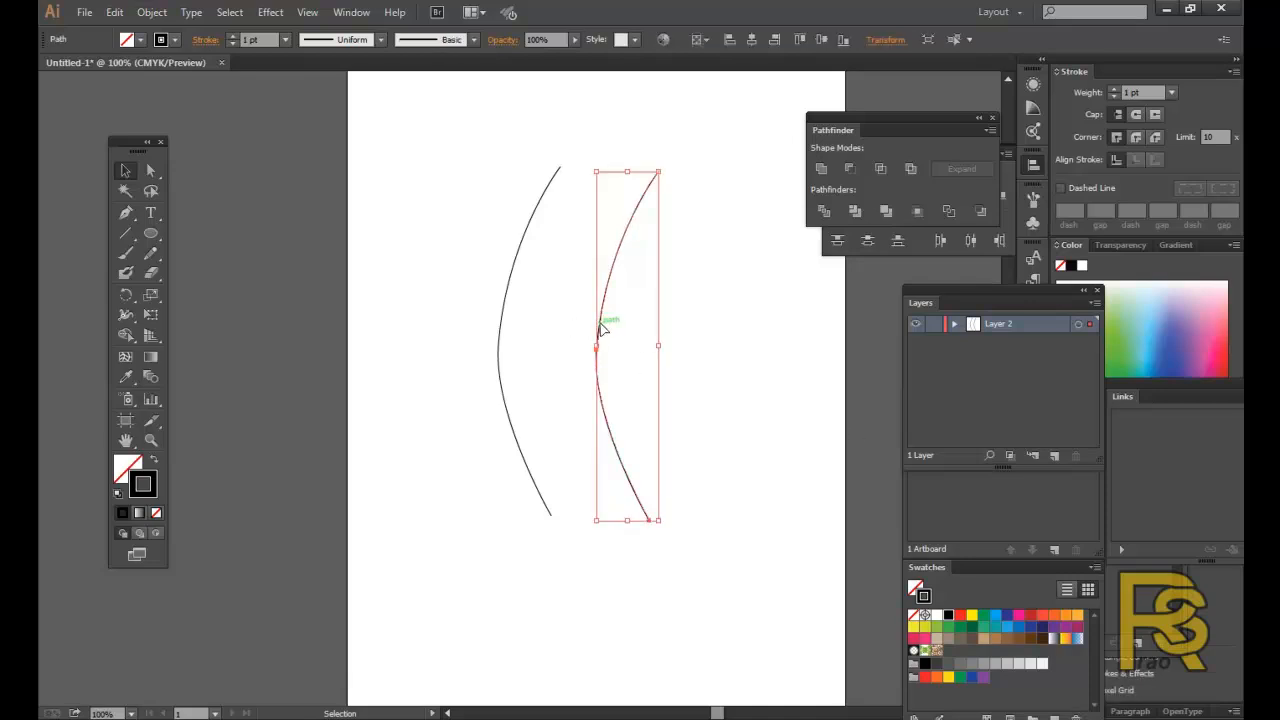
right_click(647, 362)
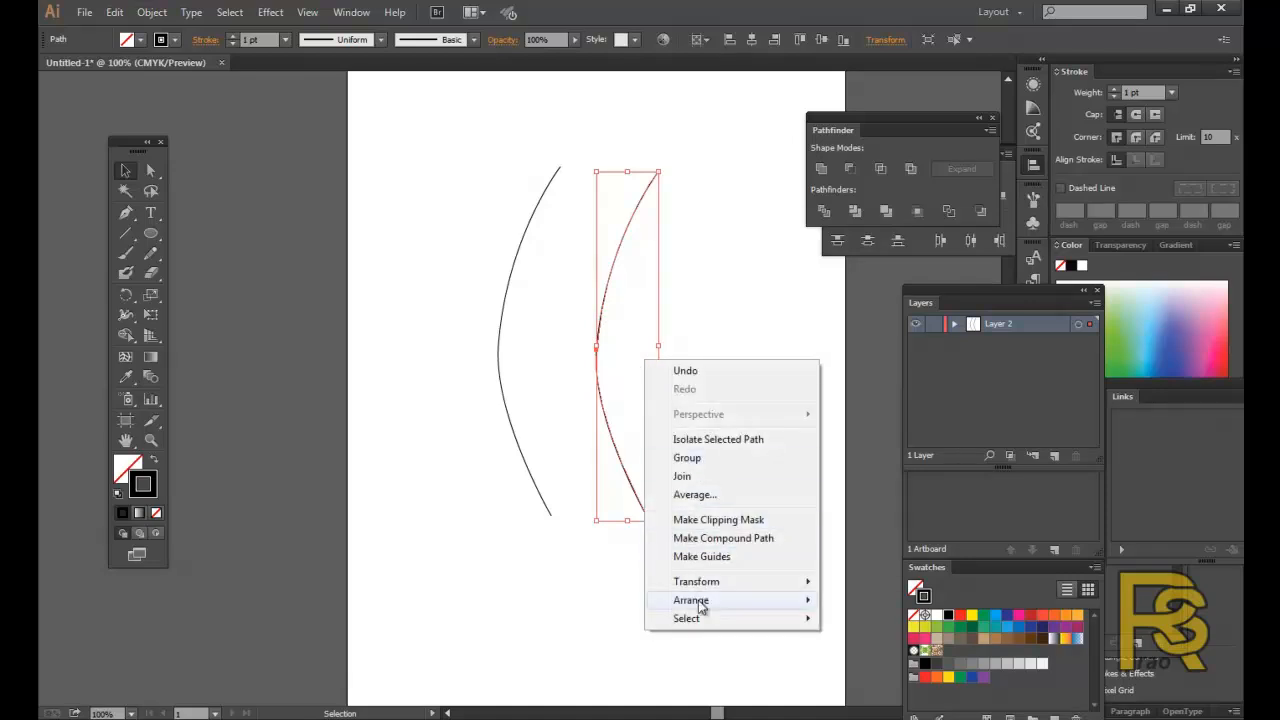
mouse_move(706, 584)
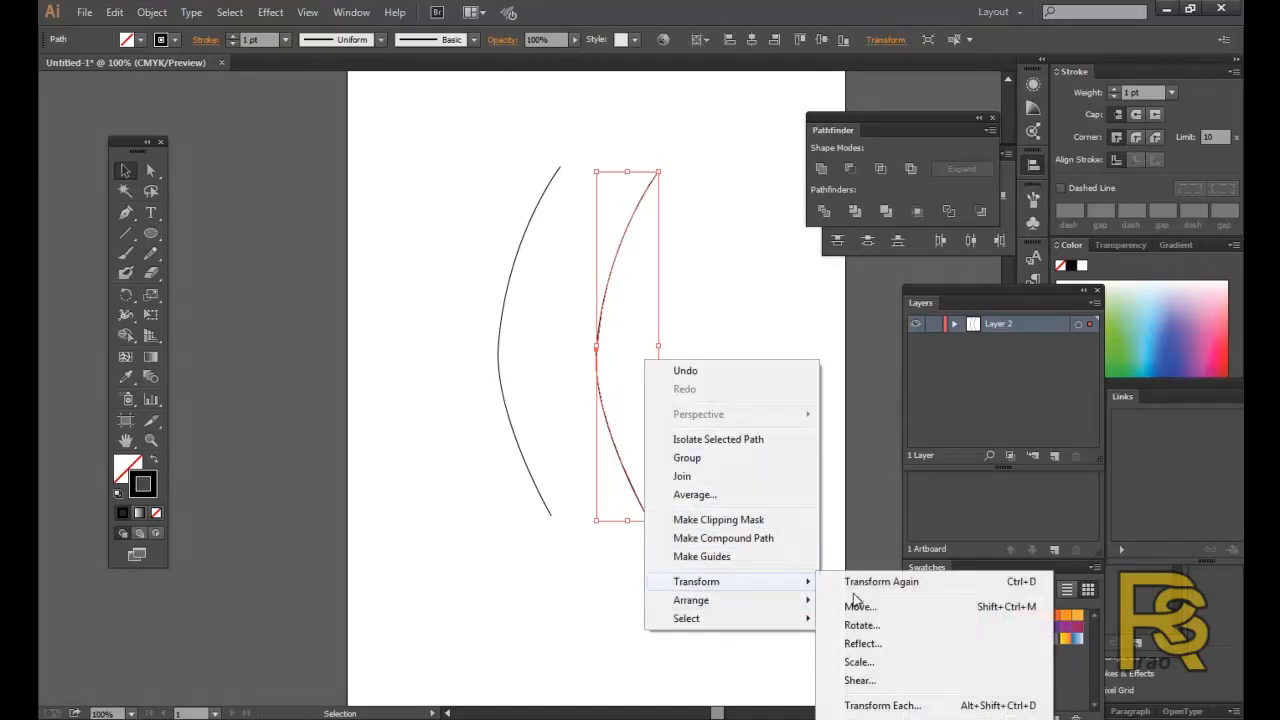
left_click(876, 647)
left_click_drag(896, 154, 780, 143)
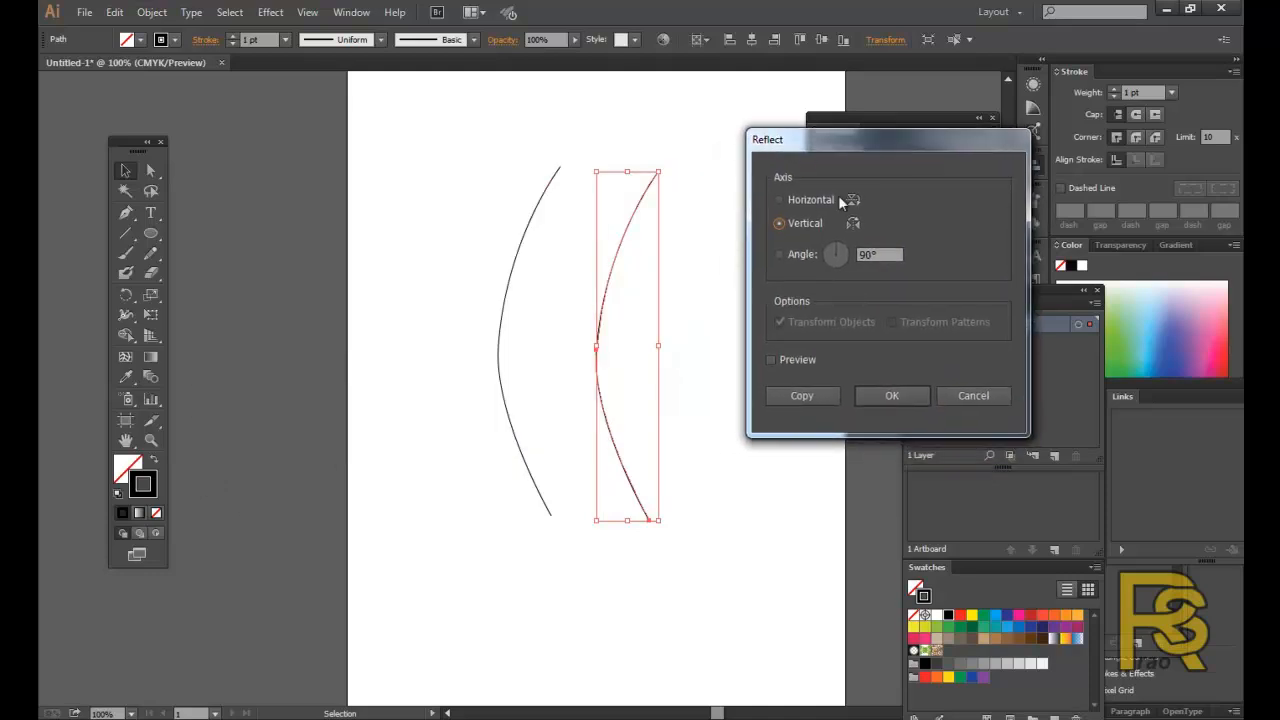
left_click(783, 359)
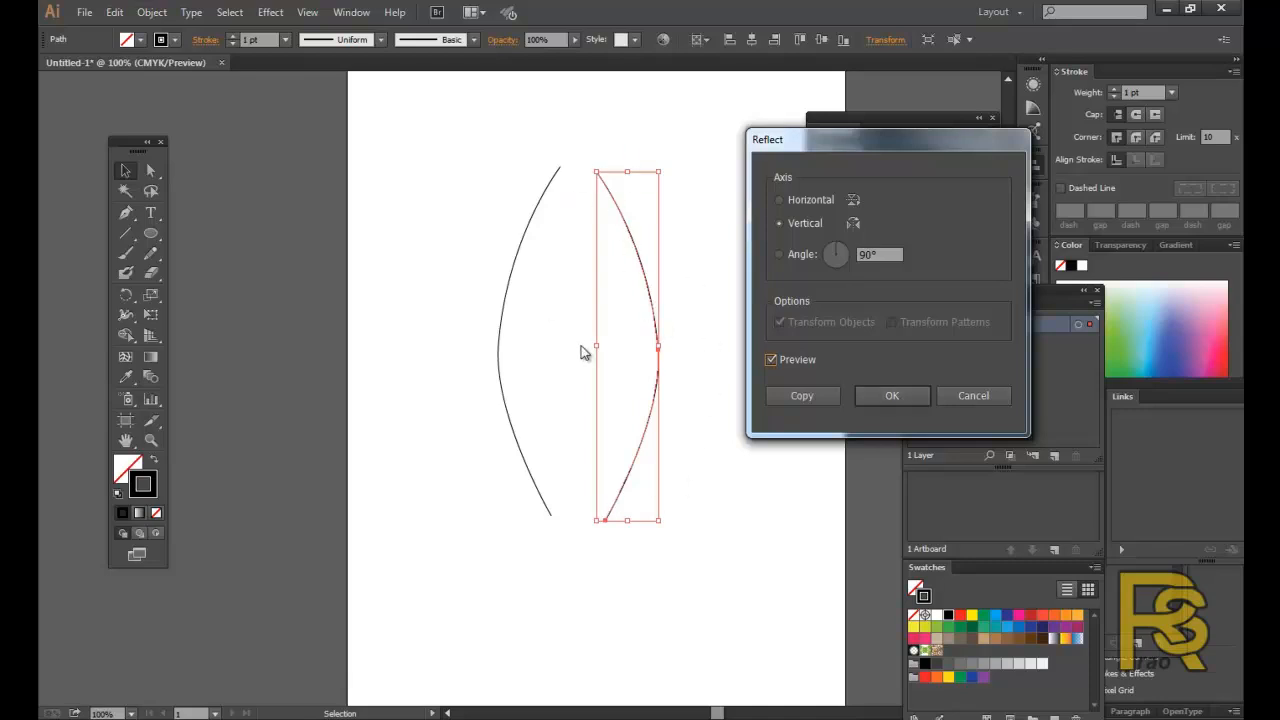
left_click(894, 397)
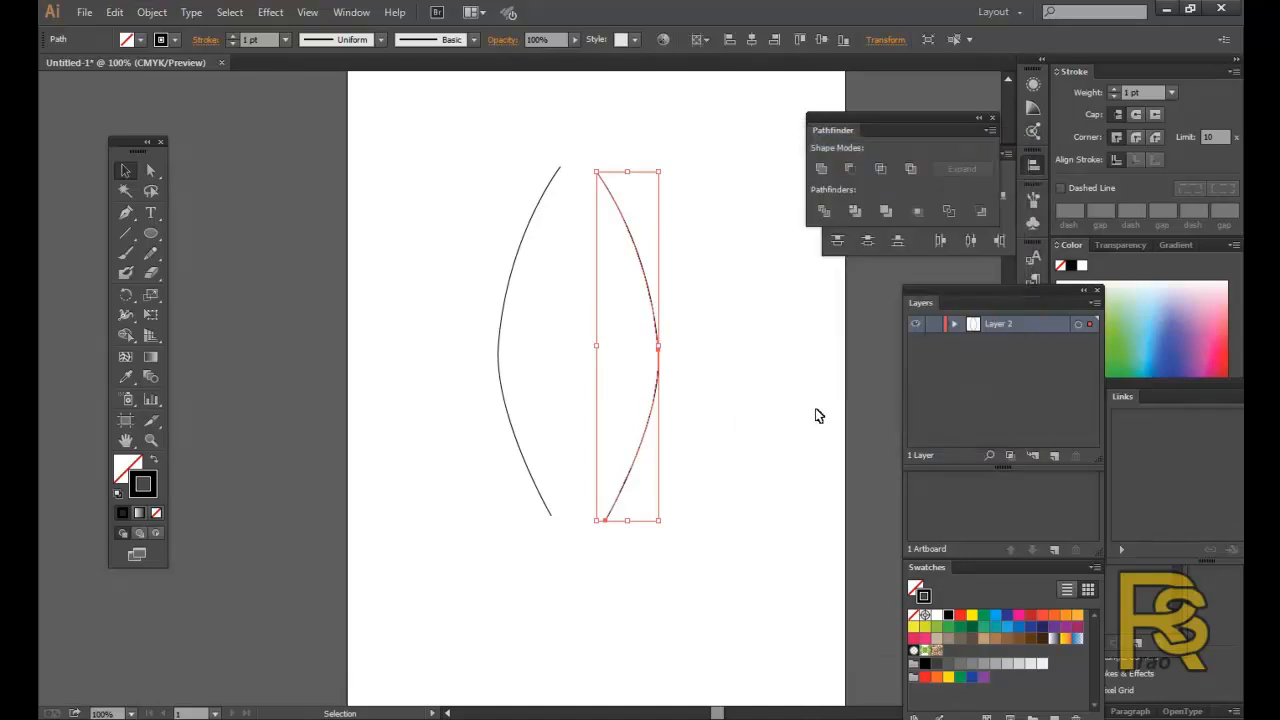
Move the reflected curve closer to the original so the two arcs face each other like a leaf outline.
left_click(812, 410)
left_click(641, 270)
left_click_drag(651, 273, 623, 271)
left_click(735, 289)
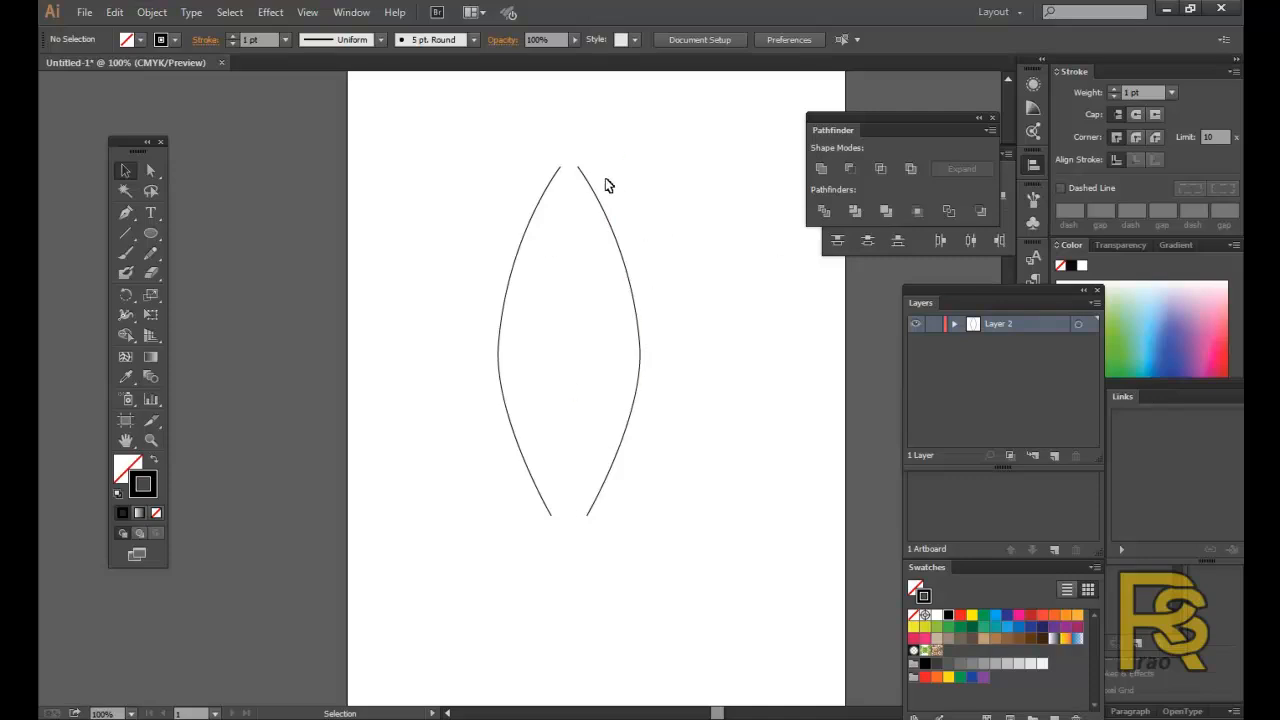
Join the upper endpoints of the two curves using the Direct Selection tool.
left_click(154, 170)
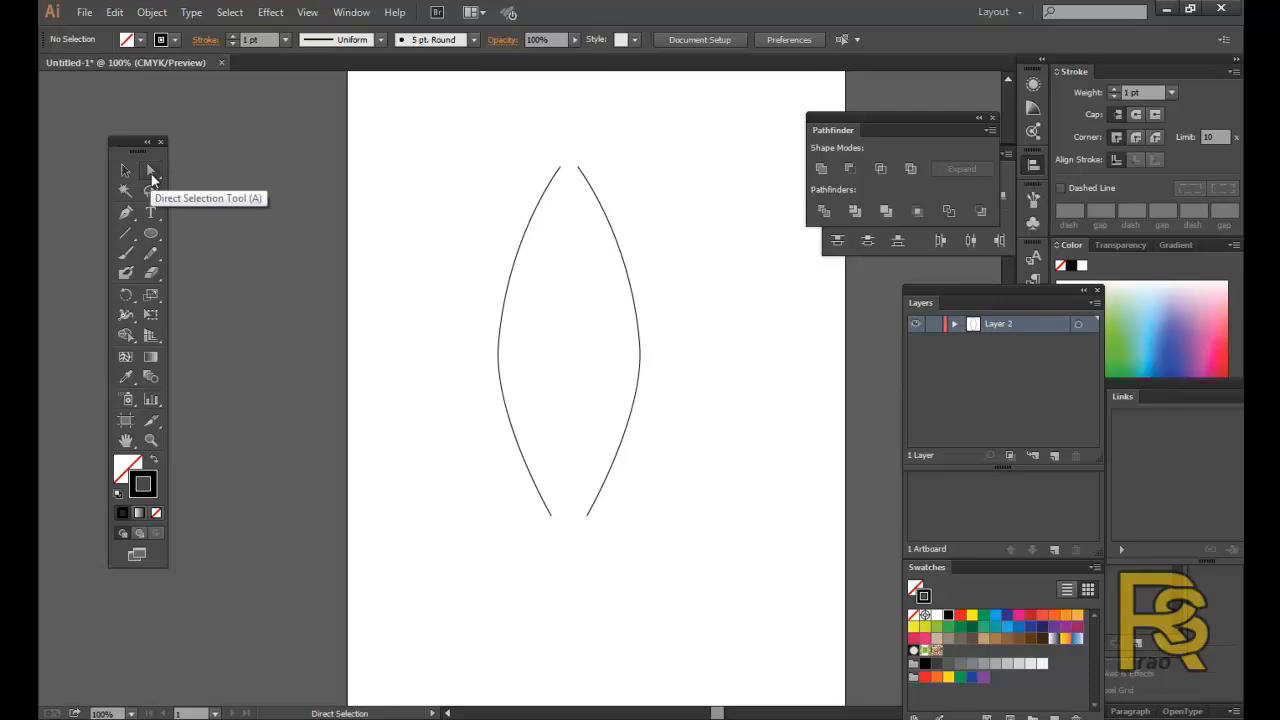
right_click(580, 170)
left_click(574, 169)
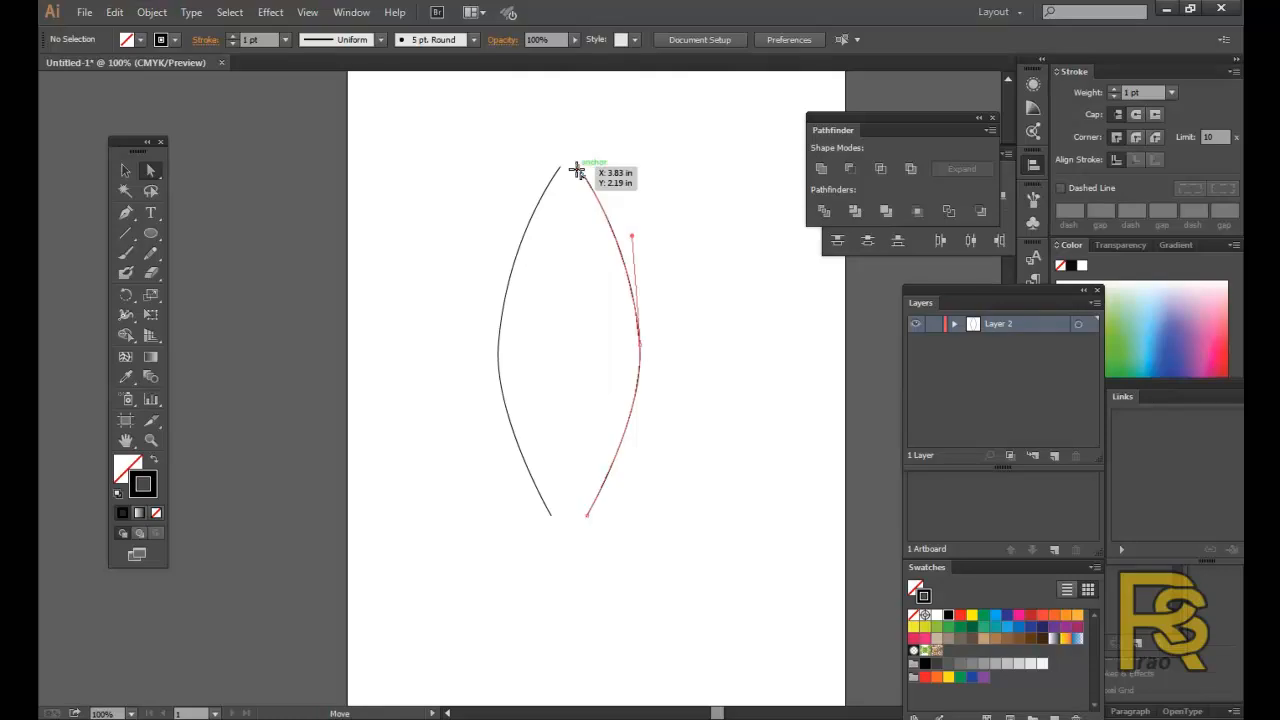
mouse_move(576, 174)
left_mouse_down()
mouse_move(586, 171)
mouse_move(561, 172)
left_mouse_up()
left_click(561, 167, "shift")
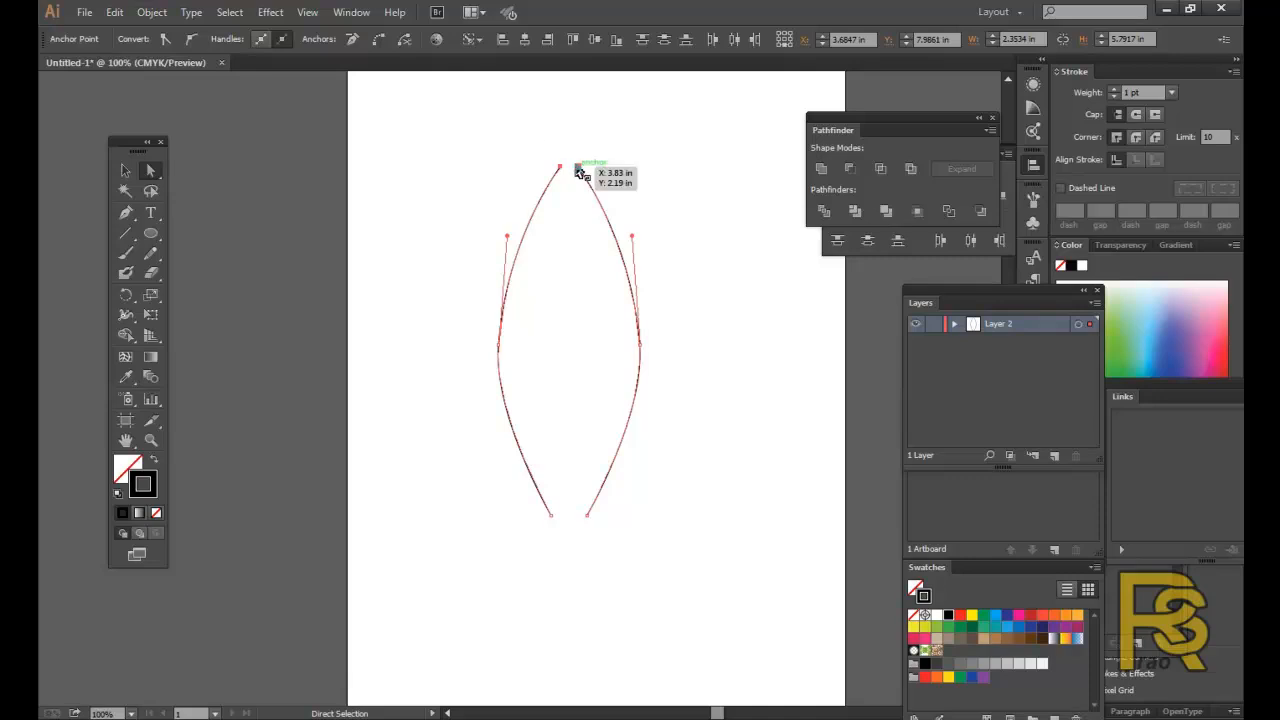
right_click(577, 168)
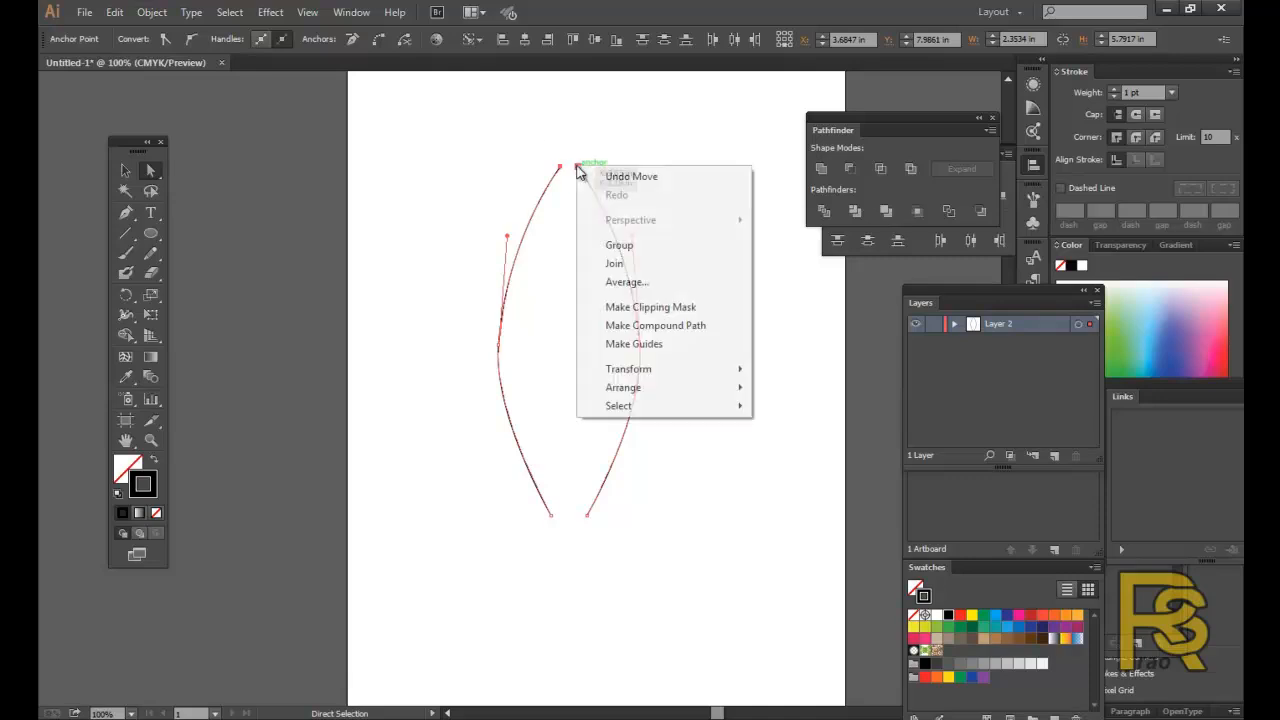
left_click(611, 265)
left_click(657, 240)
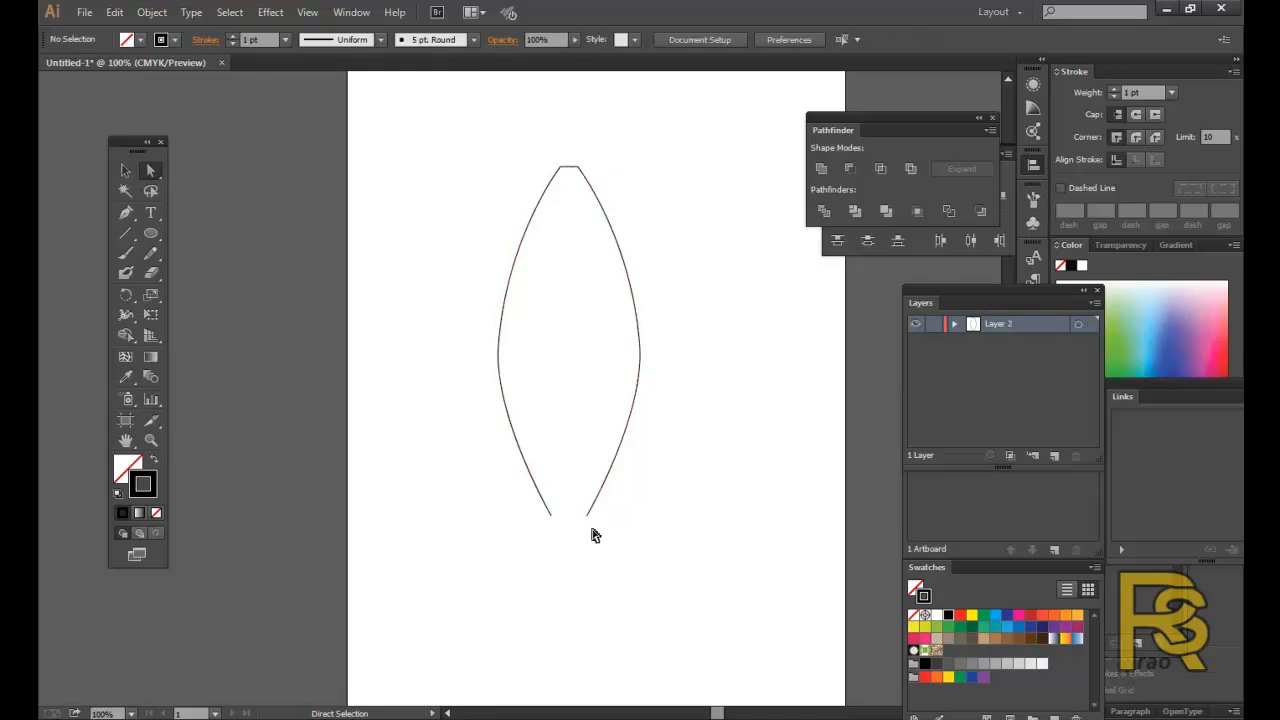
Join the lower endpoints of the two curves to close the outline.
left_click(551, 516)
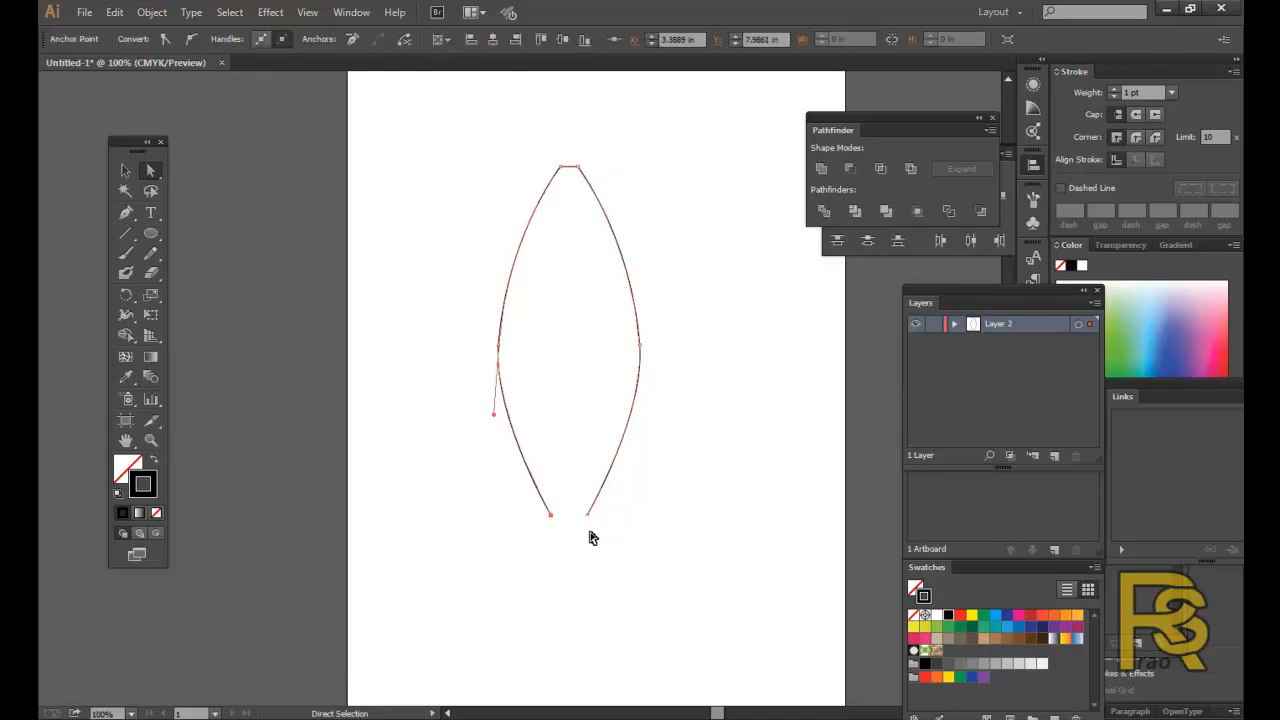
left_click(588, 516, "shift")
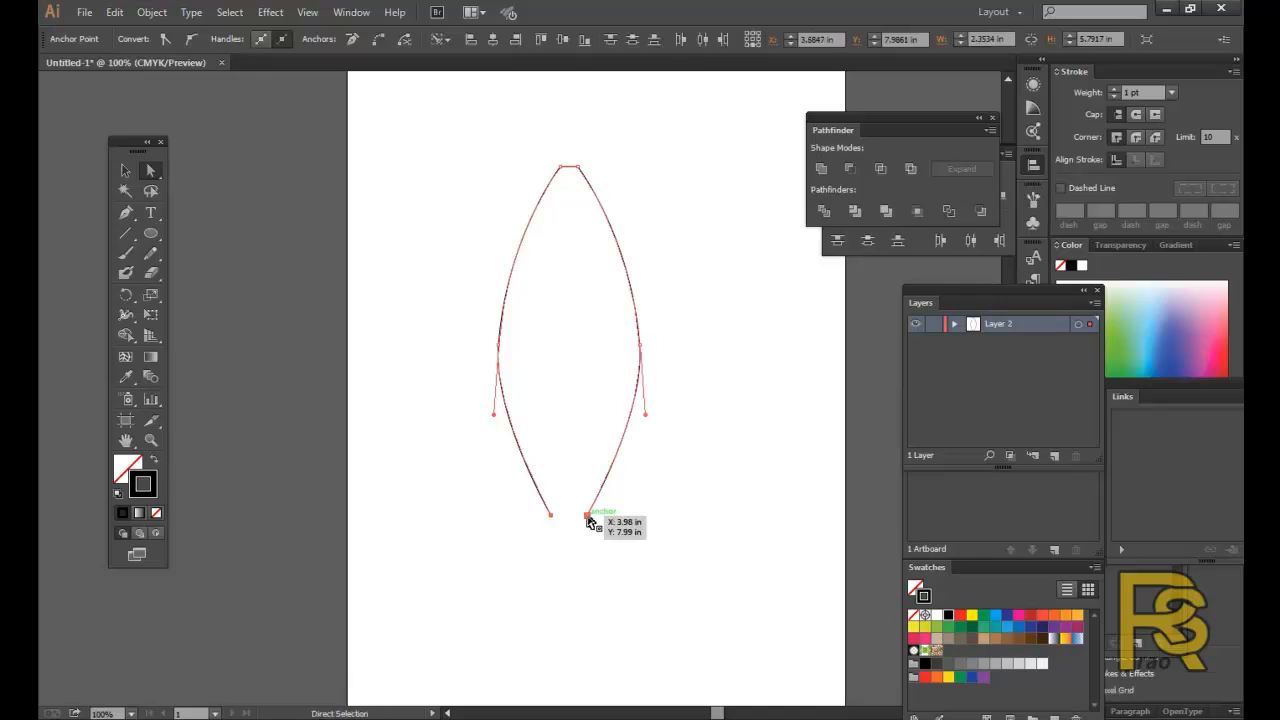
right_click(590, 520)
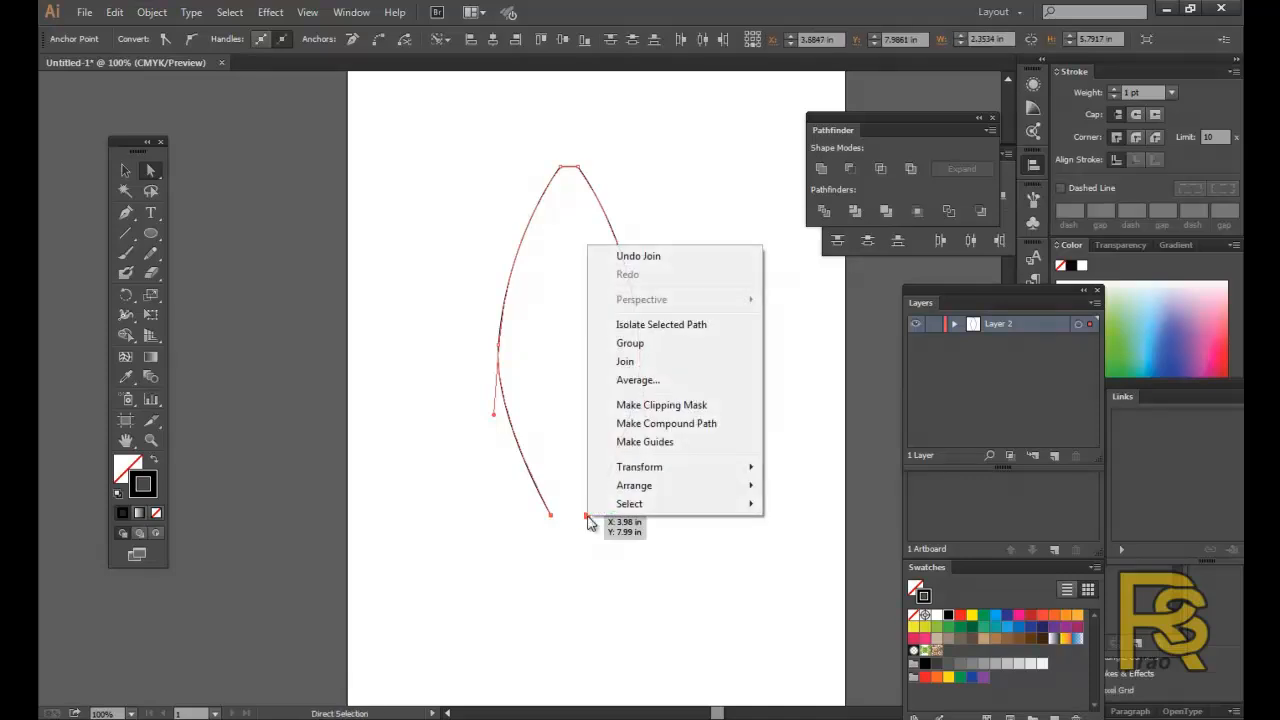
left_click(650, 362)
left_click(755, 406)
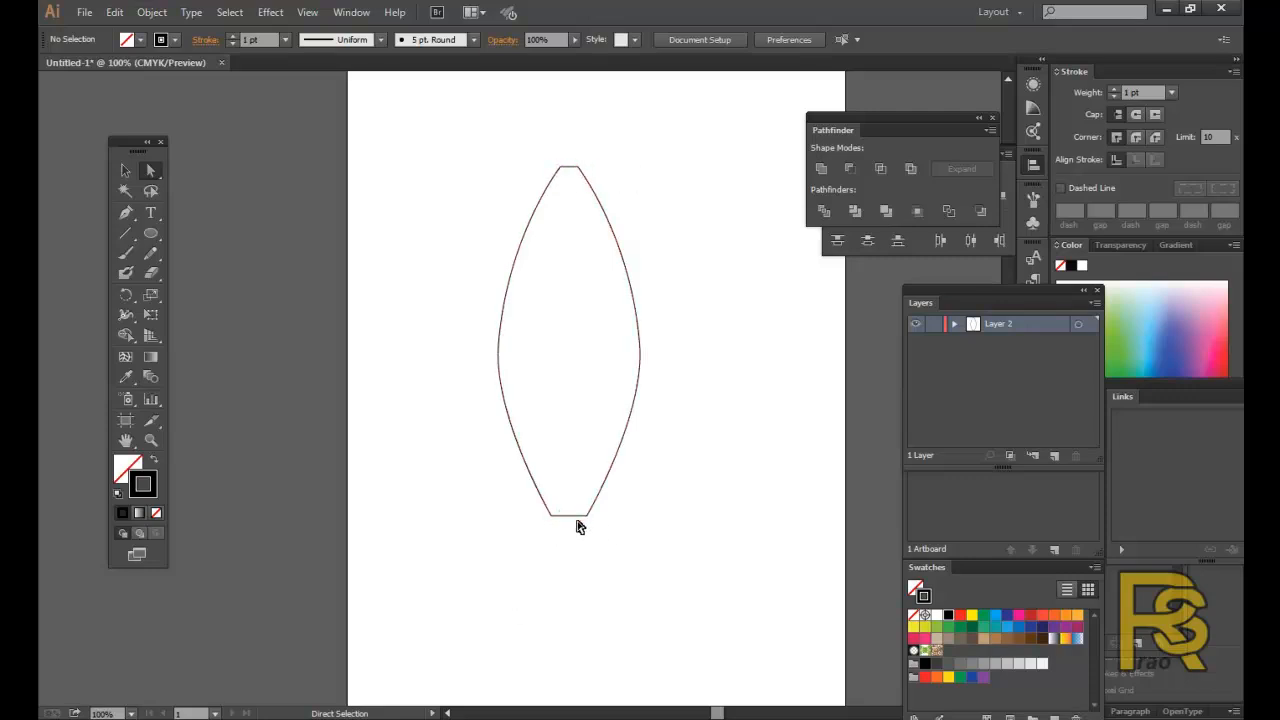
Average the two uppermost anchors of the closed shape along both axes to form a pointed tip.
right_click(571, 168)
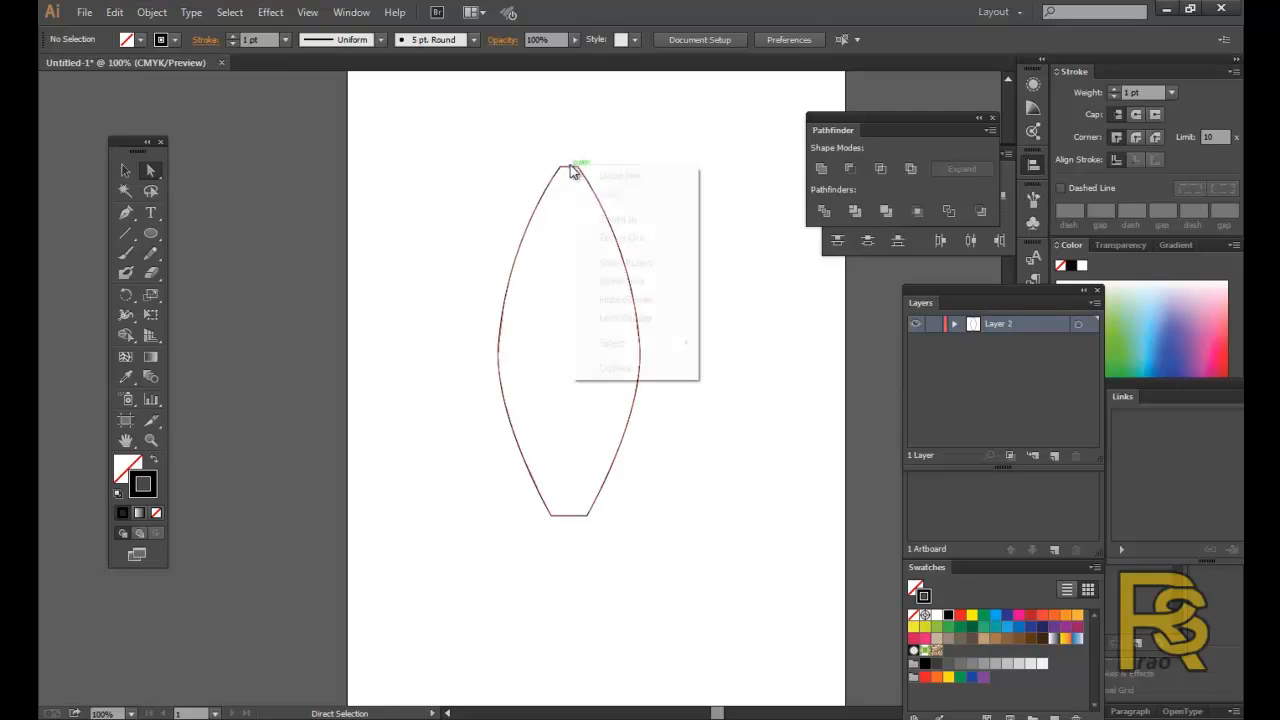
left_click(549, 160)
left_click_drag(549, 160, 595, 185)
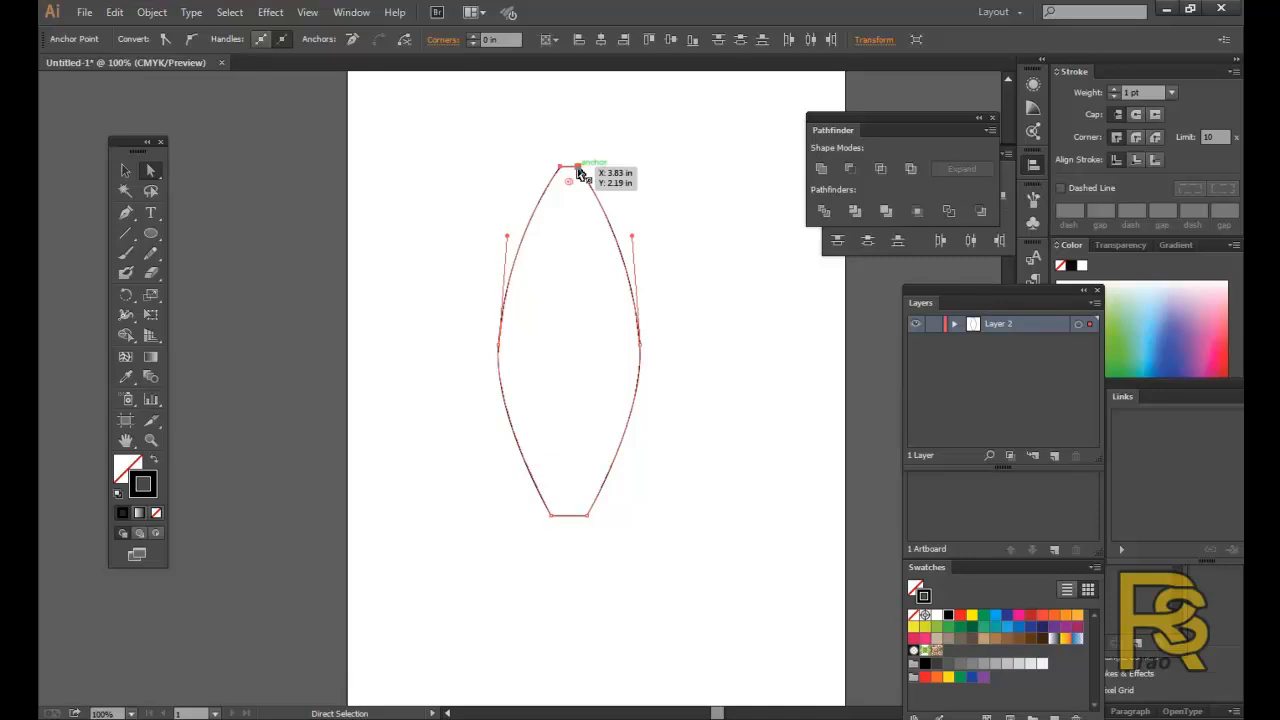
right_click(578, 168)
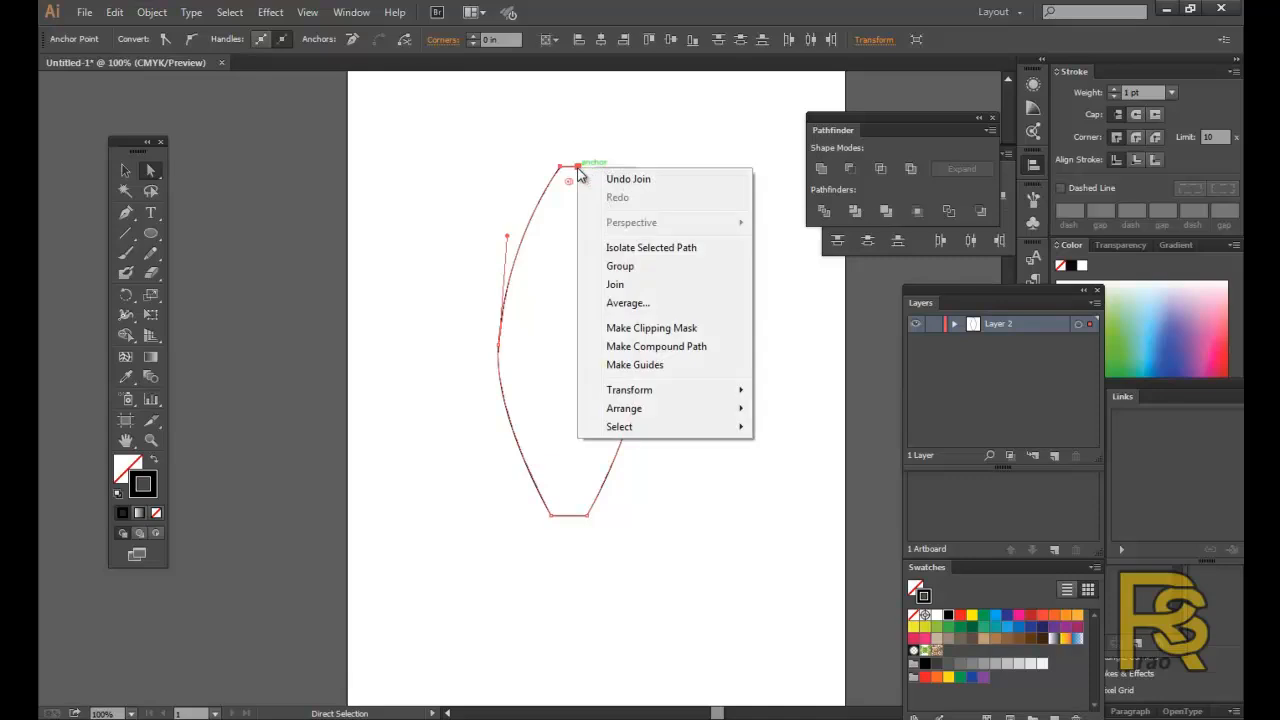
left_click(638, 307)
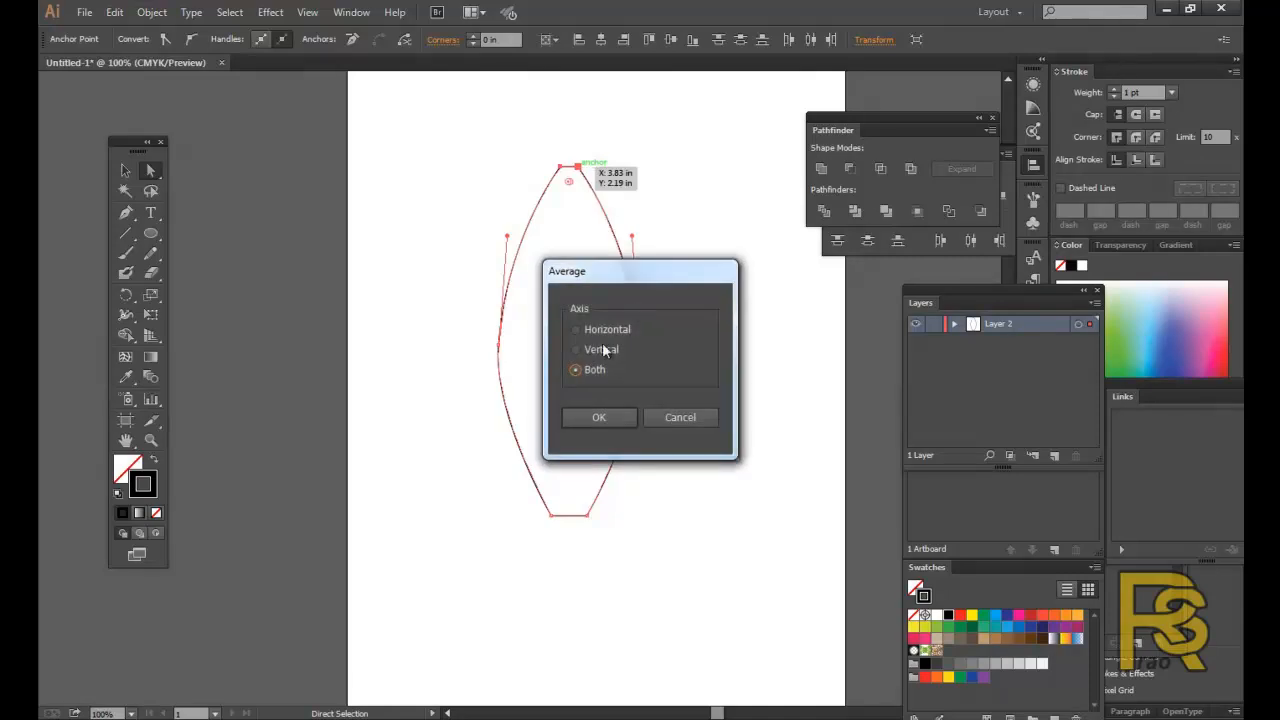
left_click_drag(614, 277, 585, 272)
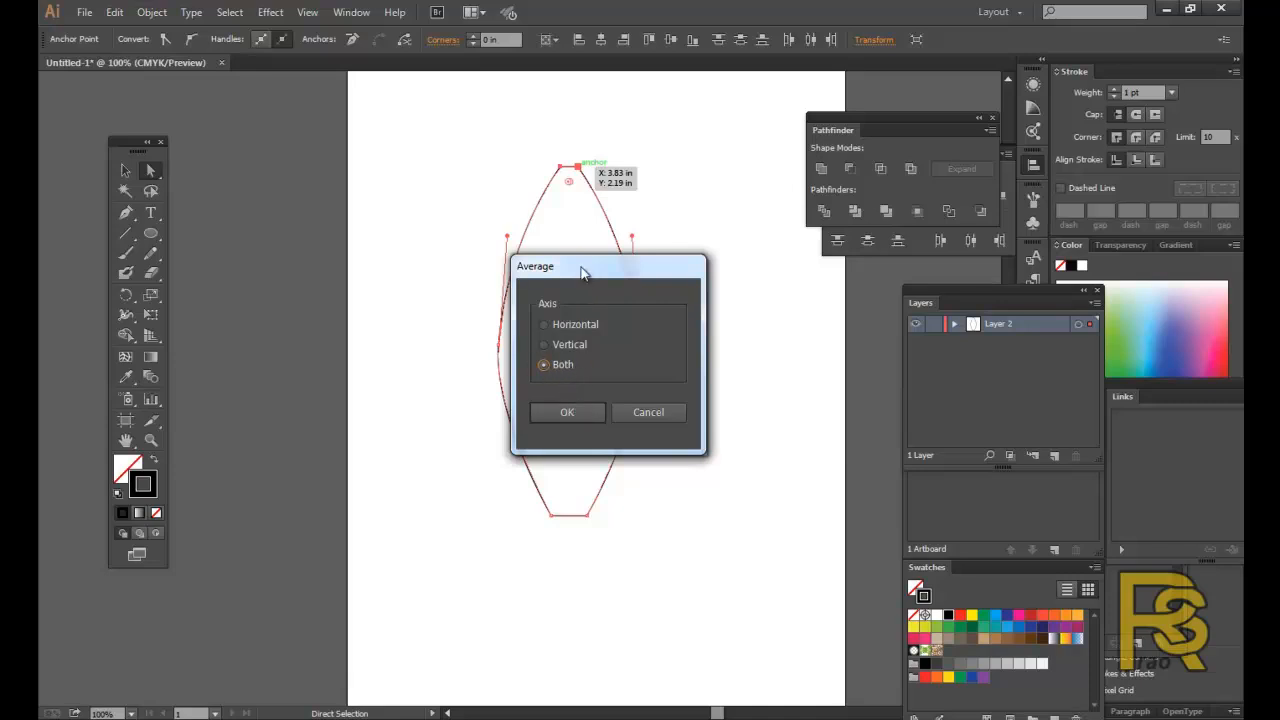
left_click_drag(583, 272, 624, 245)
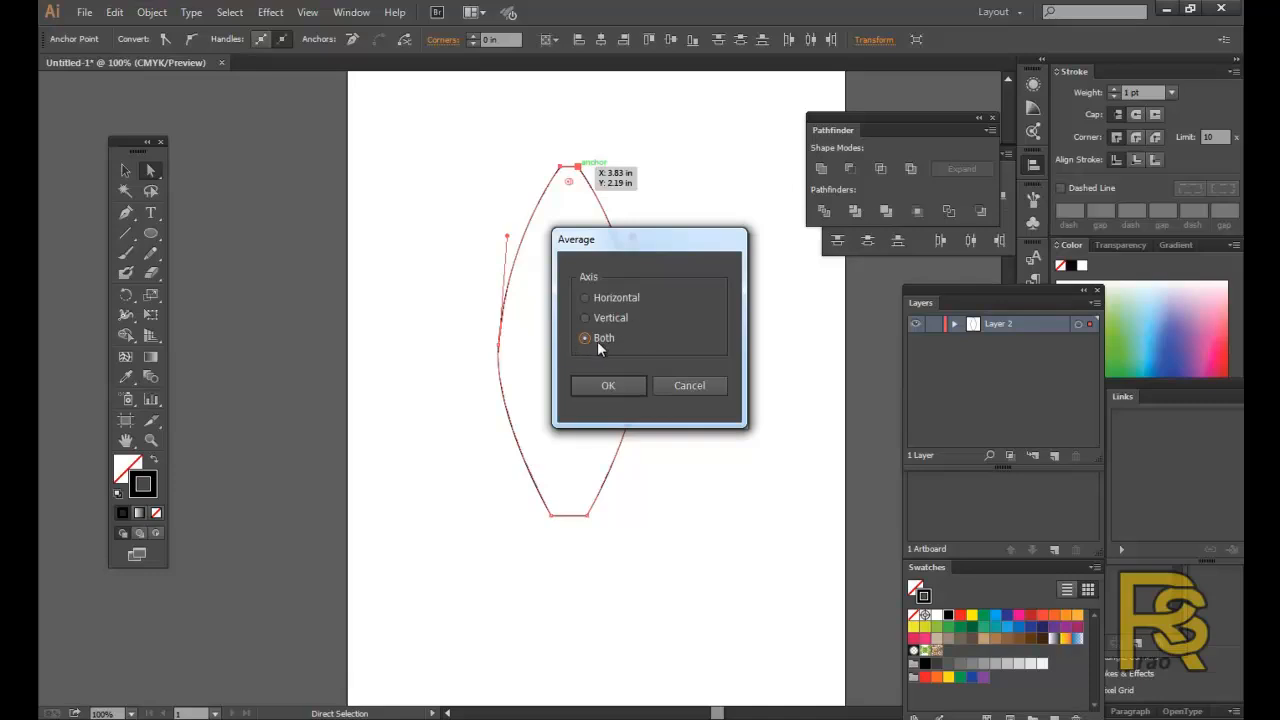
left_click(608, 384)
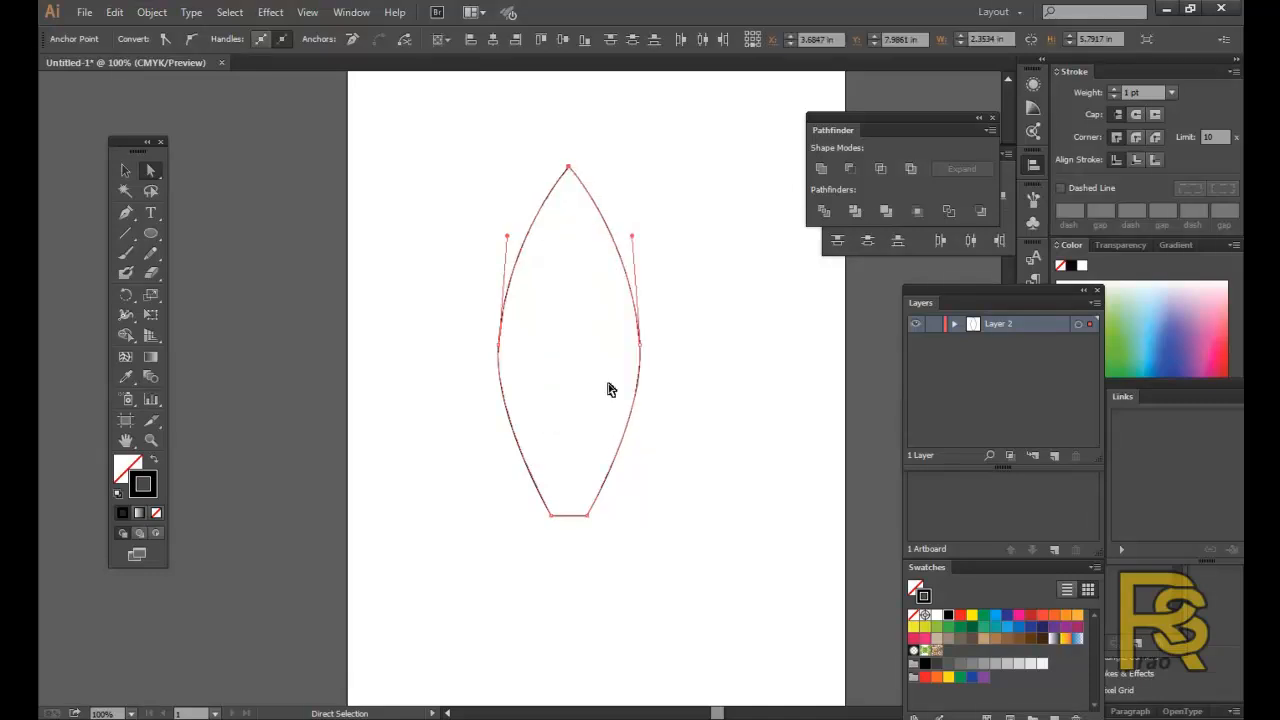
left_click(556, 153)
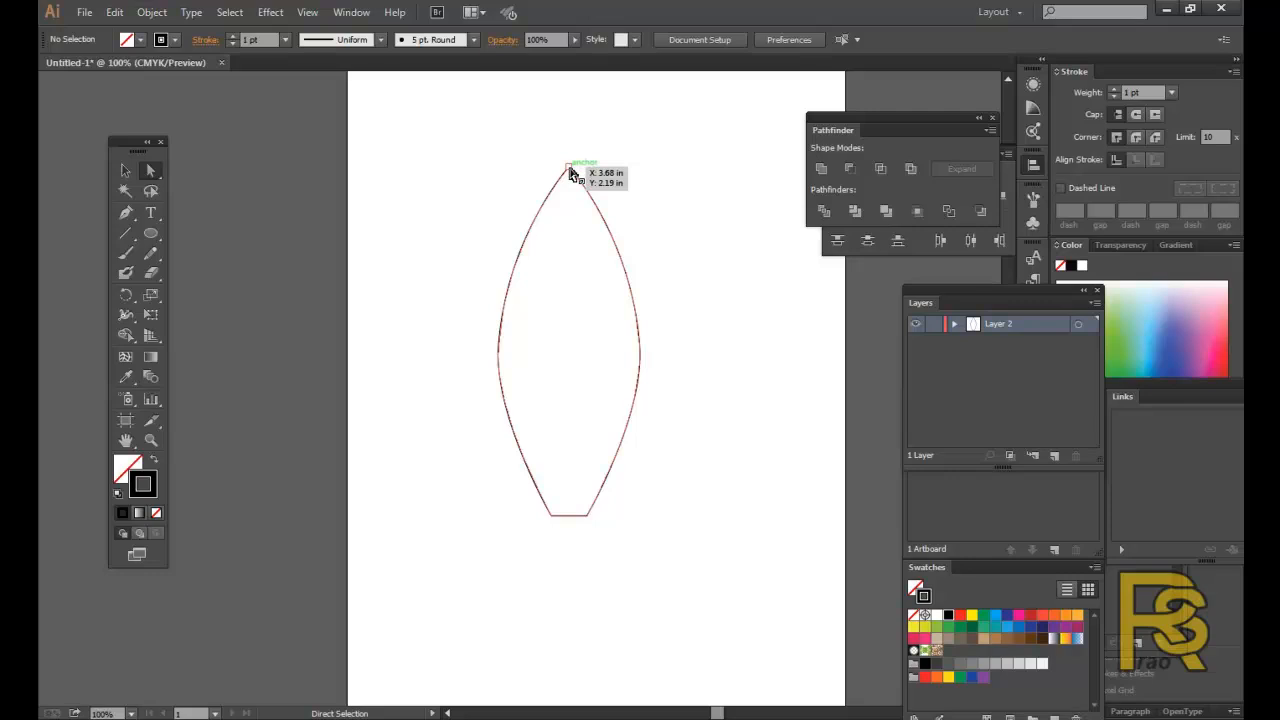
left_click(569, 169)
left_click(631, 171)
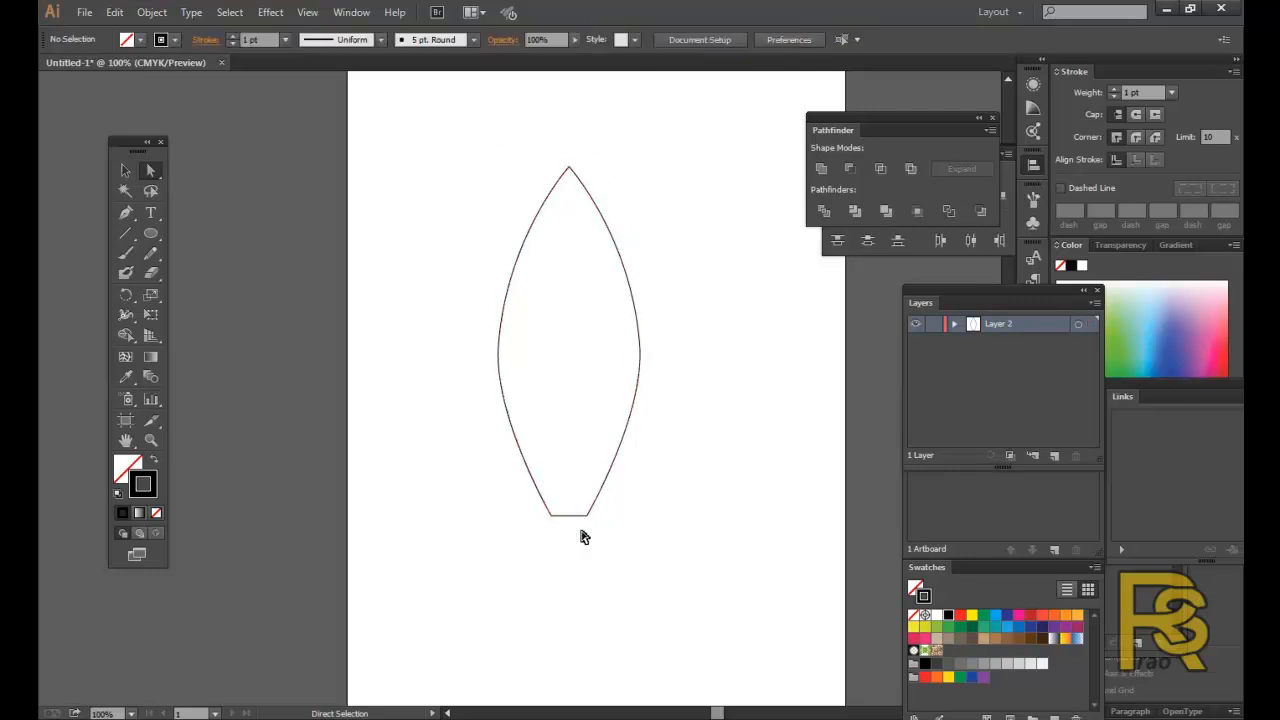
Average the two lowest anchors of the shape along both axes to form a matching lower point.
left_click_drag(525, 499, 611, 541)
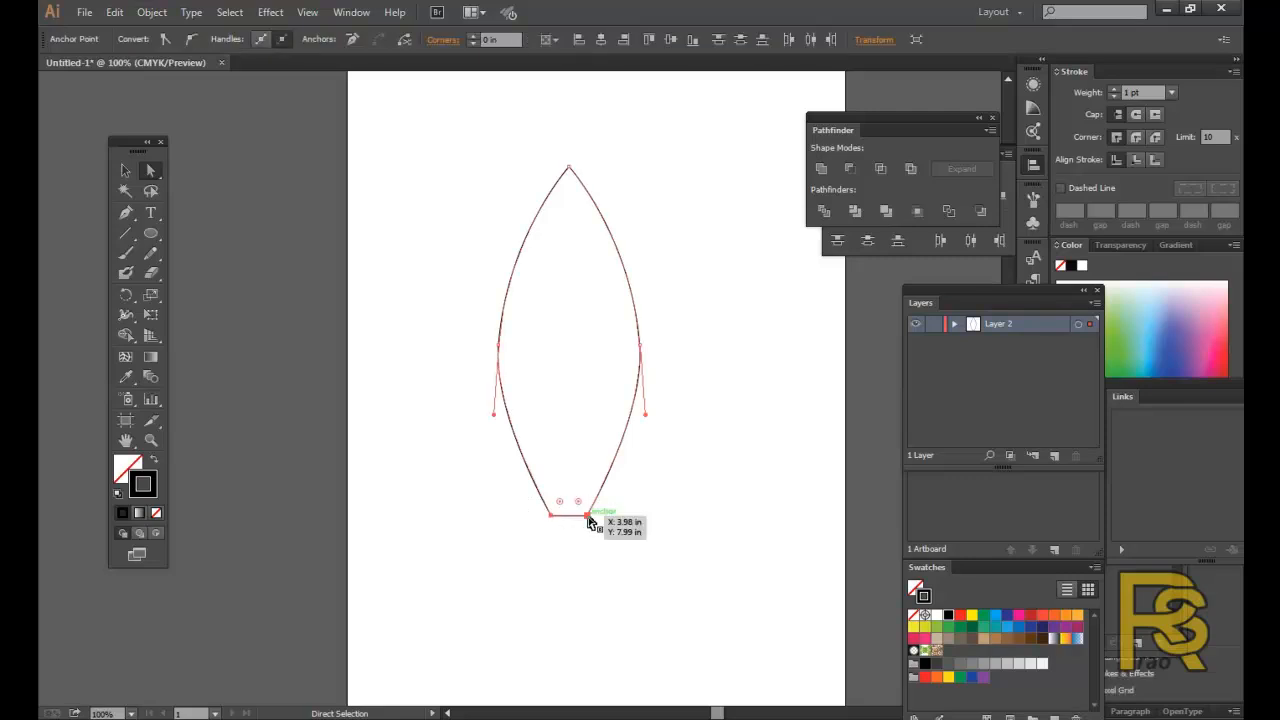
right_click(590, 521)
left_click(636, 383)
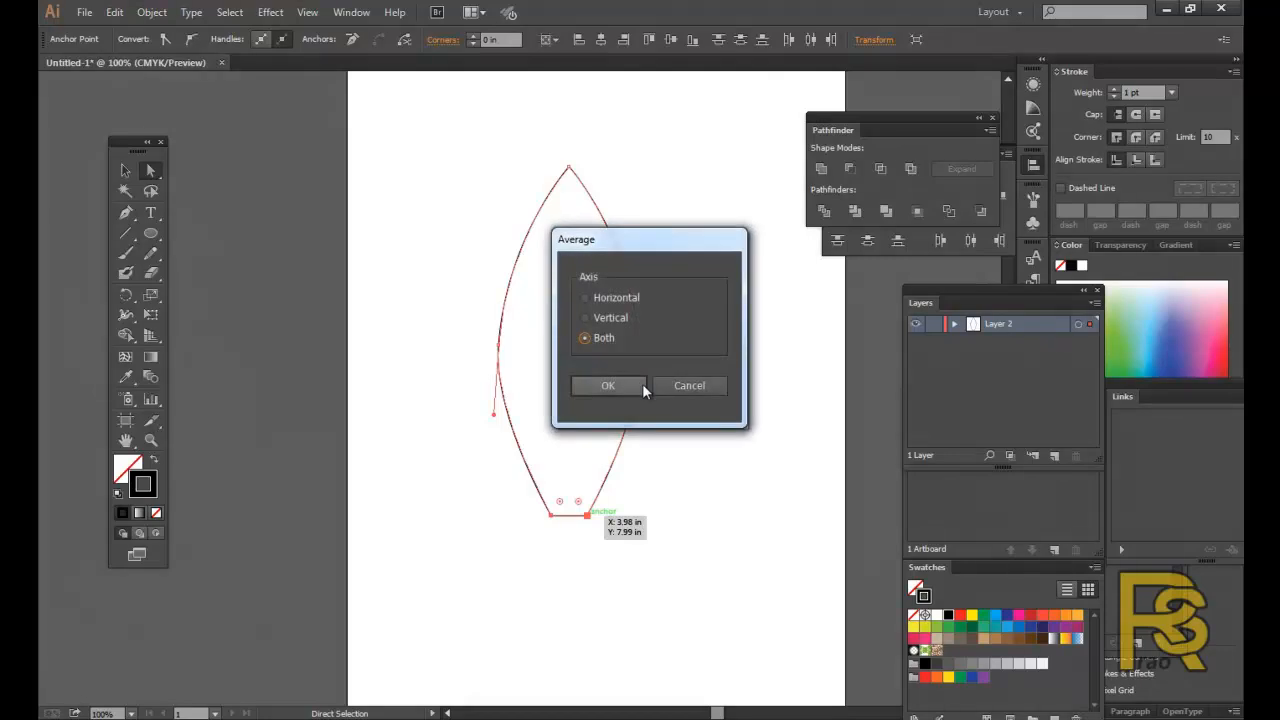
left_click_drag(626, 244, 440, 240)
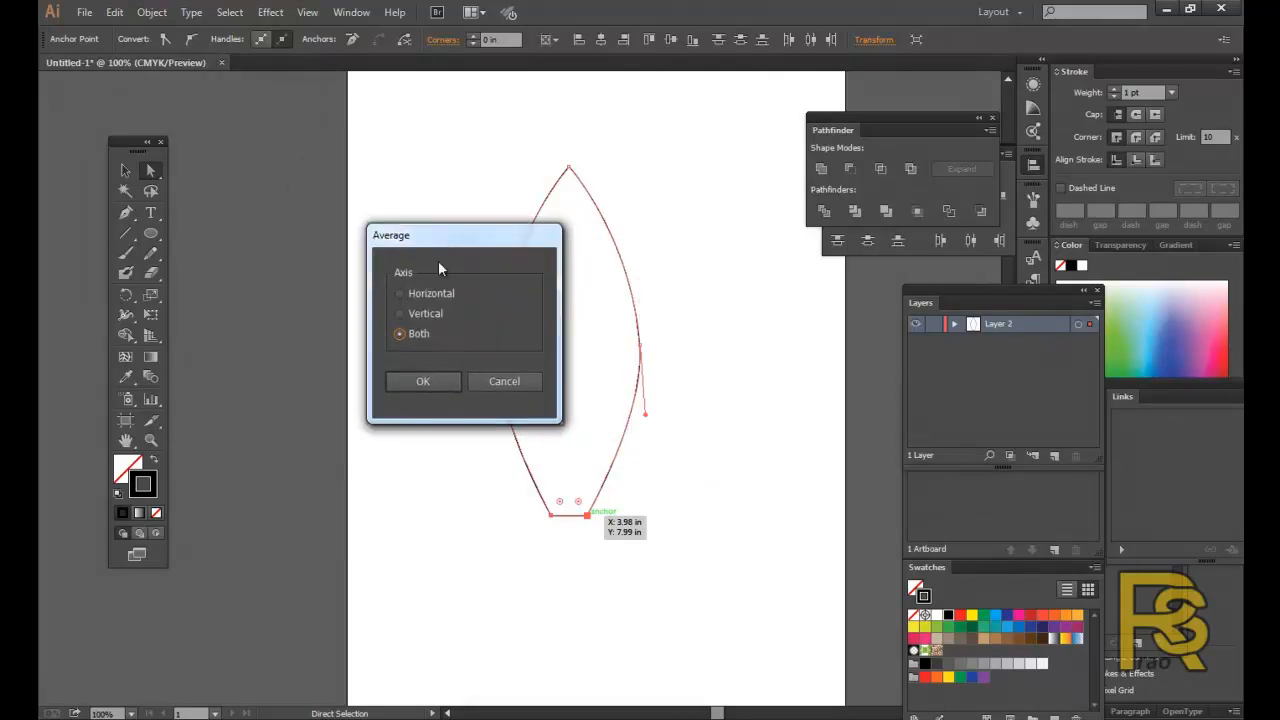
left_click(421, 384)
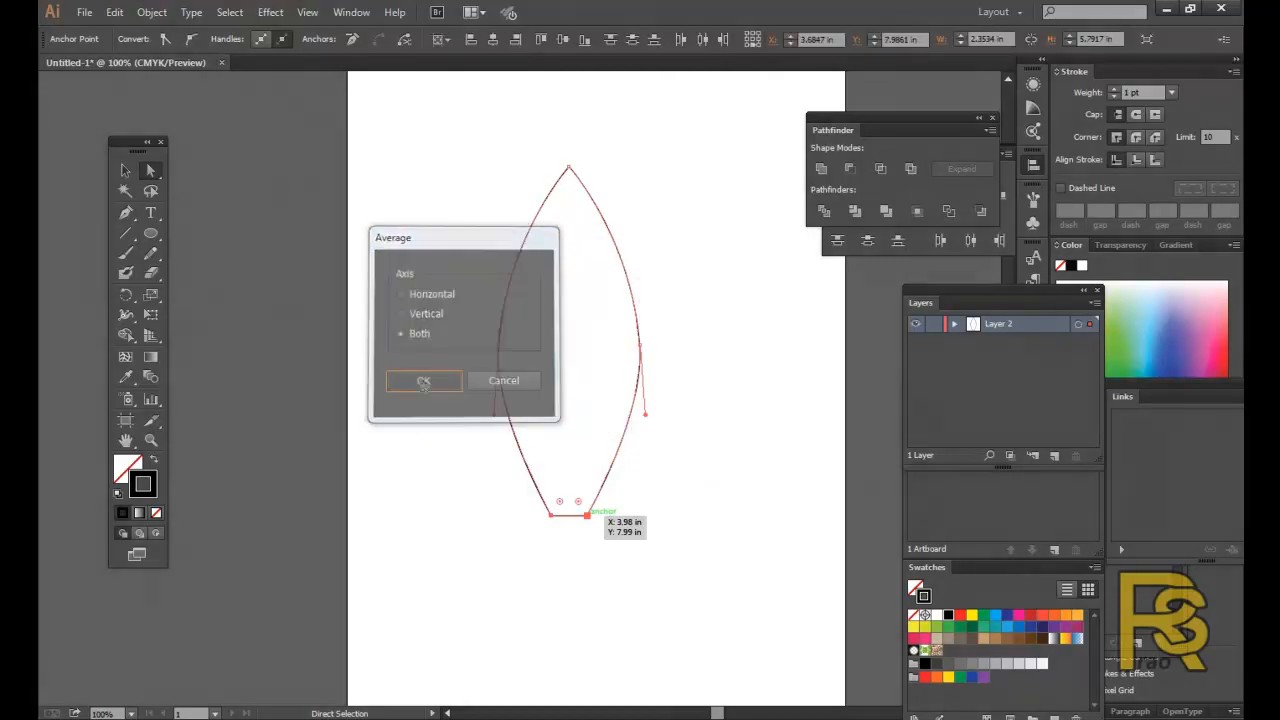
left_click(670, 468)
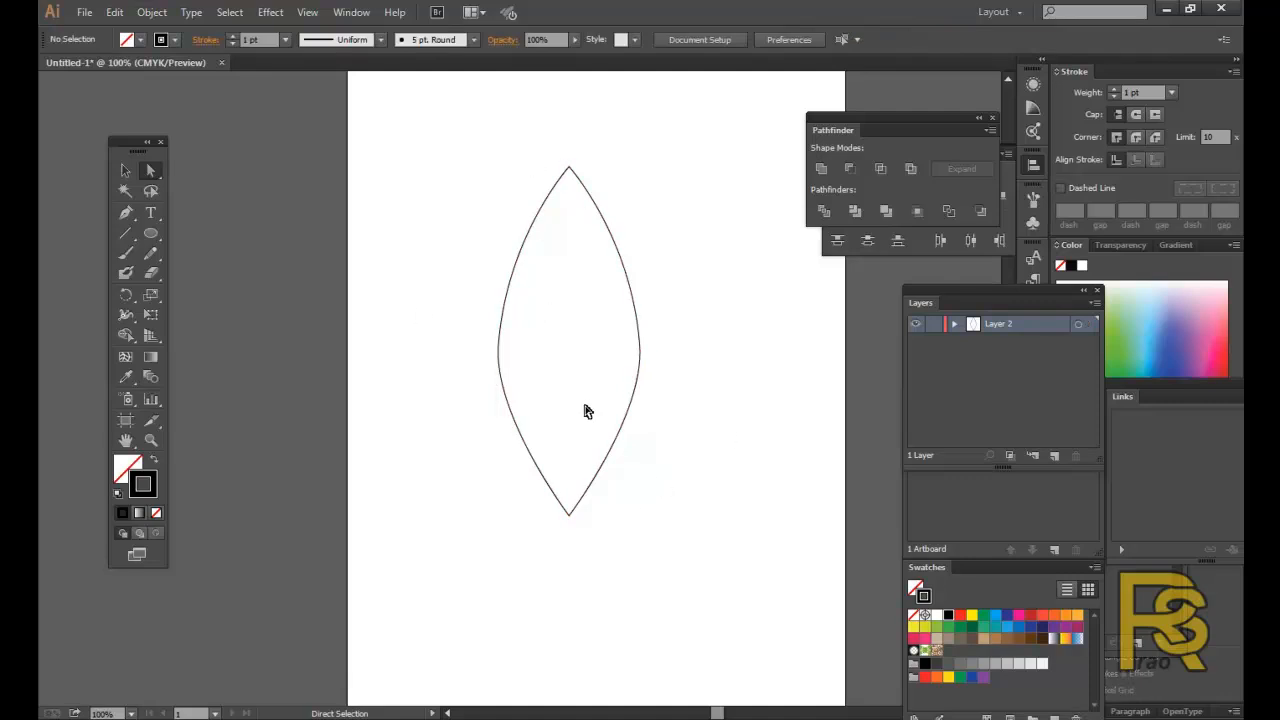
Select the whole leaf shape and give it a solid black fill.
left_click(620, 259)
left_click(125, 170)
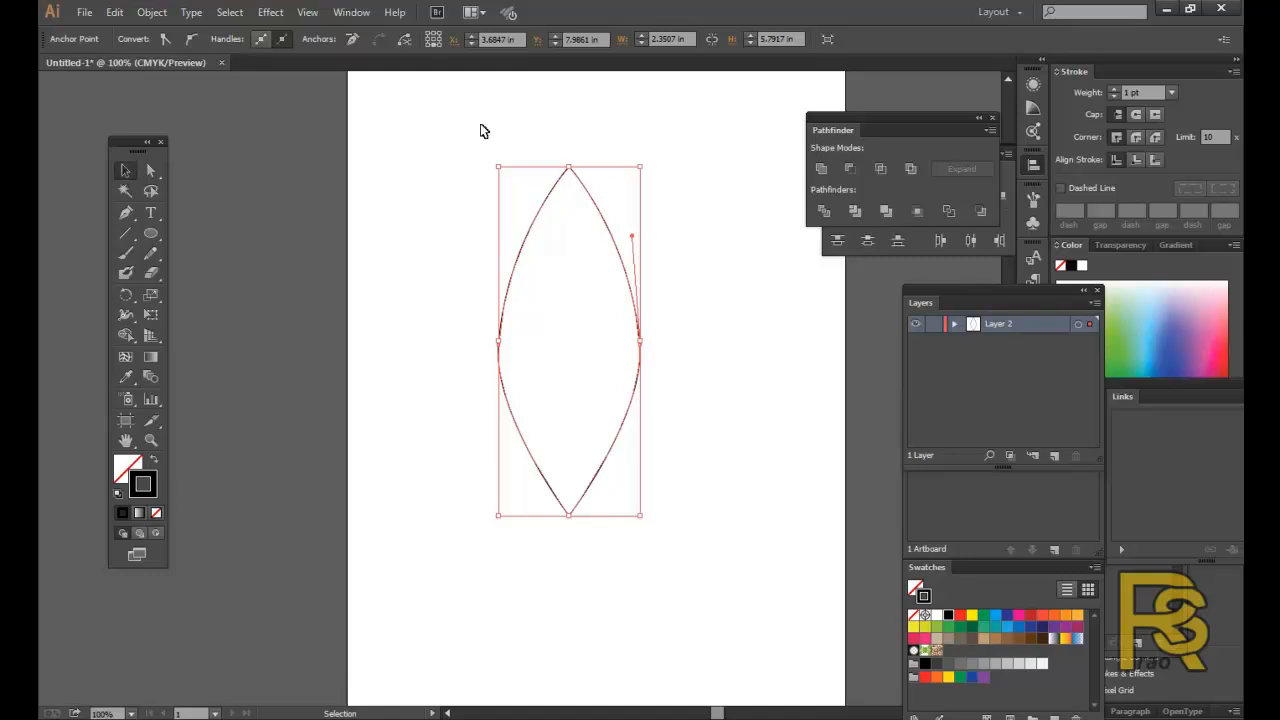
left_click(135, 467)
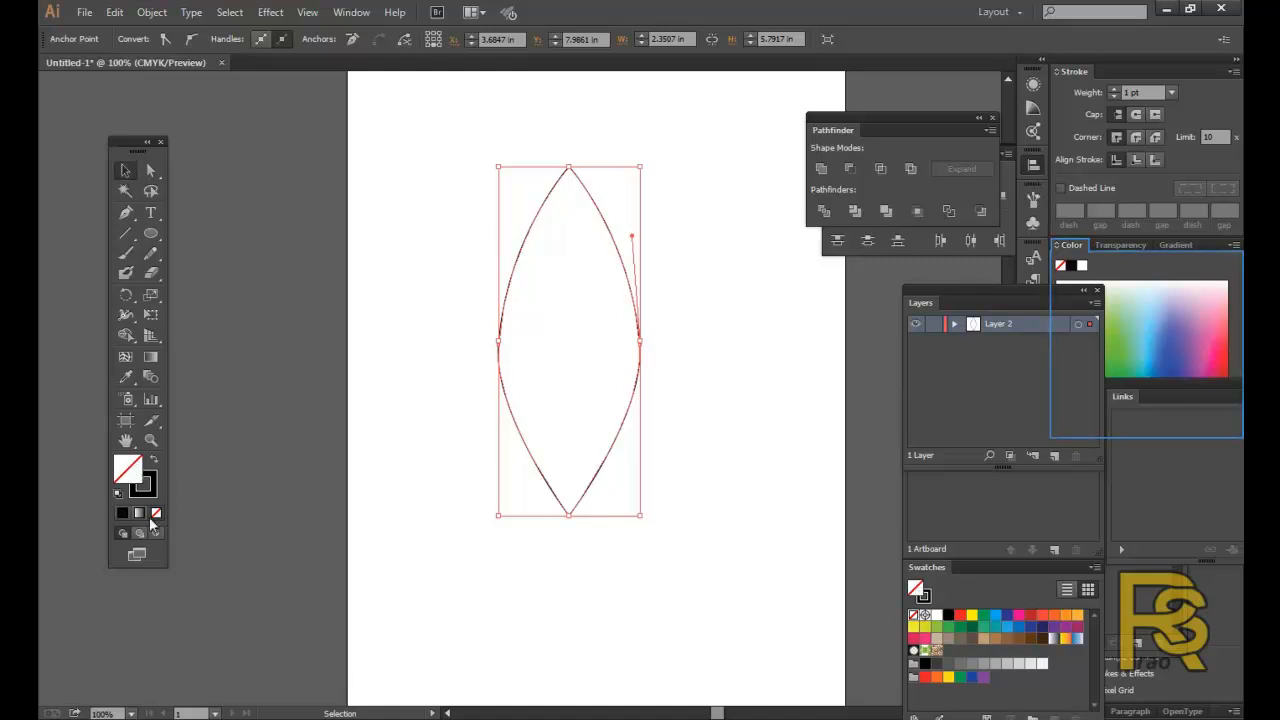
left_click(123, 512)
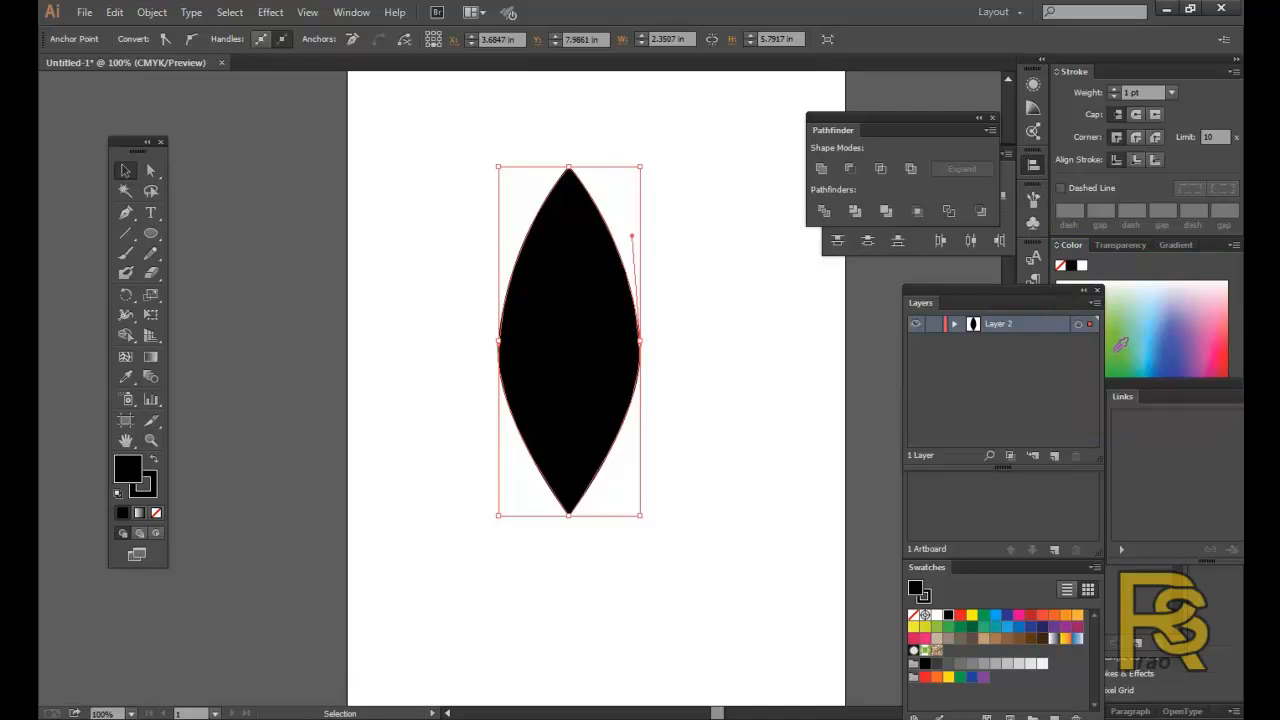
Change the leaf's fill to green and remove its black stroke.
left_click(1116, 346)
left_click(126, 170)
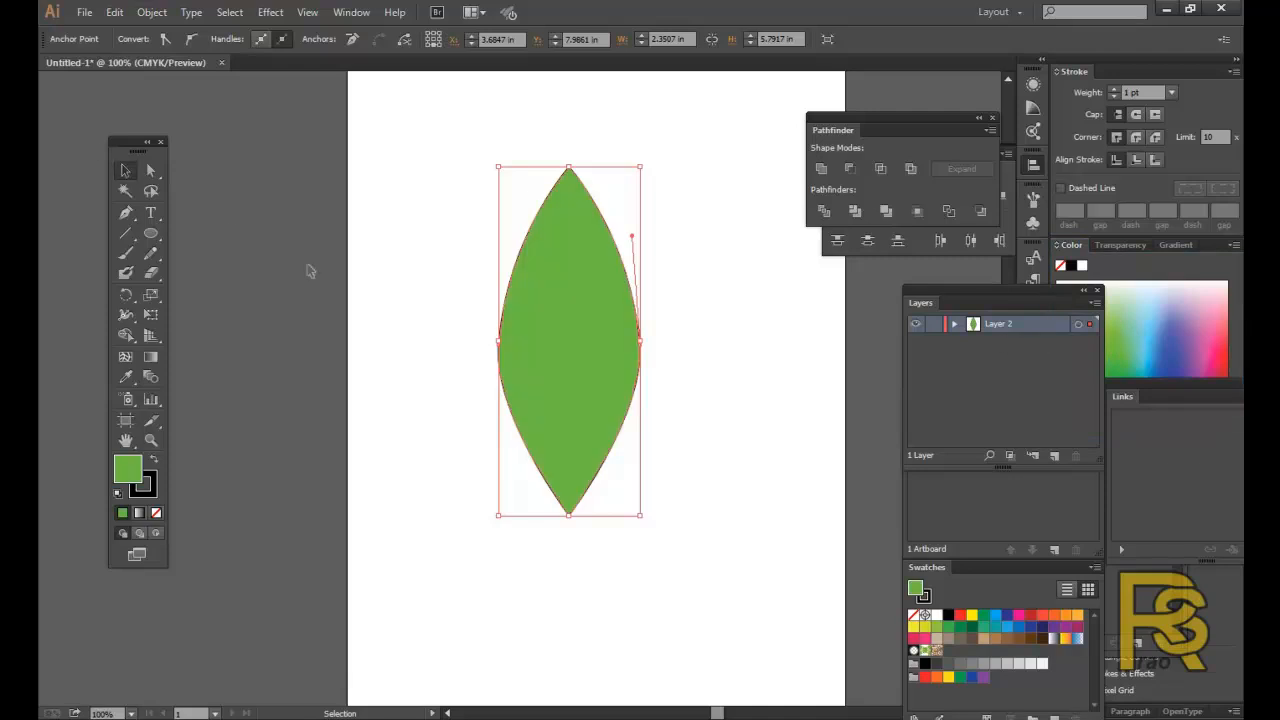
left_click(483, 317)
left_click(579, 319)
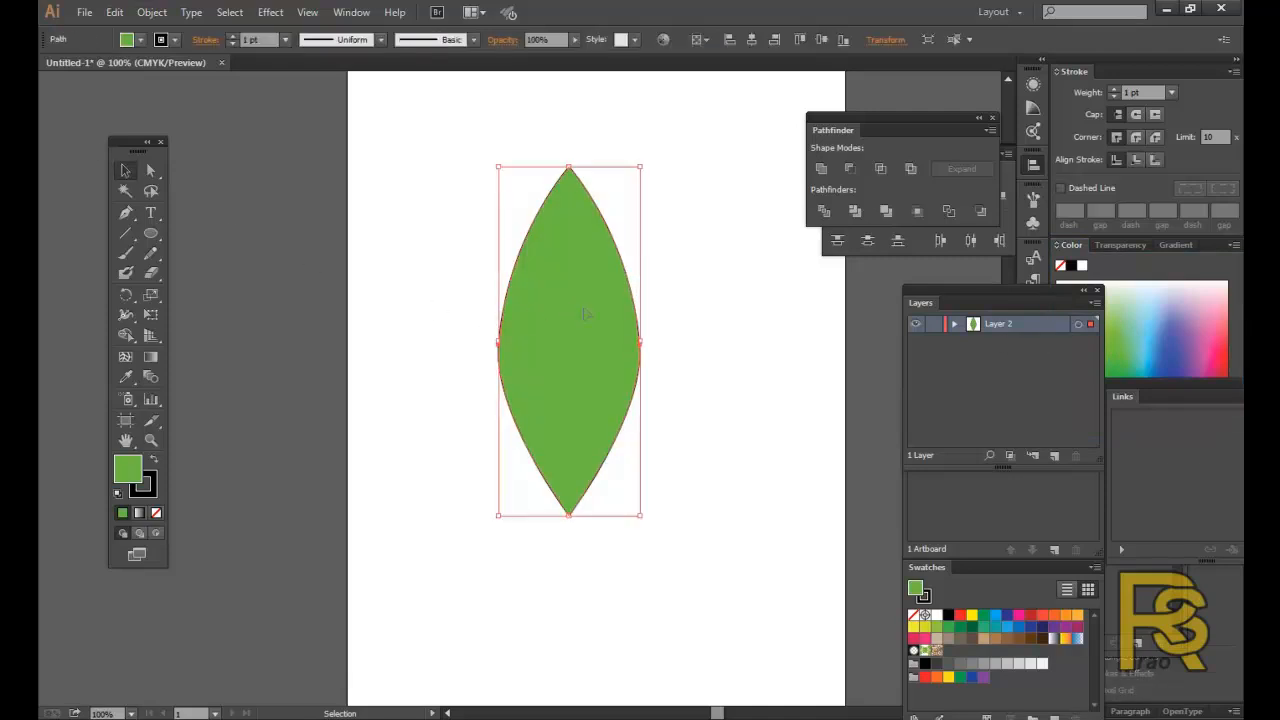
left_click(139, 482)
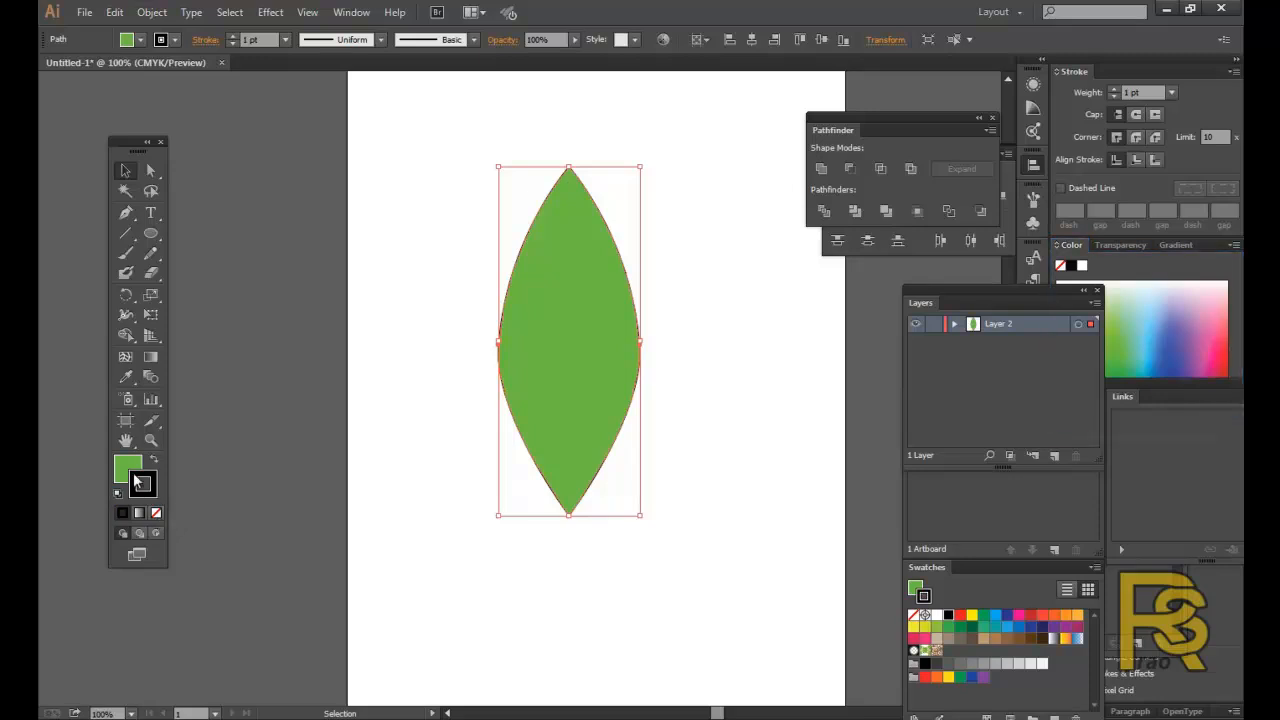
left_click(158, 514)
left_click(125, 473)
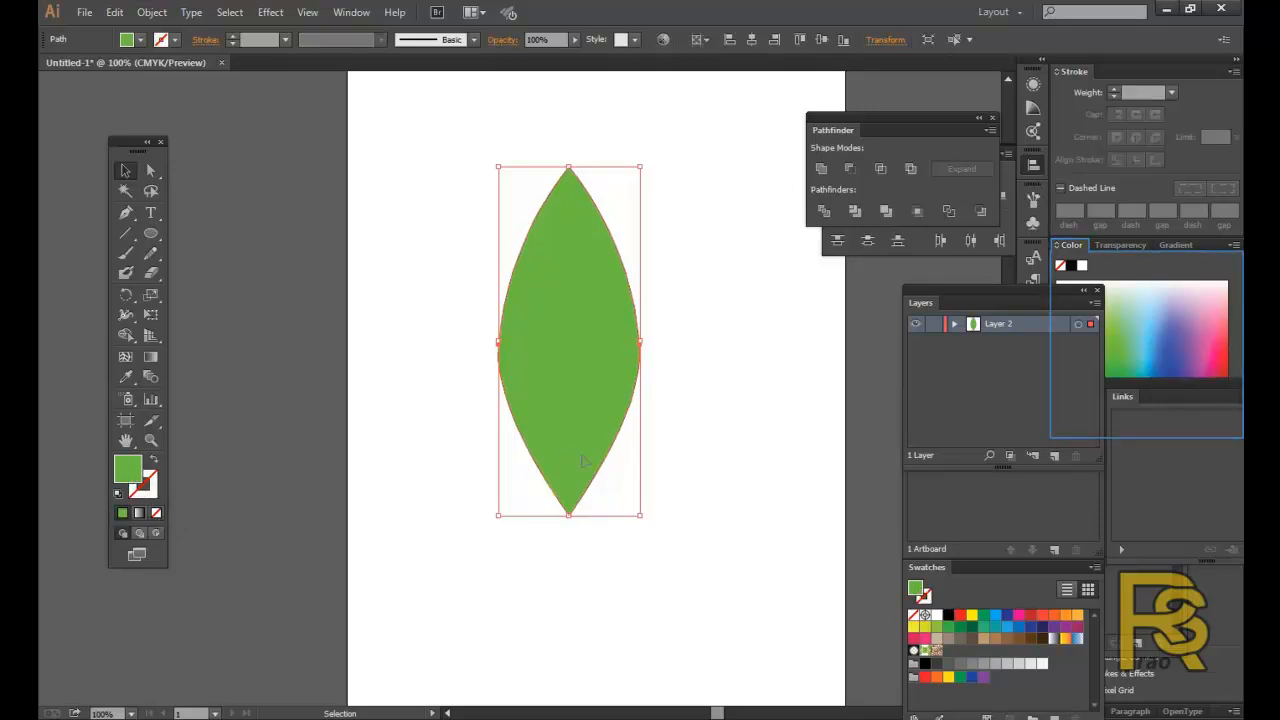
Reposition the green leaf slightly and scale it down proportionally.
left_click_drag(557, 456, 574, 424)
left_click_drag(656, 485, 606, 363)
Try duplicating the leaf beside the original and undo the copy.
left_click_drag(562, 267, 782, 345)
left_click(697, 297)
left_click(615, 287)
key("ctrl+z")
key("ctrl+z")
Move the leaf to the upper middle of the artboard and scale it down a little further.
left_click(562, 298)
left_click_drag(563, 297, 638, 298)
left_click_drag(667, 399, 774, 349)
key("ctrl+z")
left_click_drag(630, 313, 635, 312)
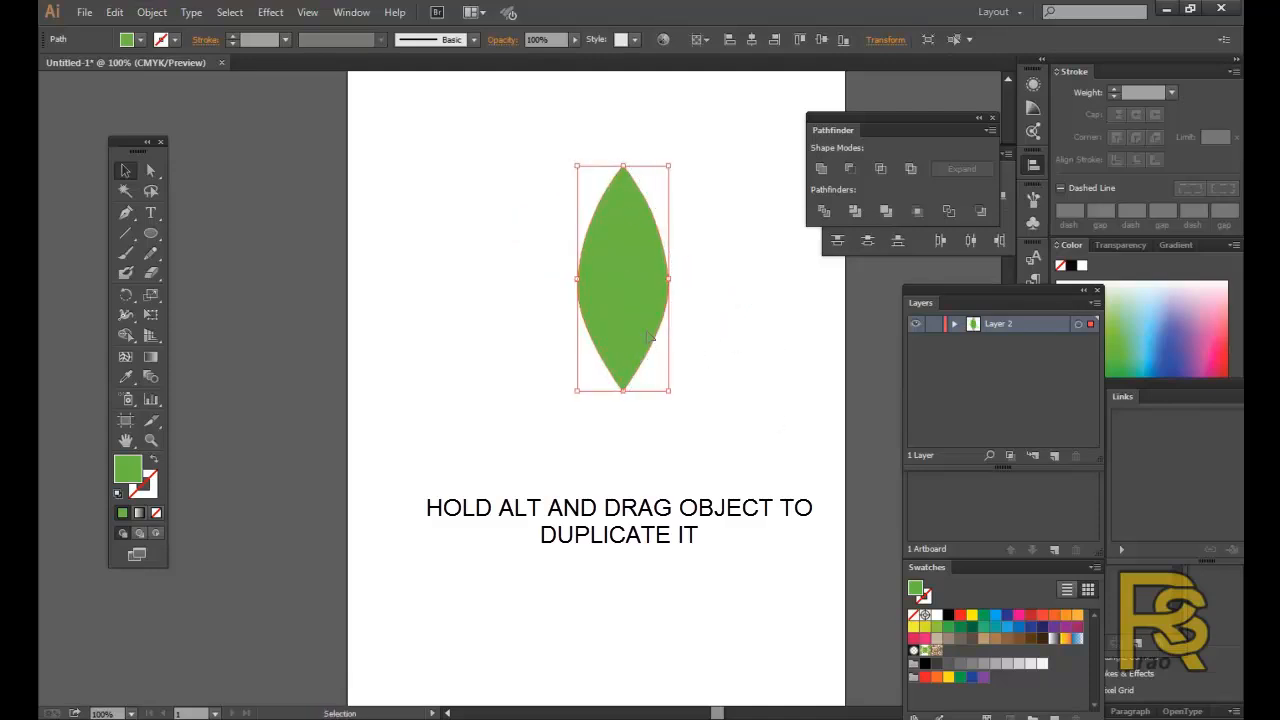
mouse_move(640, 336)
left_mouse_down()
mouse_move(633, 312)
mouse_move(631, 324)
left_mouse_up()
left_click_drag(661, 381, 645, 358)
left_click_drag(612, 300, 626, 320)
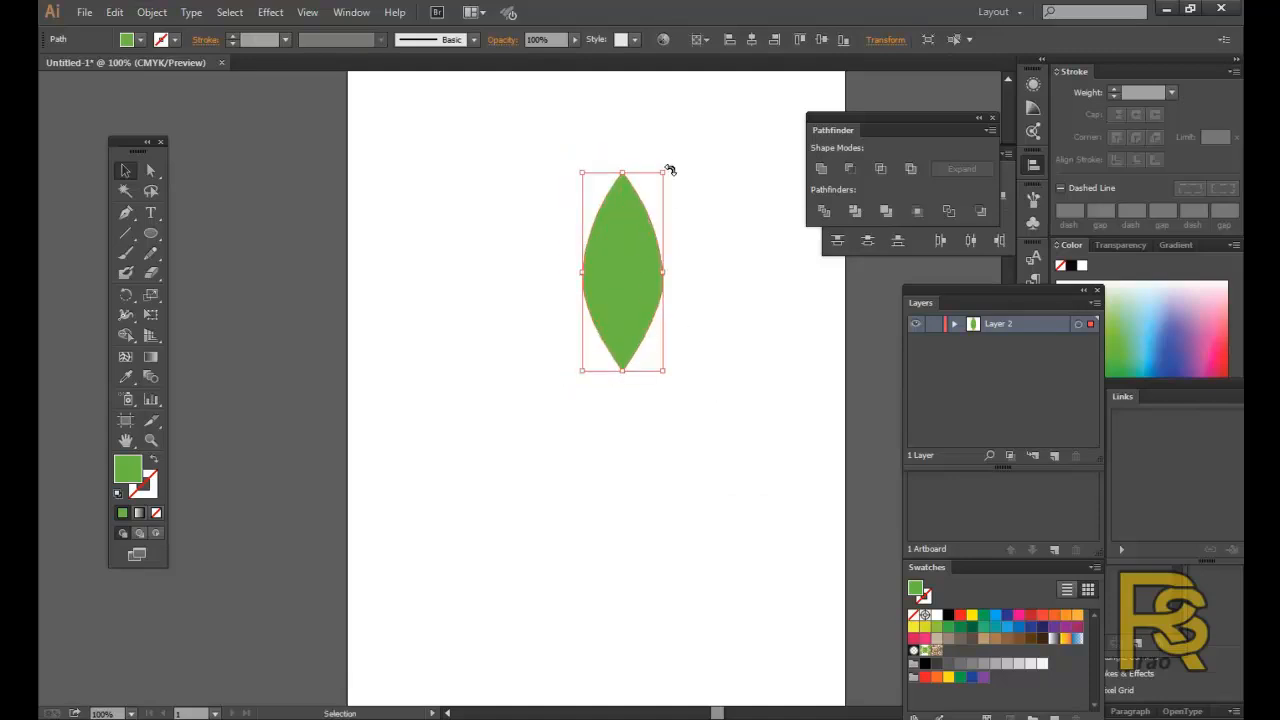
Try rotating the leaf freehand, by its bounding box and with the Rotate tool, undoing each rotation.
left_click_drag(667, 170, 729, 309)
key("ctrl+z")
left_click_drag(641, 295, 637, 320)
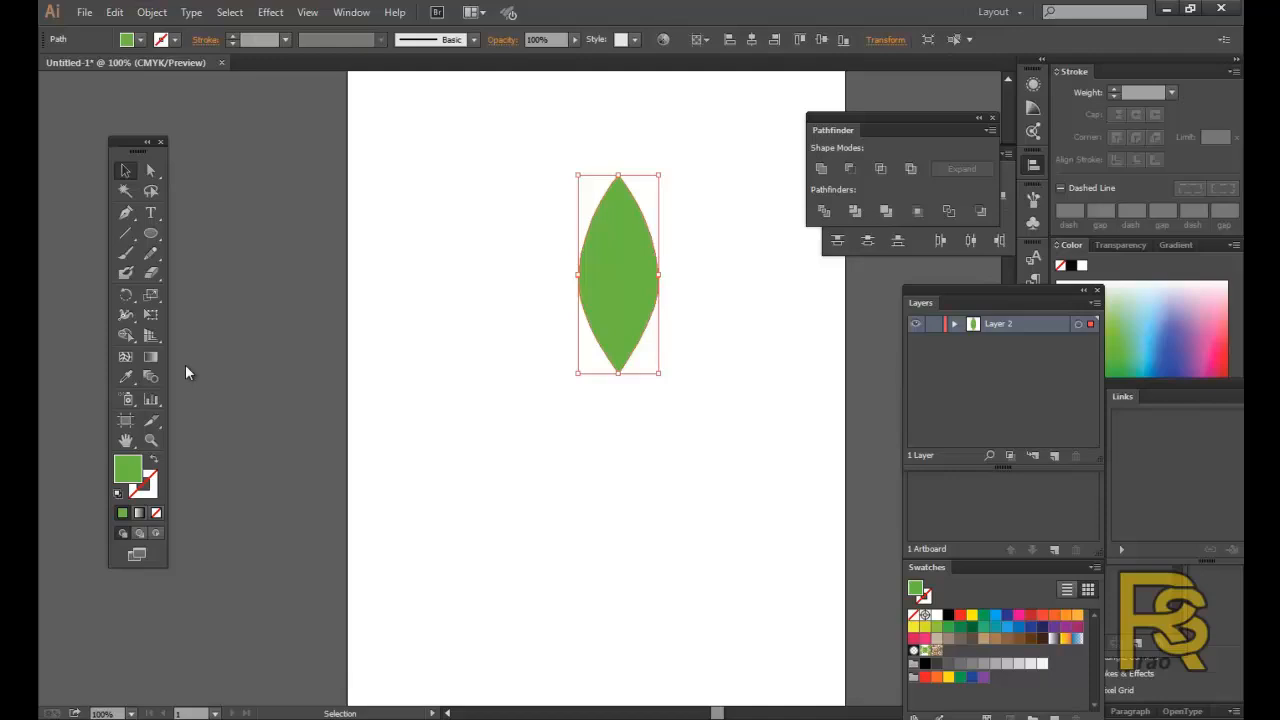
left_click(125, 297)
left_click_drag(624, 381, 711, 354)
key("ctrl+z")
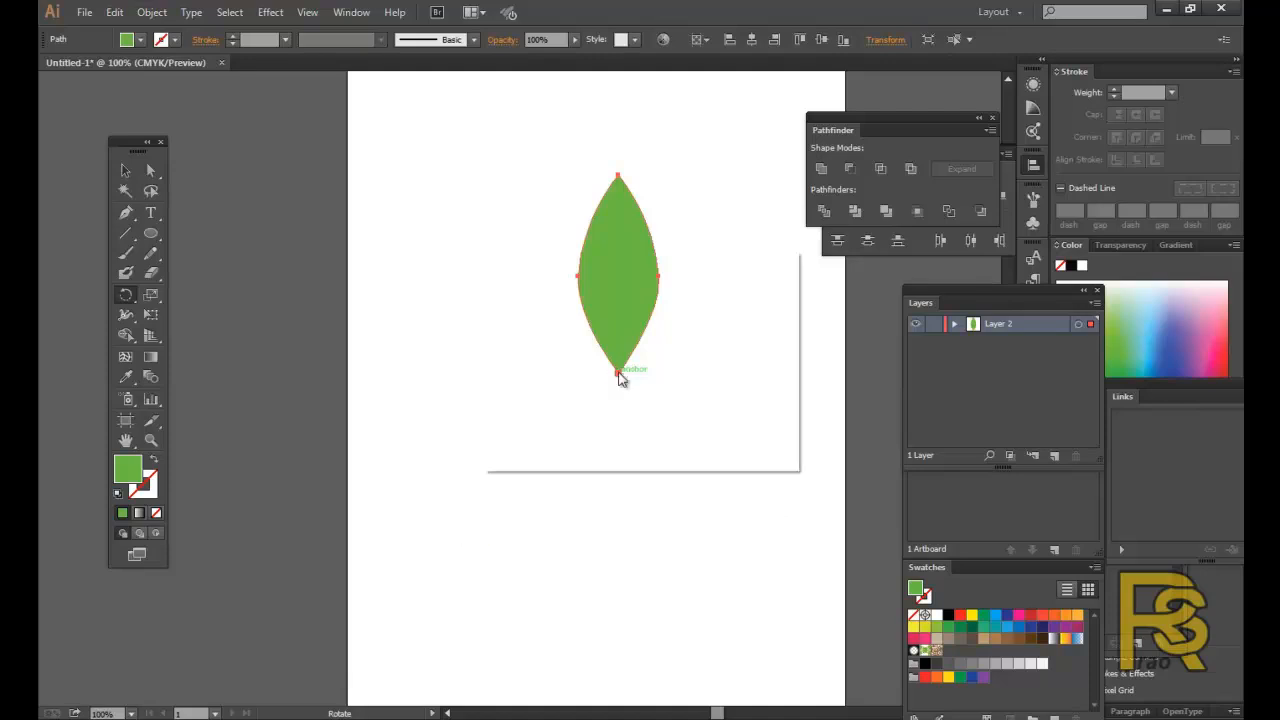
Create a copy of the leaf rotated by 15° around its lower tip.
left_click(617, 372, "alt")
left_click_drag(591, 252, 346, 374)
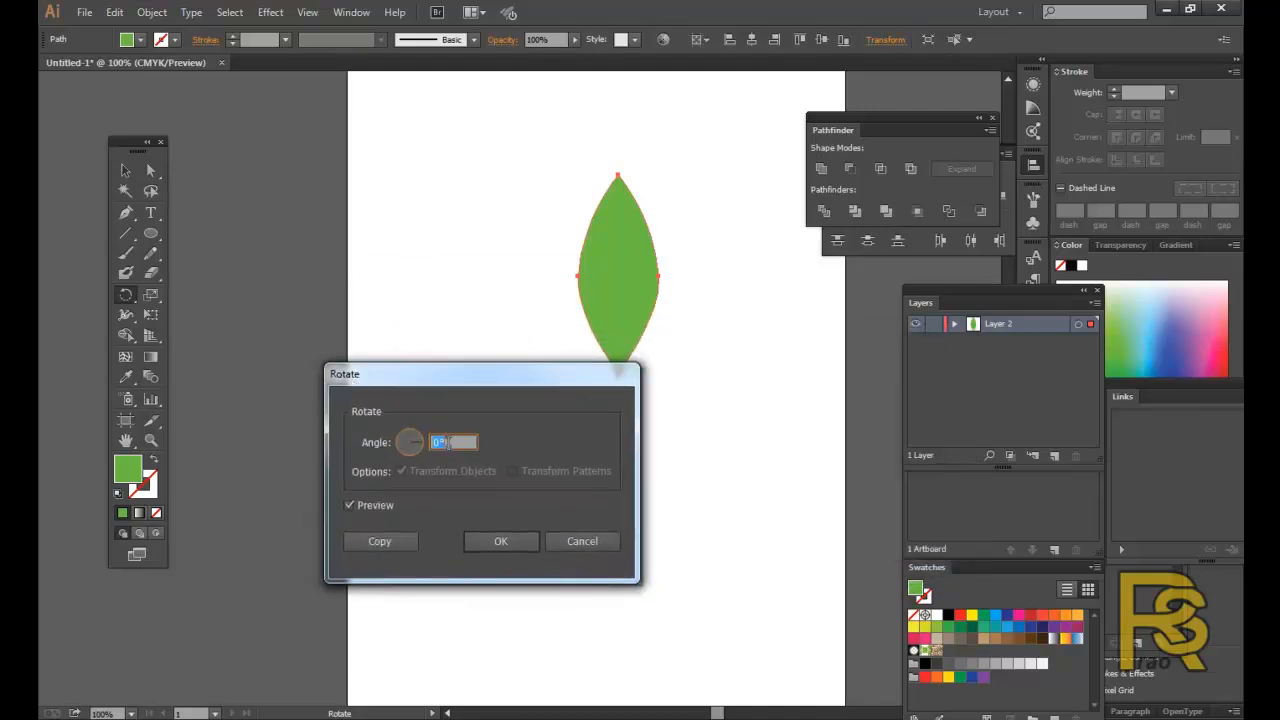
left_click_drag(464, 380, 605, 416)
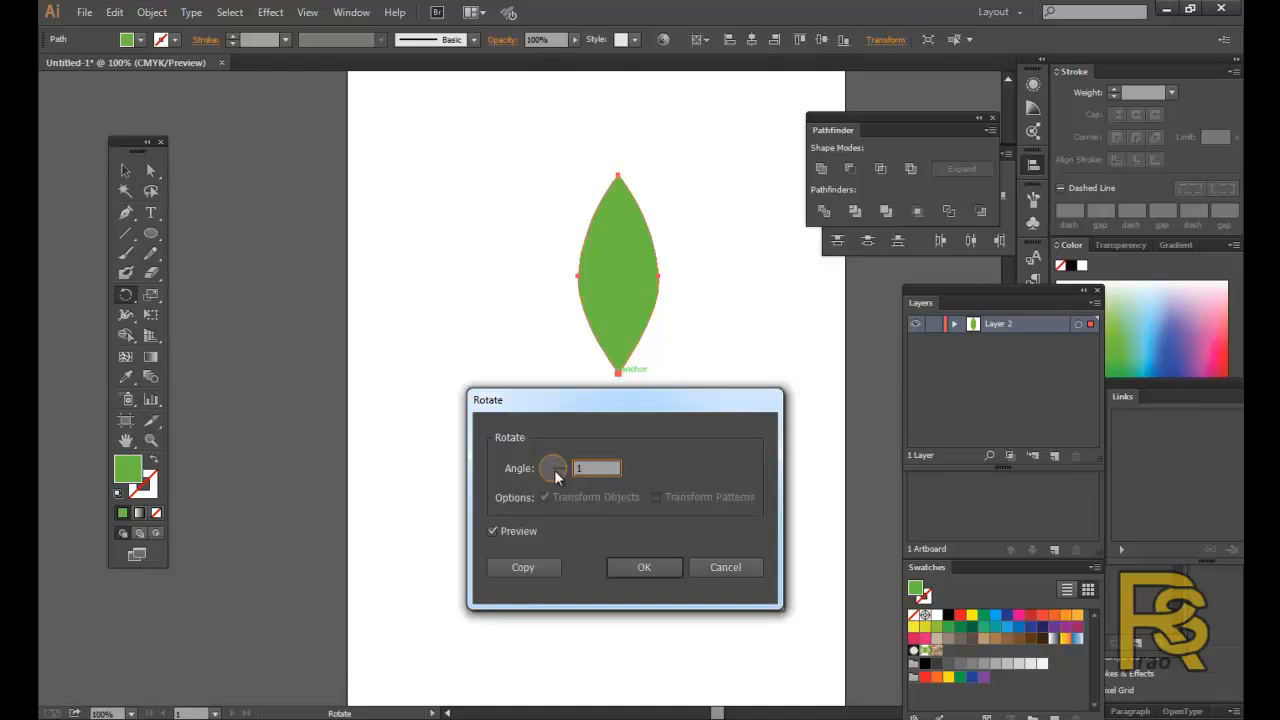
left_click_drag(595, 465, 581, 468)
type("15")
left_click_drag(590, 412, 686, 401)
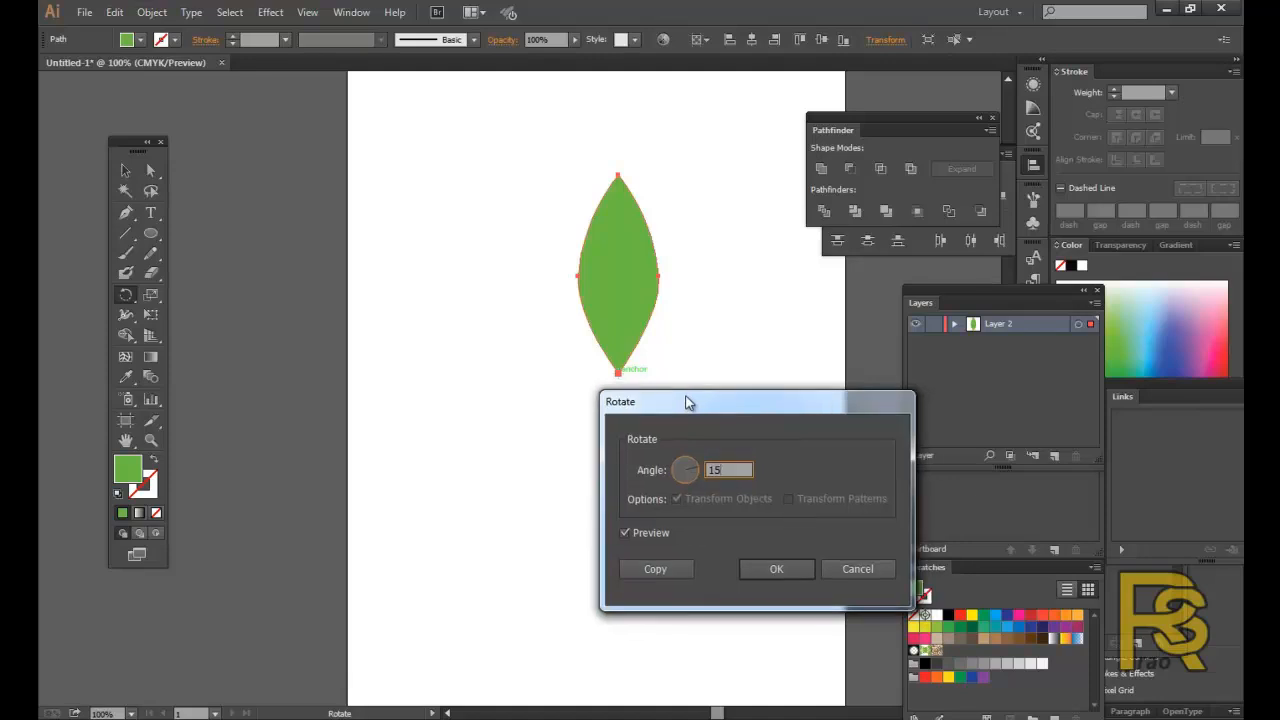
left_click(661, 570)
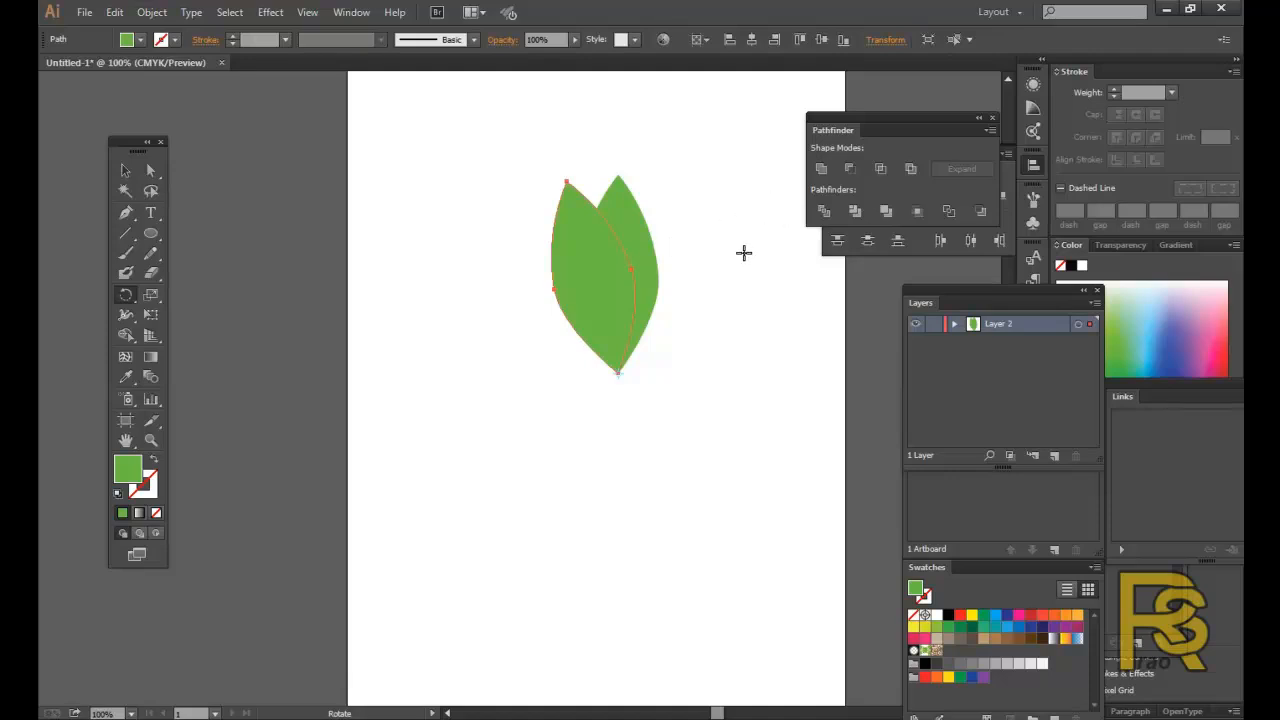
Repeat the 15° rotated copy around the shared tip until the leaves complete a full circle.
key("ctrl+d")
key("ctrl+d")
key("ctrl+d")
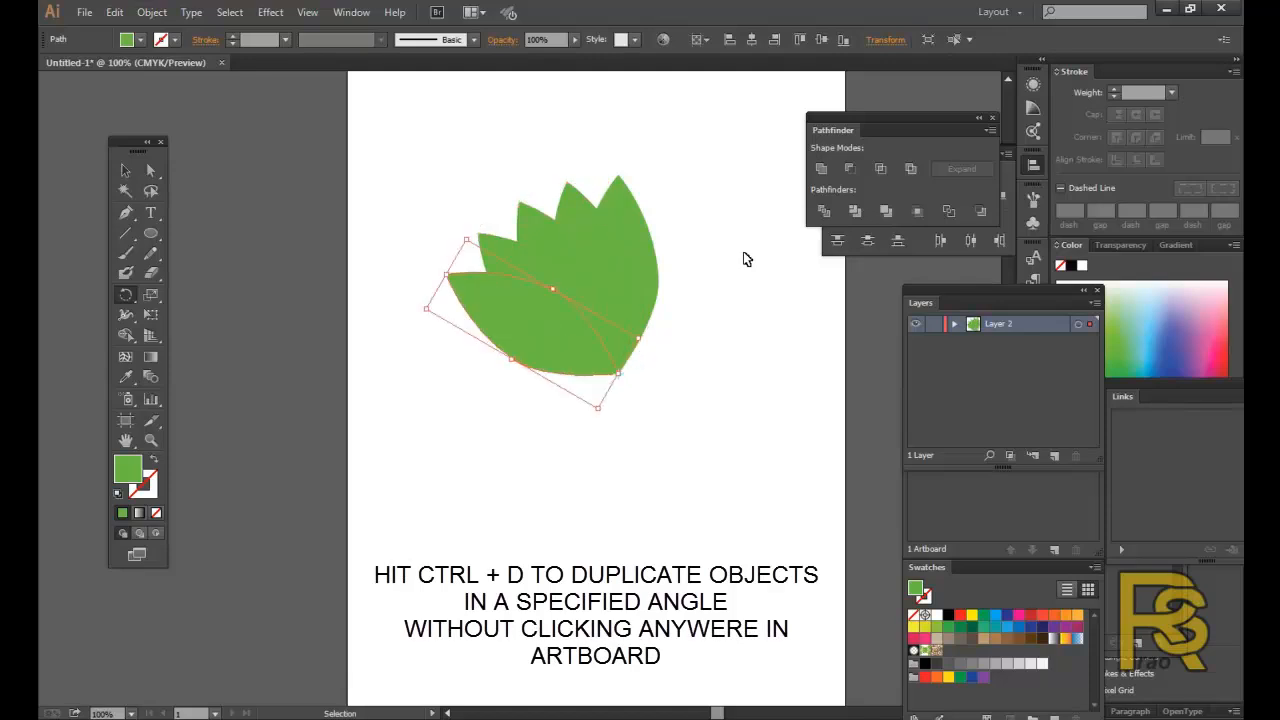
key("ctrl+d")
key("ctrl+d")
key("ctrl+d")
key("ctrl+d")
key("ctrl+d")
key("ctrl+d")
key("ctrl+d")
key("ctrl+d")
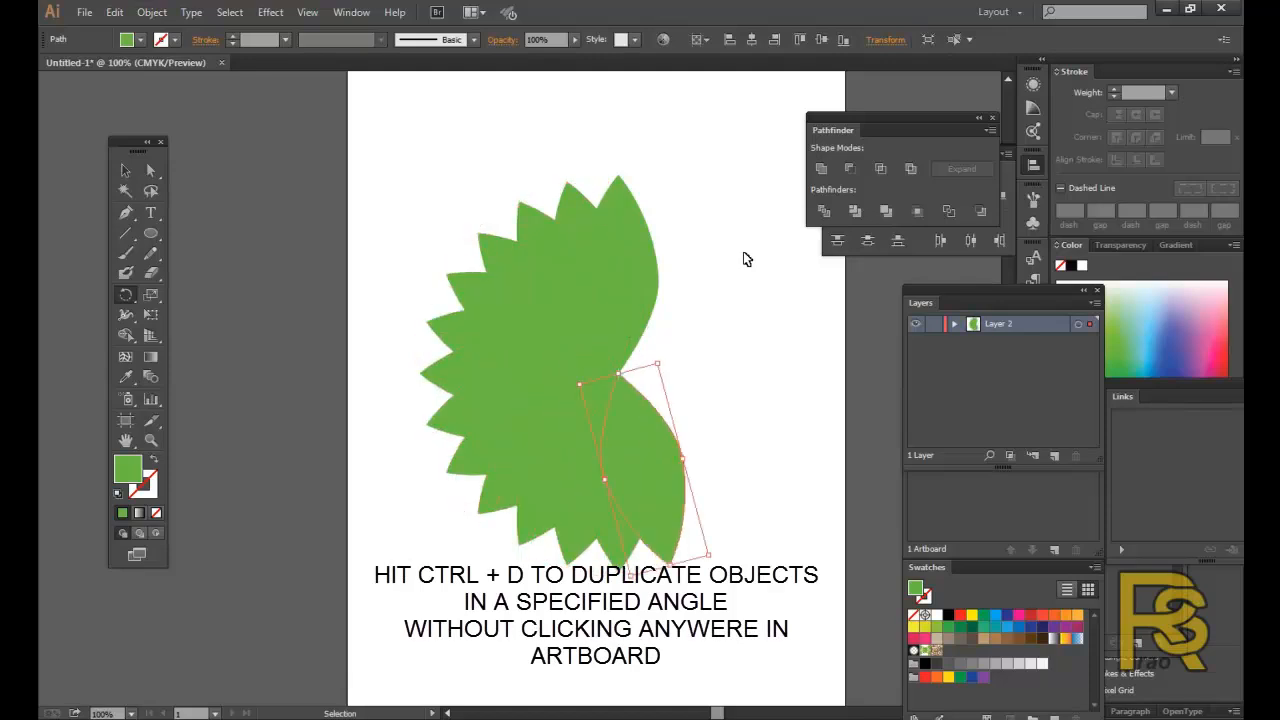
key("ctrl+d")
key("ctrl+d")
key("ctrl+d")
key("ctrl+d")
key("ctrl+d")
key("ctrl+d")
key("ctrl+d")
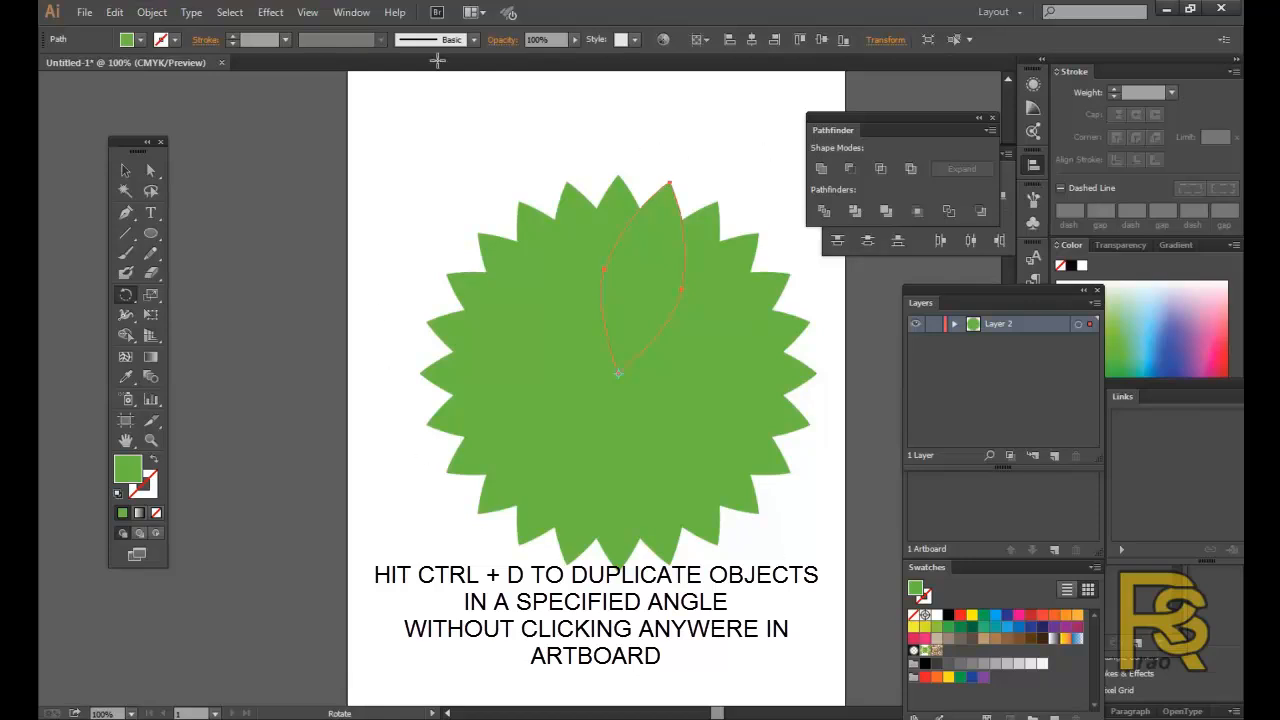
Try rotating the last leaf copy freehand around the centre of the circle and undo it.
left_click_drag(777, 523, 750, 484)
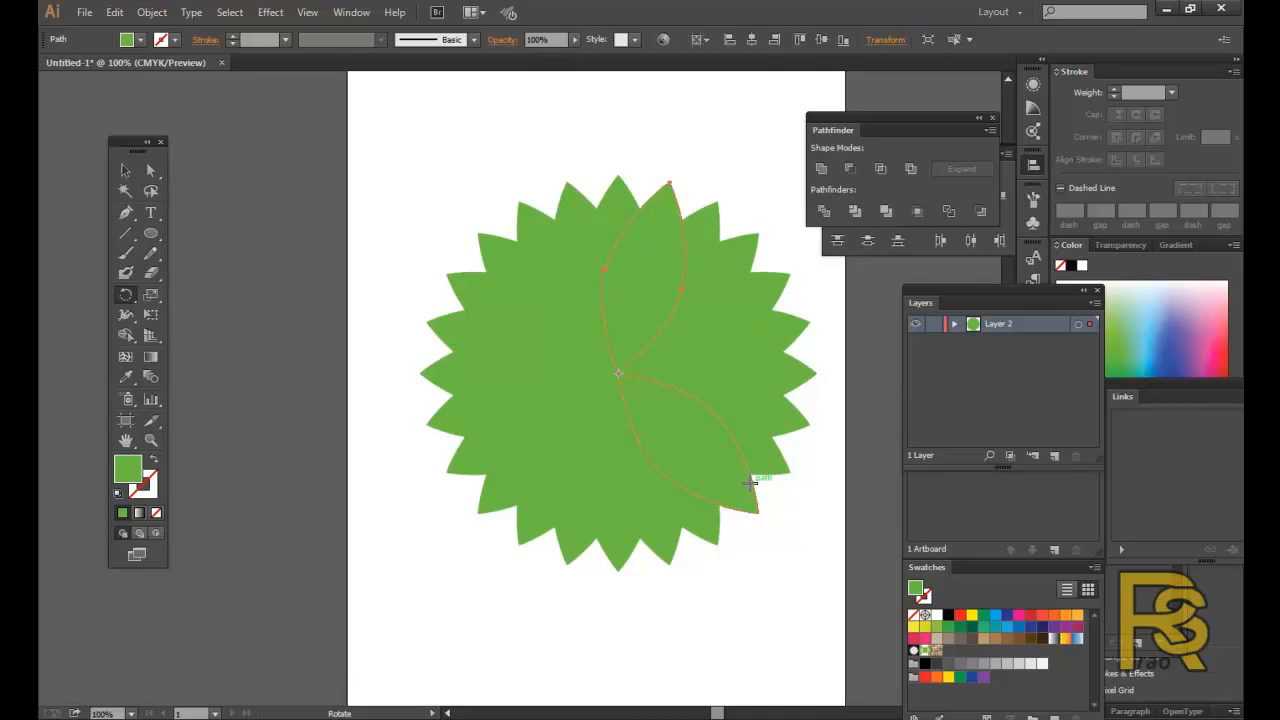
key("ctrl+z")
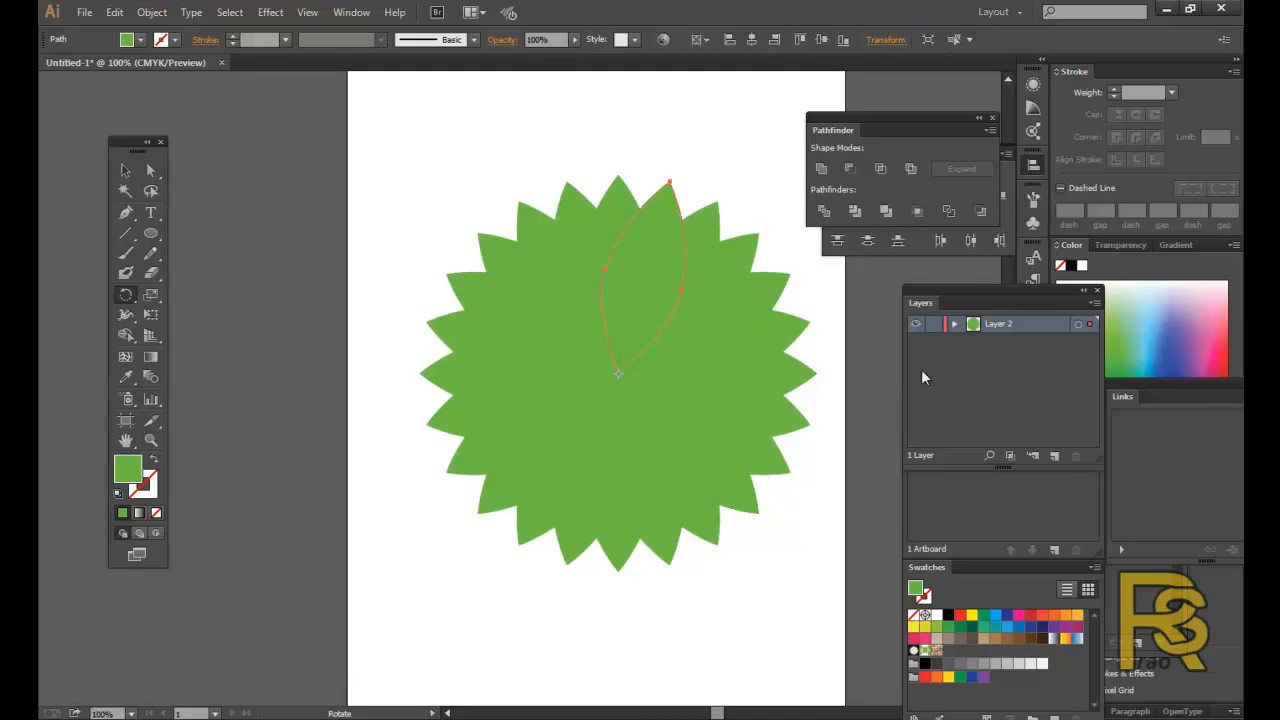